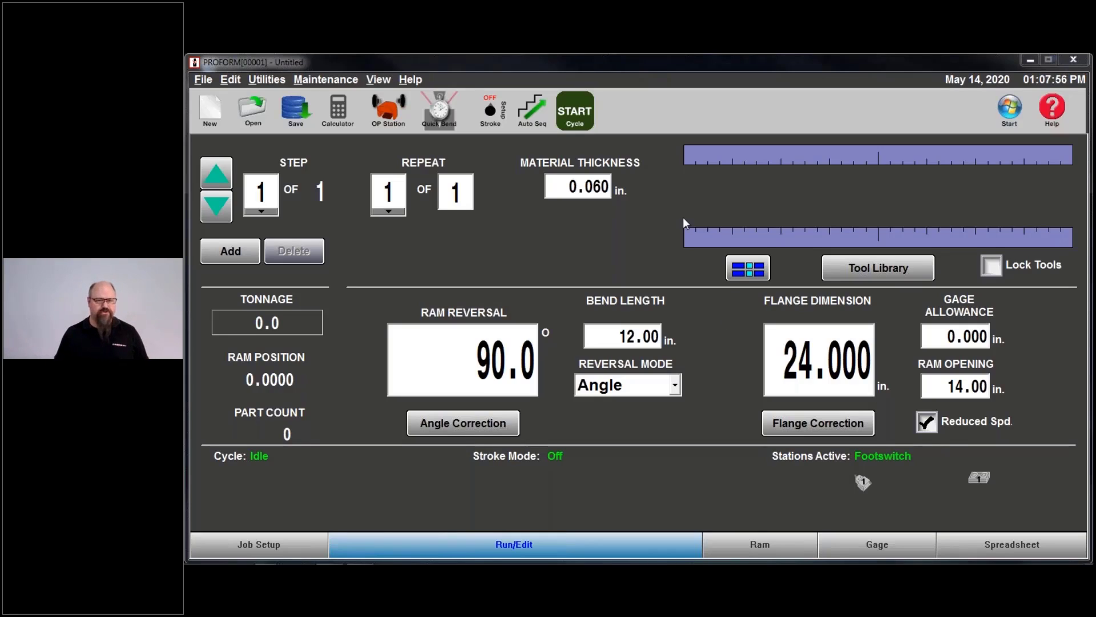
View the software version information and close it
{"action": "left_click", "coordinate": [386, 80]}
{"action": "mouse_move", "coordinate": [416, 80]}
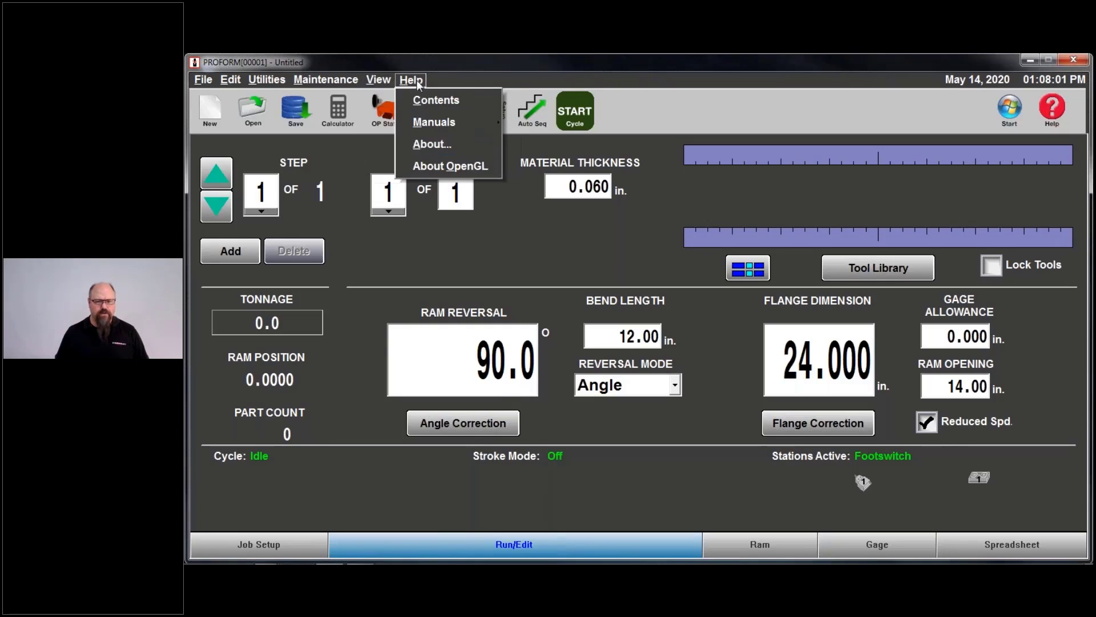
{"action": "left_click", "coordinate": [419, 147]}
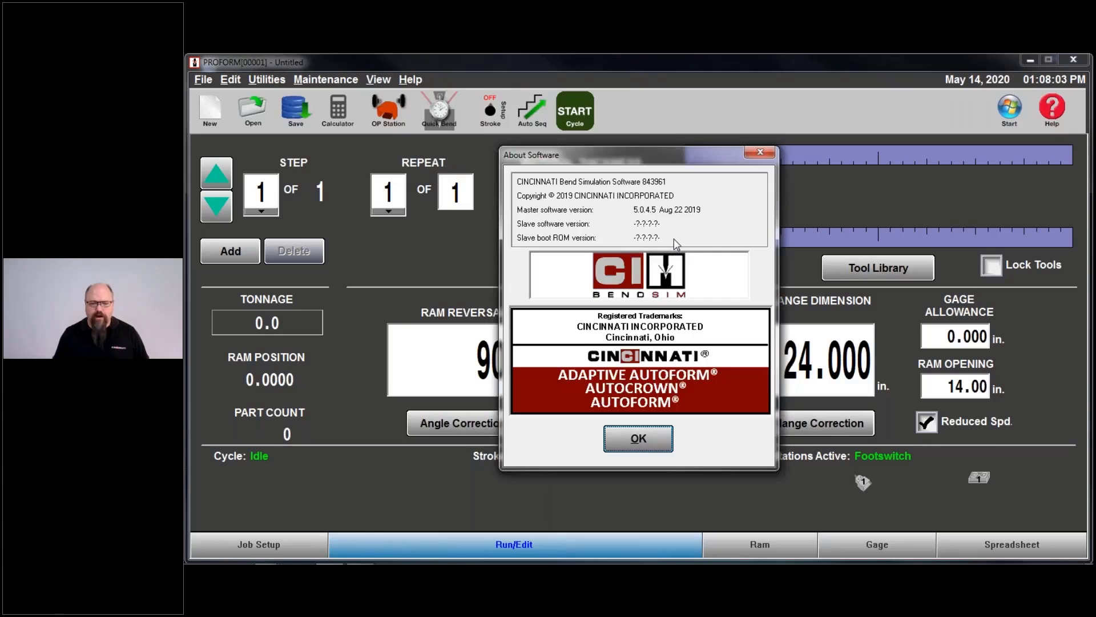
{"action": "left_click", "coordinate": [651, 437]}
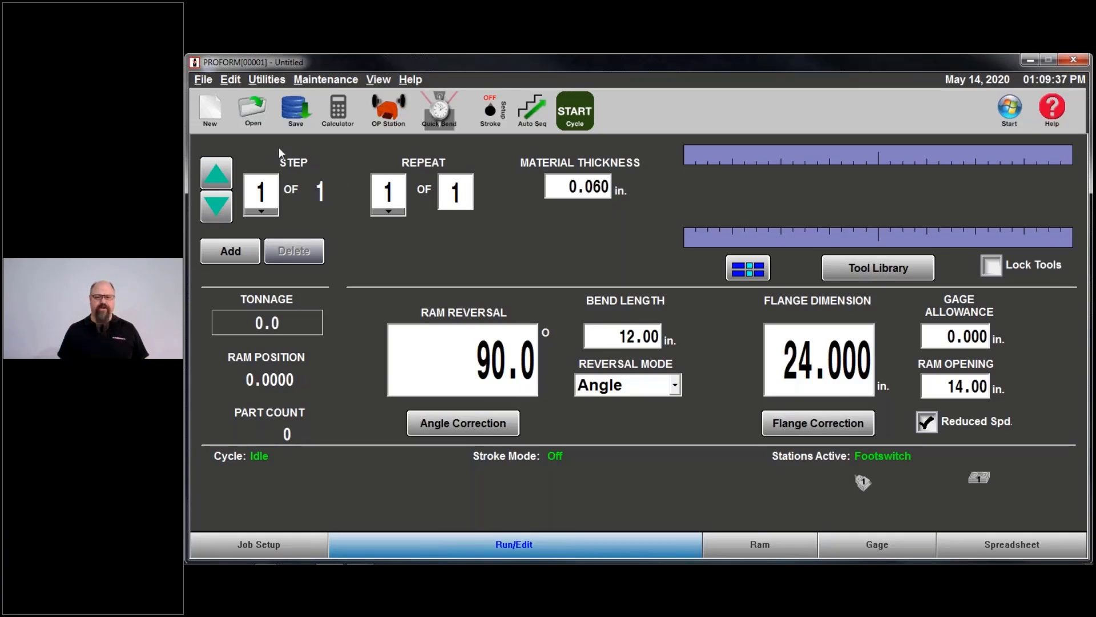
{"action": "left_click", "coordinate": [207, 80]}
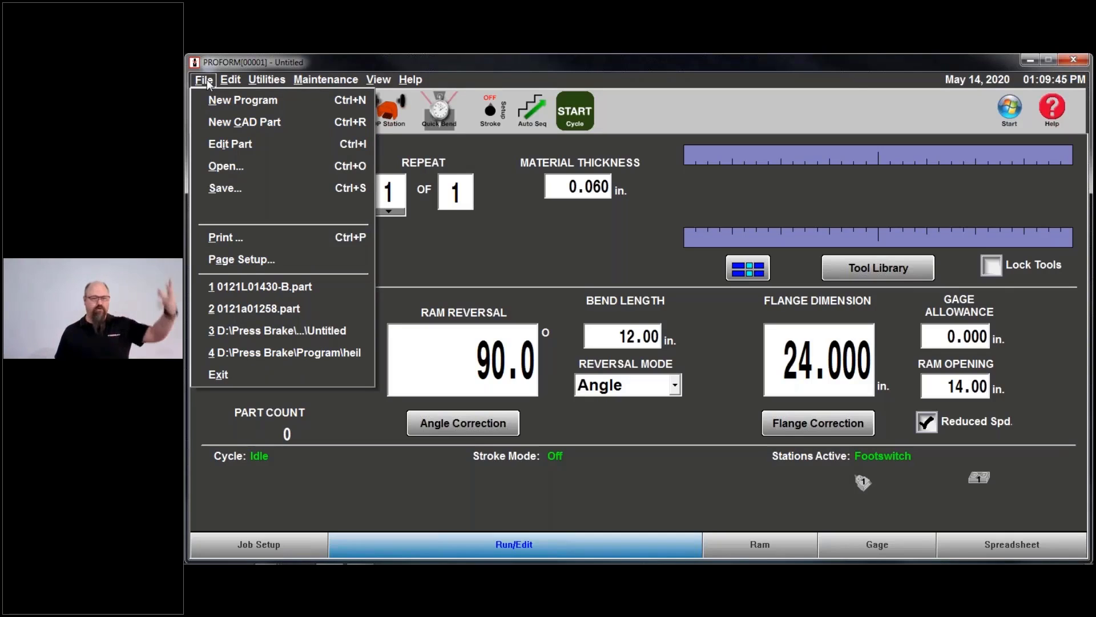
{"action": "mouse_move", "coordinate": [231, 79]}
{"action": "left_click", "coordinate": [572, 233]}
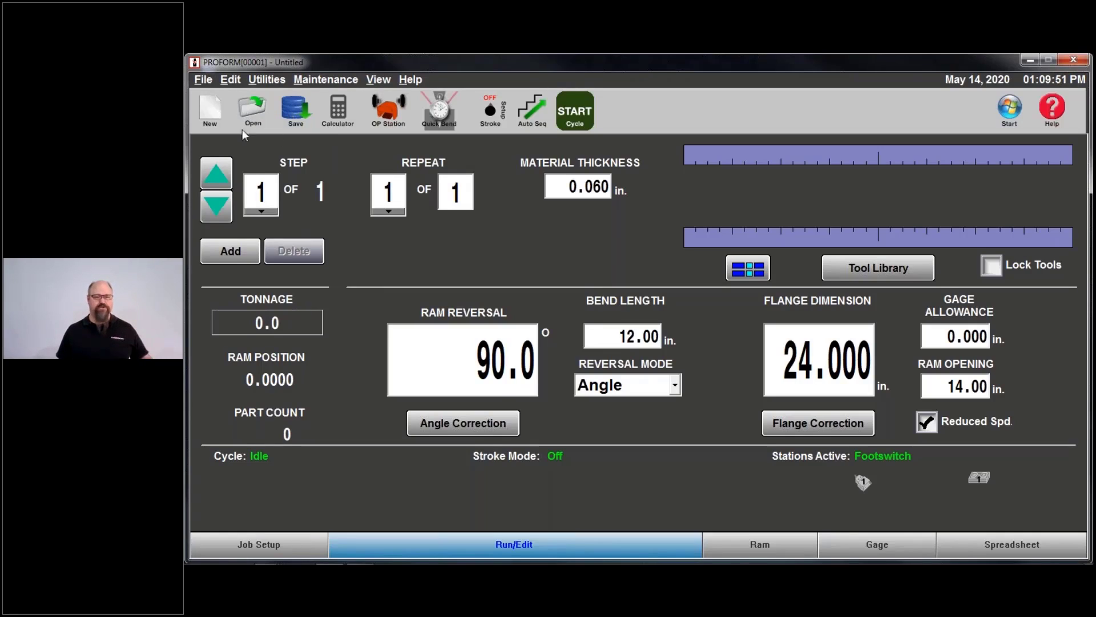
{"action": "left_click", "coordinate": [204, 81]}
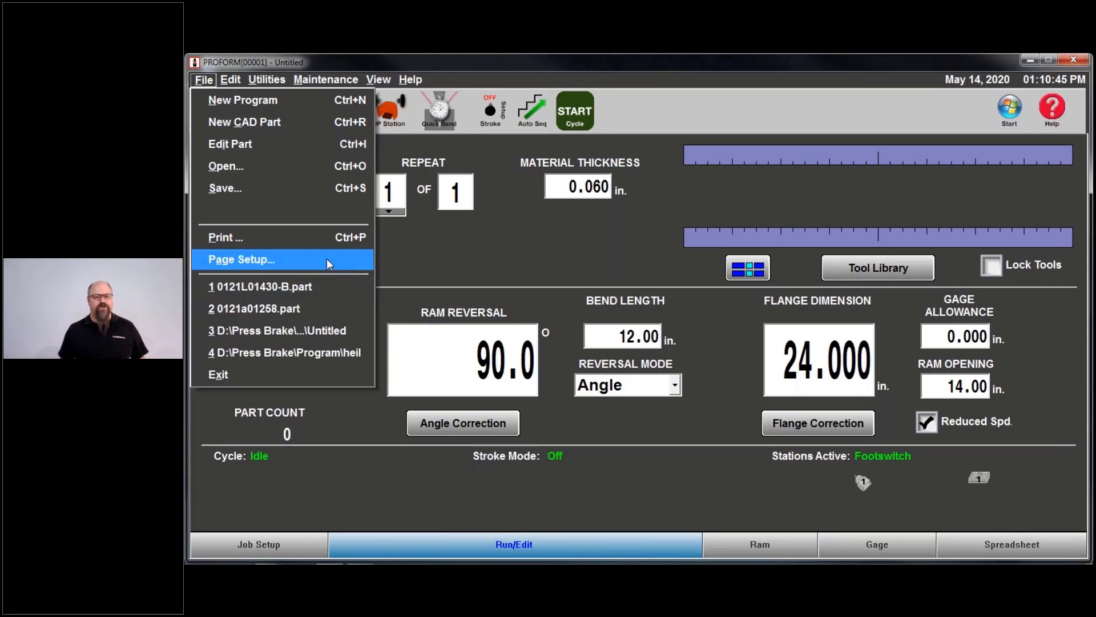
{"action": "mouse_move", "coordinate": [247, 82]}
{"action": "mouse_move", "coordinate": [209, 80]}
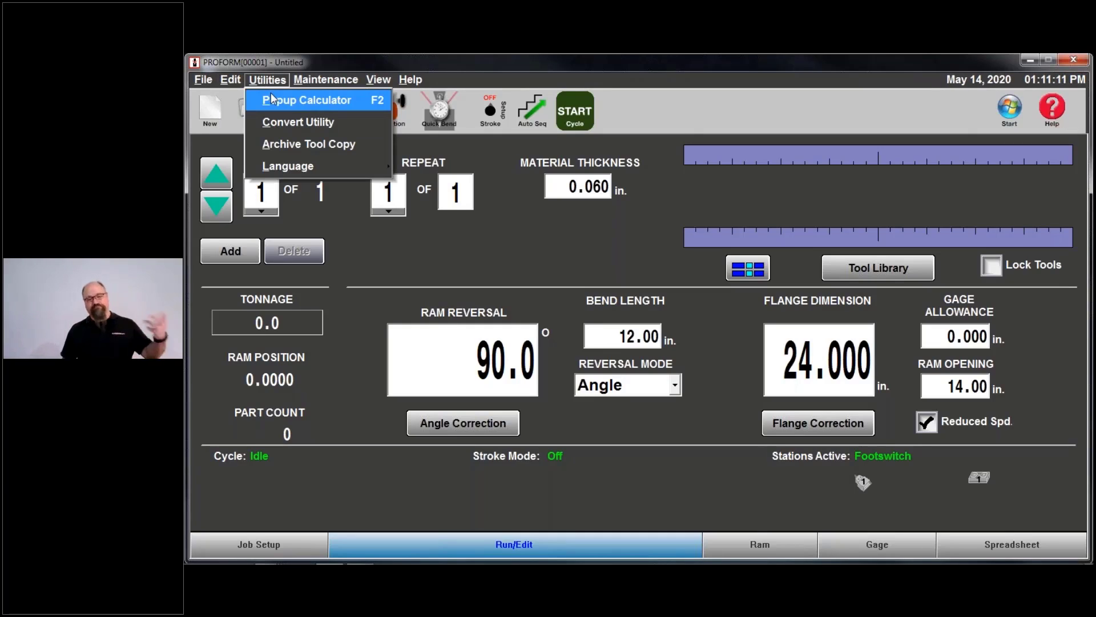
Bring up the popup calculator and the bend length entry keypad, closing each without entering a value
{"action": "left_click", "coordinate": [282, 99]}
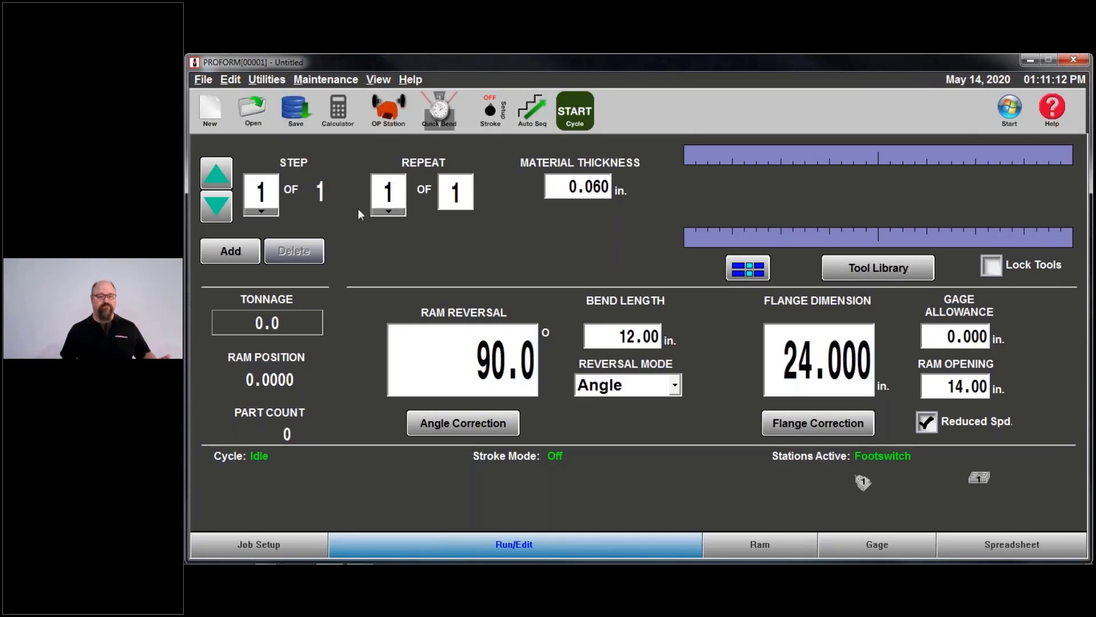
{"action": "left_click", "coordinate": [338, 117]}
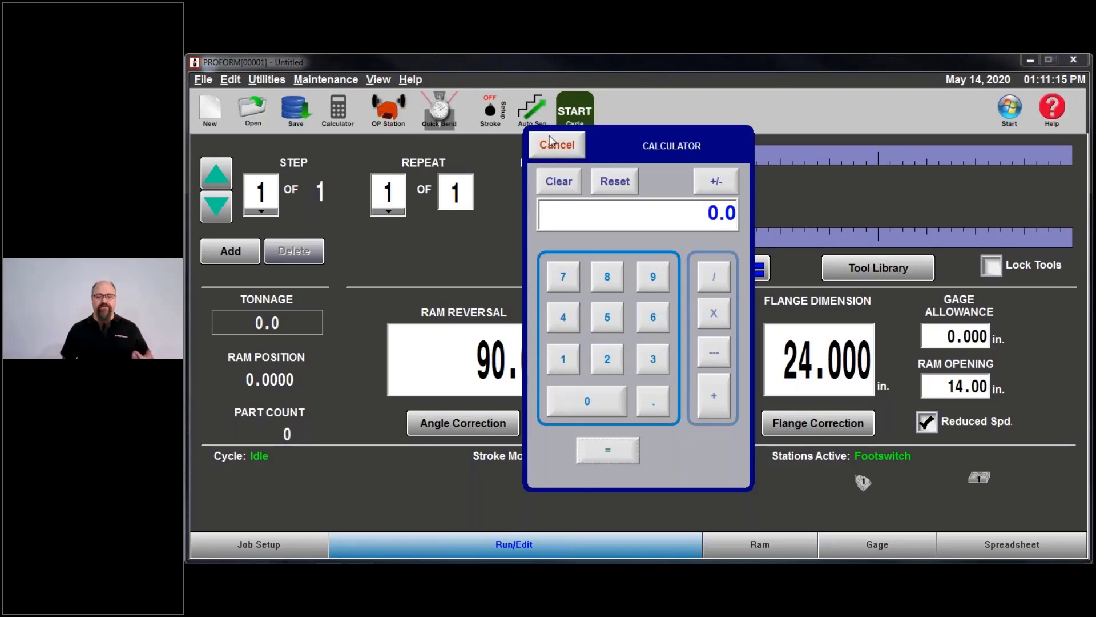
{"action": "left_click", "coordinate": [553, 140]}
{"action": "left_click", "coordinate": [631, 339]}
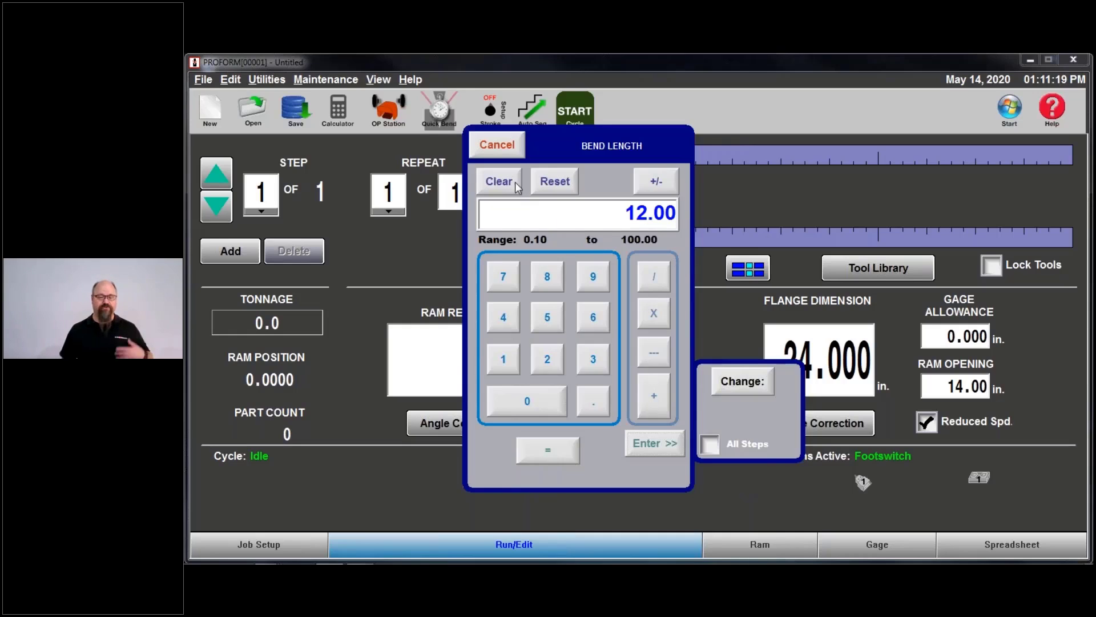
{"action": "left_click", "coordinate": [495, 146]}
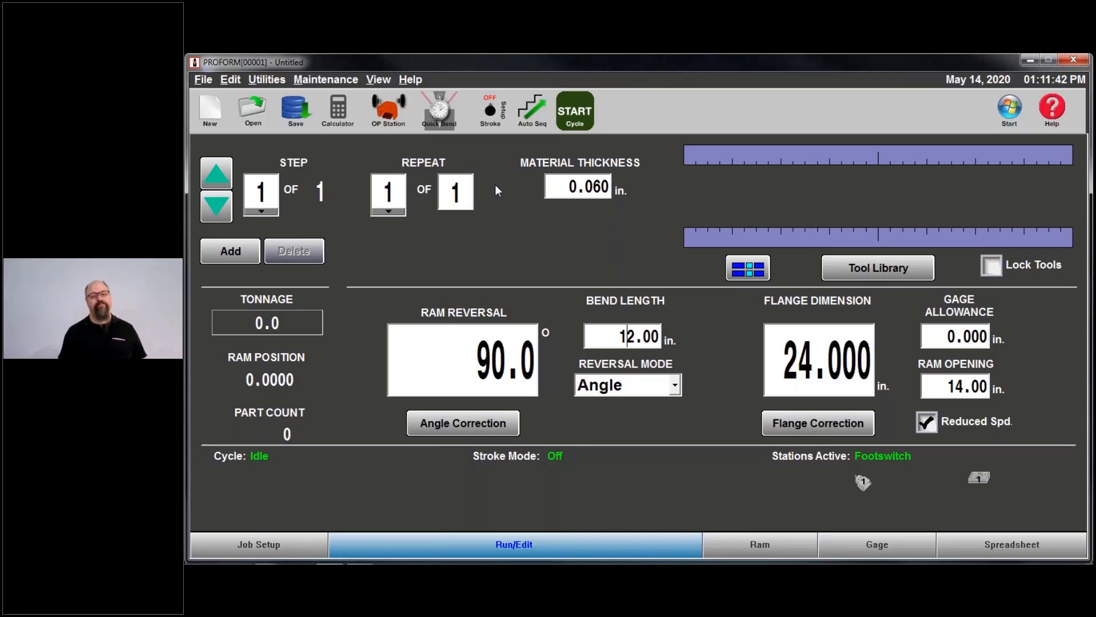
Open the tool library's archive copy function for upper tools and set its source folder to Wila
{"action": "left_click", "coordinate": [271, 80]}
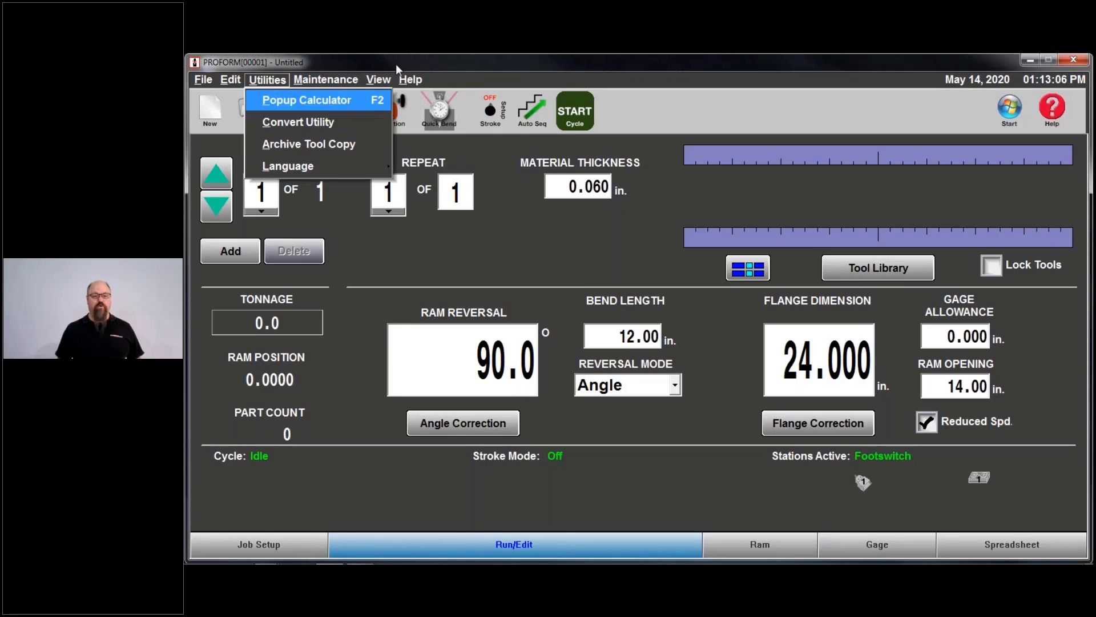
{"action": "left_click", "coordinate": [858, 271]}
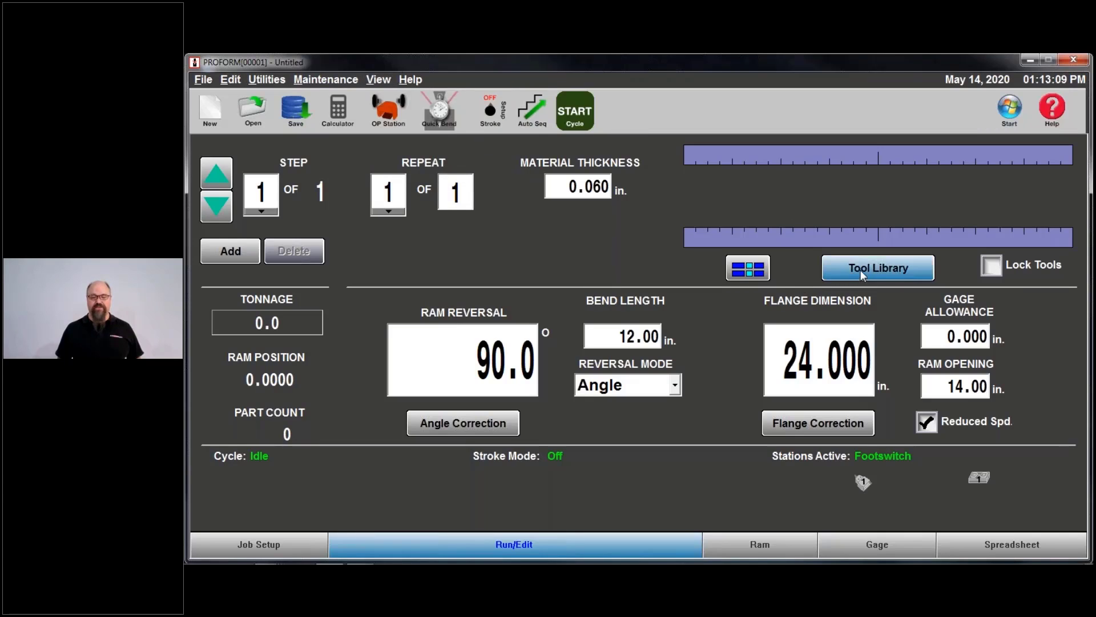
{"action": "left_click", "coordinate": [860, 270]}
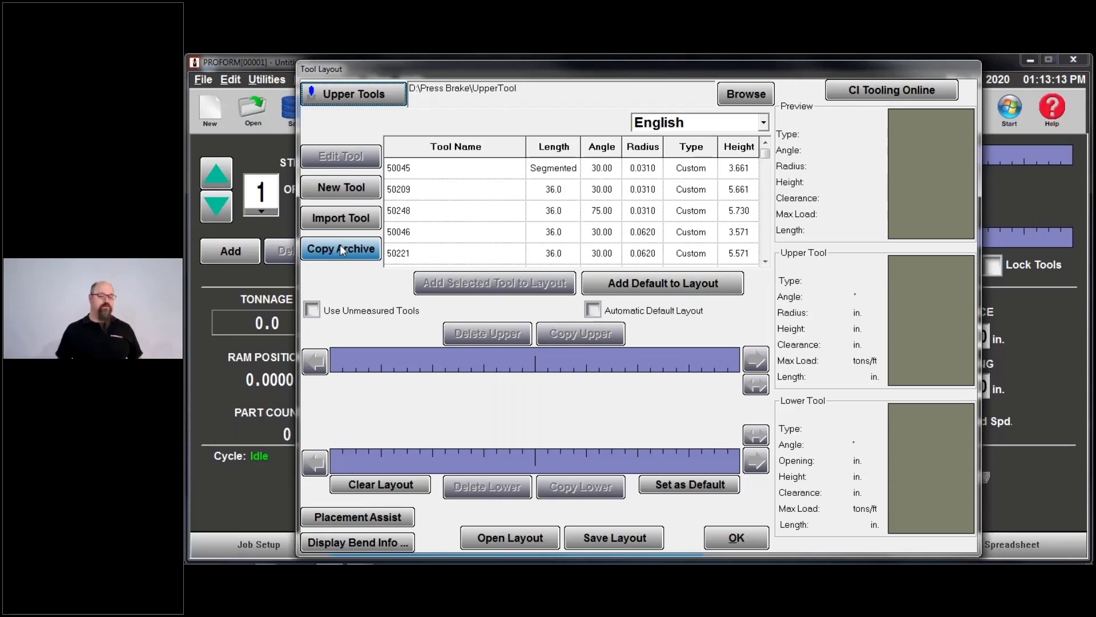
{"action": "left_click", "coordinate": [338, 247]}
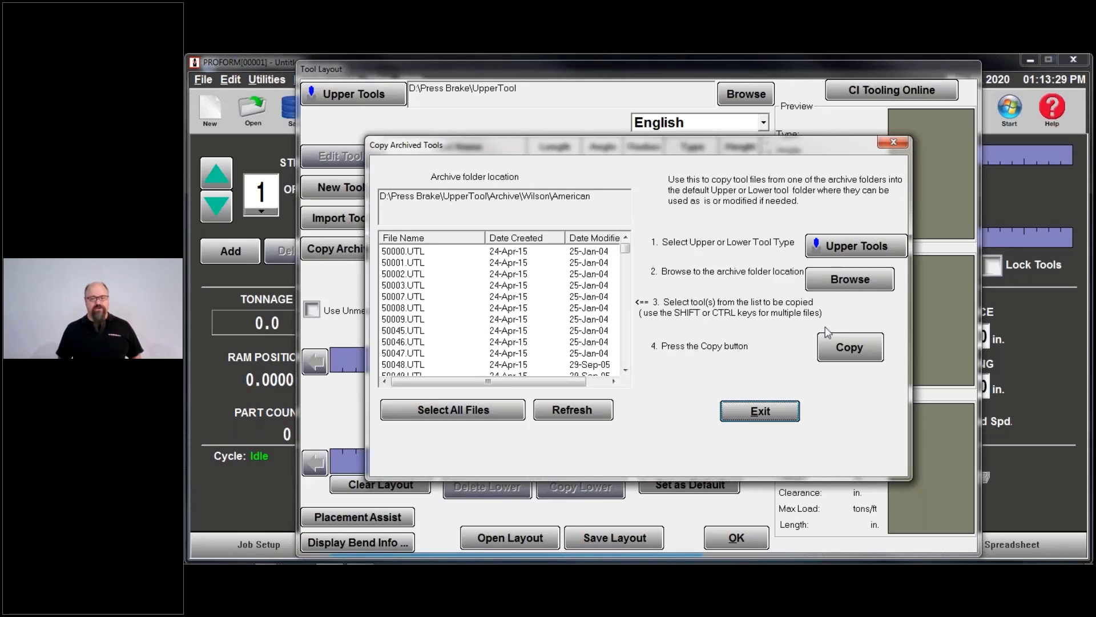
{"action": "left_click", "coordinate": [849, 280]}
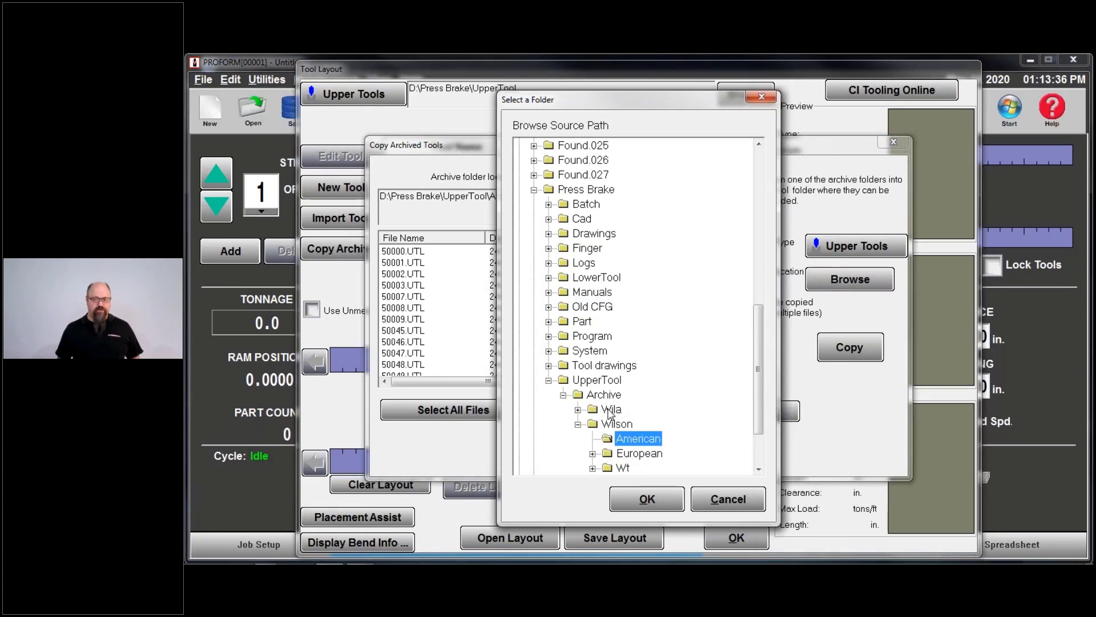
{"action": "left_click", "coordinate": [610, 411]}
{"action": "left_click", "coordinate": [639, 513]}
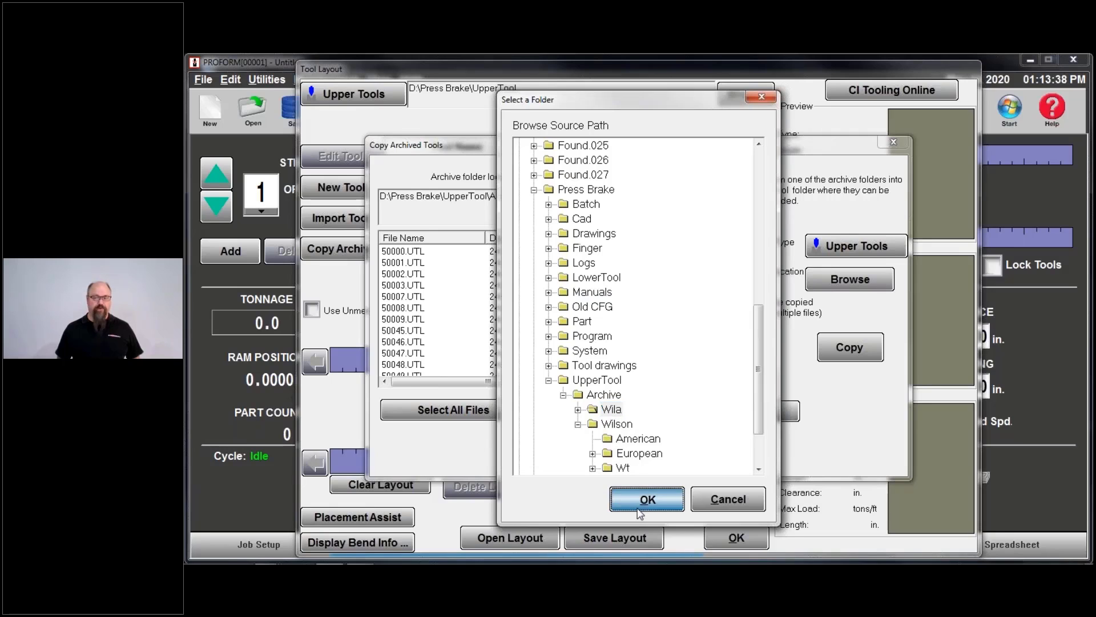
Look through the upper tool files in the Wila archive folder
{"action": "left_click", "coordinate": [419, 308]}
{"action": "scroll", "coordinate": [419, 307], "scroll_direction": "down", "scroll_amount": 1}
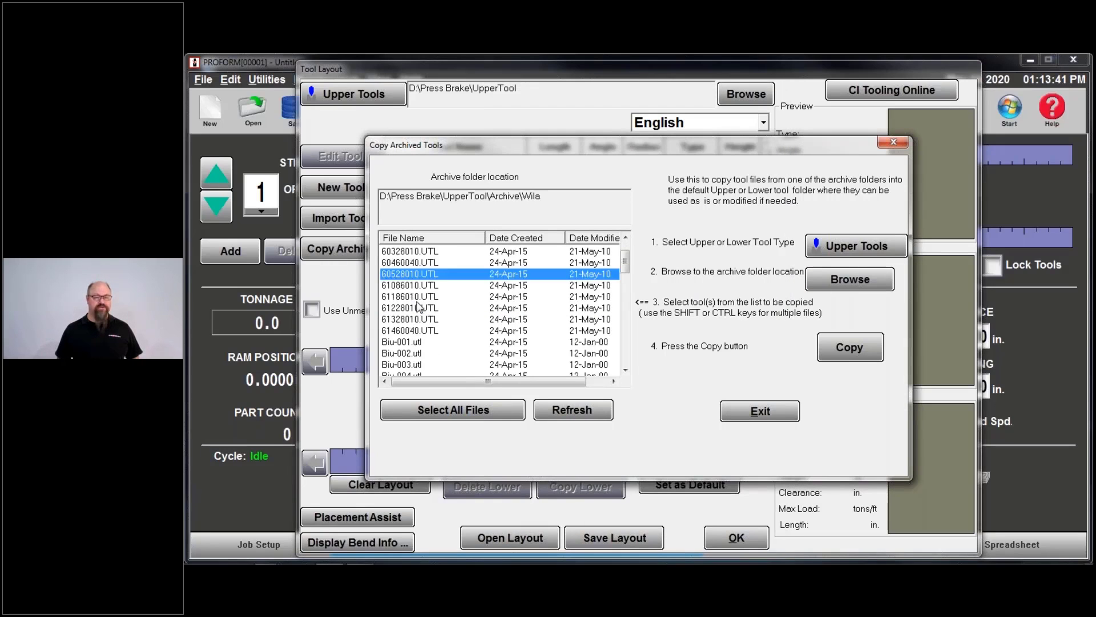
{"action": "scroll", "coordinate": [418, 307], "scroll_direction": "down", "scroll_amount": 3}
{"action": "scroll", "coordinate": [419, 307], "scroll_direction": "up", "scroll_amount": 3}
{"action": "scroll", "coordinate": [419, 307], "scroll_direction": "down", "scroll_amount": 6}
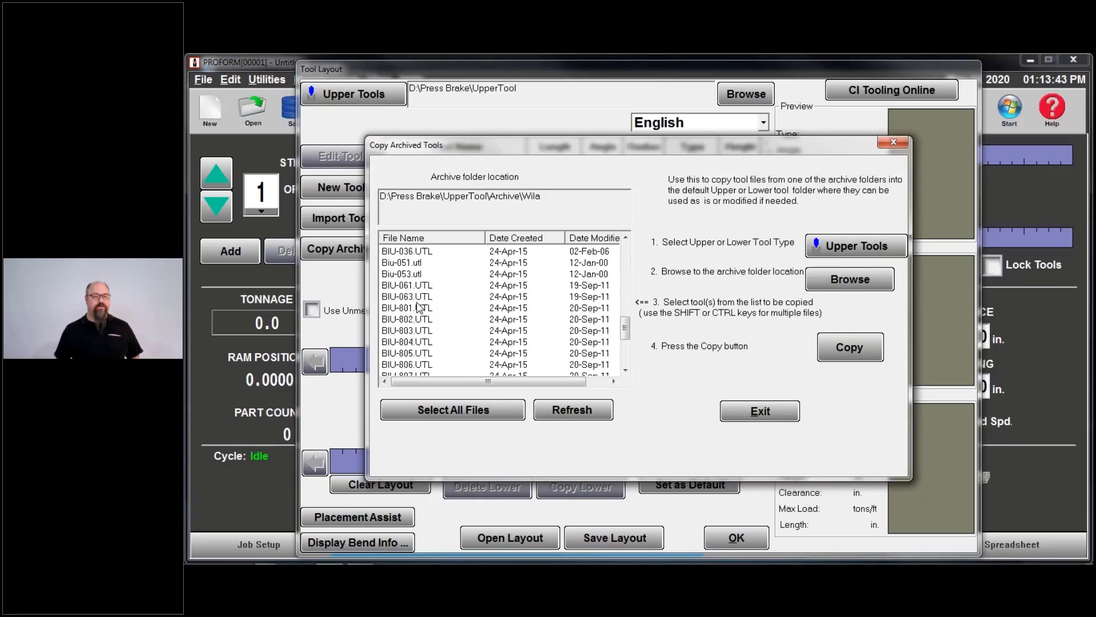
{"action": "scroll", "coordinate": [418, 308], "scroll_direction": "up", "scroll_amount": 3}
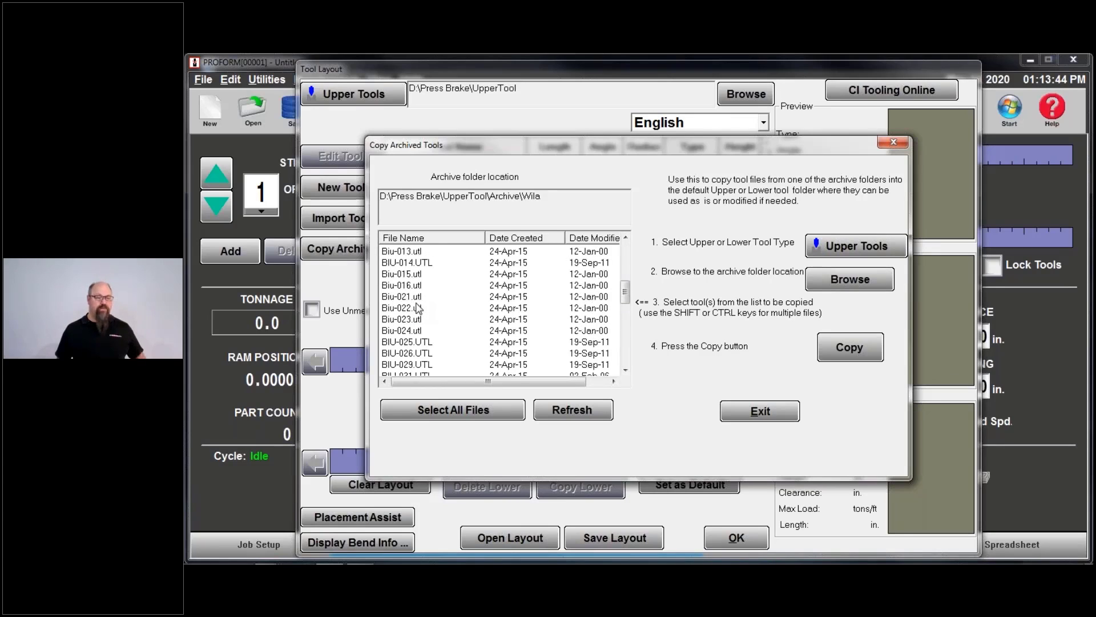
{"action": "scroll", "coordinate": [418, 309], "scroll_direction": "up", "scroll_amount": 4}
{"action": "scroll", "coordinate": [419, 309], "scroll_direction": "up", "scroll_amount": 2}
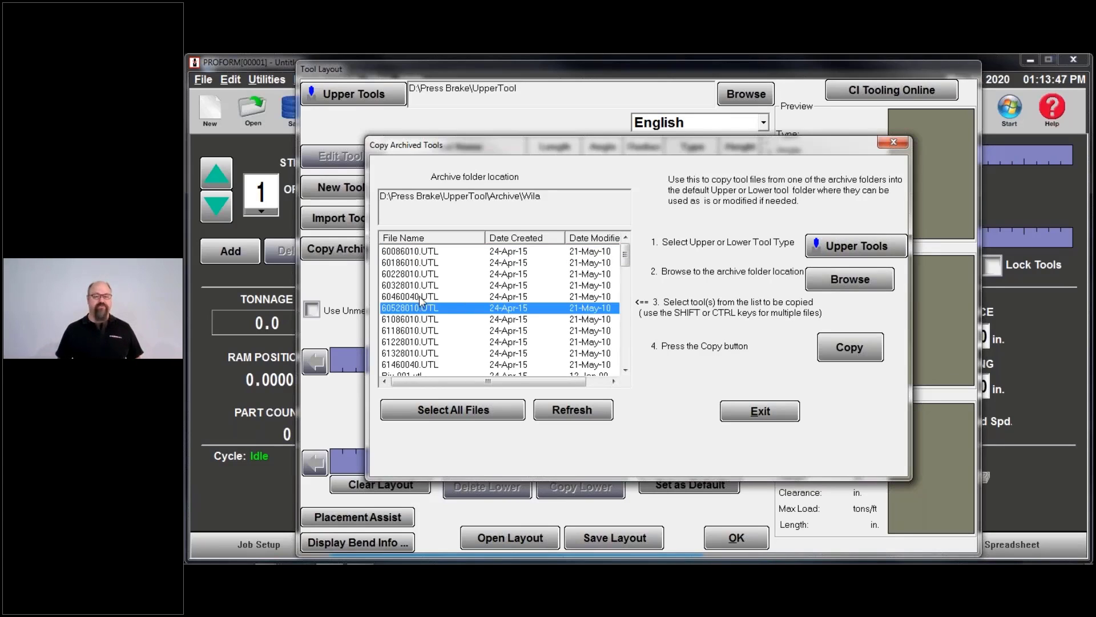
Switch the archive source folder to Wilson and leave the archive copy and tool library without copying any tools
{"action": "left_click", "coordinate": [844, 285]}
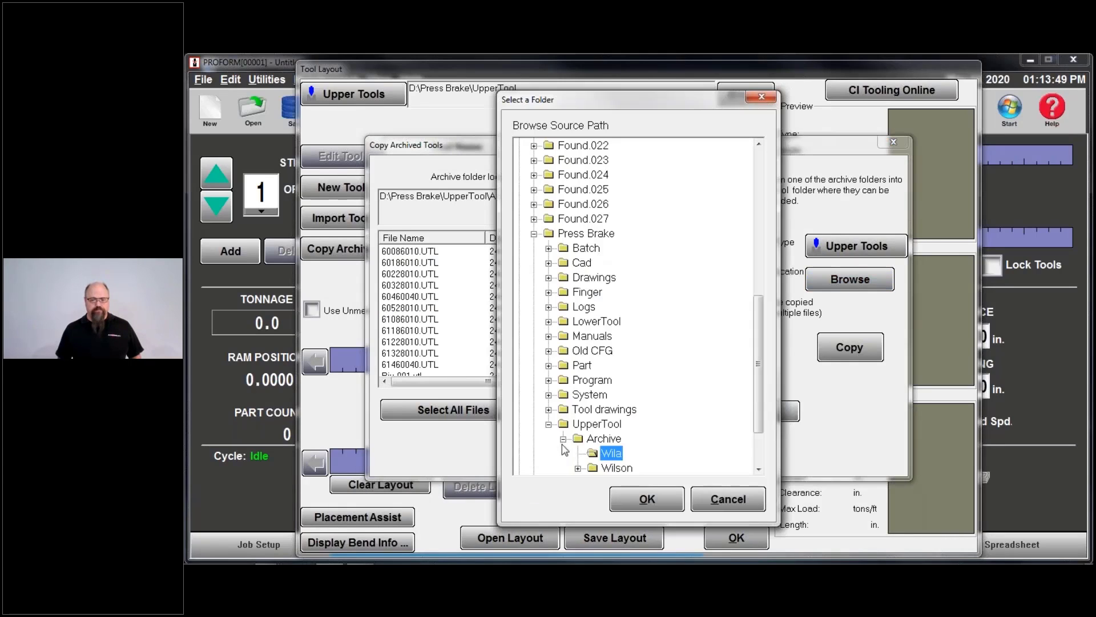
{"action": "left_click", "coordinate": [563, 438]}
{"action": "double_click", "coordinate": [564, 438]}
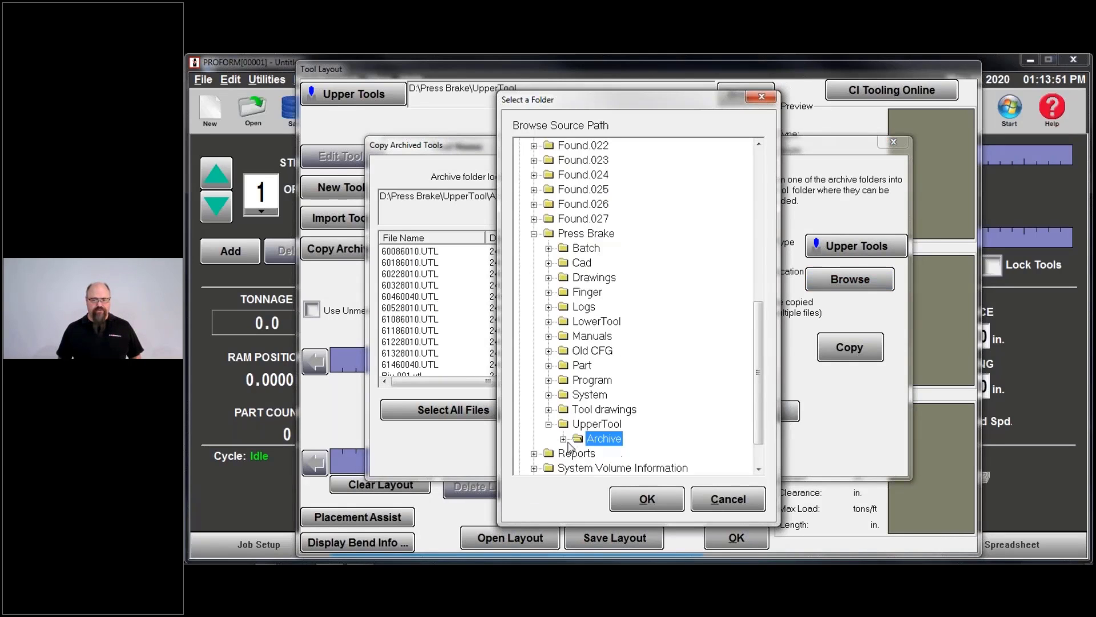
{"action": "left_click", "coordinate": [564, 438]}
{"action": "left_click", "coordinate": [616, 468]}
{"action": "left_click", "coordinate": [639, 496]}
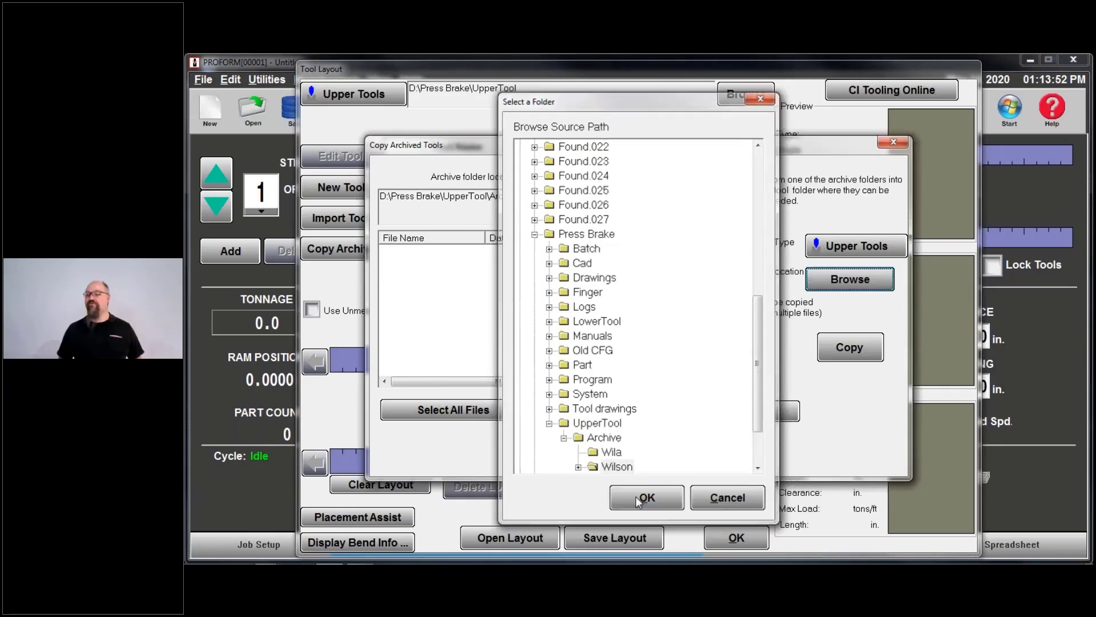
{"action": "left_click", "coordinate": [760, 412]}
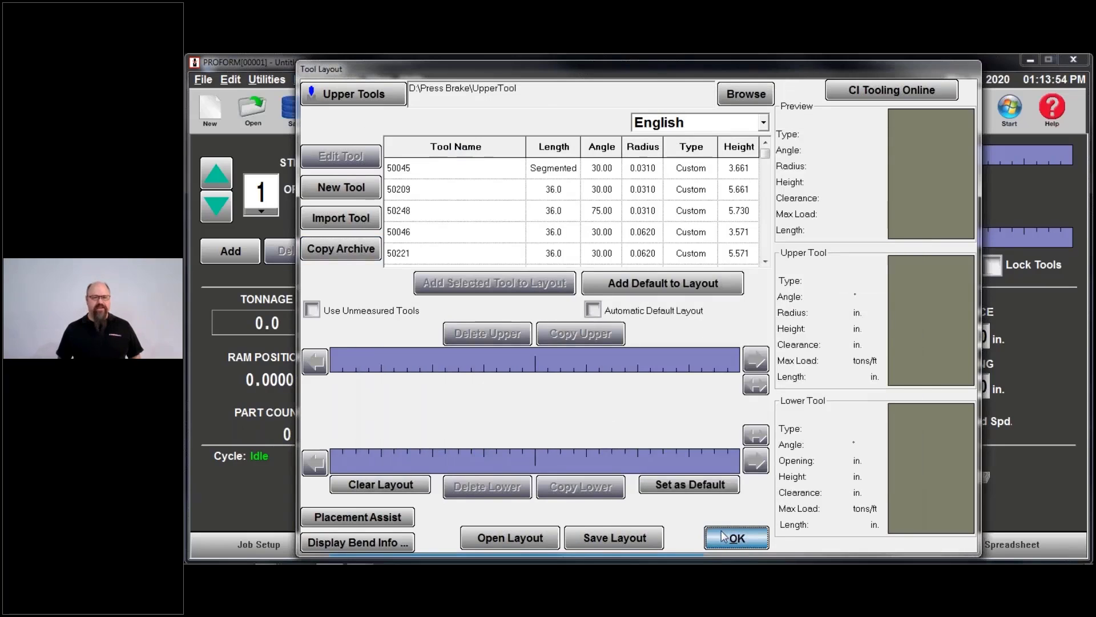
{"action": "left_click", "coordinate": [736, 537]}
Try to change the software language to Spanish
{"action": "left_click", "coordinate": [266, 80]}
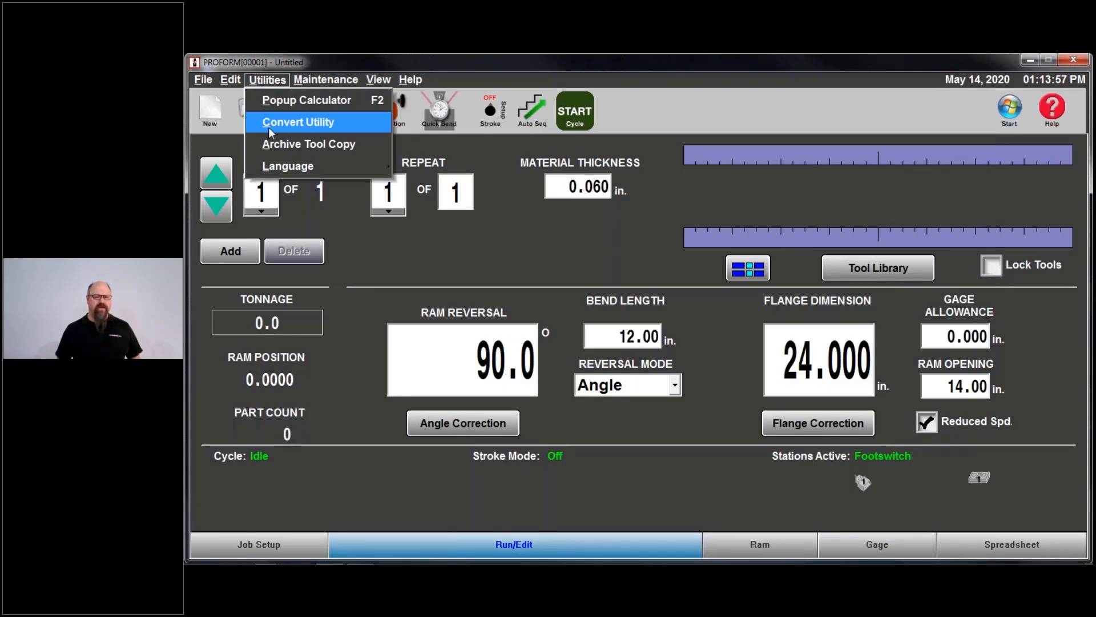
{"action": "mouse_move", "coordinate": [287, 170]}
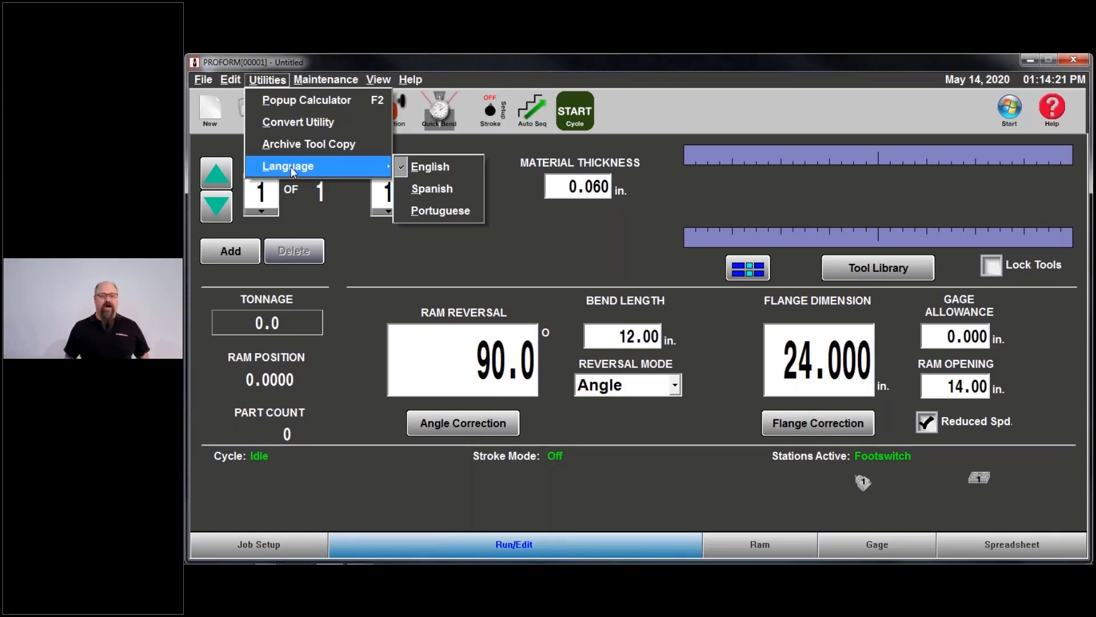
{"action": "left_click", "coordinate": [374, 80]}
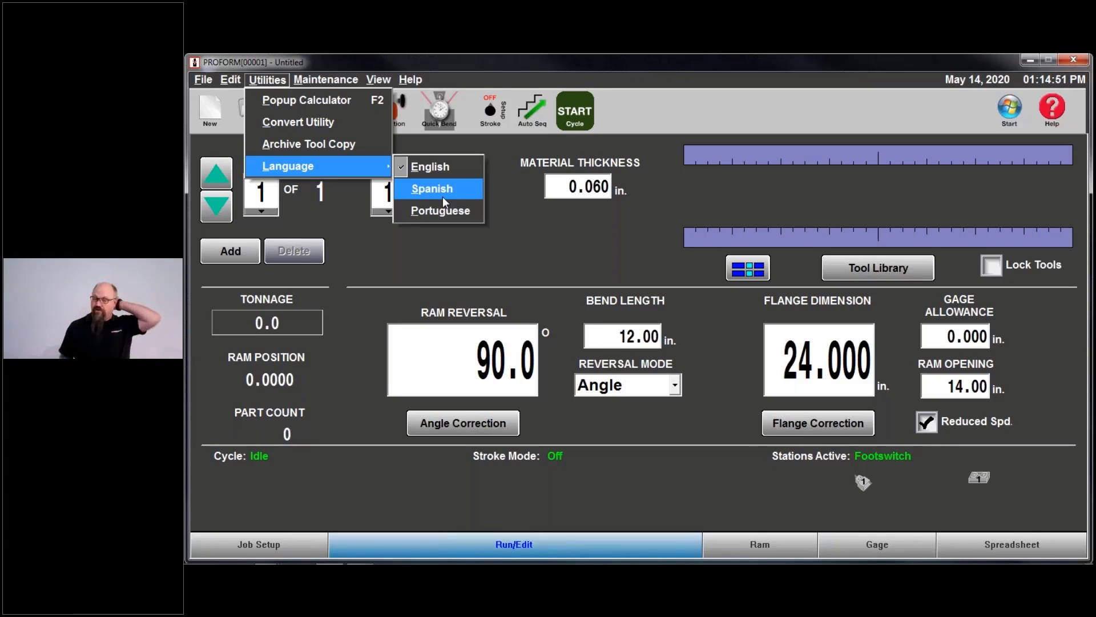
{"action": "left_click", "coordinate": [443, 196]}
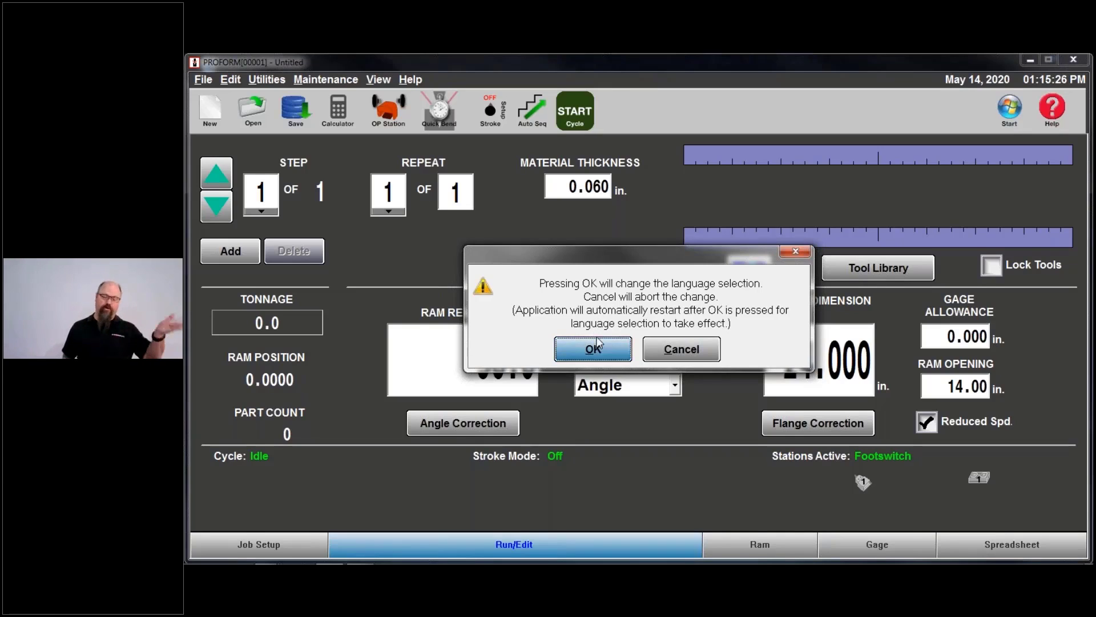
{"action": "left_click", "coordinate": [680, 358]}
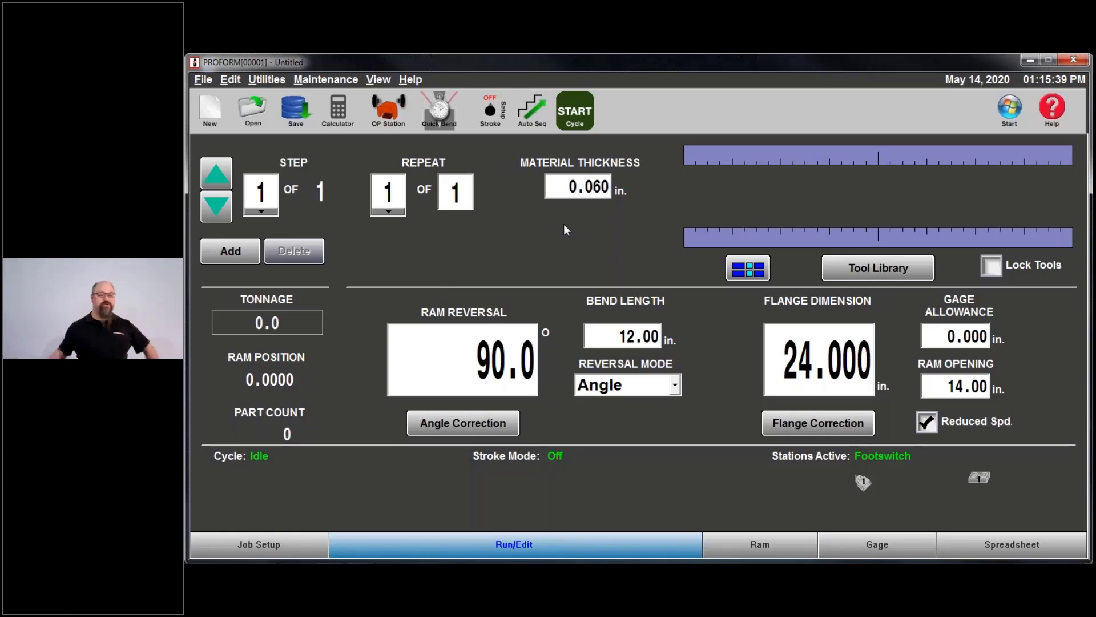
{"action": "left_click", "coordinate": [286, 81]}
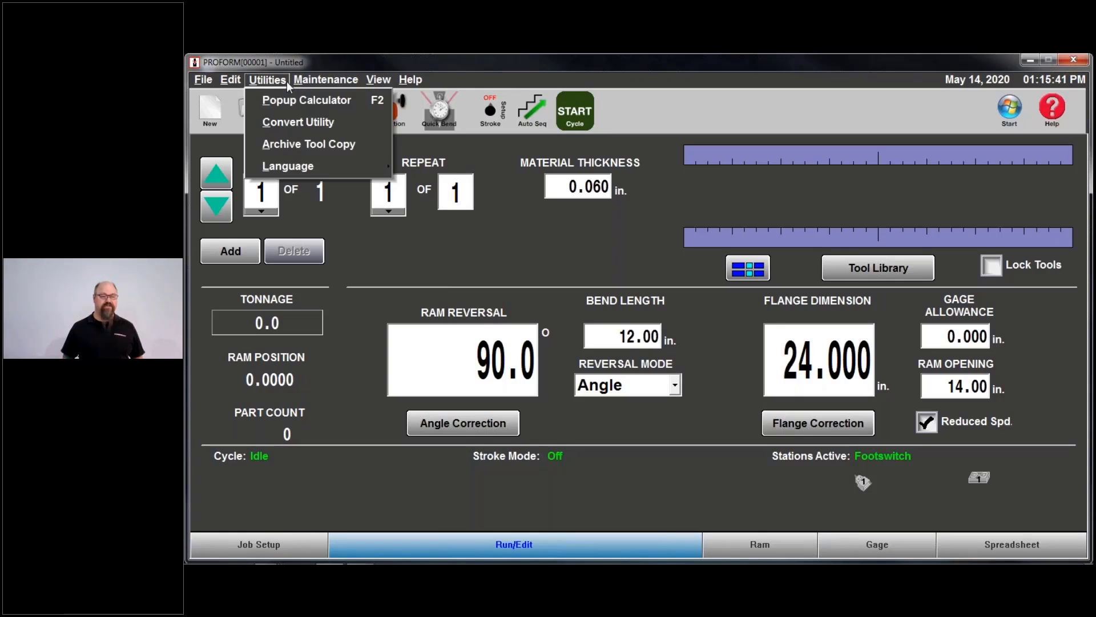
{"action": "mouse_move", "coordinate": [308, 78]}
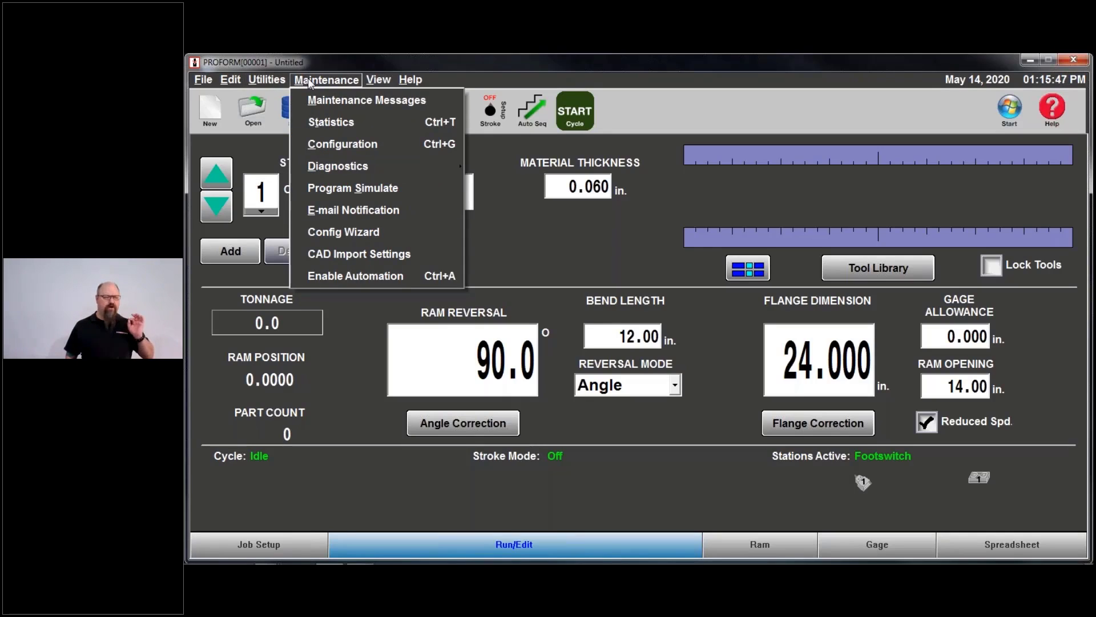
{"action": "left_click", "coordinate": [308, 80]}
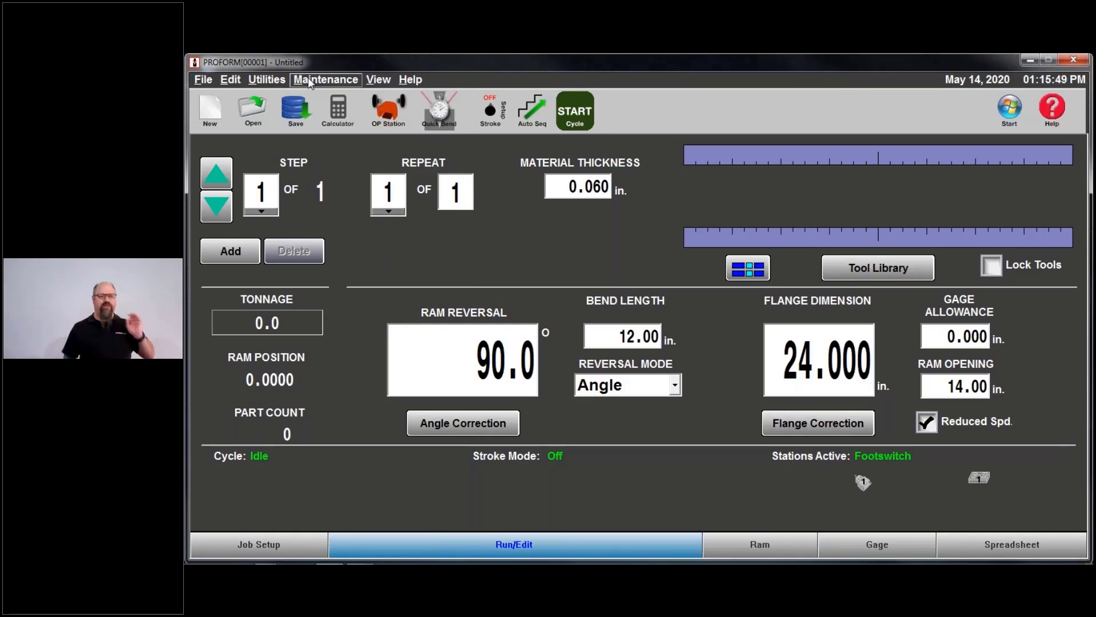
{"action": "left_click", "coordinate": [319, 80]}
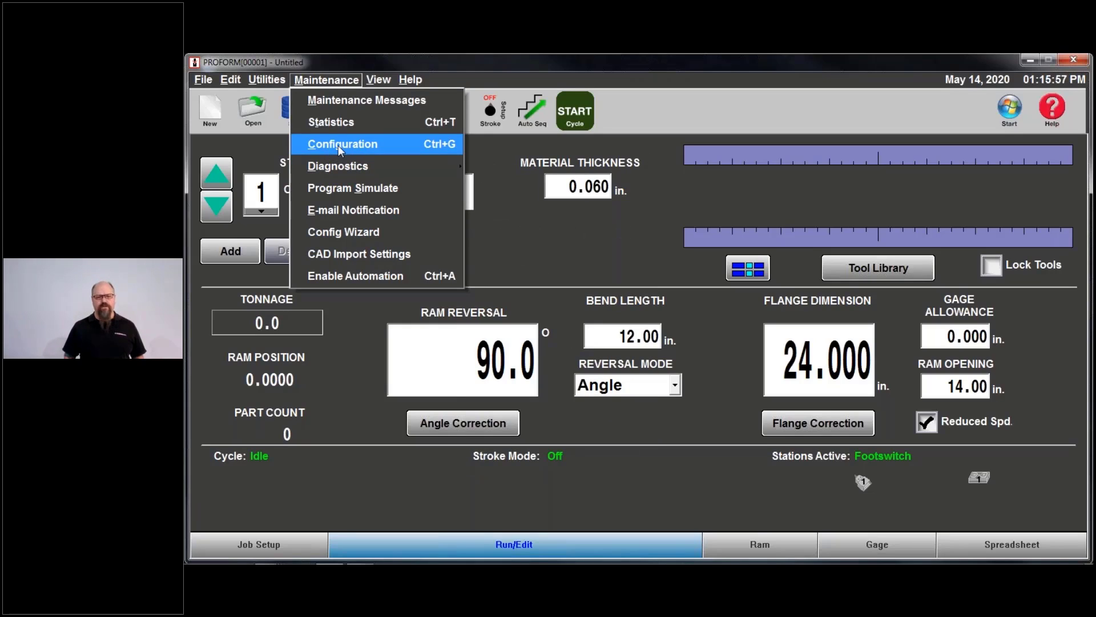
{"action": "key", "text": "Up"}
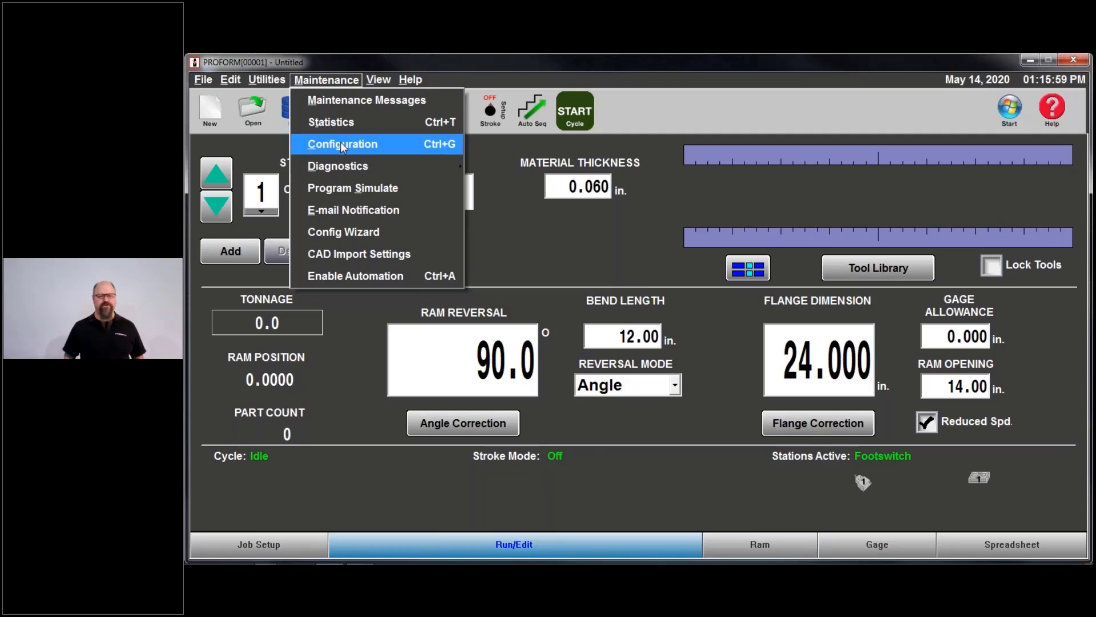
Open the machine configuration settings and look through the Preferences, Preferences Cont. and General settings
{"action": "left_click", "coordinate": [345, 144]}
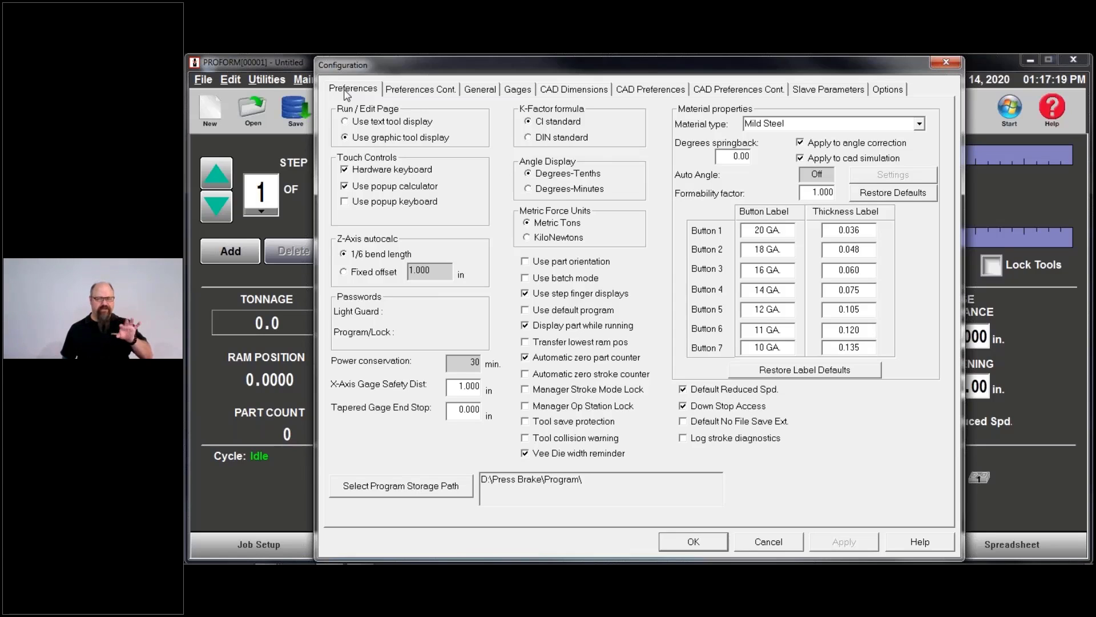
{"action": "left_click", "coordinate": [416, 91]}
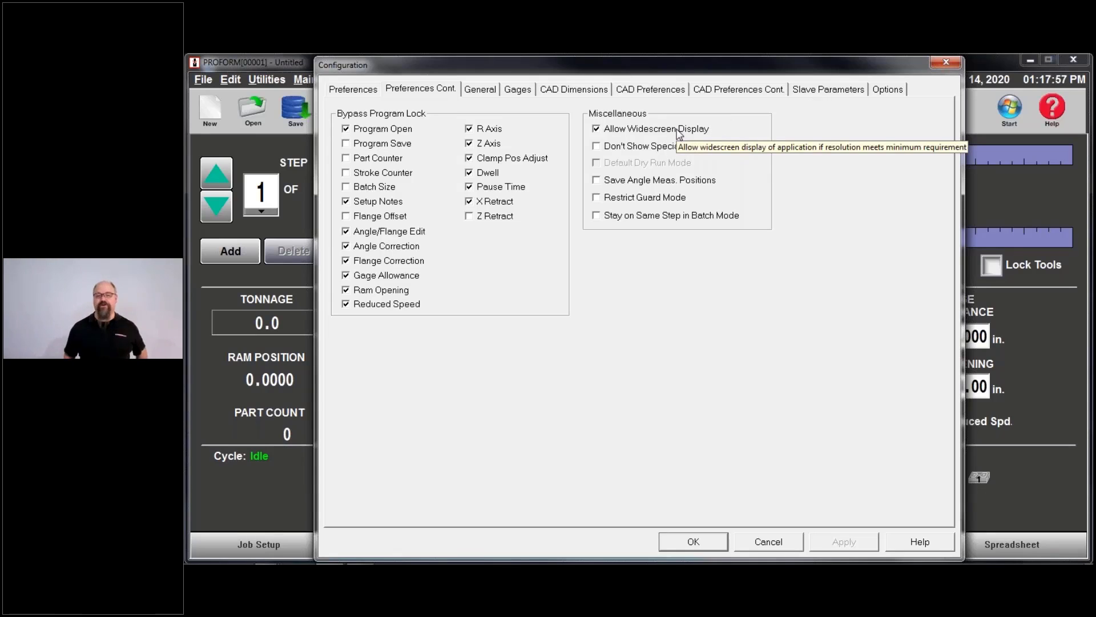
{"action": "left_click", "coordinate": [479, 91]}
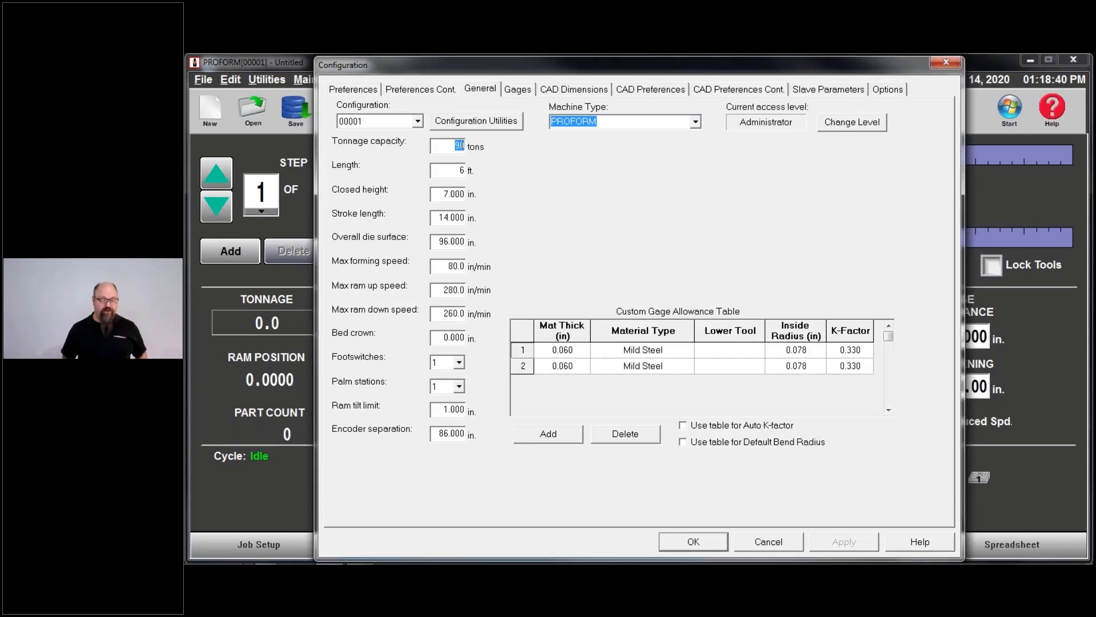
{"action": "mouse_move", "coordinate": [231, 555]}
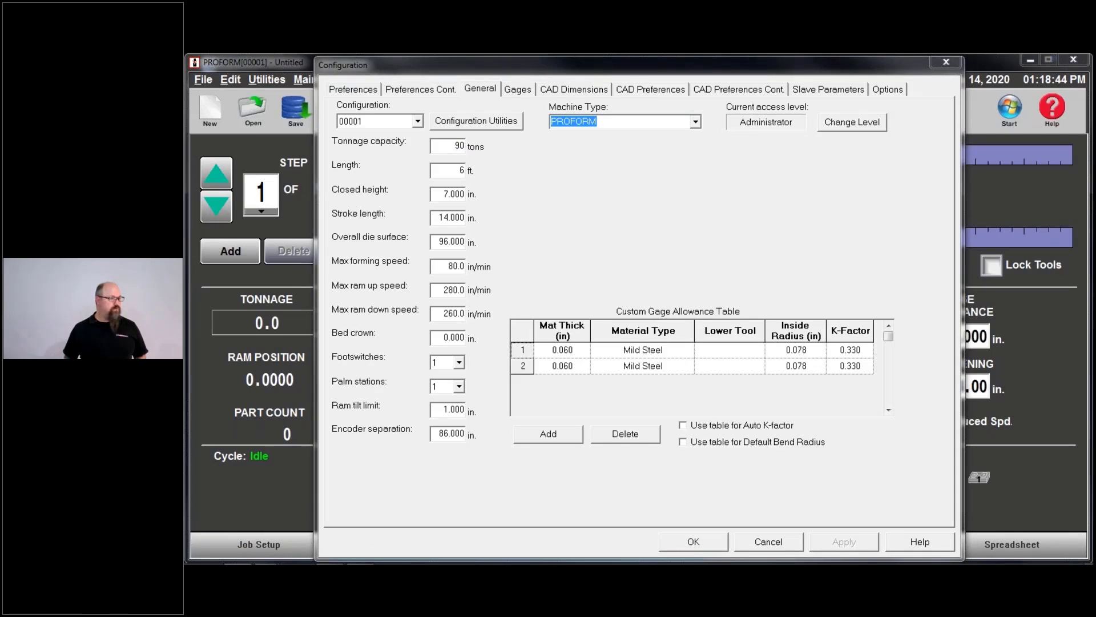
{"action": "left_click_drag", "start_coordinate": [185, 211], "coordinate": [186, 114]}
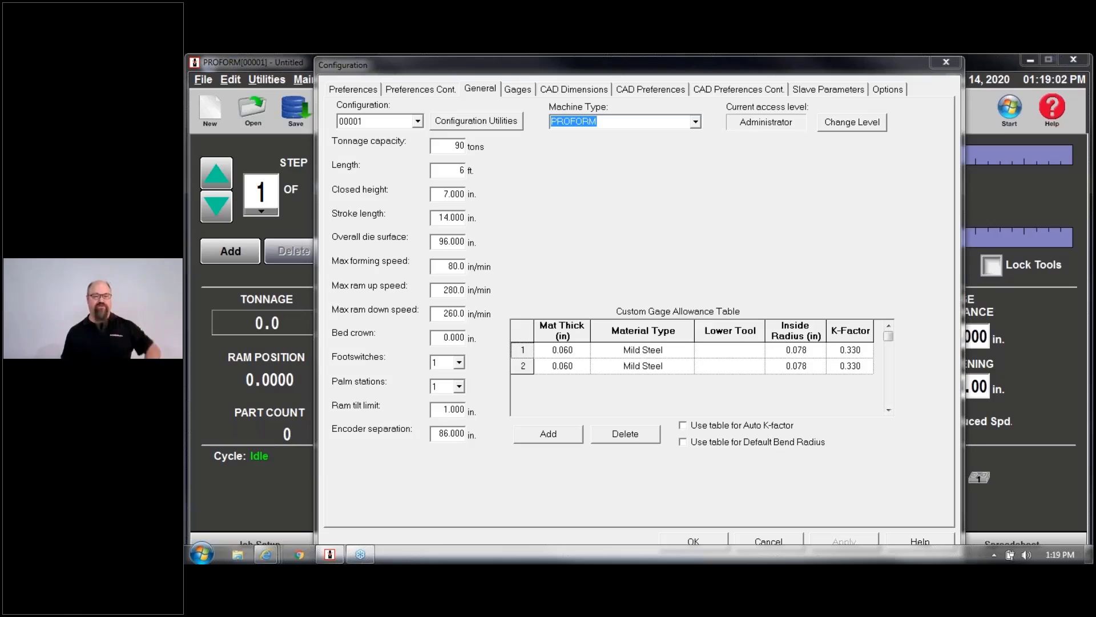
Look through the list of saved machine configurations and the options for creating, importing and exporting a configuration, without choosing any
{"action": "left_click", "coordinate": [379, 122]}
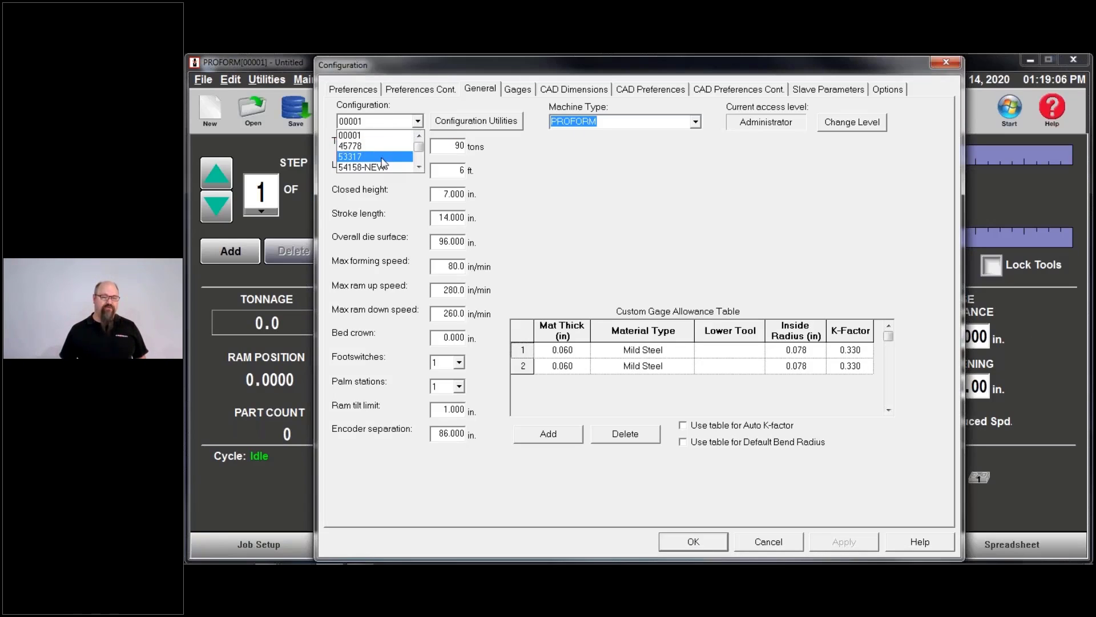
{"action": "scroll", "coordinate": [382, 163], "scroll_direction": "down", "scroll_amount": 2}
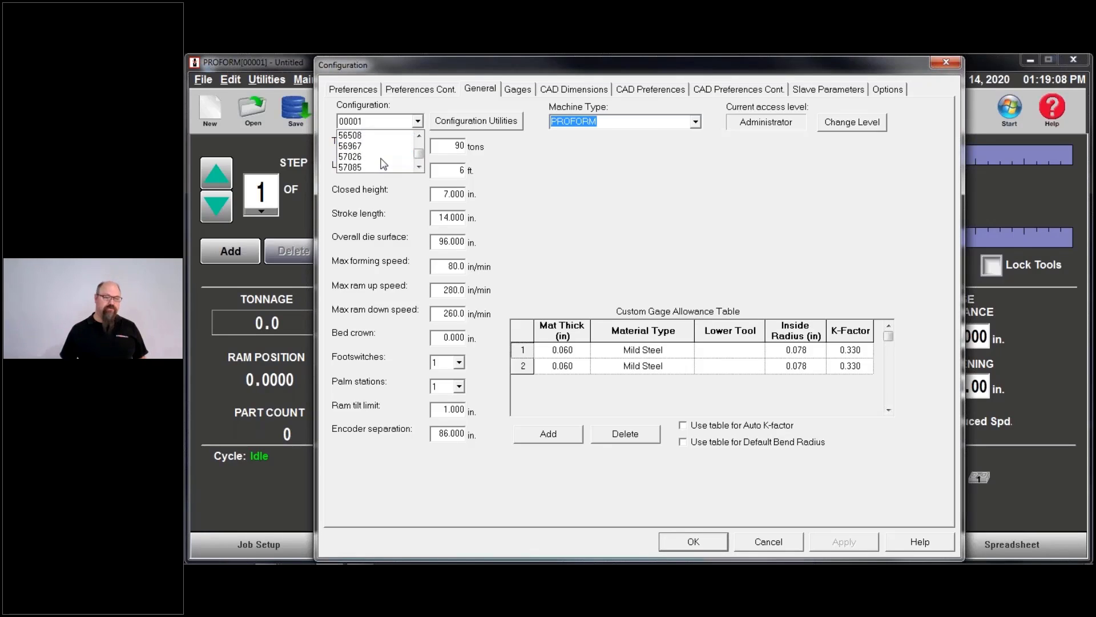
{"action": "scroll", "coordinate": [382, 163], "scroll_direction": "down", "scroll_amount": 1}
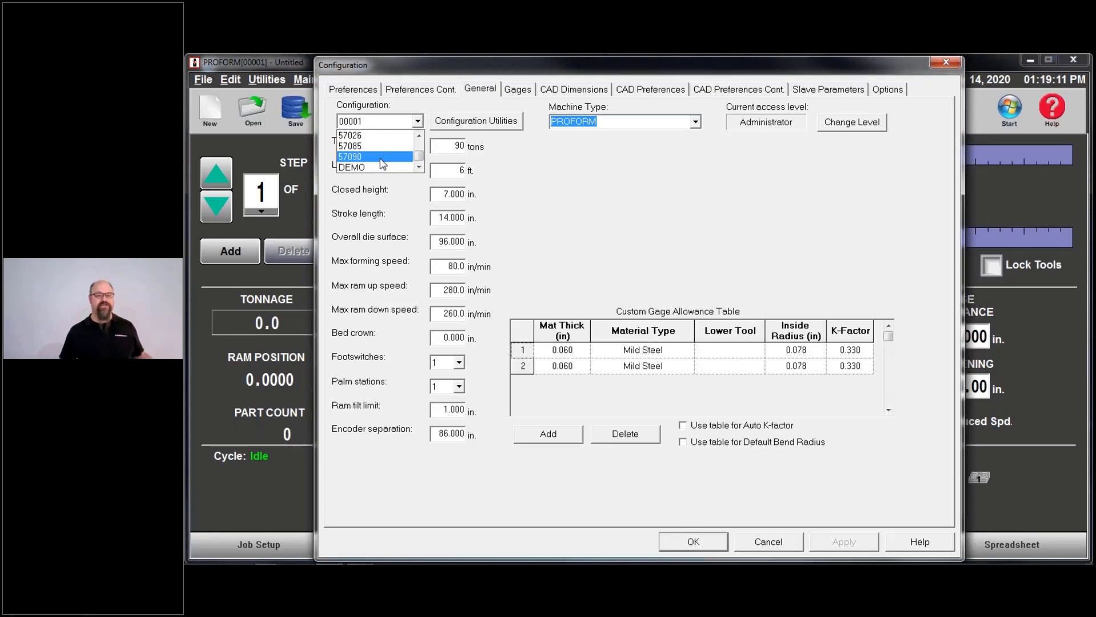
{"action": "scroll", "coordinate": [382, 164], "scroll_direction": "up", "scroll_amount": 3}
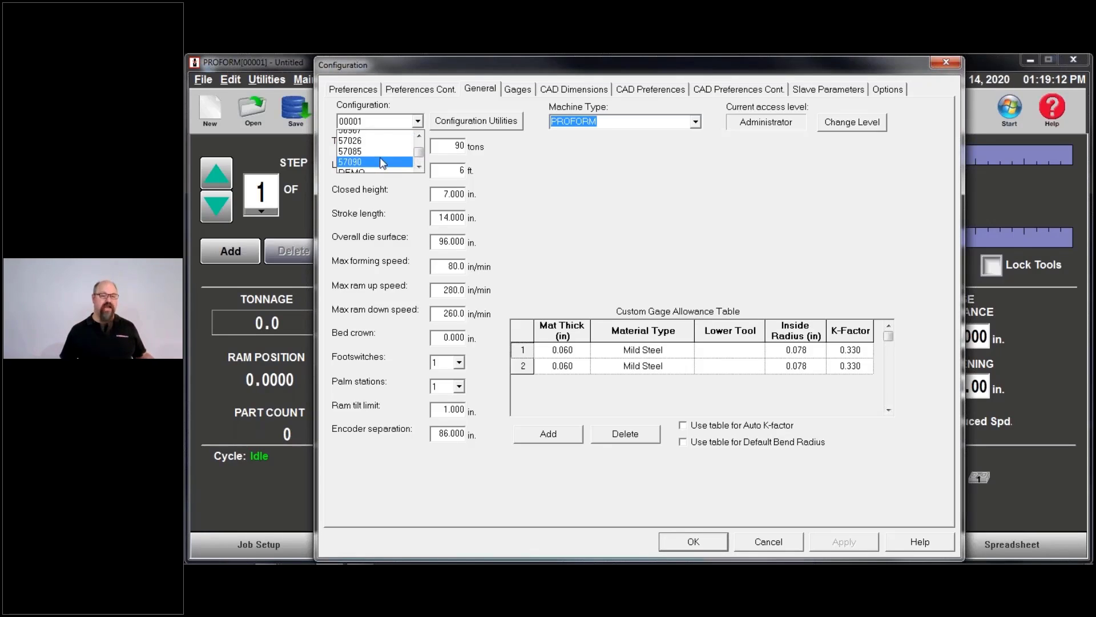
{"action": "left_click", "coordinate": [575, 182]}
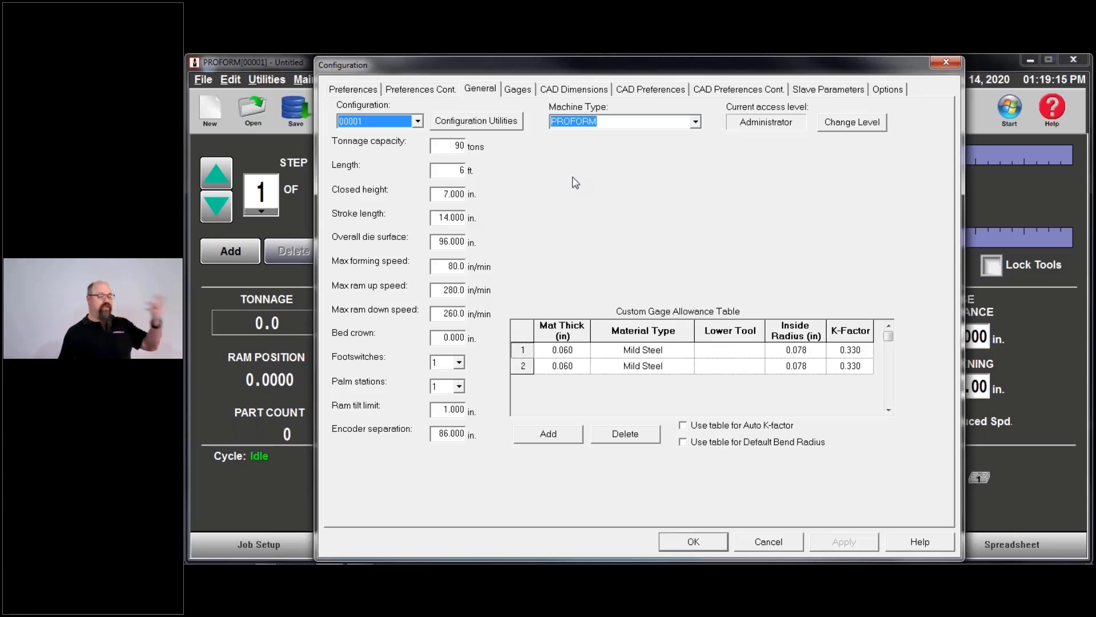
{"action": "left_click", "coordinate": [431, 123]}
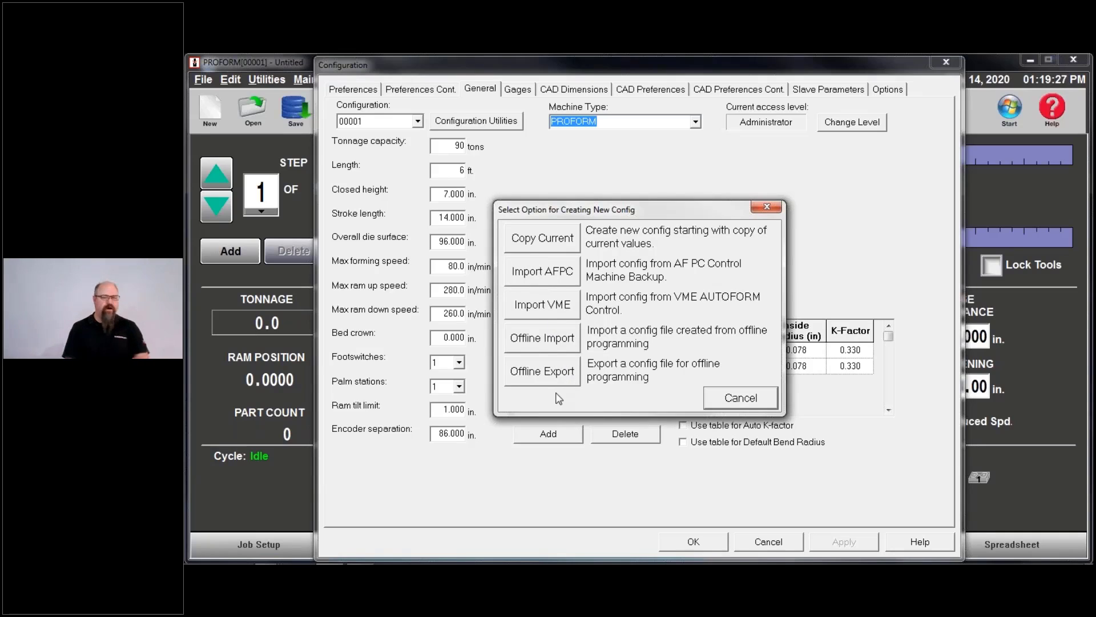
{"action": "left_click", "coordinate": [754, 398]}
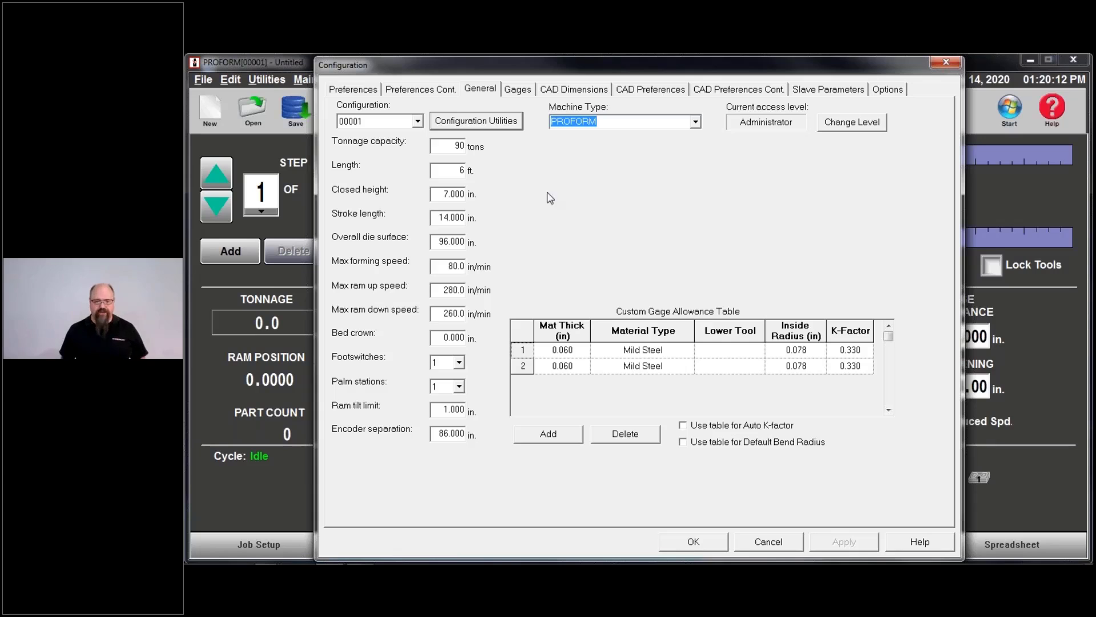
Turn off axis compensation for the left and right X, R and Z gage axes
{"action": "left_click", "coordinate": [517, 89]}
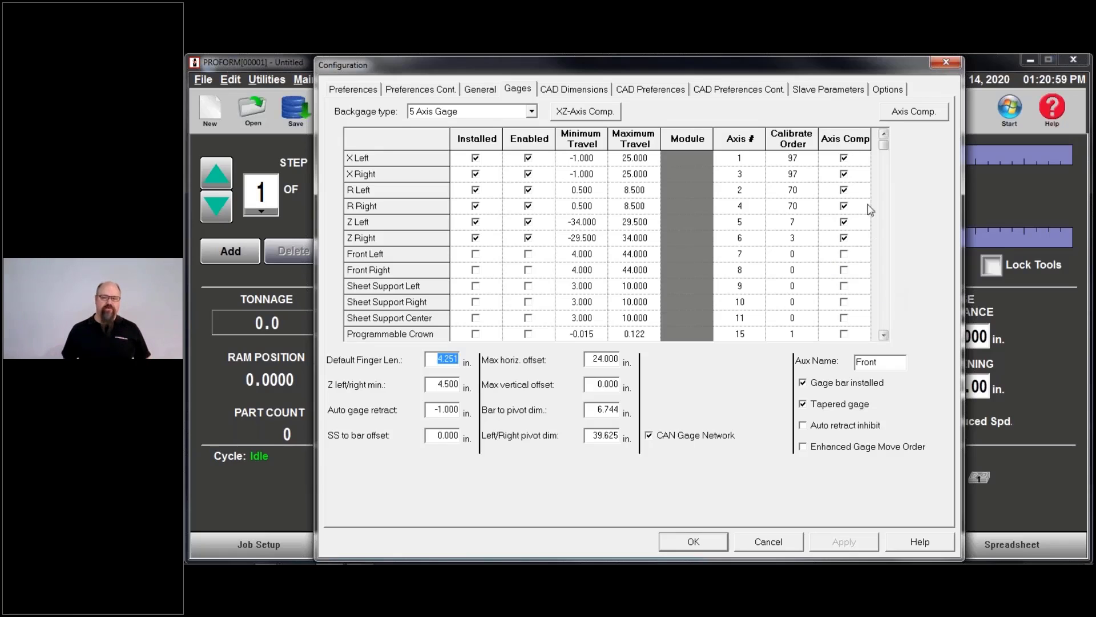
{"action": "left_click", "coordinate": [843, 158]}
{"action": "left_click", "coordinate": [844, 174]}
{"action": "left_click", "coordinate": [845, 189]}
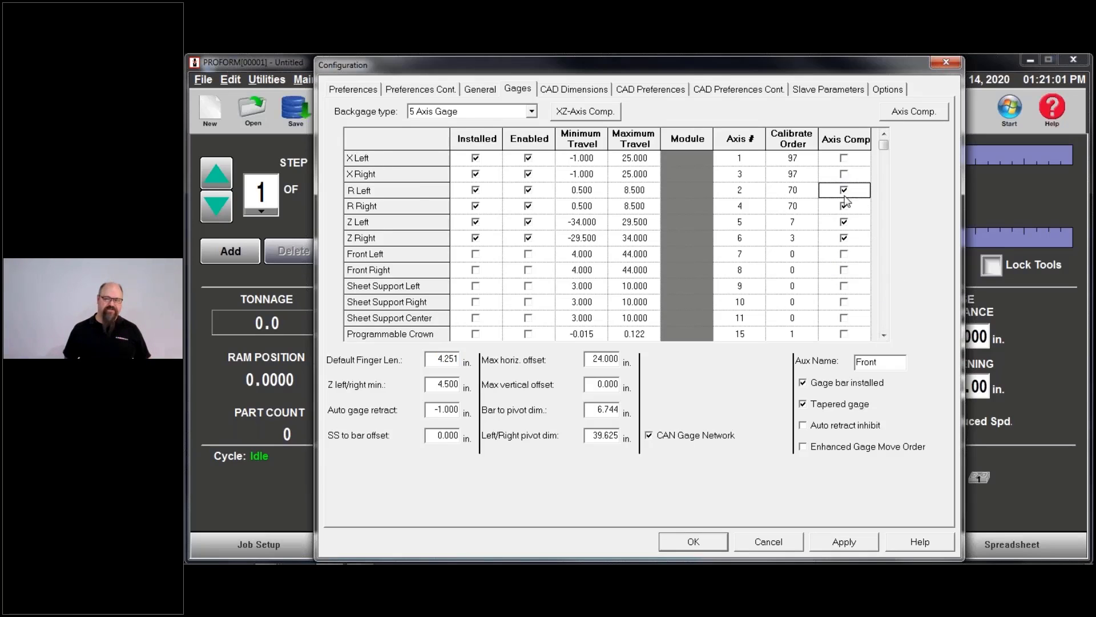
{"action": "left_click", "coordinate": [843, 206]}
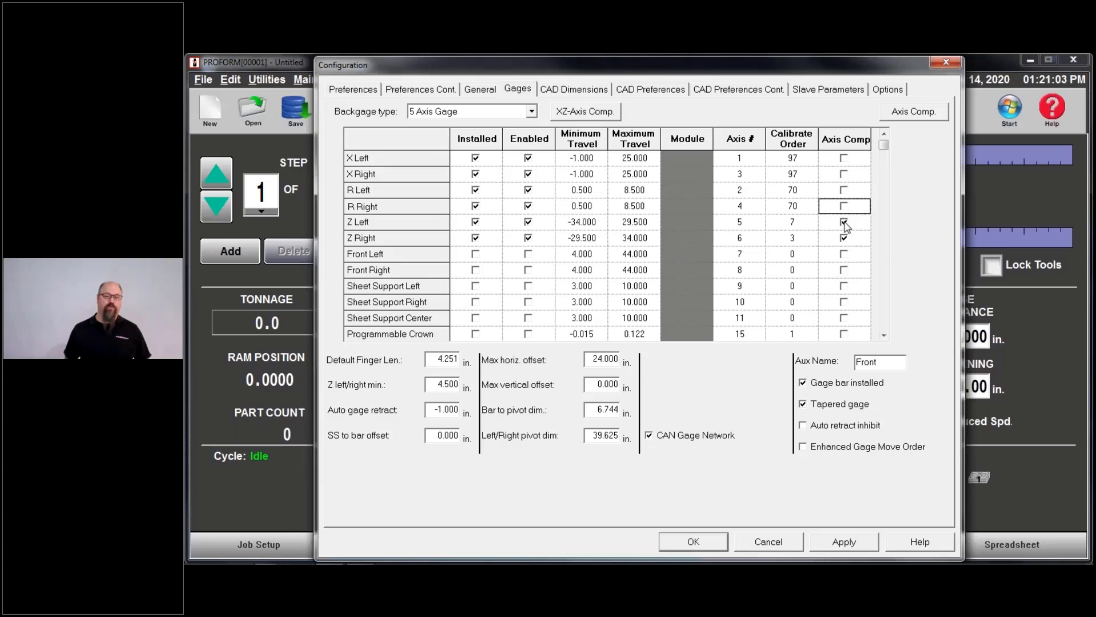
{"action": "left_click", "coordinate": [843, 222]}
{"action": "left_click", "coordinate": [844, 237]}
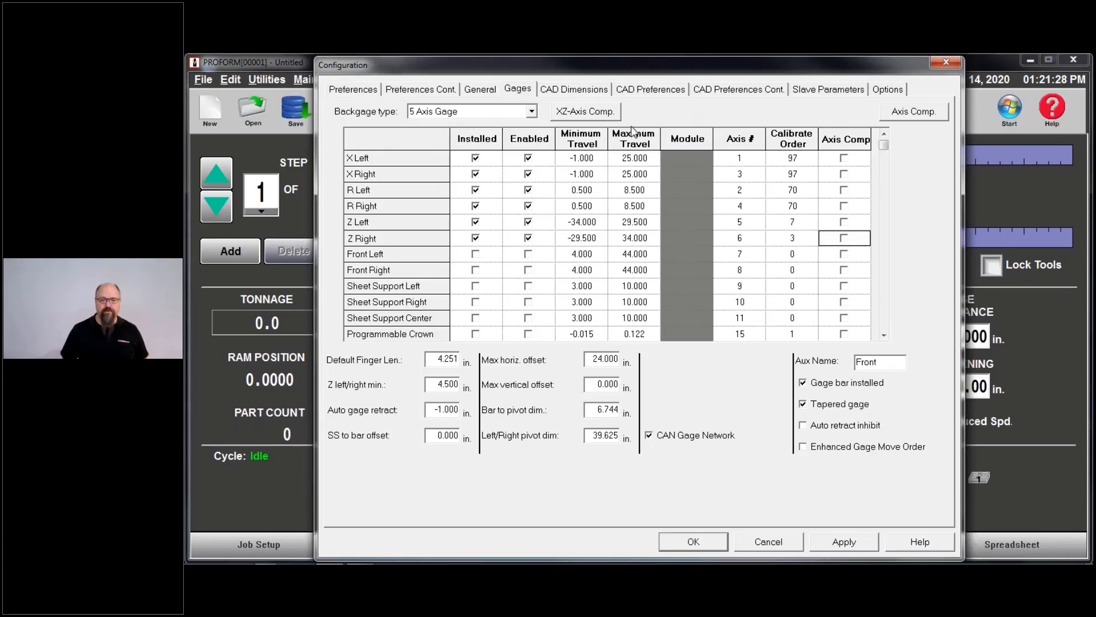
In the CAD dimensions, set the Std Filler Block's dimension B to 2.000 and dimension C to 1.000
{"action": "left_click", "coordinate": [564, 91]}
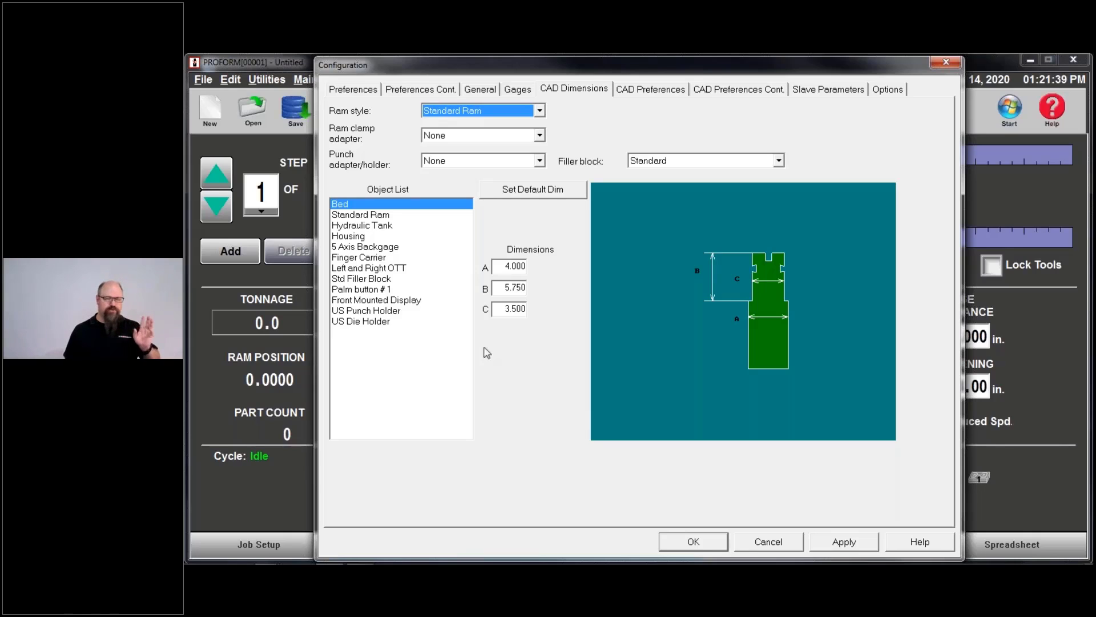
{"action": "left_click", "coordinate": [390, 279]}
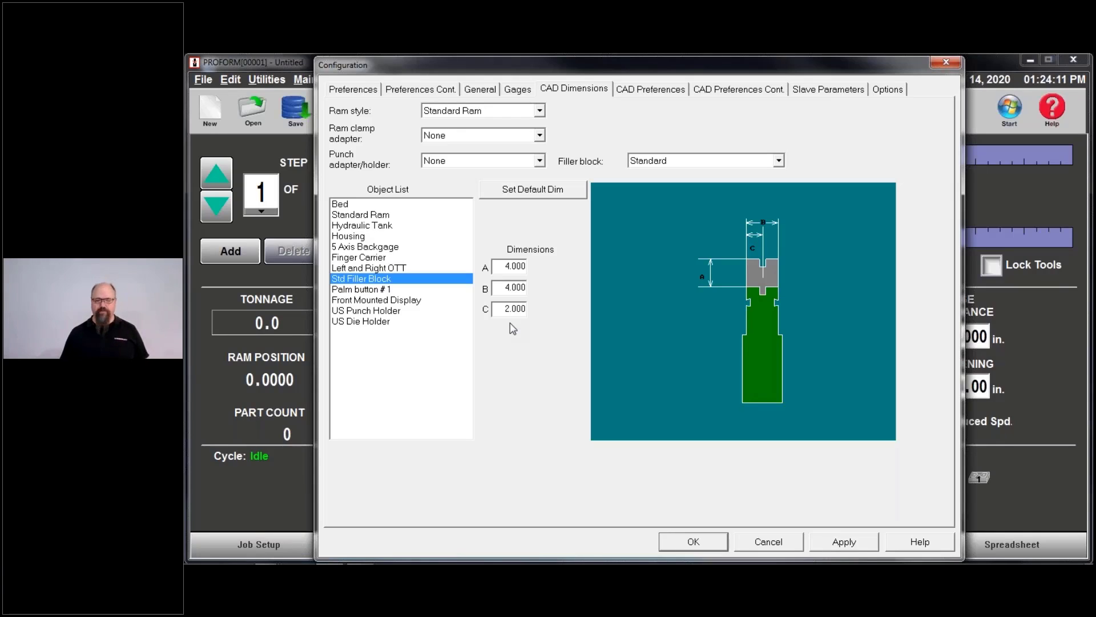
{"action": "left_click", "coordinate": [508, 286]}
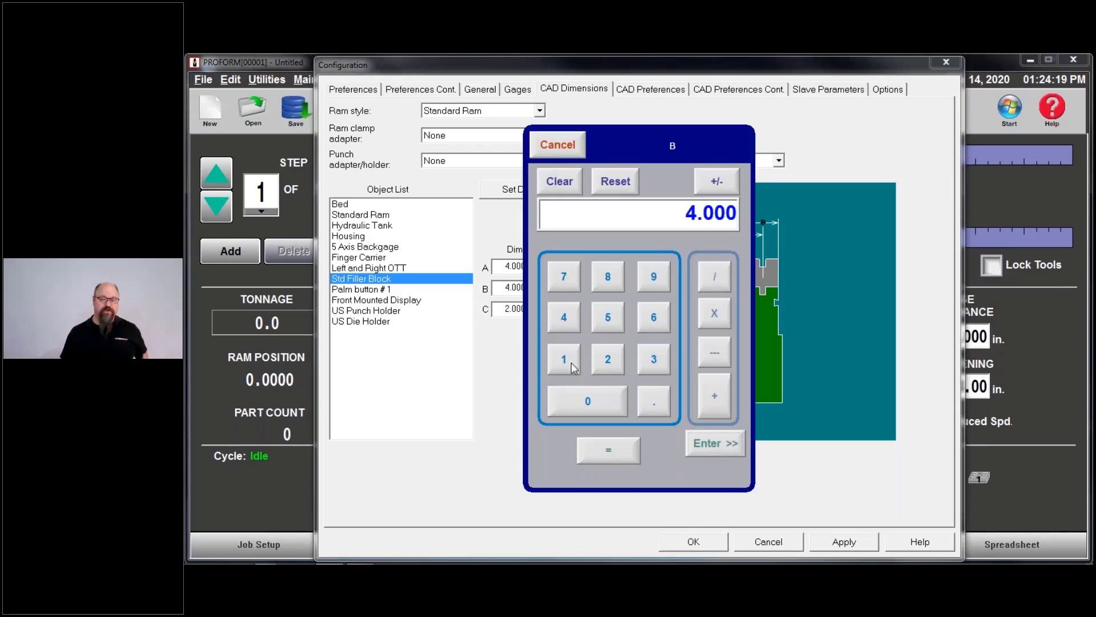
{"action": "left_click", "coordinate": [606, 361]}
{"action": "left_click", "coordinate": [721, 447]}
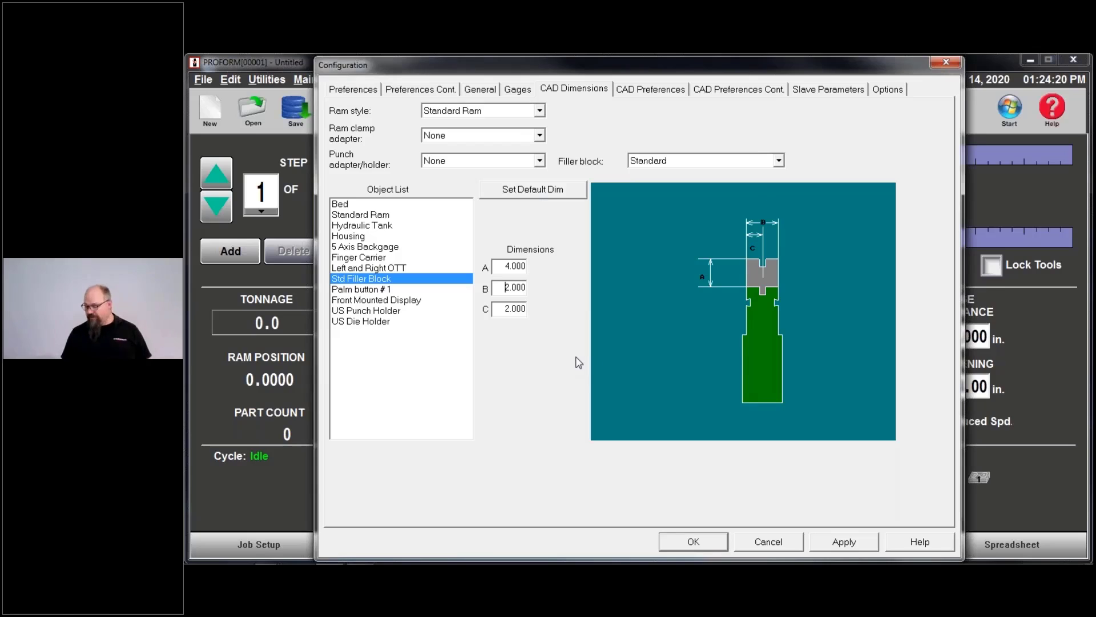
{"action": "key", "text": "Tab"}
{"action": "left_click", "coordinate": [564, 359]}
{"action": "left_click", "coordinate": [716, 443]}
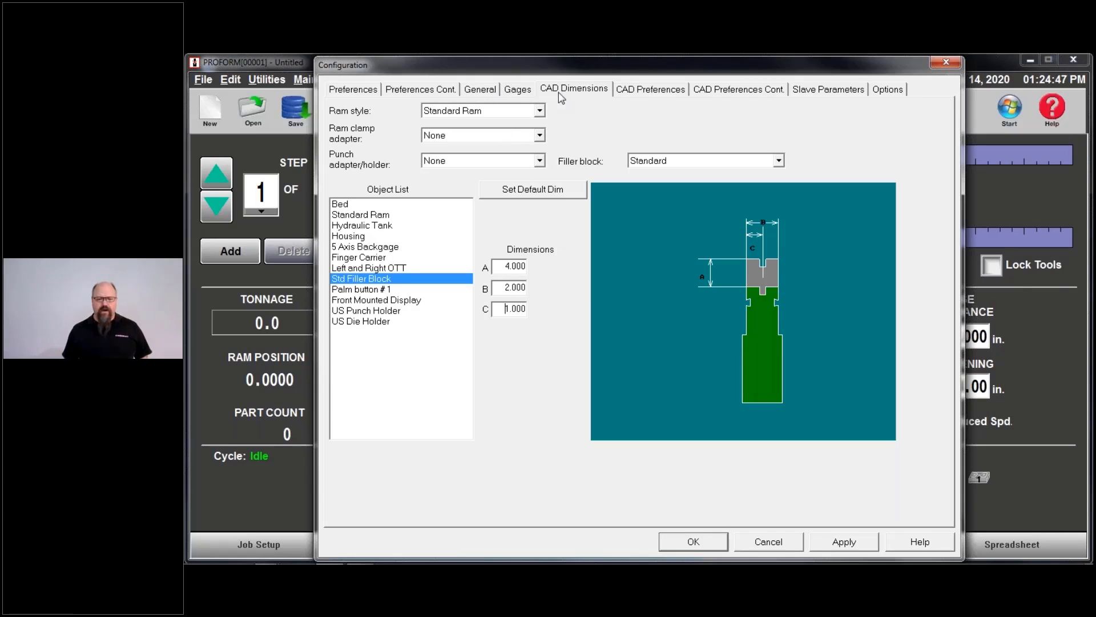
Try magenta for the Current Bend color in the CAD preferences and restore it to dark red
{"action": "left_click", "coordinate": [635, 90]}
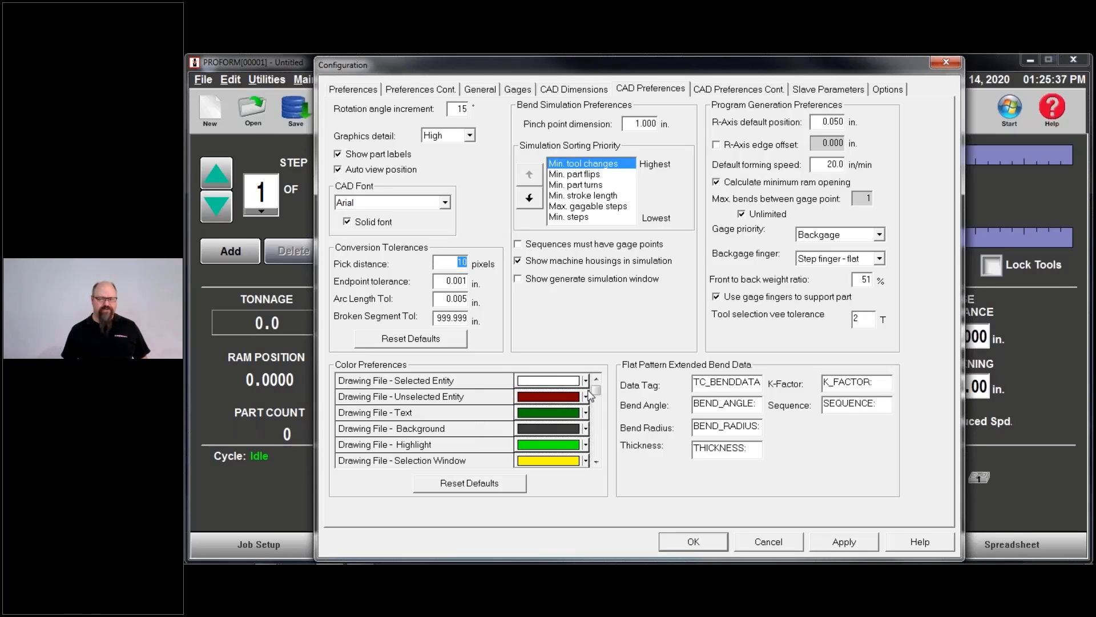
{"action": "left_click_drag", "start_coordinate": [598, 394], "coordinate": [601, 438]}
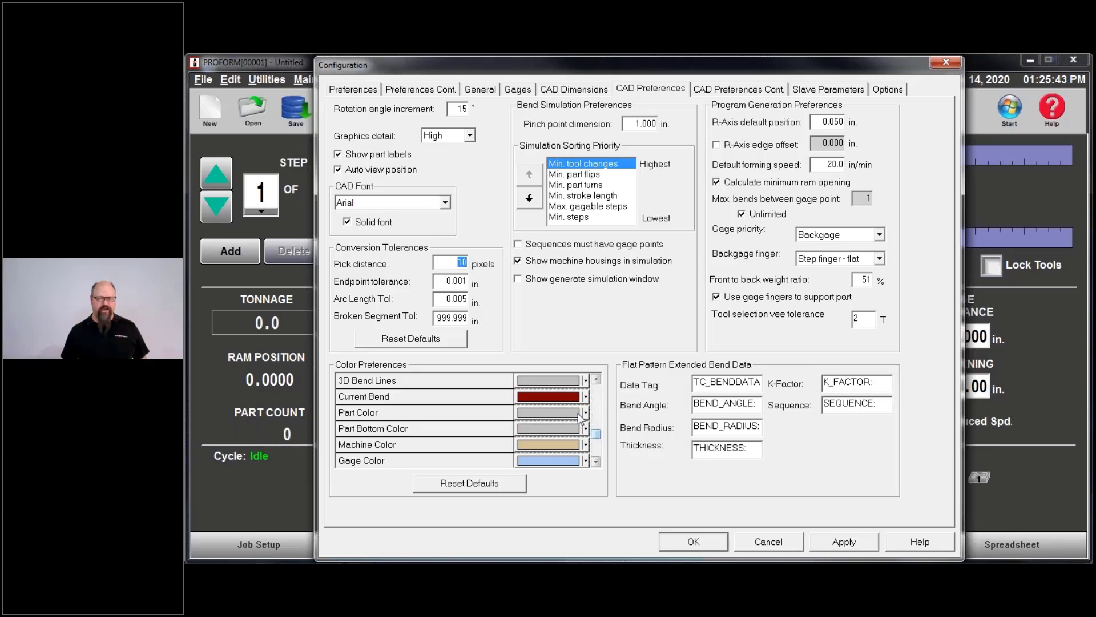
{"action": "left_click", "coordinate": [585, 396]}
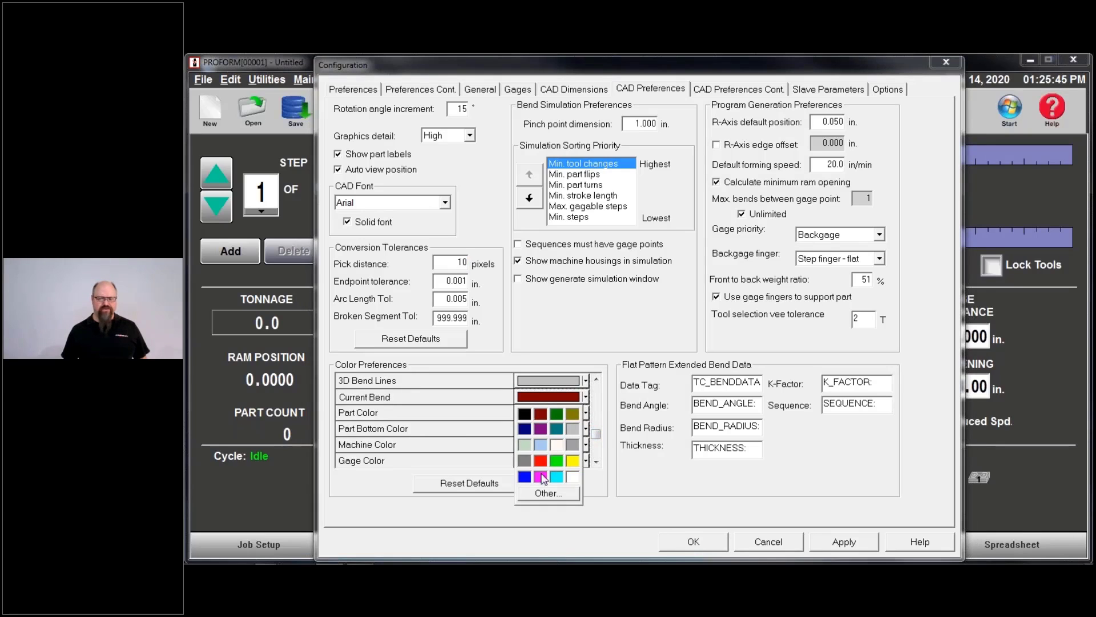
{"action": "left_click", "coordinate": [540, 477]}
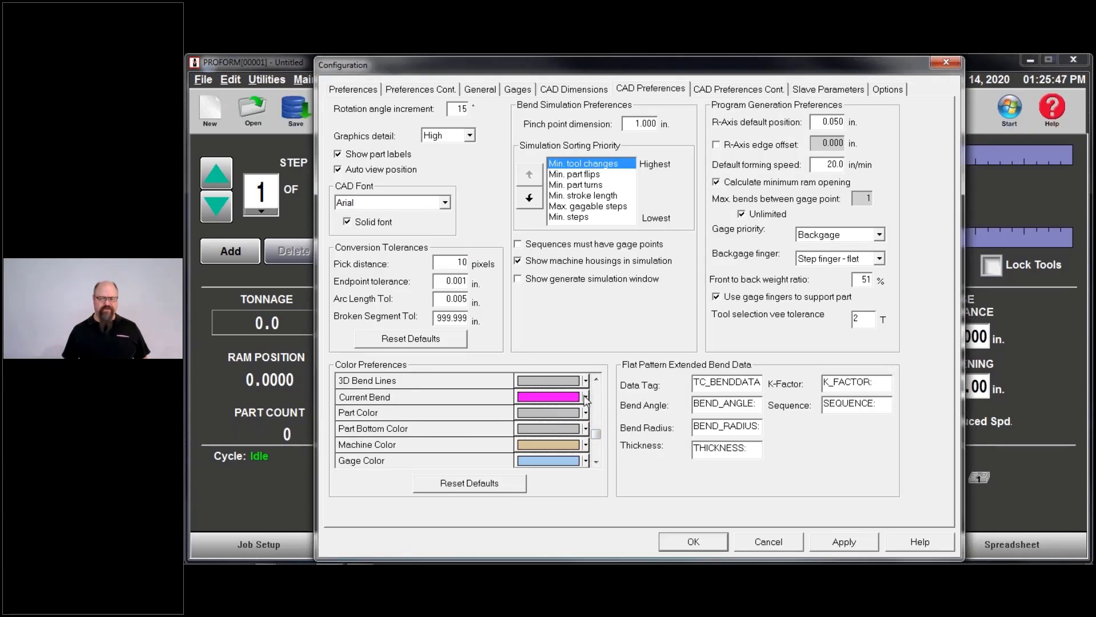
{"action": "left_click", "coordinate": [545, 397]}
{"action": "left_click", "coordinate": [540, 415]}
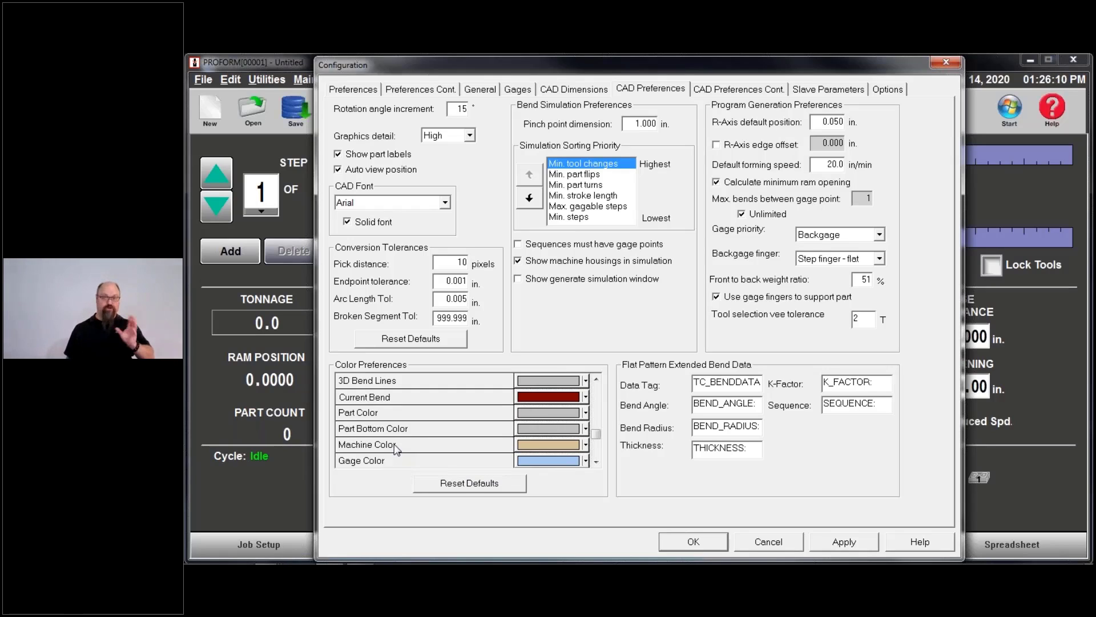
Set the Part Bottom Color in the CAD color preferences to teal
{"action": "left_click", "coordinate": [549, 429]}
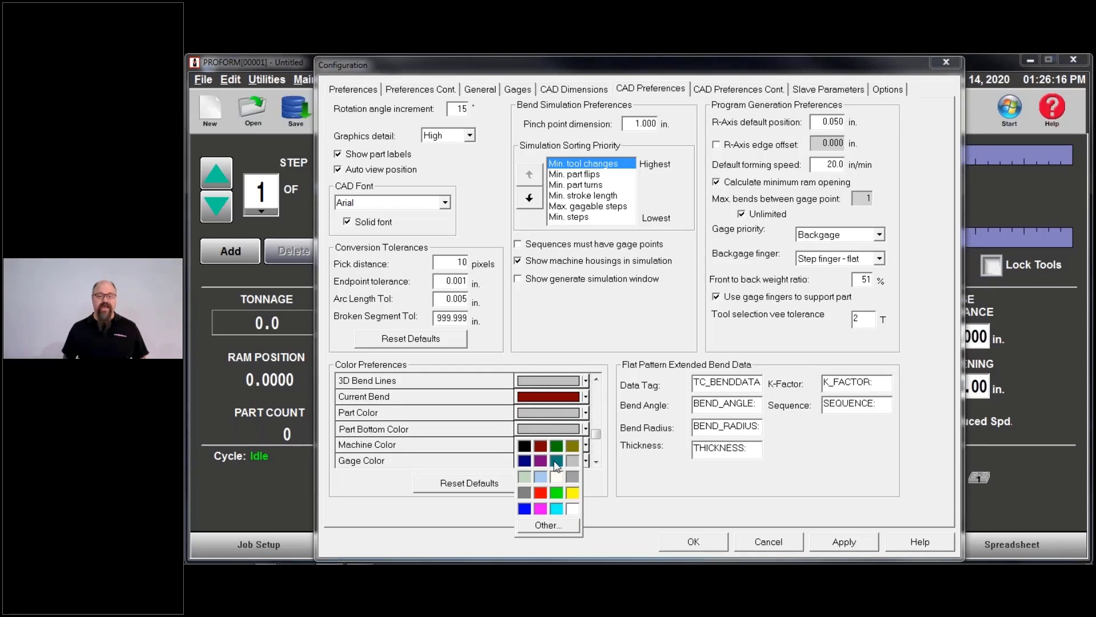
{"action": "left_click", "coordinate": [556, 461]}
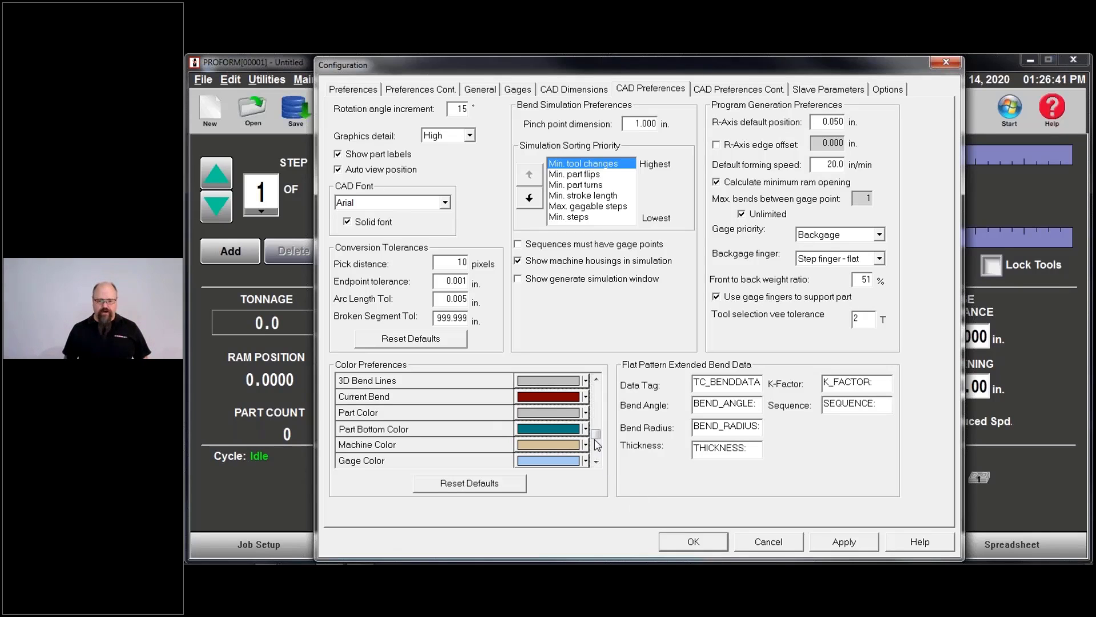
{"action": "mouse_move", "coordinate": [598, 438]}
{"action": "left_mouse_down"}
{"action": "mouse_move", "coordinate": [599, 455]}
{"action": "mouse_move", "coordinate": [598, 391]}
{"action": "left_mouse_up"}
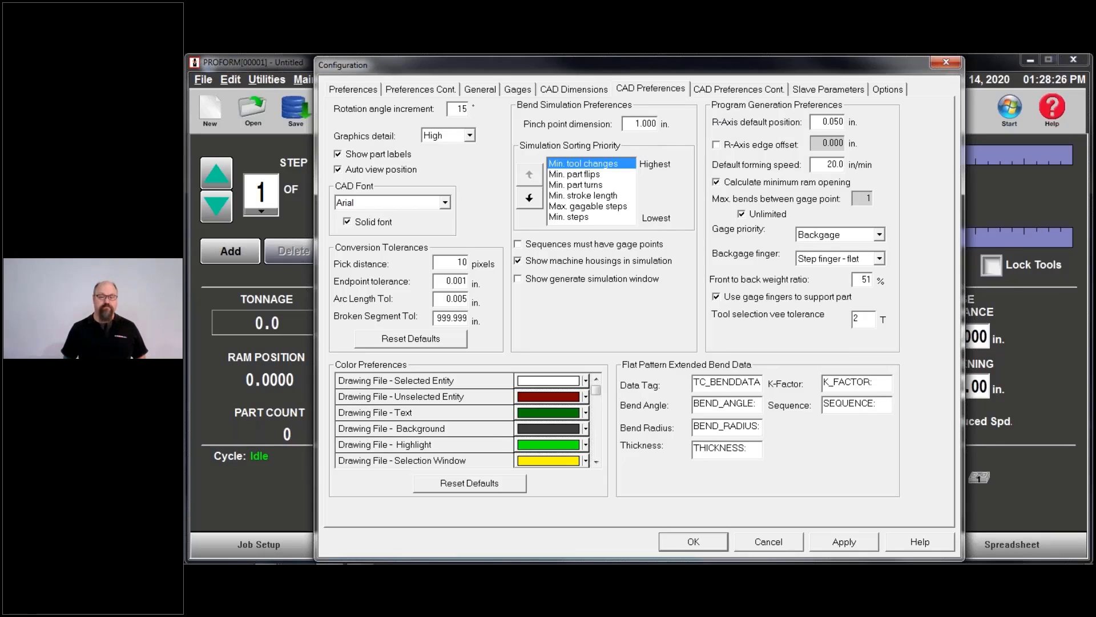
Set the pinch point dimension in the bend simulation preferences to 0.001 in
{"action": "left_click", "coordinate": [645, 123]}
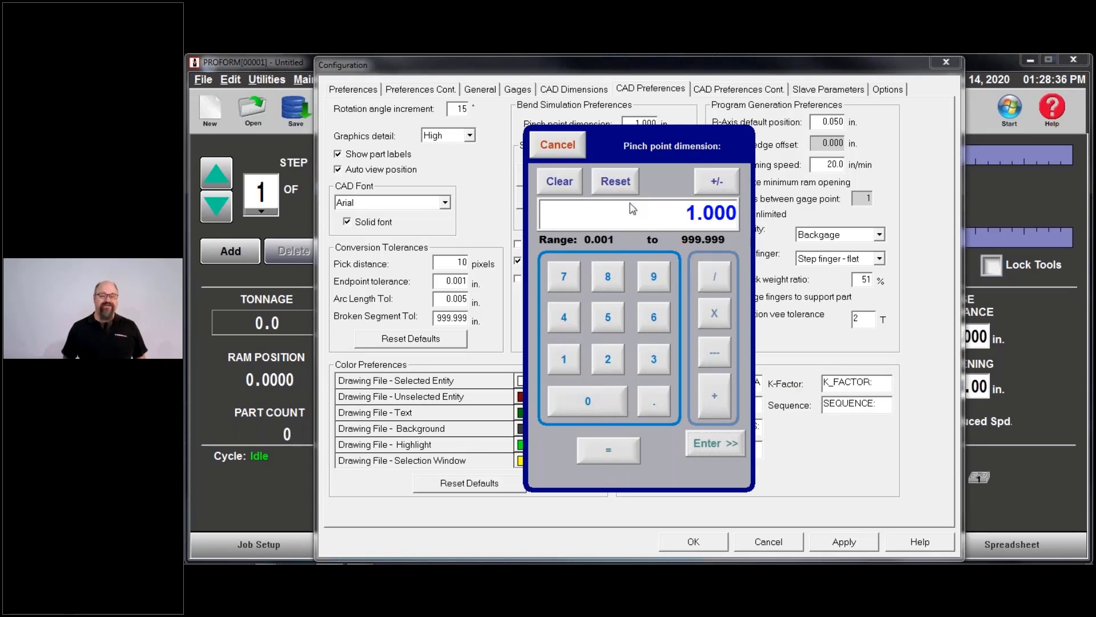
{"action": "left_click", "coordinate": [647, 402]}
{"action": "left_click", "coordinate": [619, 399]}
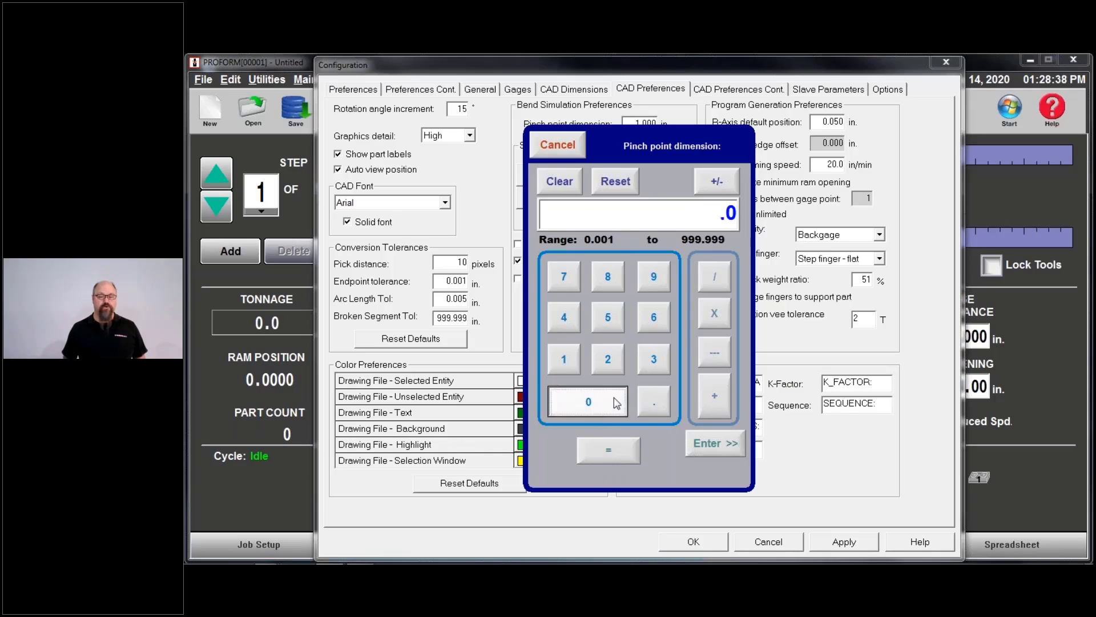
{"action": "left_click", "coordinate": [619, 400]}
{"action": "left_click", "coordinate": [563, 359]}
{"action": "left_click", "coordinate": [716, 442]}
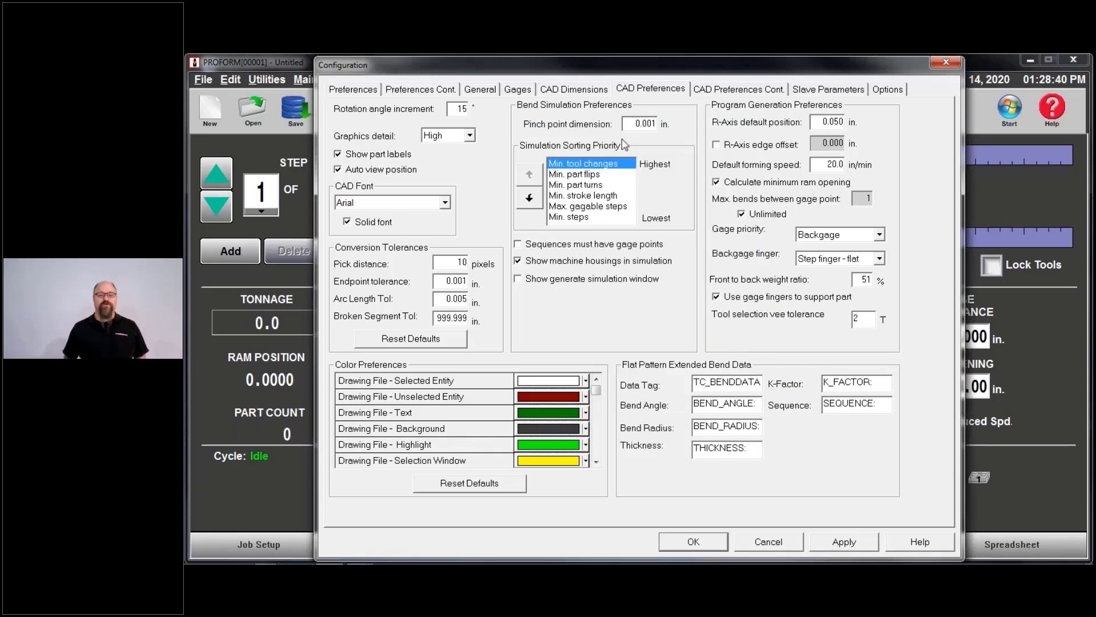
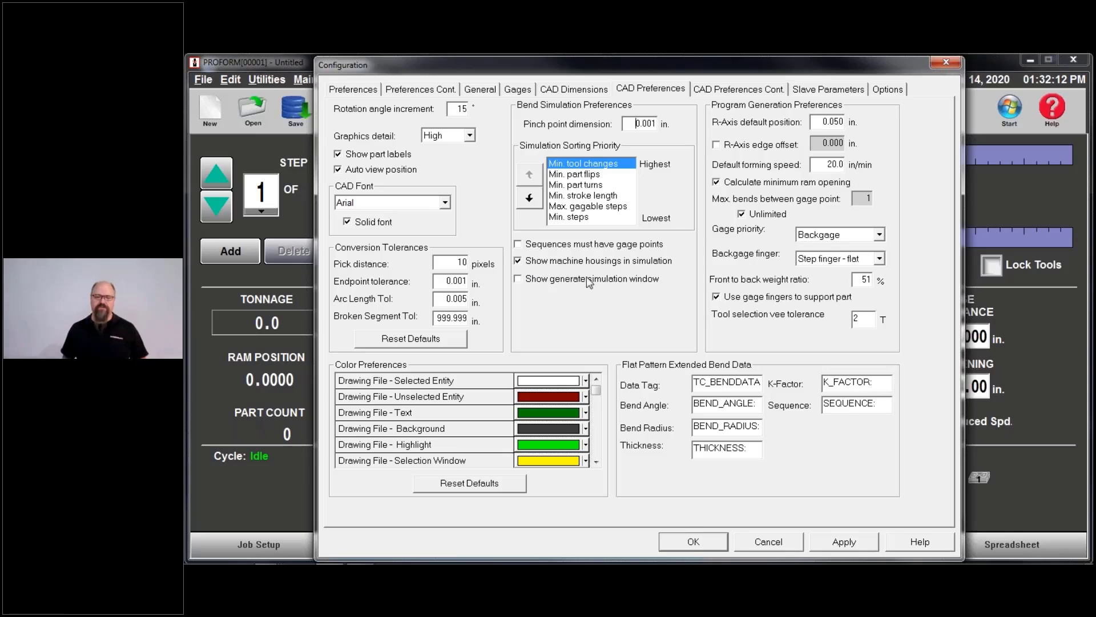
Require bend sequences to have gage points and turn off showing machine housings in the simulation
{"action": "left_click", "coordinate": [541, 246]}
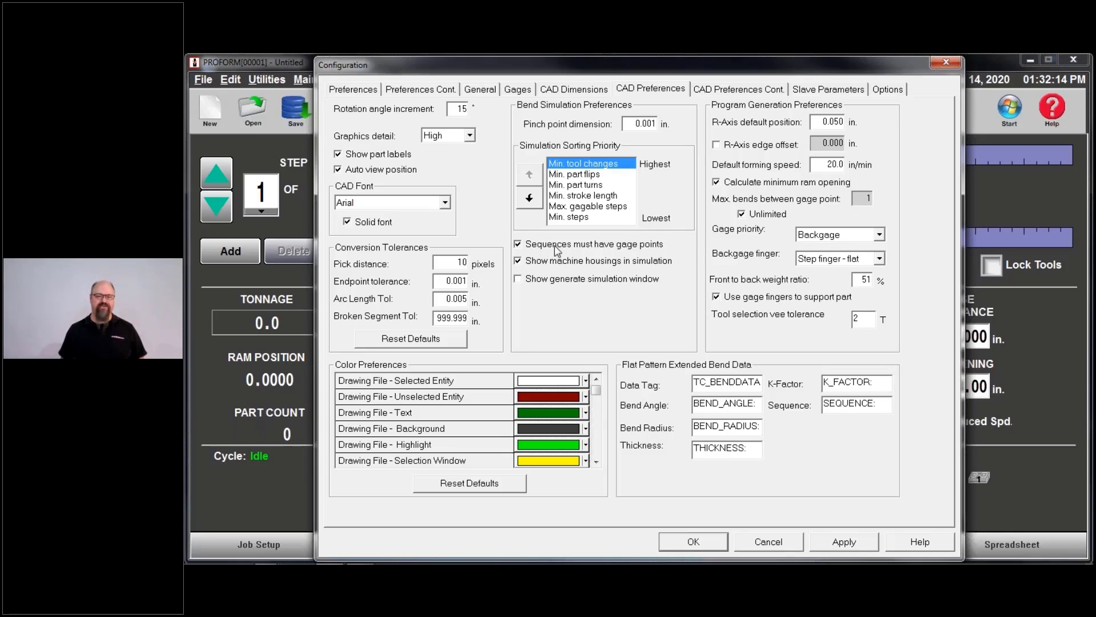
{"action": "left_click", "coordinate": [612, 266]}
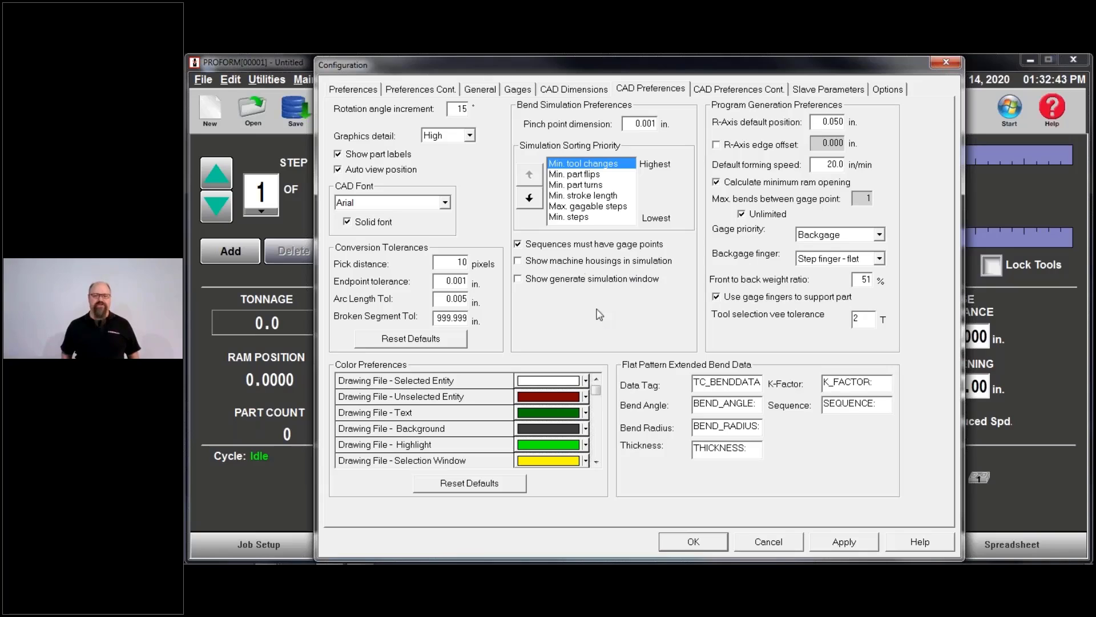
Enable showing the generate simulation window and turn off unlimited bends between gage points in the CAD preferences
{"action": "left_click", "coordinate": [574, 282]}
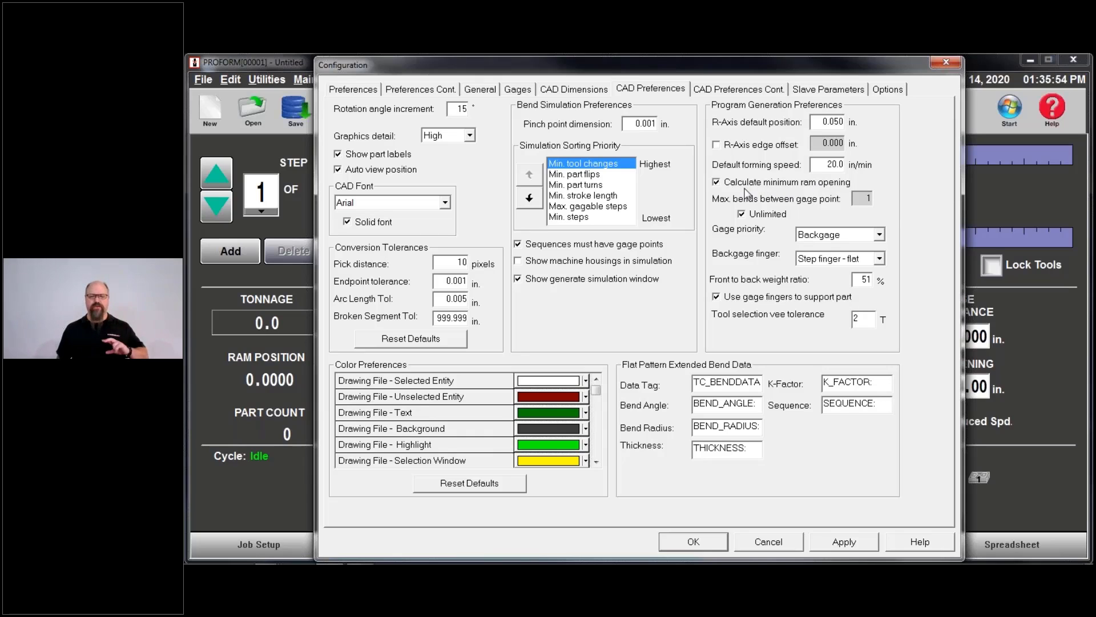
{"action": "mouse_move", "coordinate": [745, 193]}
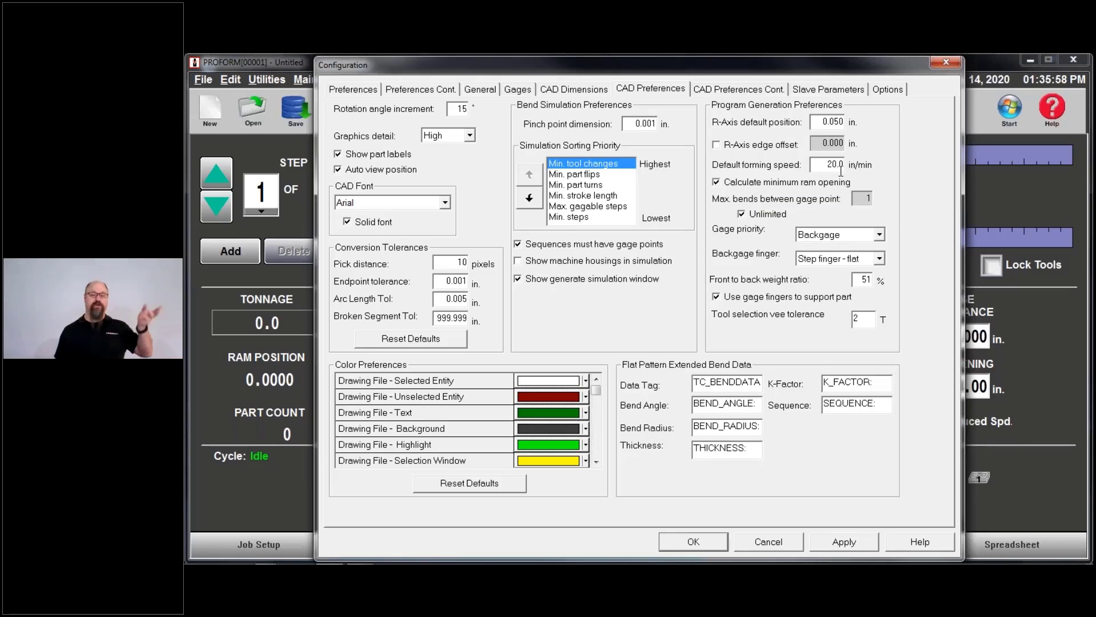
{"action": "mouse_move", "coordinate": [841, 171]}
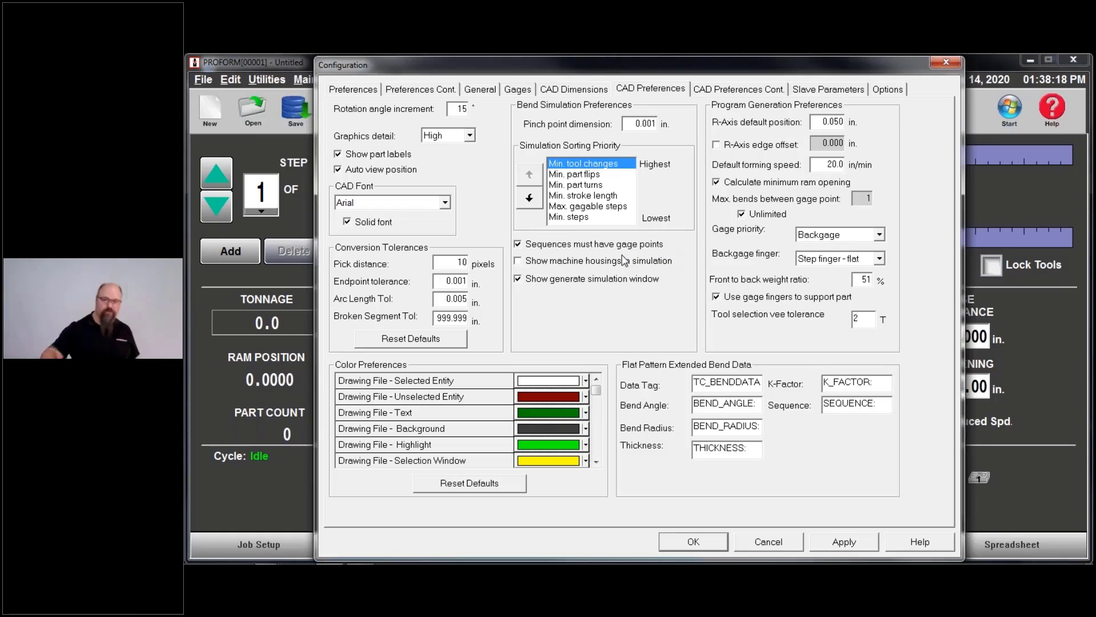
{"action": "left_click", "coordinate": [766, 215]}
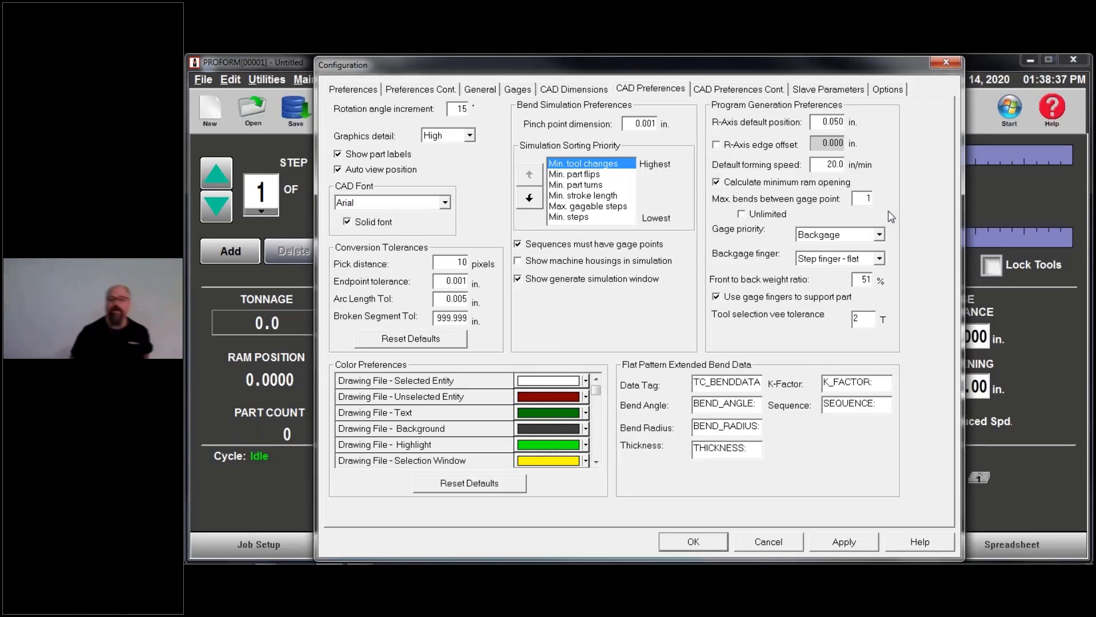
Review the gage priority choices in the program generation preferences, keeping Backgage selected
{"action": "left_click", "coordinate": [851, 233]}
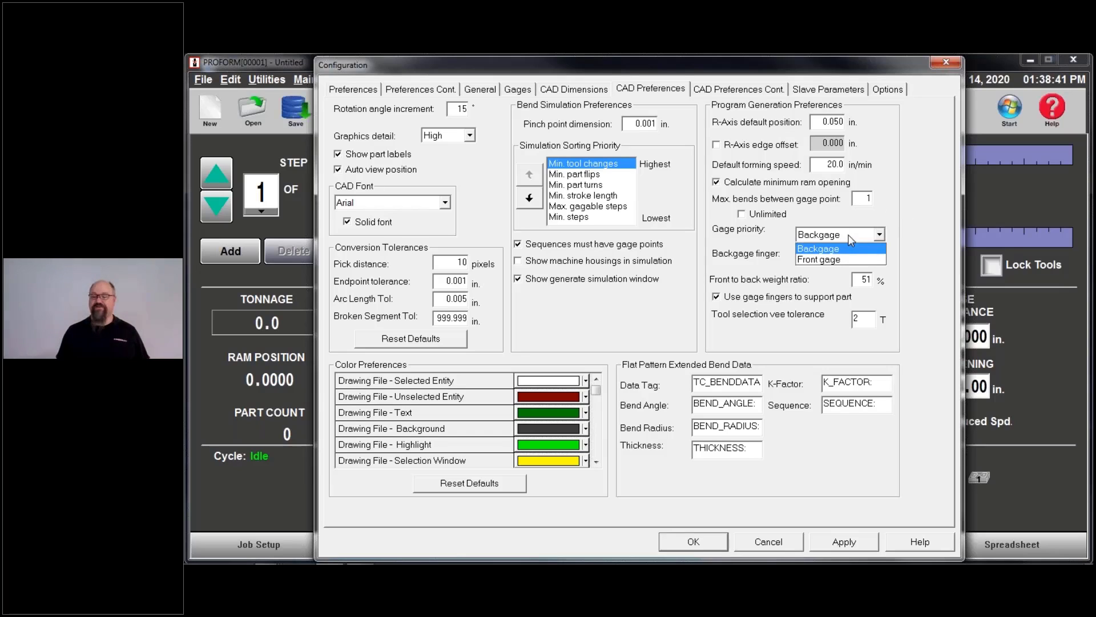
{"action": "left_click", "coordinate": [843, 223]}
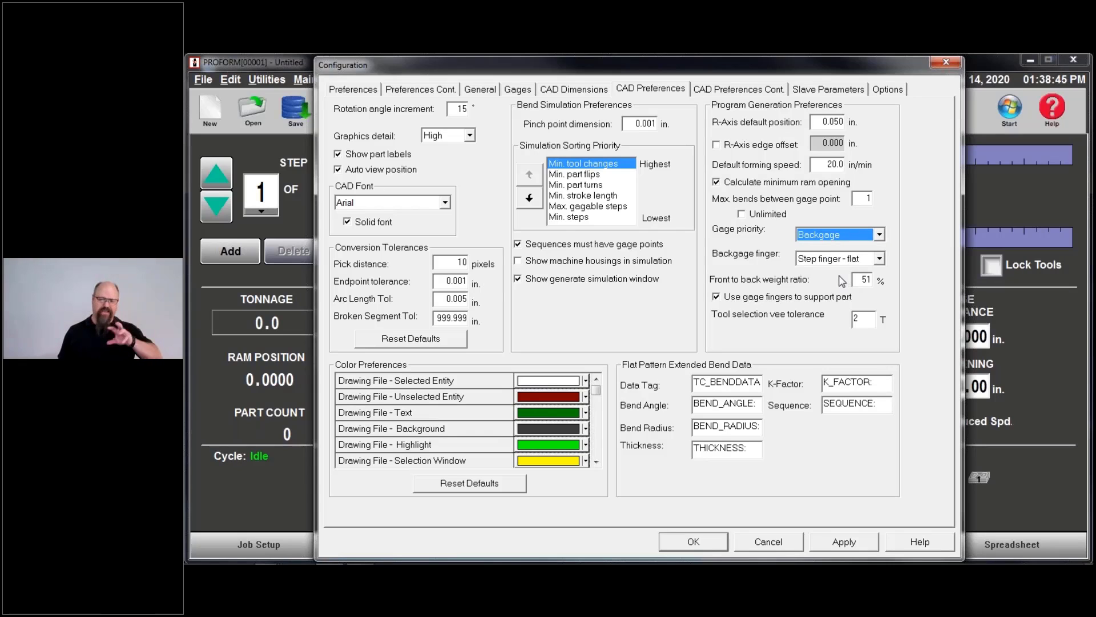
{"action": "mouse_move", "coordinate": [813, 303]}
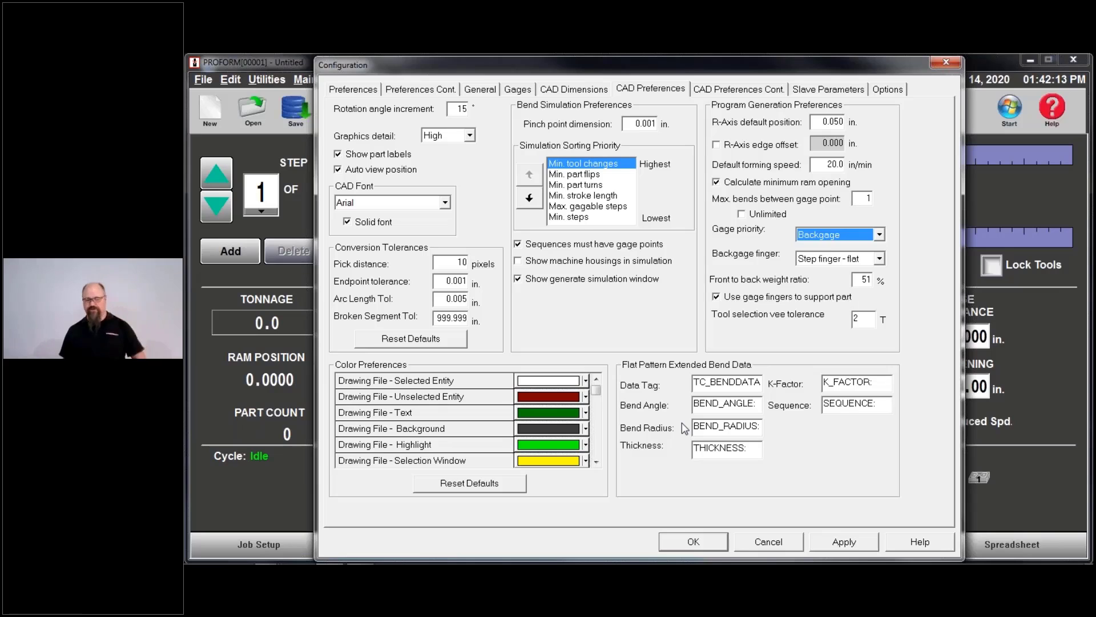
Limit forming speed by the workpiece's outer edge with a maximum of 50 in/min, and view the default return speed entry
{"action": "left_click", "coordinate": [725, 95]}
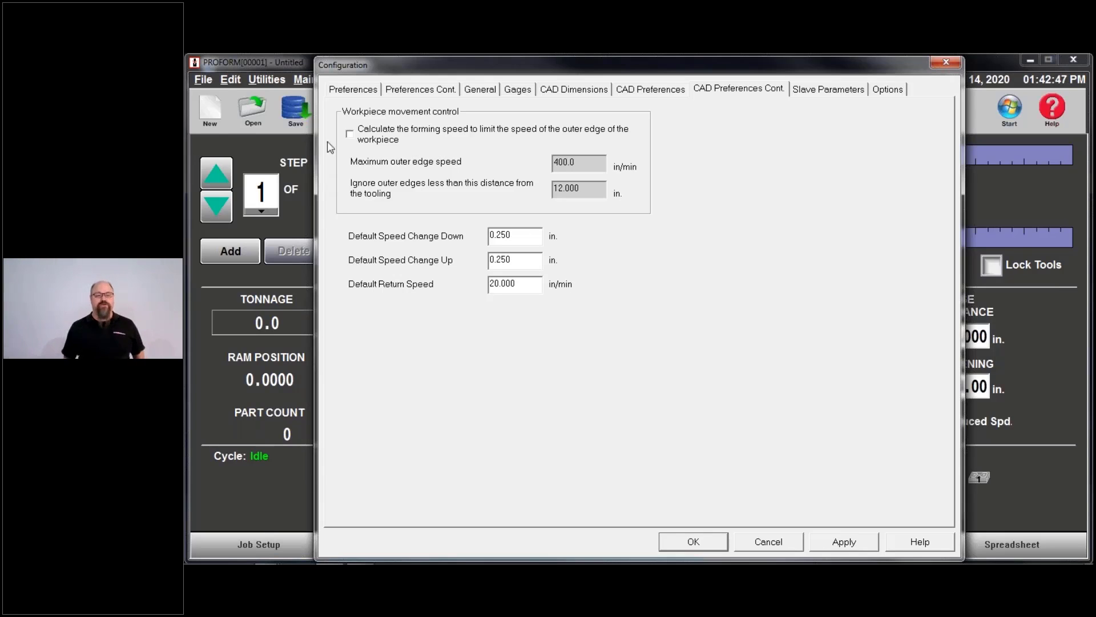
{"action": "left_click", "coordinate": [349, 134]}
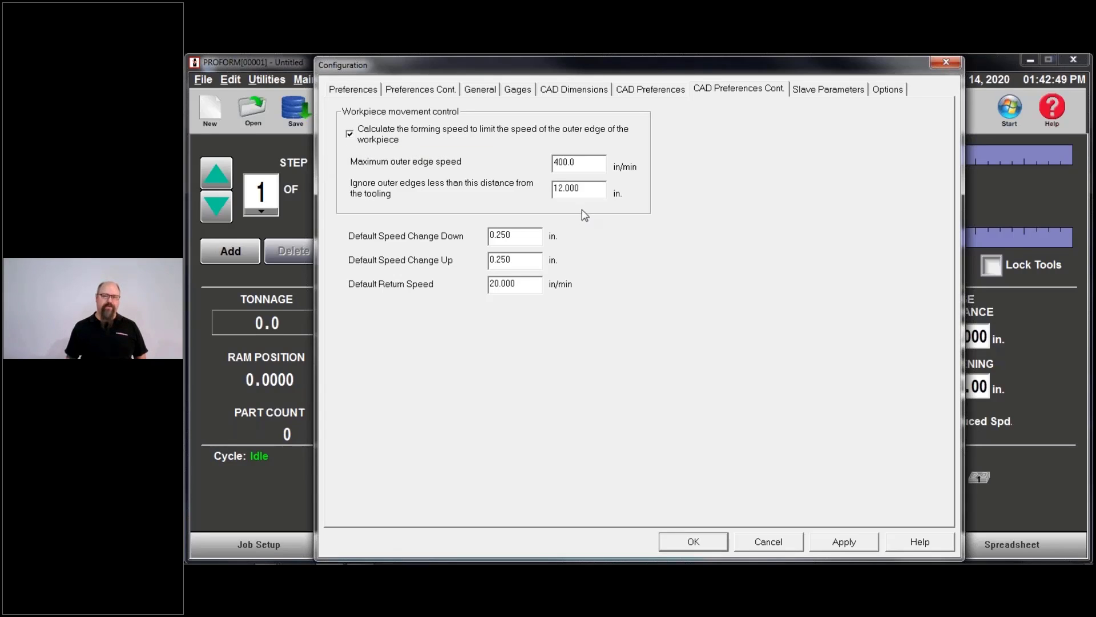
{"action": "left_click", "coordinate": [583, 164]}
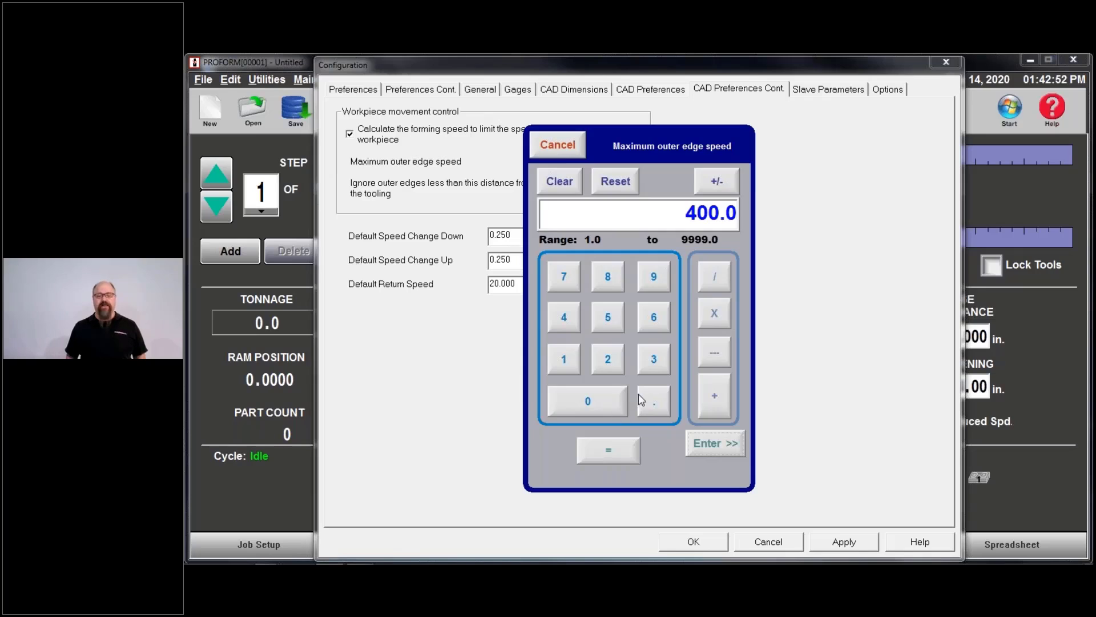
{"action": "left_click", "coordinate": [608, 317]}
{"action": "left_click", "coordinate": [601, 410]}
{"action": "left_click", "coordinate": [715, 443]}
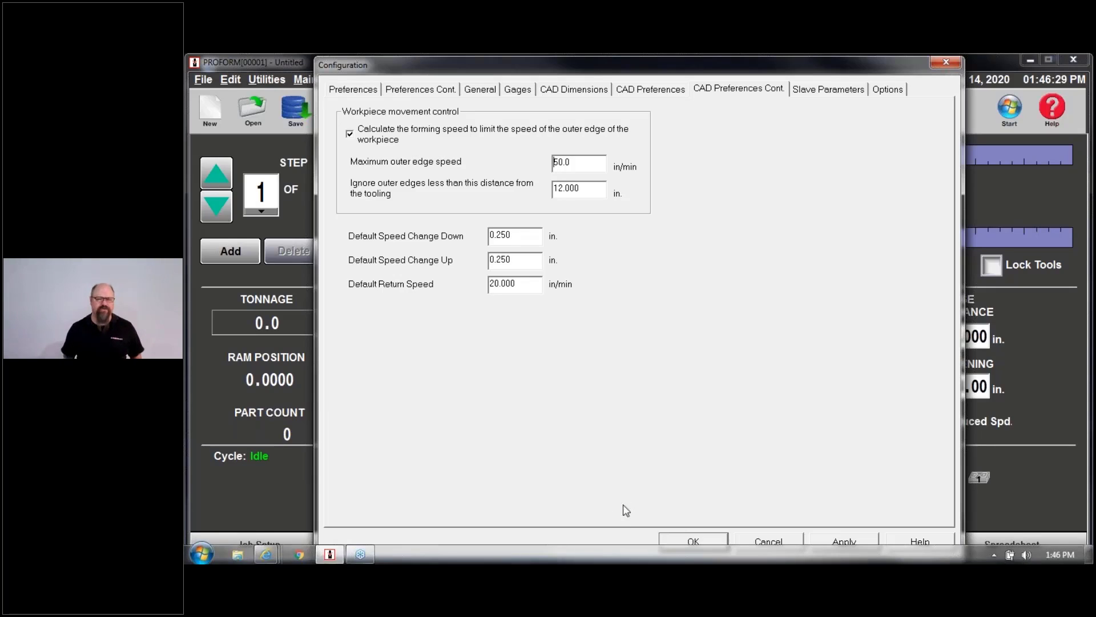
{"action": "left_click", "coordinate": [516, 285]}
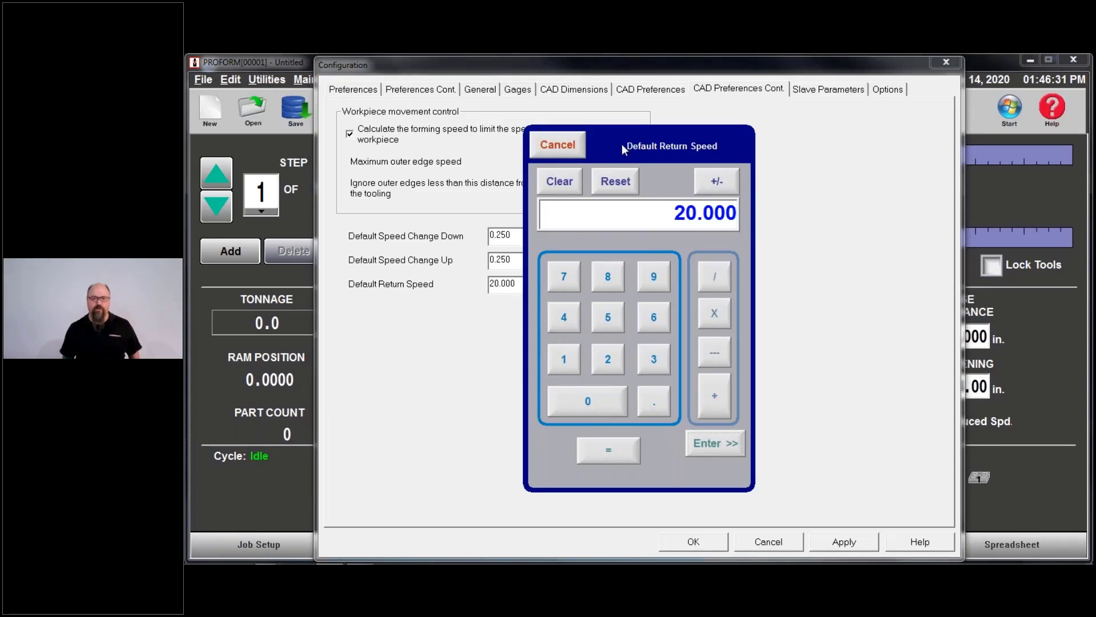
{"action": "left_click", "coordinate": [574, 145]}
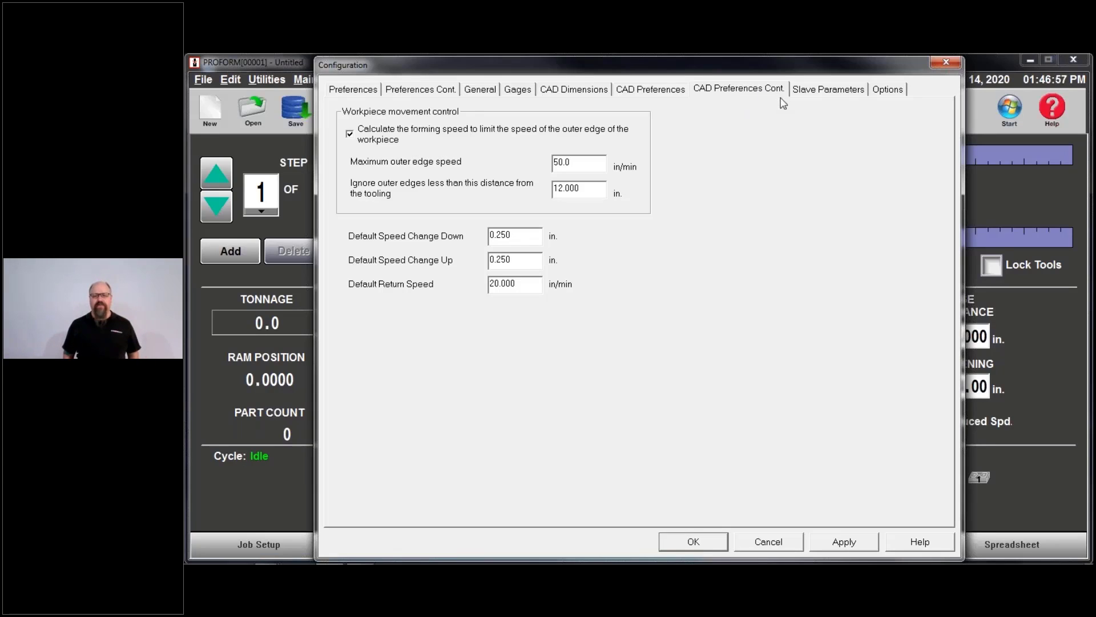
Try turning Bend simulation off and Solid Interface on in the machine options, restoring each setting
{"action": "left_click", "coordinate": [881, 93]}
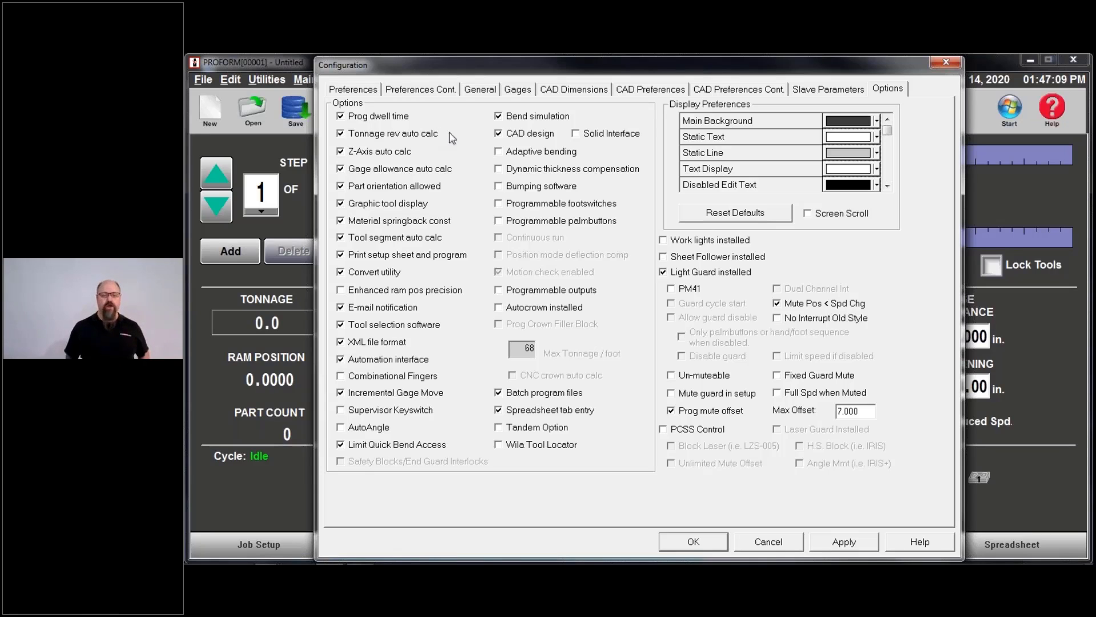
{"action": "left_click", "coordinate": [524, 119]}
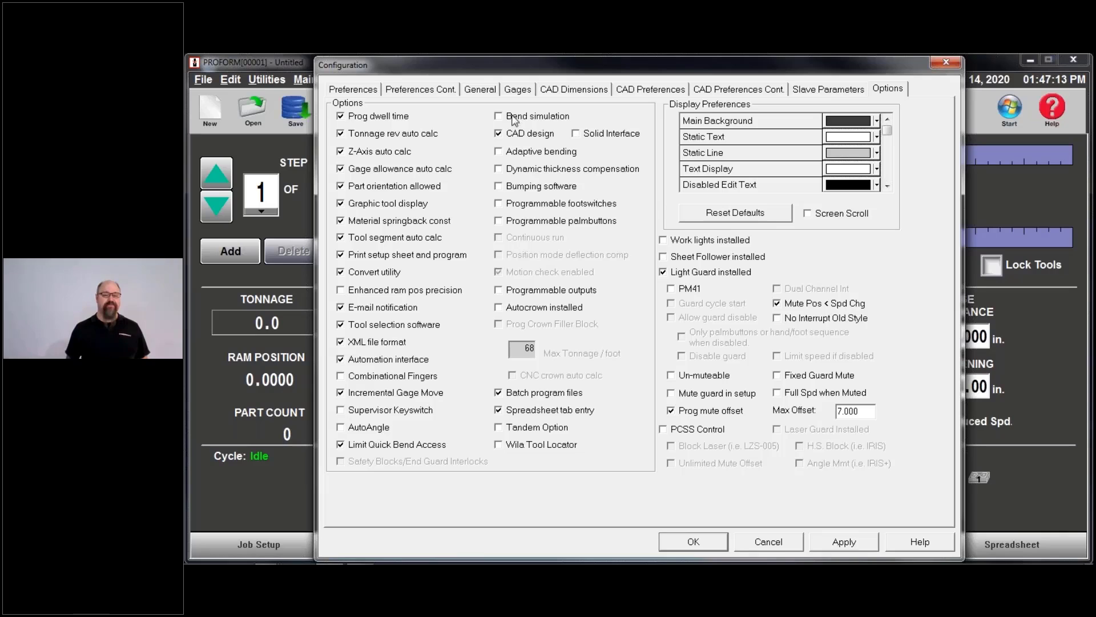
{"action": "left_click", "coordinate": [541, 120]}
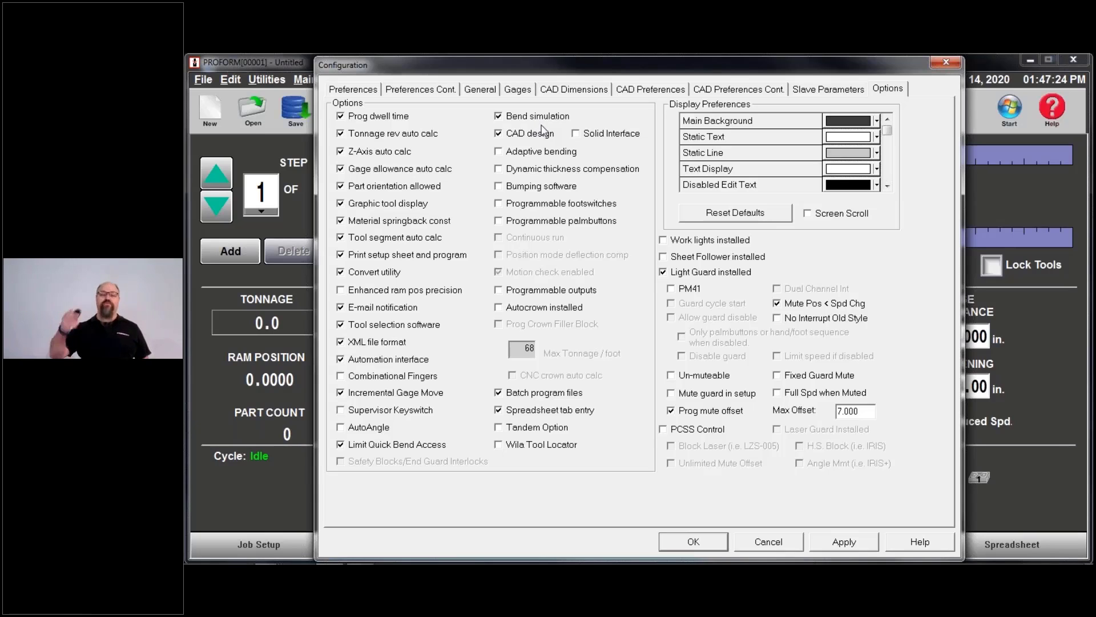
{"action": "left_click", "coordinate": [604, 136]}
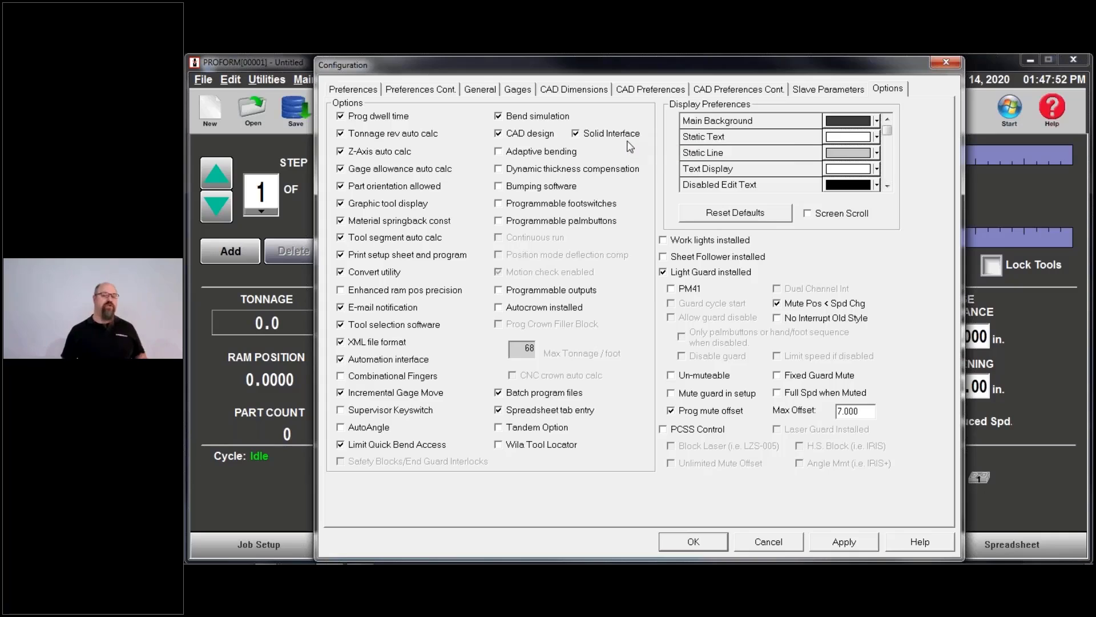
{"action": "left_click", "coordinate": [605, 137]}
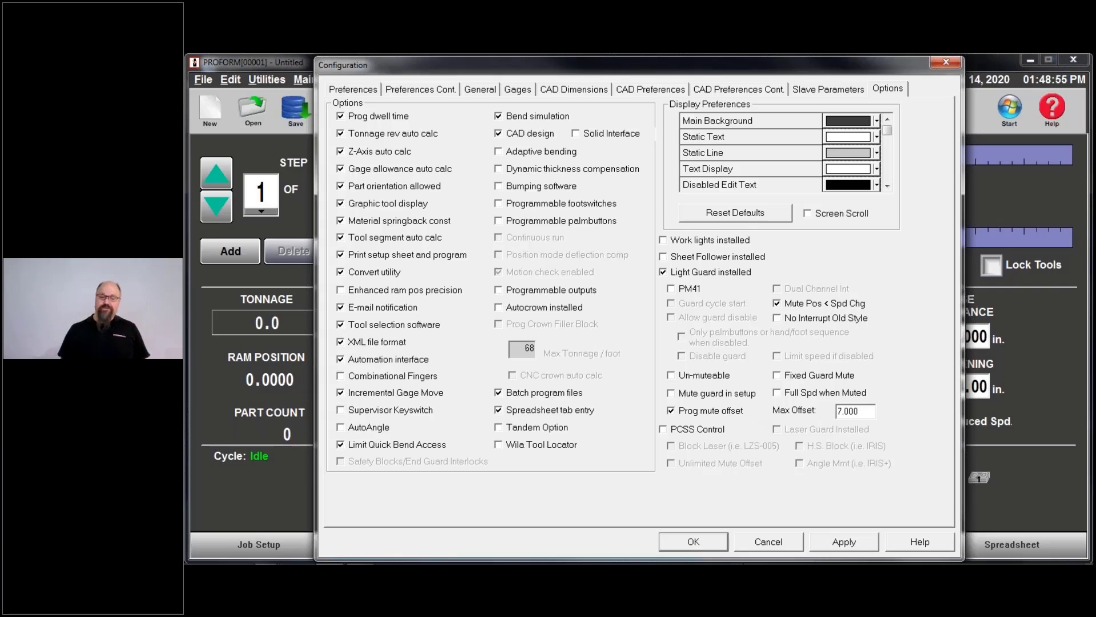
Revisit the general preferences and machine options, and accept the configuration changes
{"action": "mouse_move", "coordinate": [760, 563]}
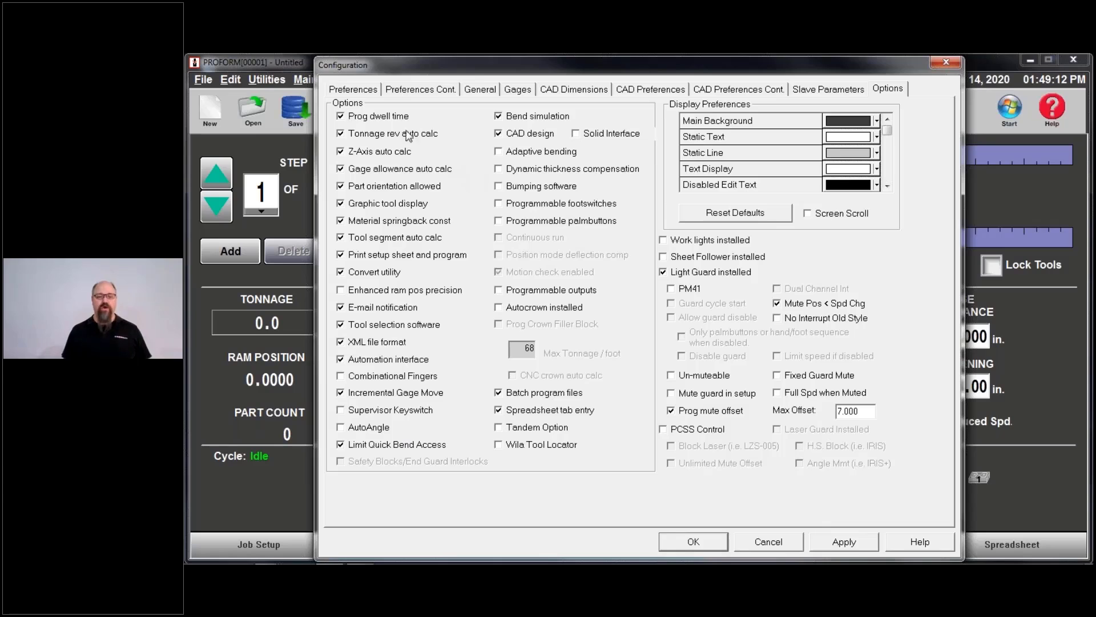
{"action": "left_click", "coordinate": [358, 90]}
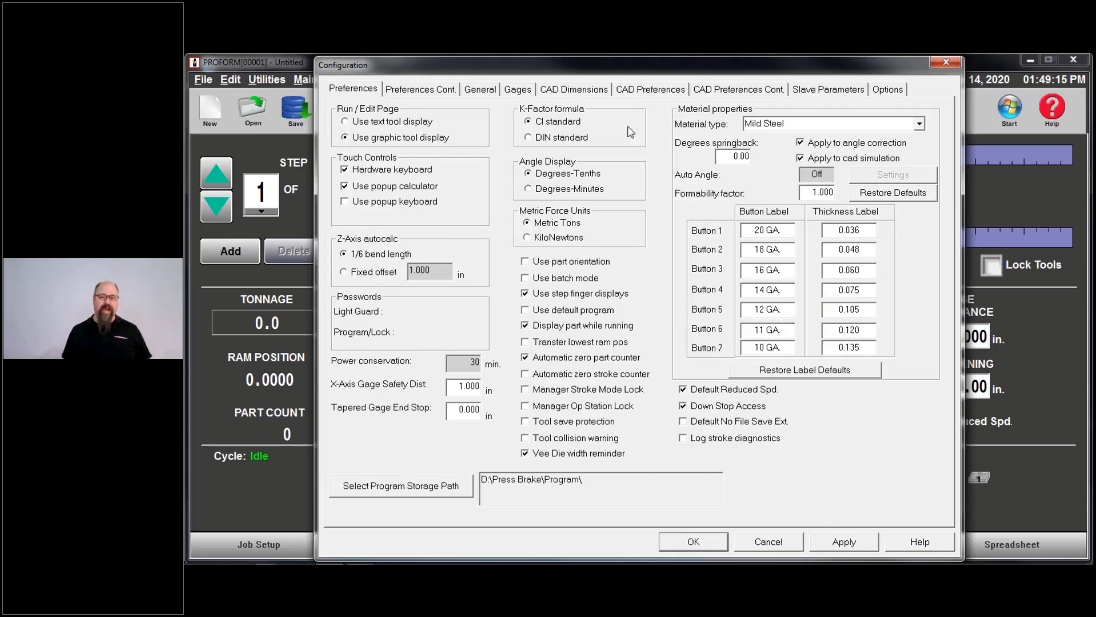
{"action": "left_click", "coordinate": [883, 92]}
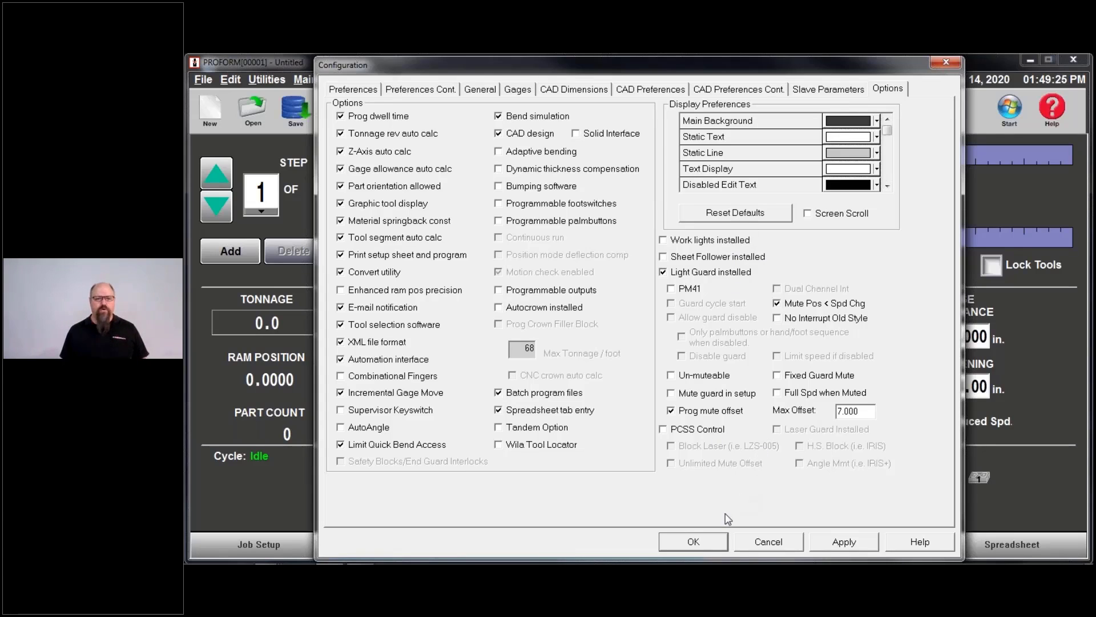
{"action": "left_click", "coordinate": [693, 542]}
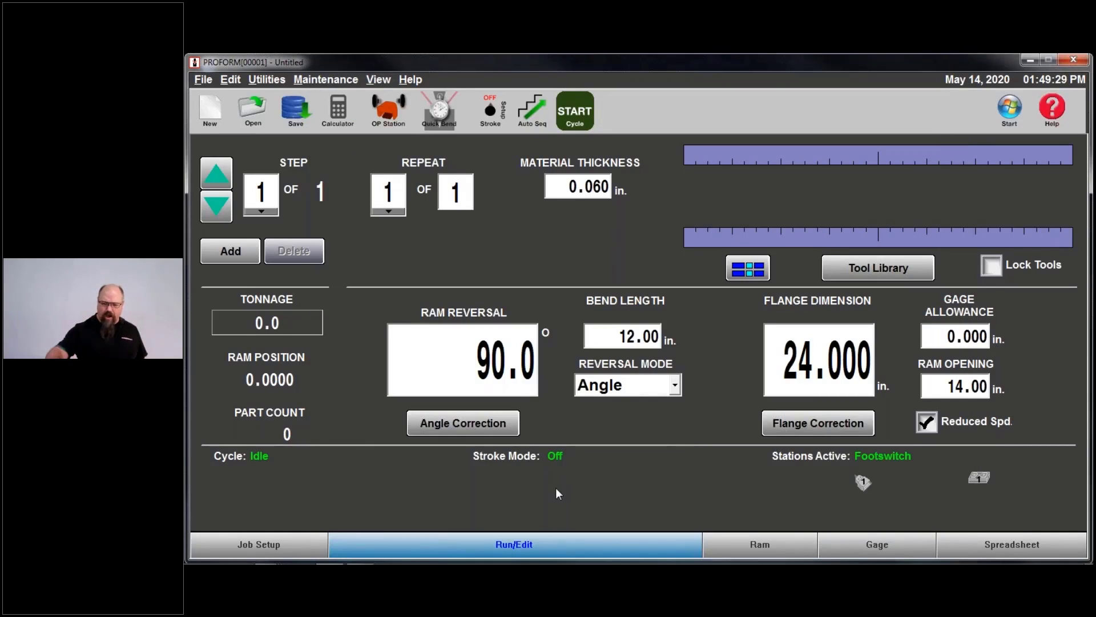
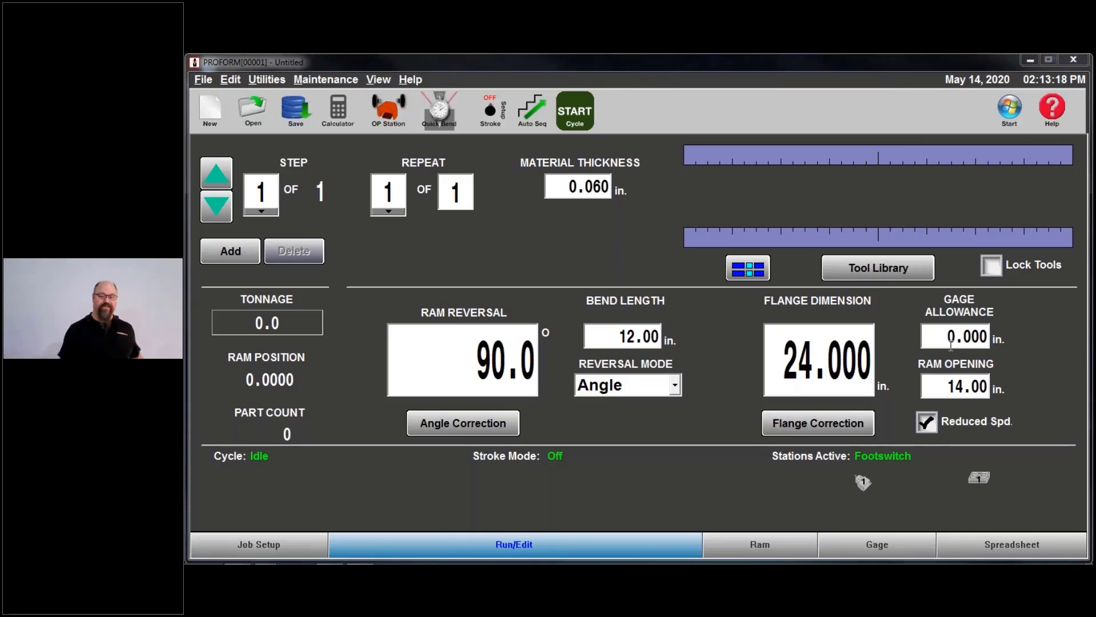
View the material type choices in the job setup and return to the program's run/edit page
{"action": "left_click", "coordinate": [292, 538]}
{"action": "left_click", "coordinate": [314, 228]}
{"action": "left_click", "coordinate": [314, 232]}
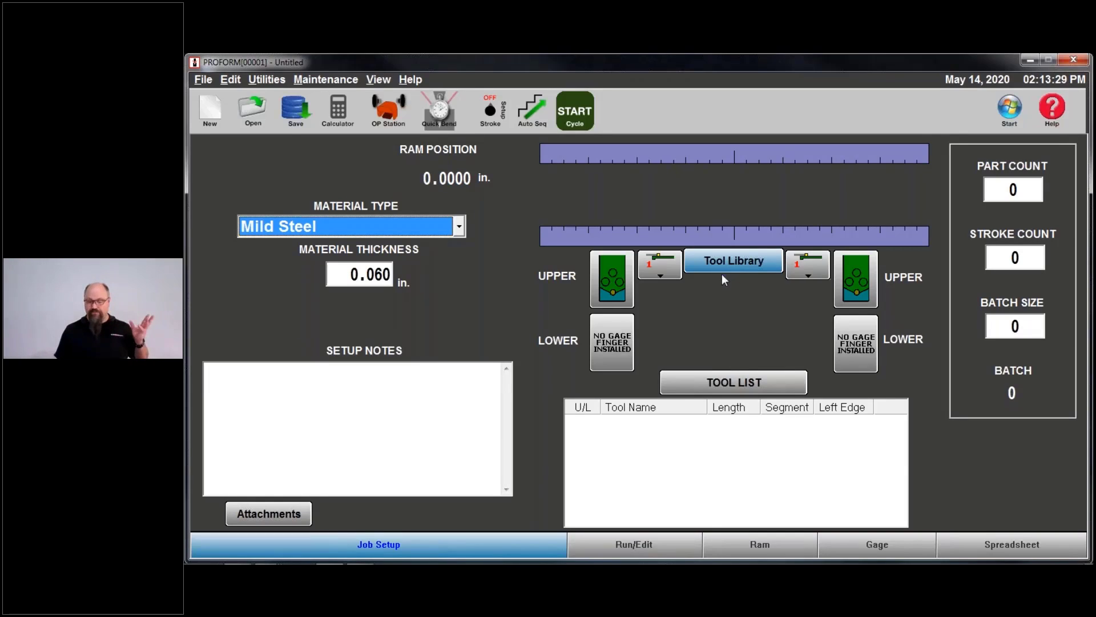
{"action": "left_click", "coordinate": [691, 549]}
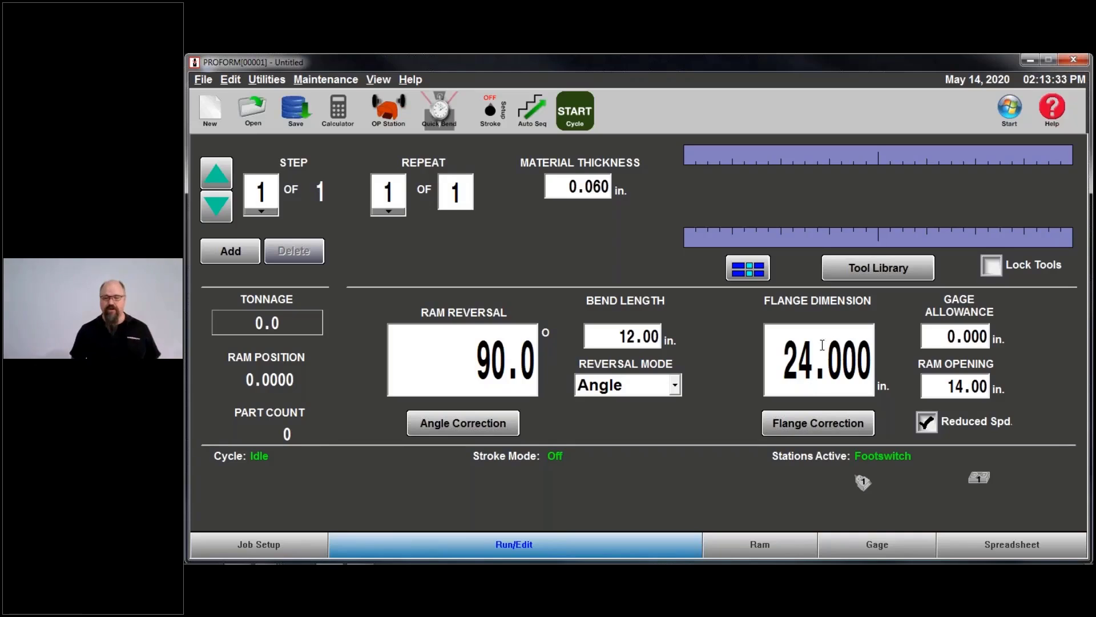
Try applying the auto-calculated gage allowance of -0.075 in. for the Outside dimension type, and cancel the entry
{"action": "left_click", "coordinate": [956, 337]}
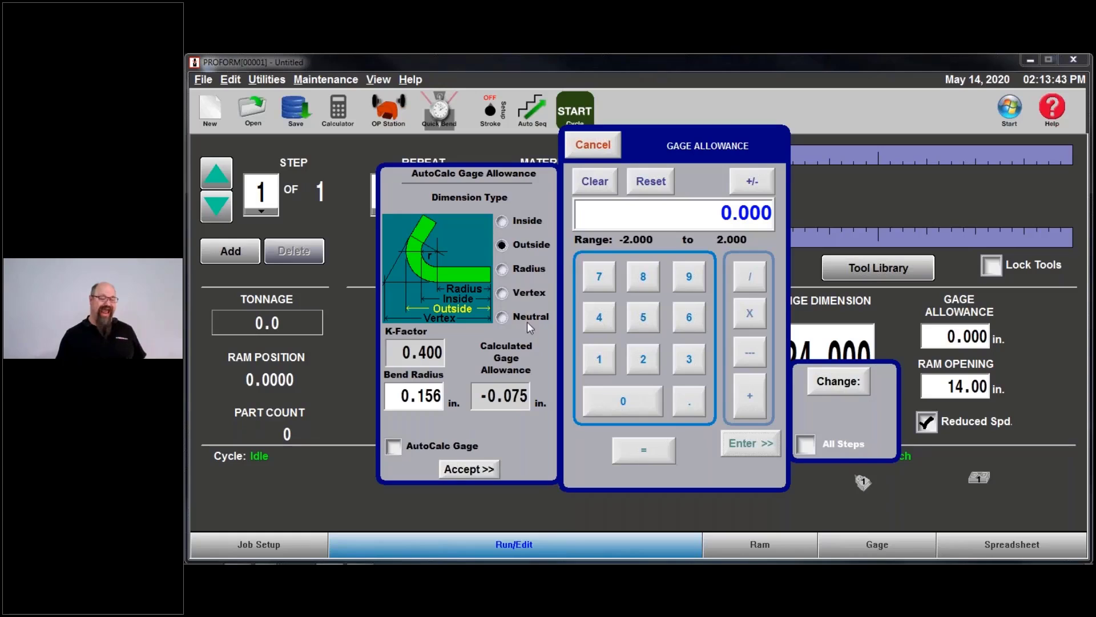
{"action": "left_click", "coordinate": [577, 155]}
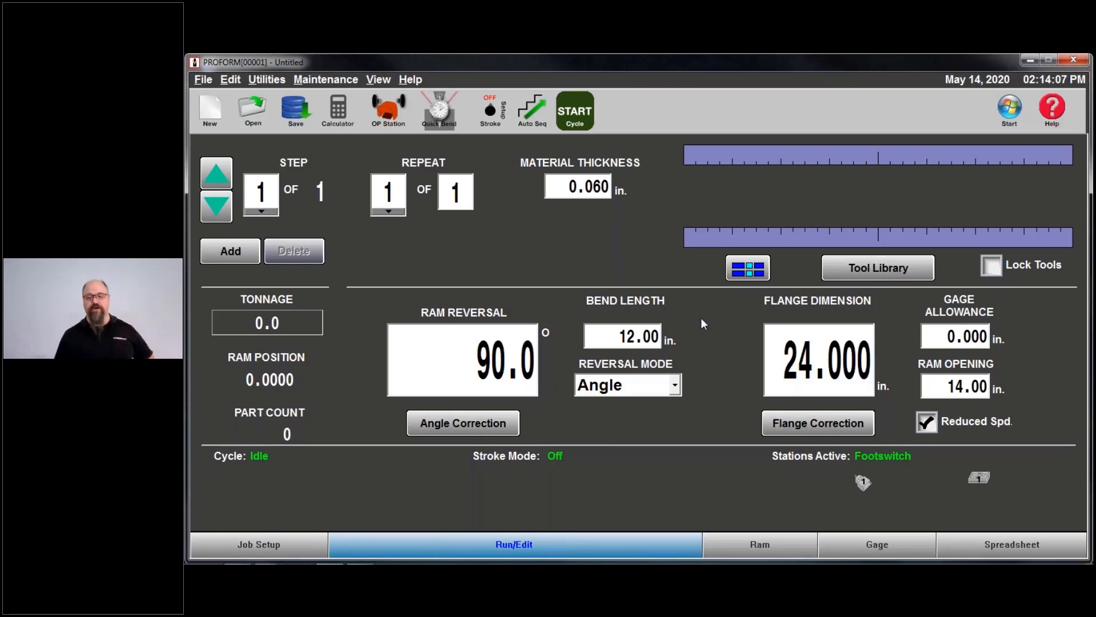
{"action": "left_click", "coordinate": [935, 340]}
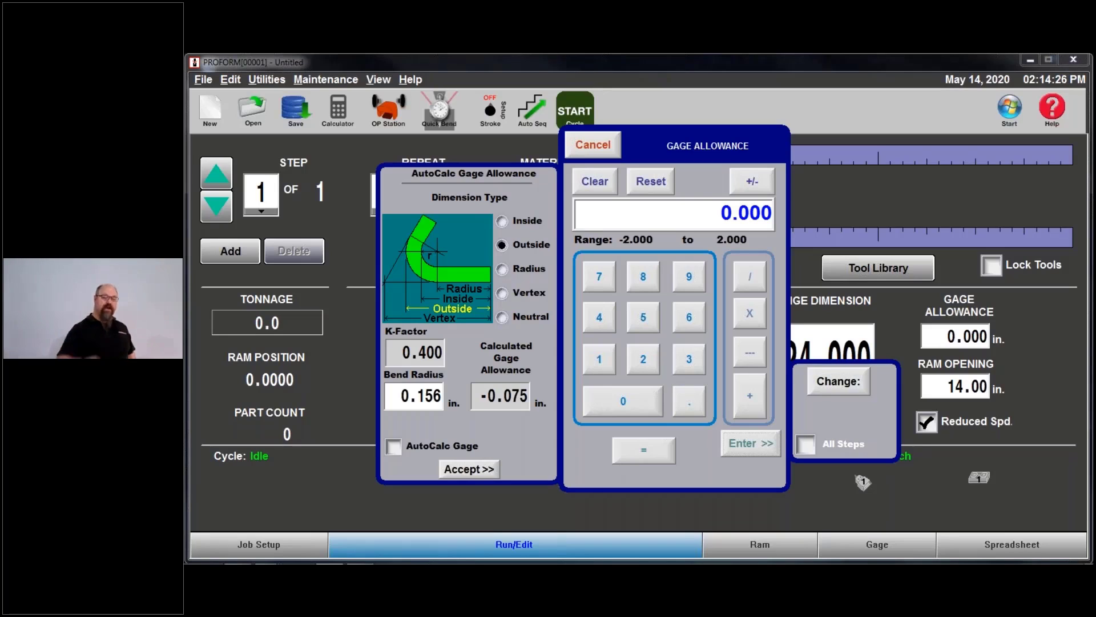
{"action": "mouse_move", "coordinate": [1027, 562]}
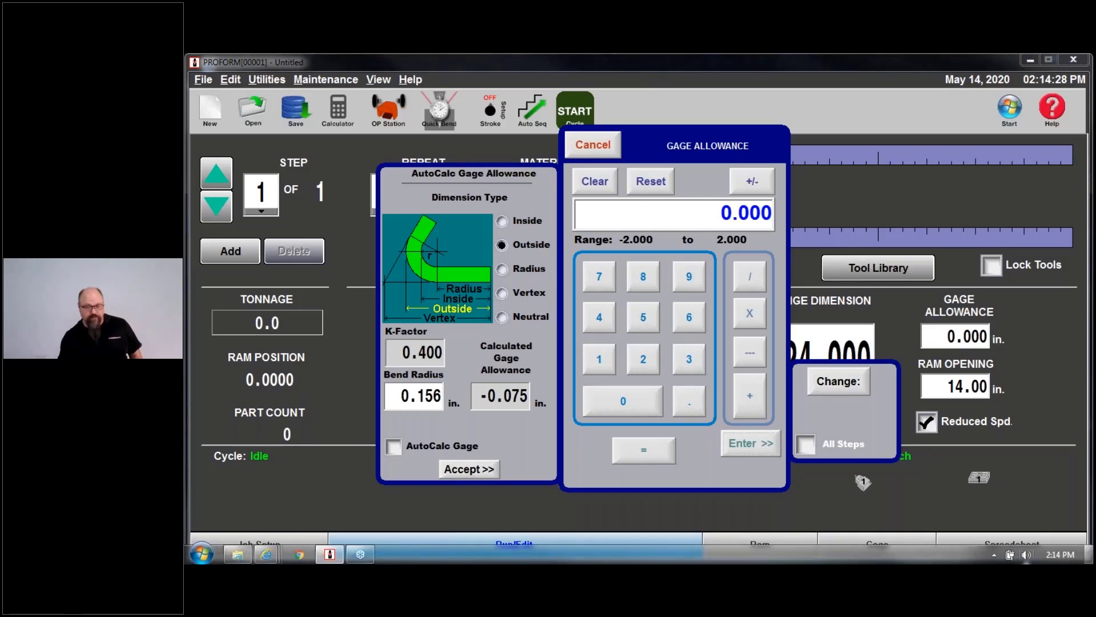
{"action": "left_click", "coordinate": [460, 468]}
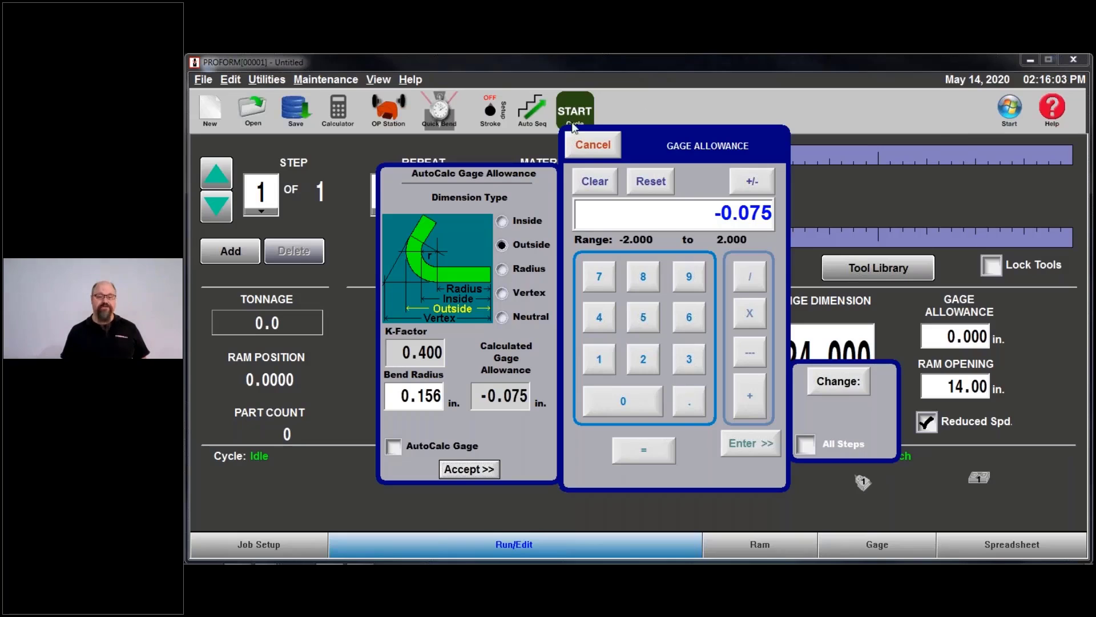
{"action": "left_click", "coordinate": [592, 145]}
Set the job's material type to Stainless Steel in the job setup
{"action": "left_click", "coordinate": [294, 544]}
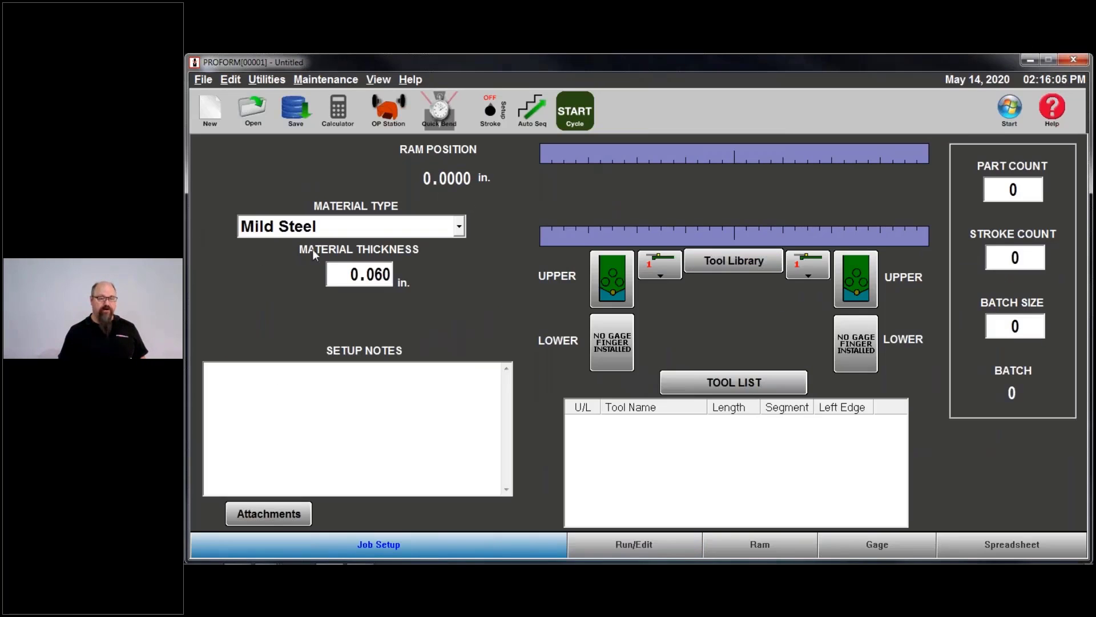
{"action": "left_click", "coordinate": [316, 228]}
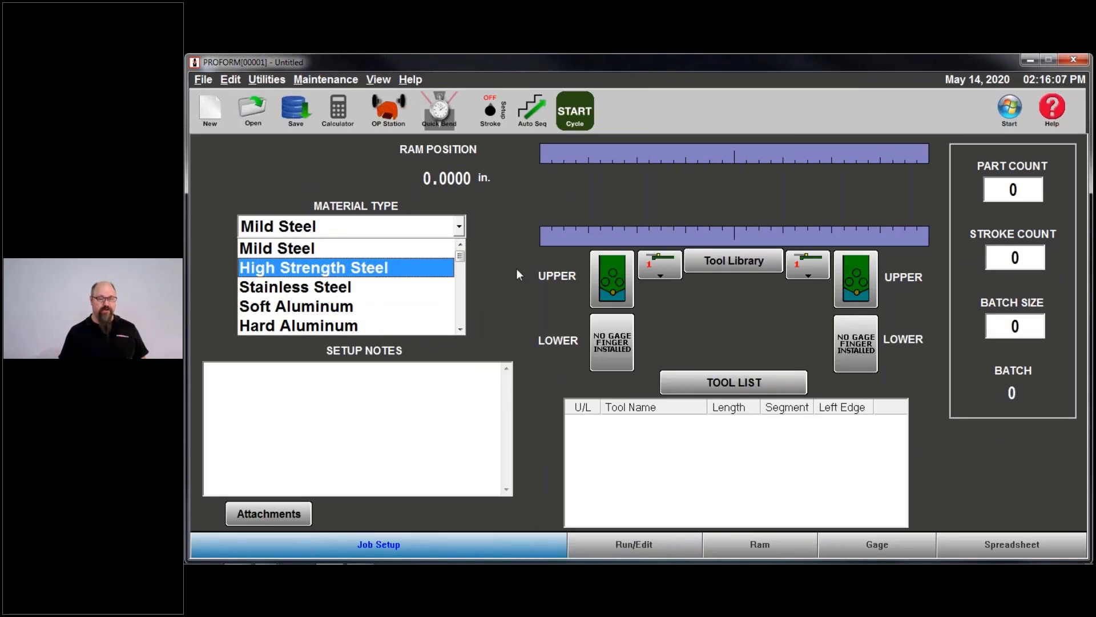
{"action": "mouse_move", "coordinate": [463, 258]}
{"action": "left_mouse_down"}
{"action": "mouse_move", "coordinate": [465, 301]}
{"action": "mouse_move", "coordinate": [471, 253]}
{"action": "left_mouse_up"}
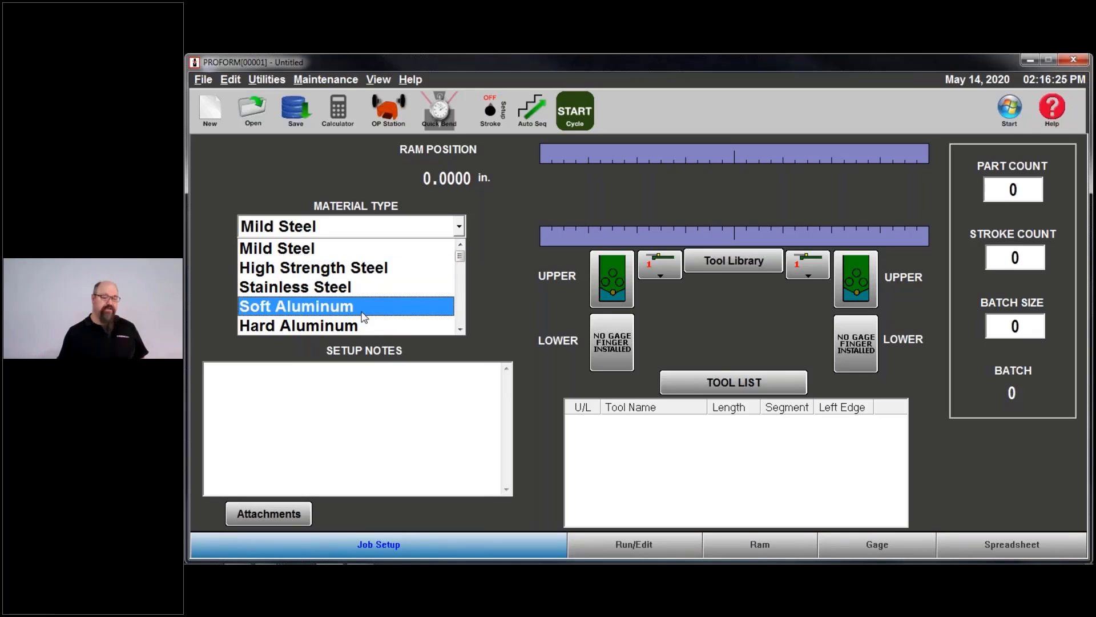
{"action": "left_click", "coordinate": [365, 293]}
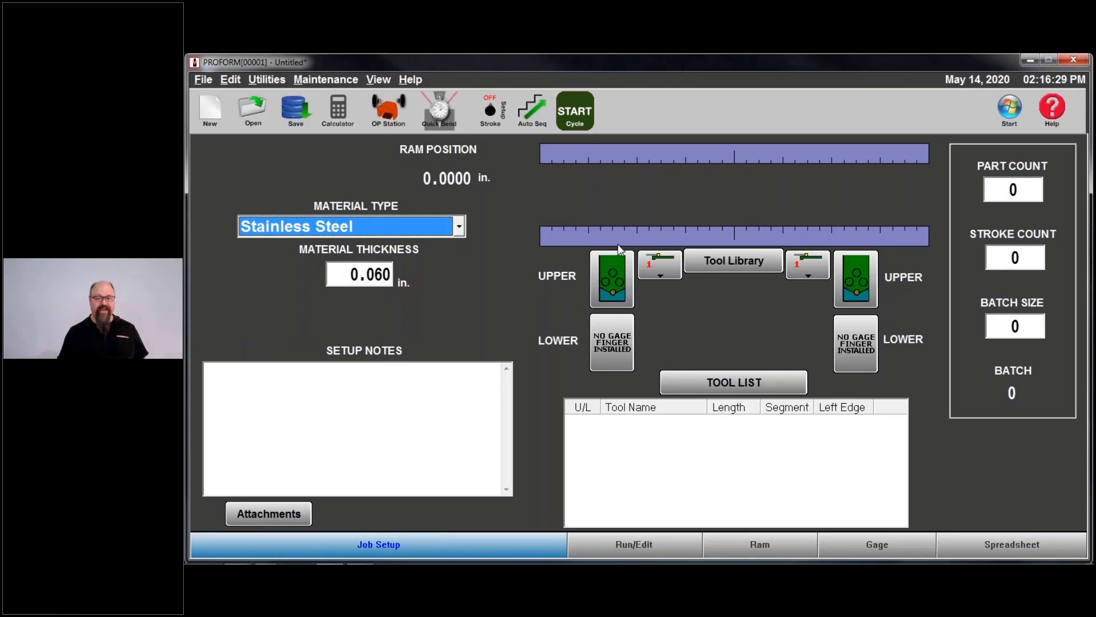
Sort the lower tools in the tool library by vee opening and add the 0.500 in. die 50238 to the layout
{"action": "left_click", "coordinate": [698, 257]}
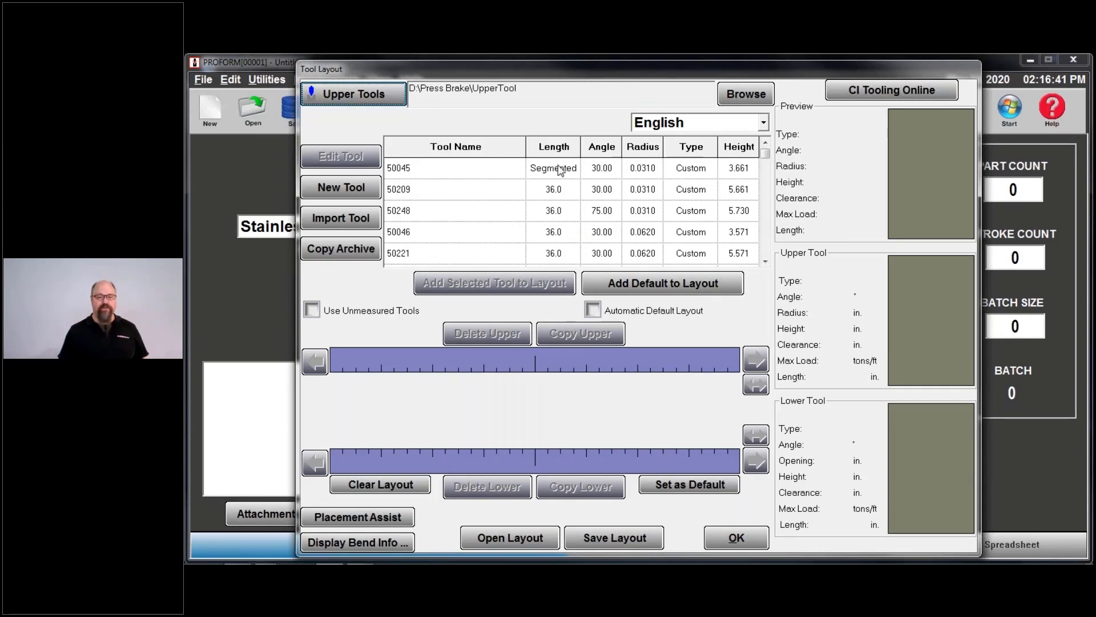
{"action": "left_click", "coordinate": [397, 97]}
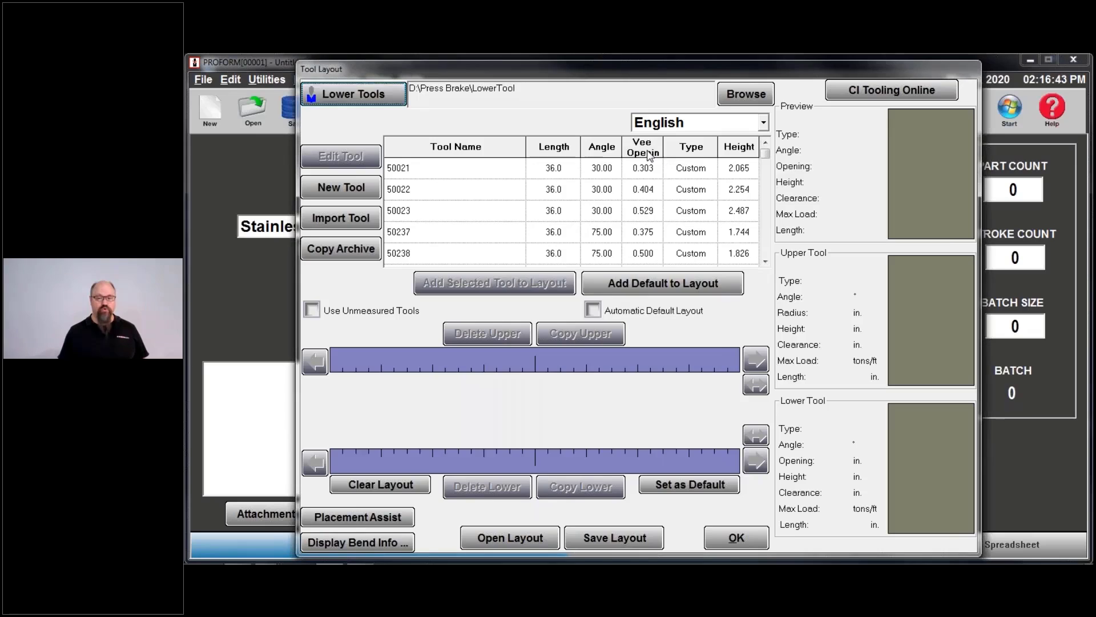
{"action": "left_click", "coordinate": [645, 149]}
{"action": "key", "text": "Down"}
{"action": "key", "text": "Down"}
{"action": "key", "text": "Down"}
{"action": "key", "text": "Down"}
{"action": "key", "text": "Down"}
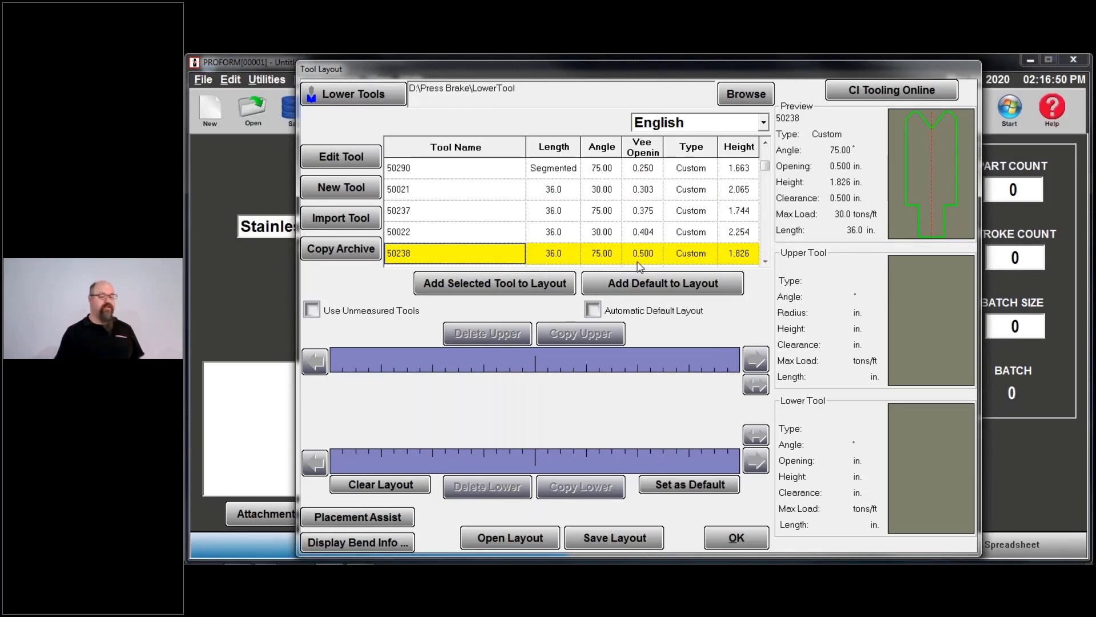
{"action": "left_click", "coordinate": [494, 293]}
Add the 75° upper tool 50248 from the tool library to the layout and accept the tool layout
{"action": "left_click", "coordinate": [376, 98]}
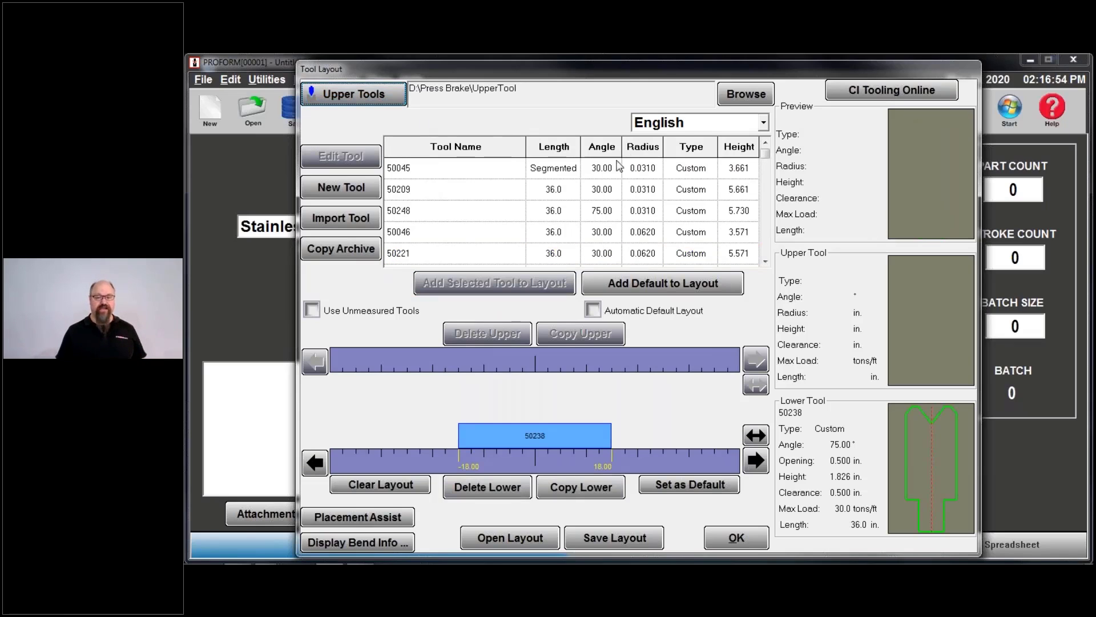
{"action": "left_click", "coordinate": [623, 212]}
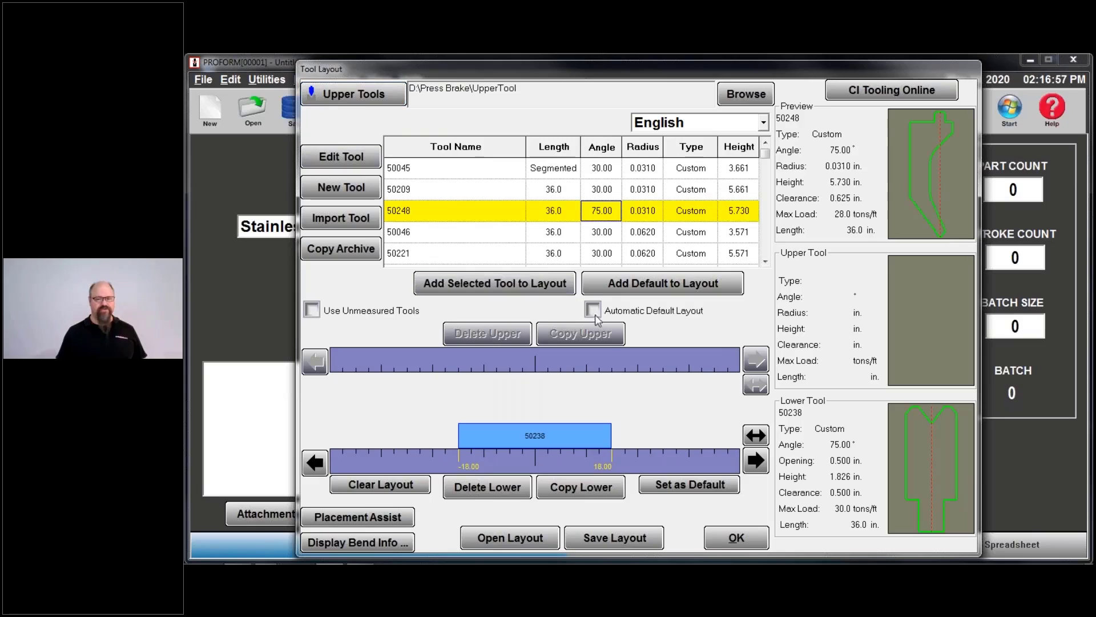
{"action": "left_click", "coordinate": [505, 287]}
{"action": "left_click", "coordinate": [720, 539]}
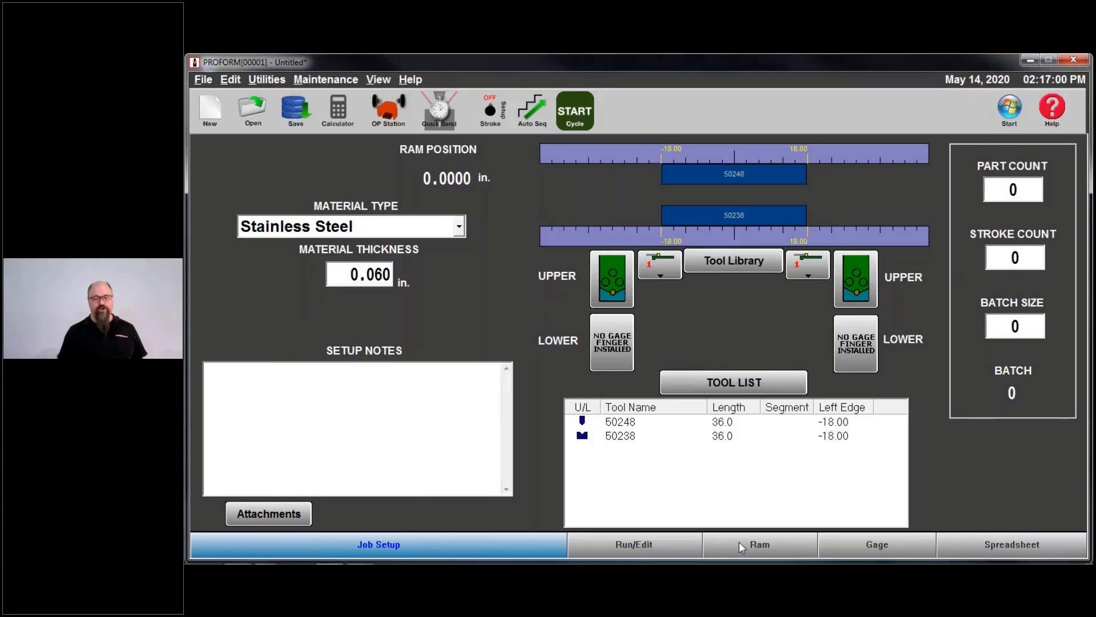
Check the auto-calculated gage allowance for the Outside dimension type on the run/edit page and cancel the entry
{"action": "left_click", "coordinate": [697, 544]}
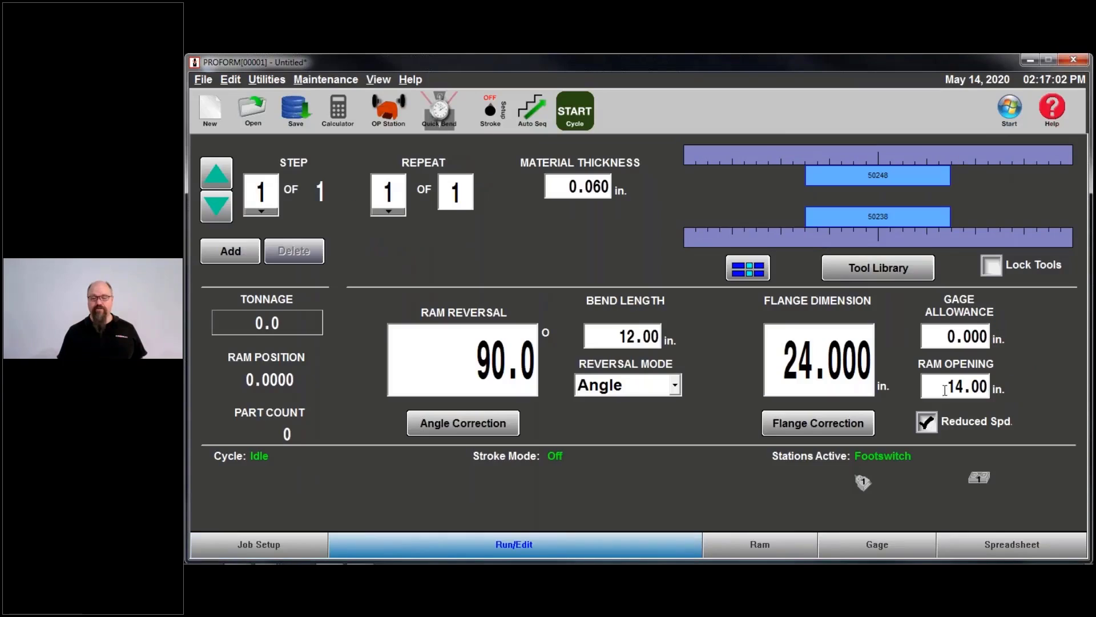
{"action": "left_click", "coordinate": [948, 336]}
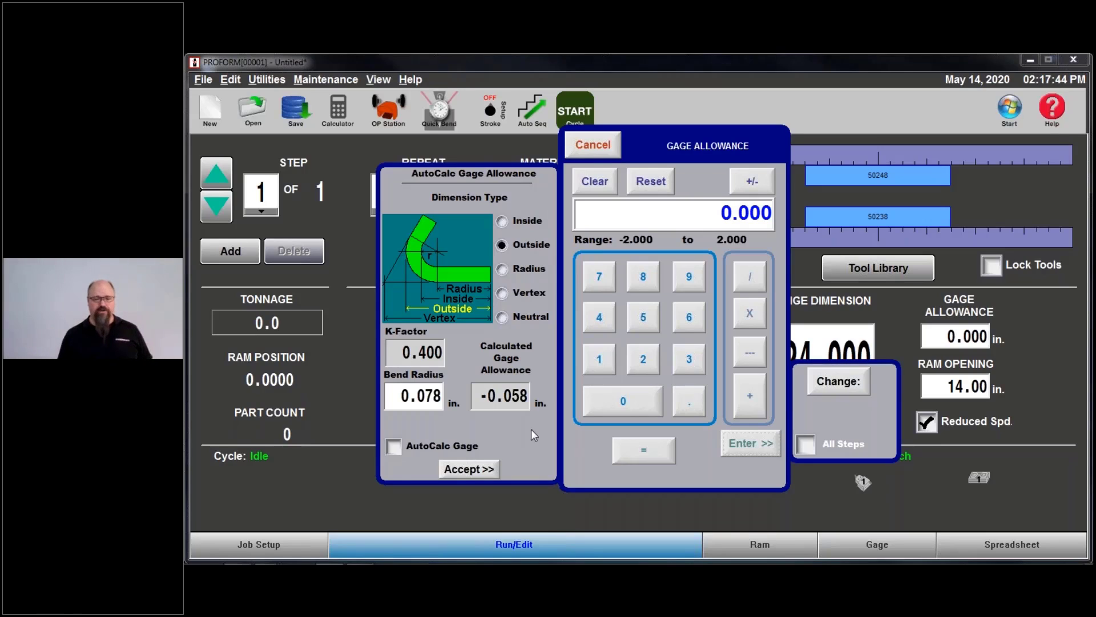
{"action": "left_click", "coordinate": [594, 147]}
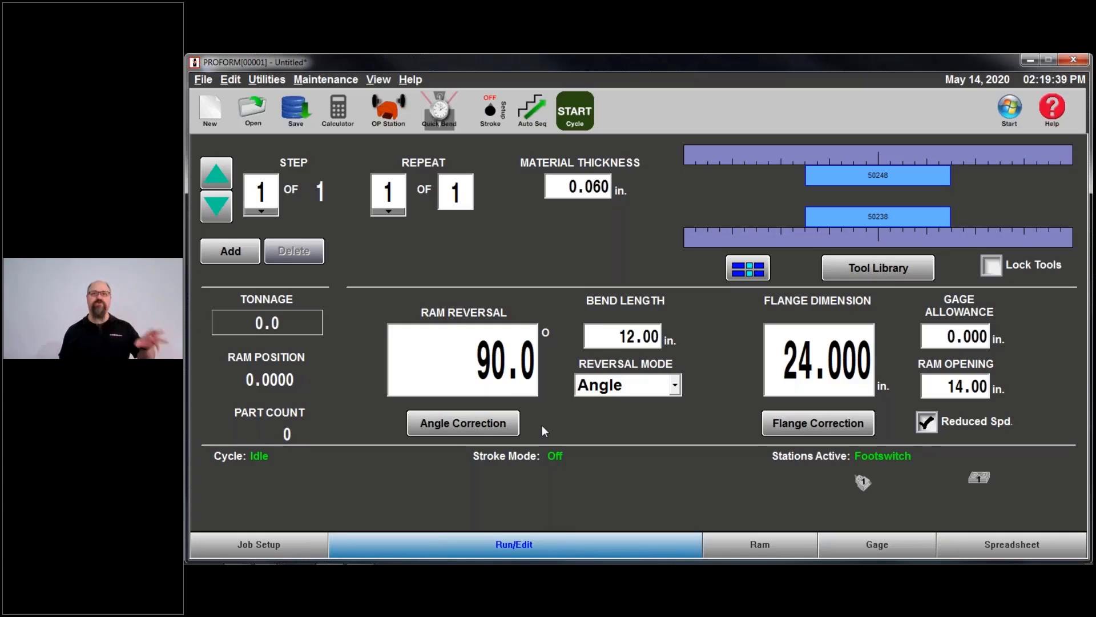
Start a new program without saving the untitled one, and create a new CAD part using Draw Cross Section
{"action": "mouse_move", "coordinate": [543, 562]}
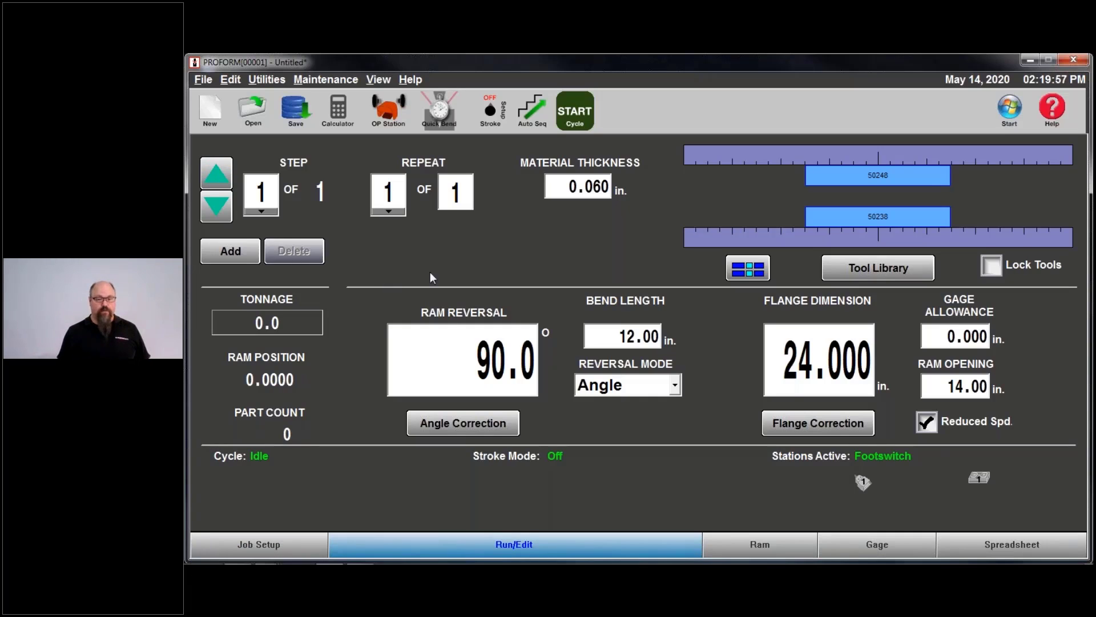
{"action": "left_click", "coordinate": [212, 110]}
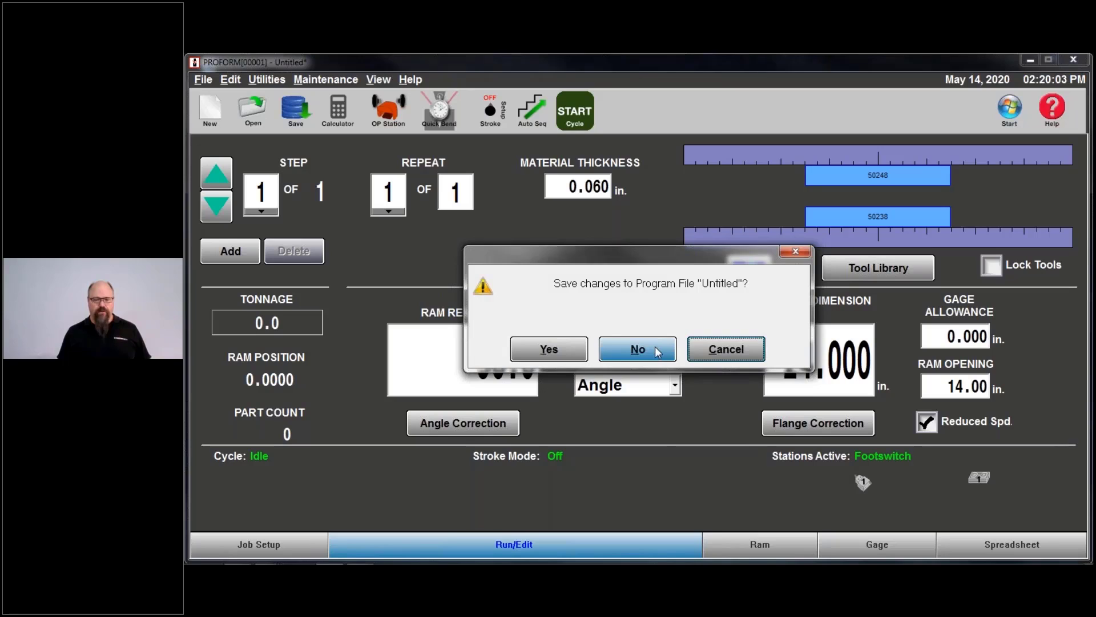
{"action": "left_click", "coordinate": [659, 350]}
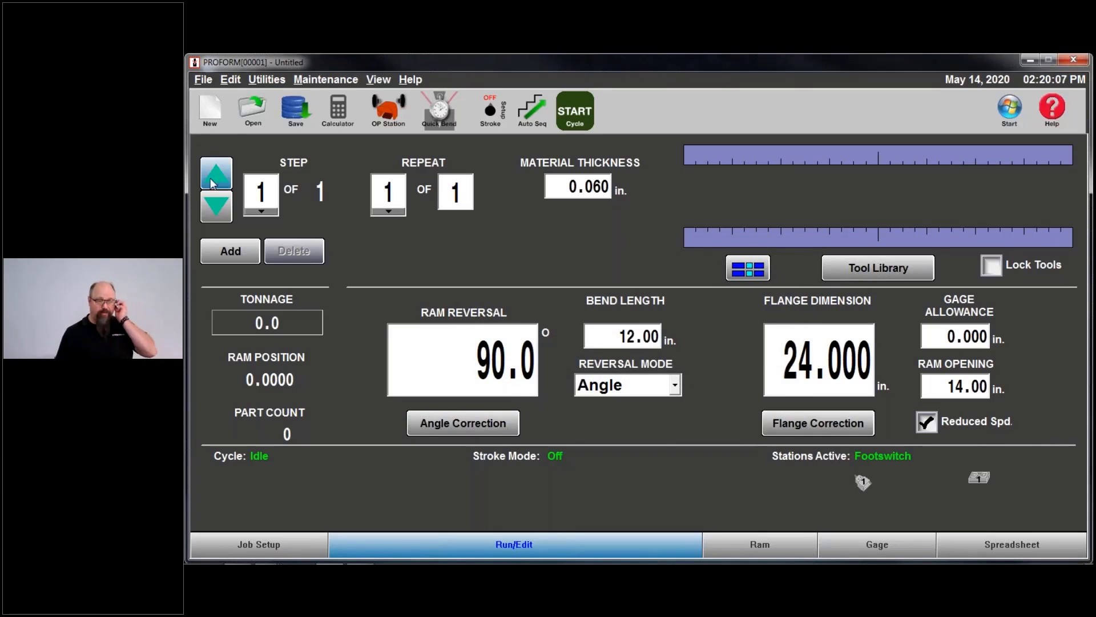
{"action": "left_click", "coordinate": [203, 80]}
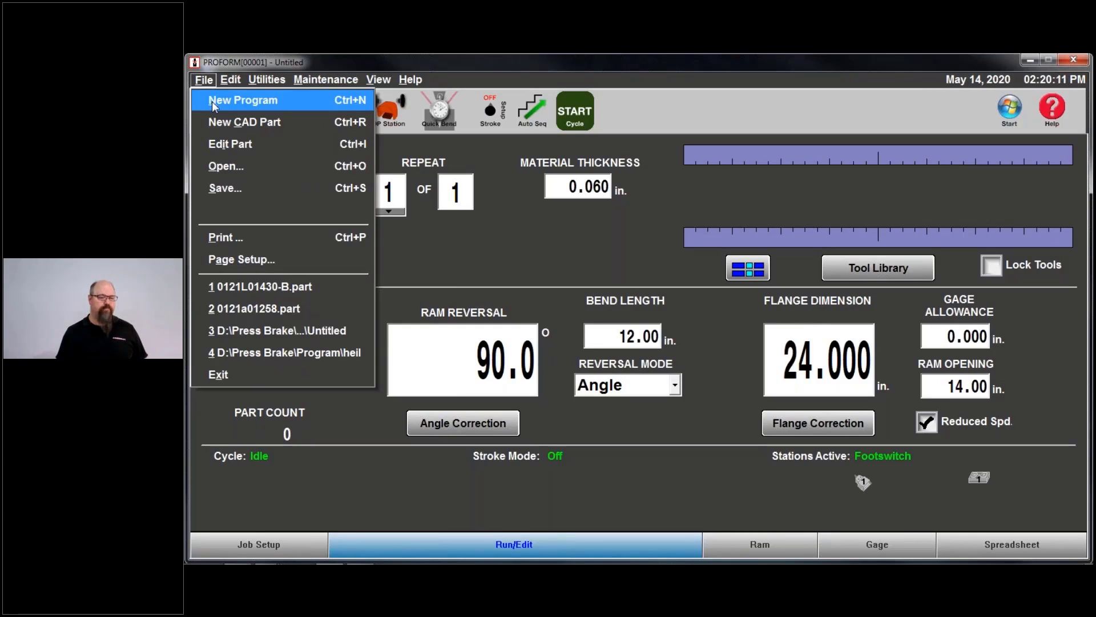
{"action": "left_click", "coordinate": [250, 127]}
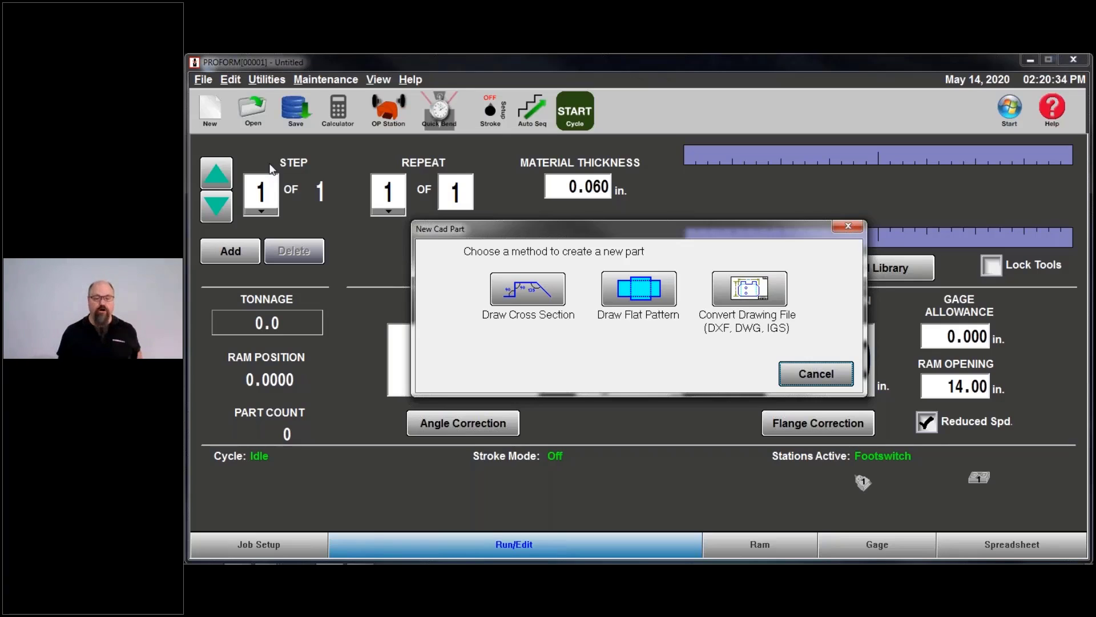
{"action": "left_click", "coordinate": [547, 303]}
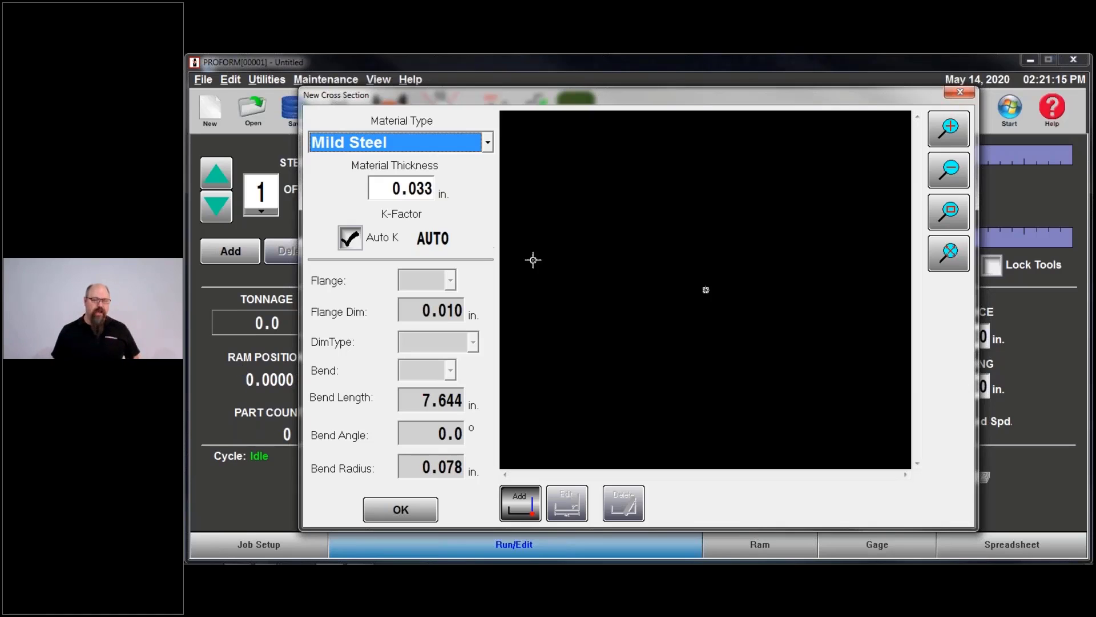
Set the cross section's material type to Stainless Steel and its material thickness to 0.057 in
{"action": "left_click", "coordinate": [473, 147]}
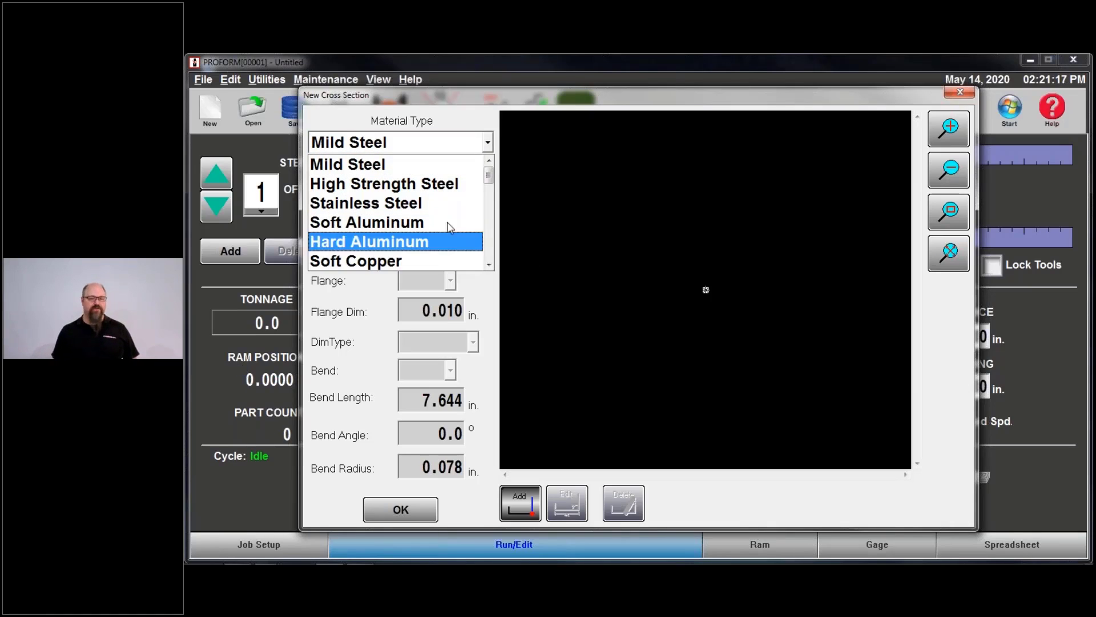
{"action": "left_click", "coordinate": [446, 205]}
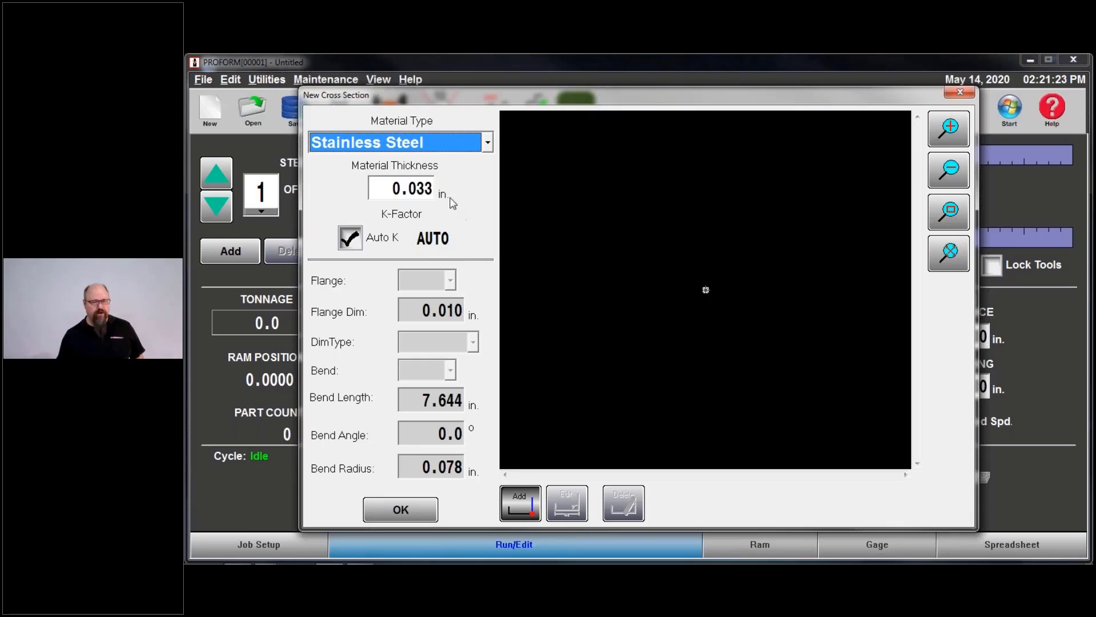
{"action": "left_click", "coordinate": [422, 189]}
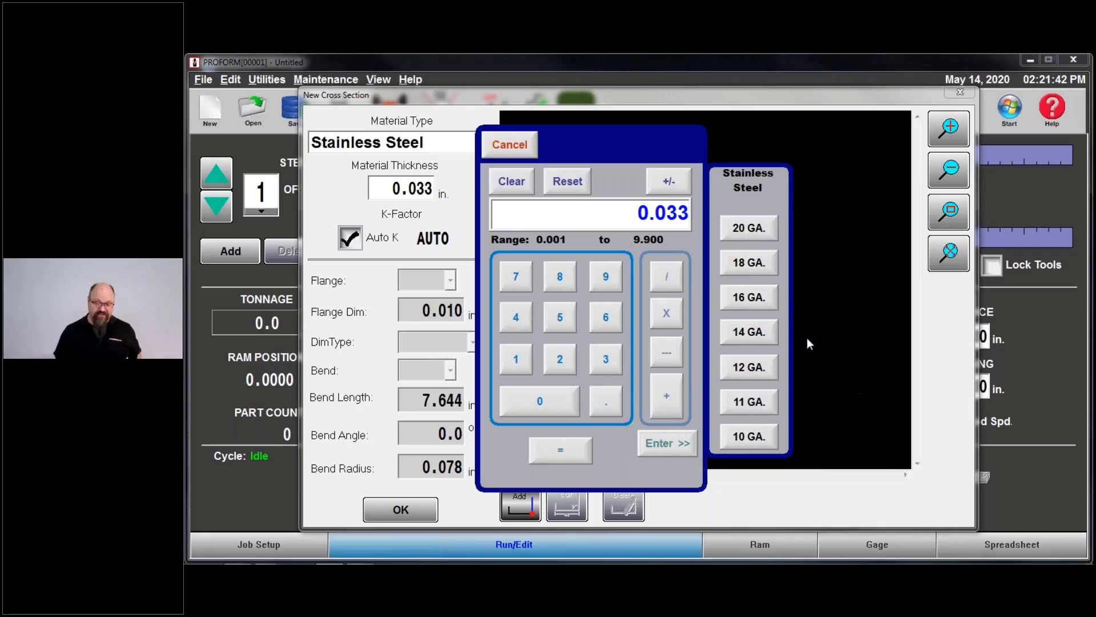
{"action": "left_click", "coordinate": [766, 302]}
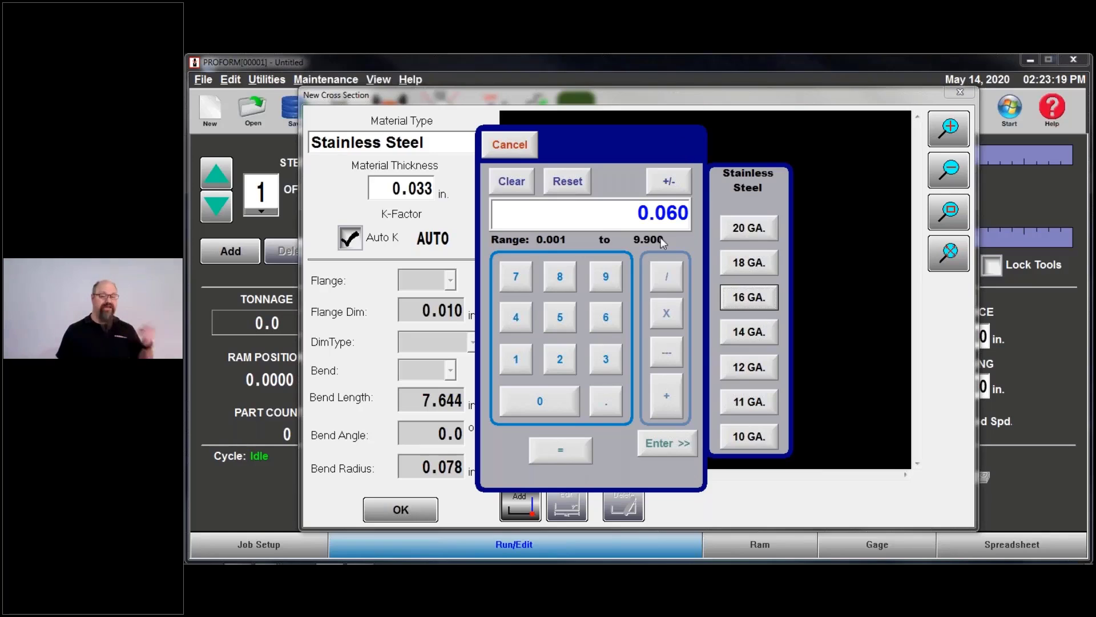
{"action": "left_click", "coordinate": [509, 188]}
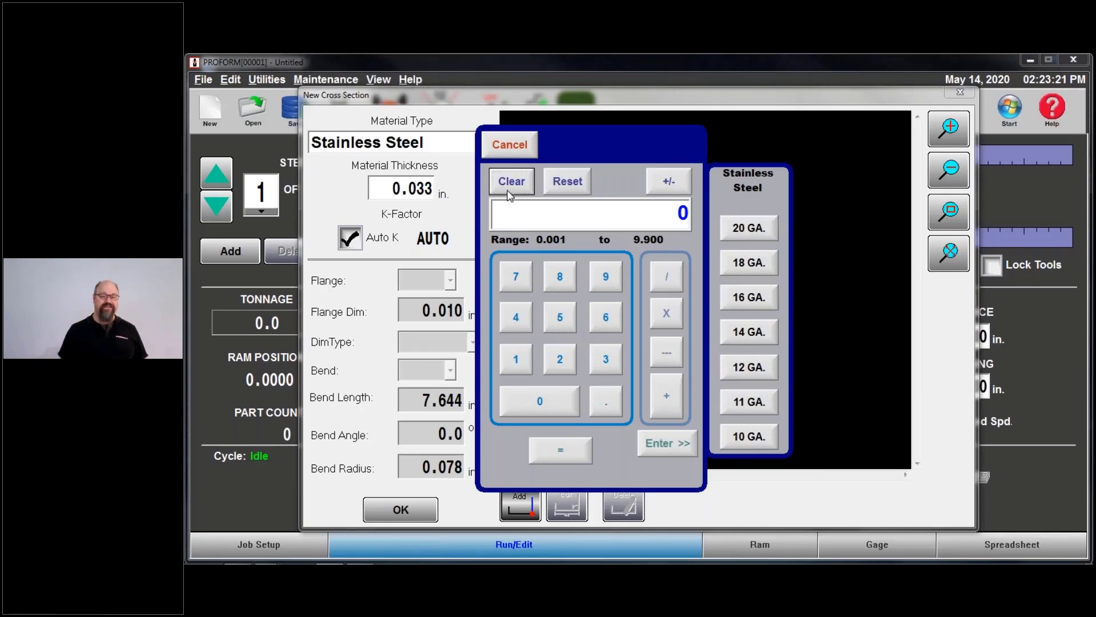
{"action": "left_click", "coordinate": [540, 403]}
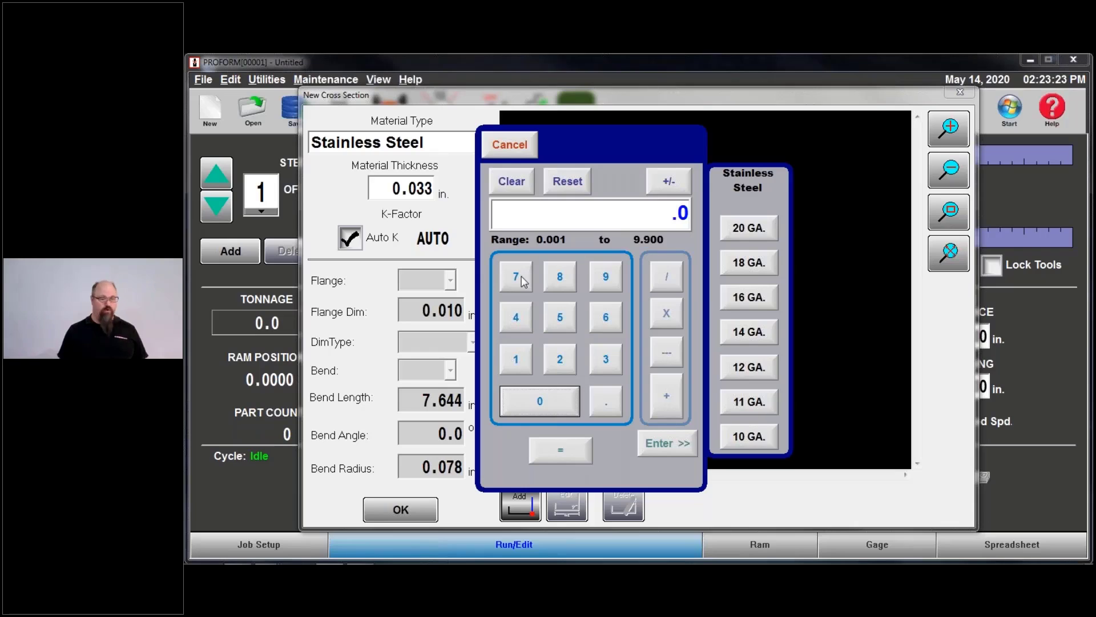
{"action": "type", "text": "57"}
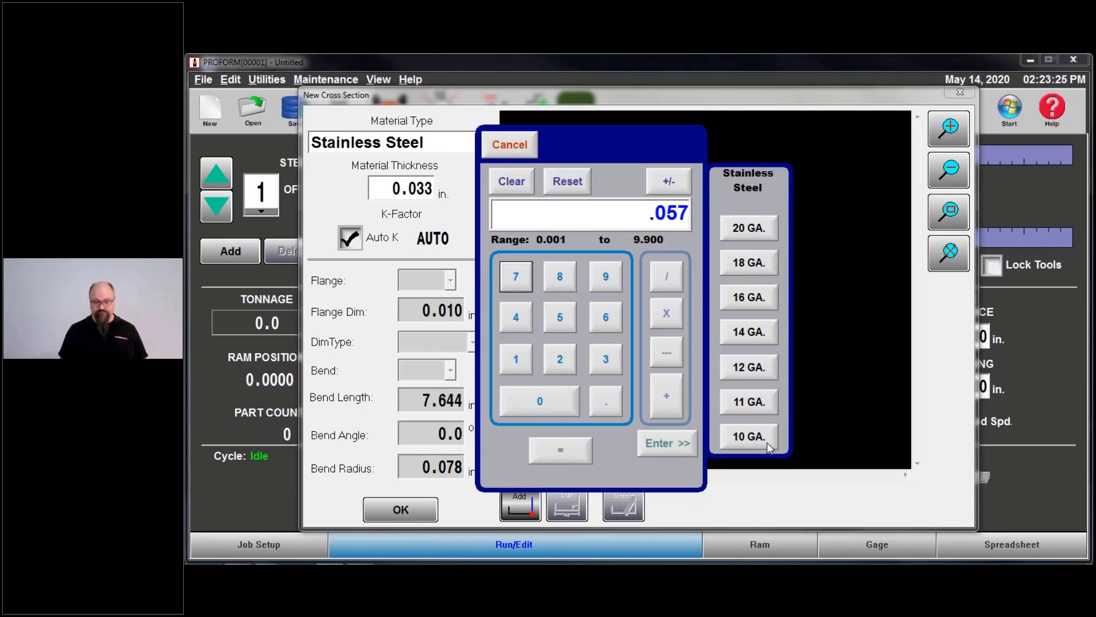
{"action": "left_click", "coordinate": [683, 451]}
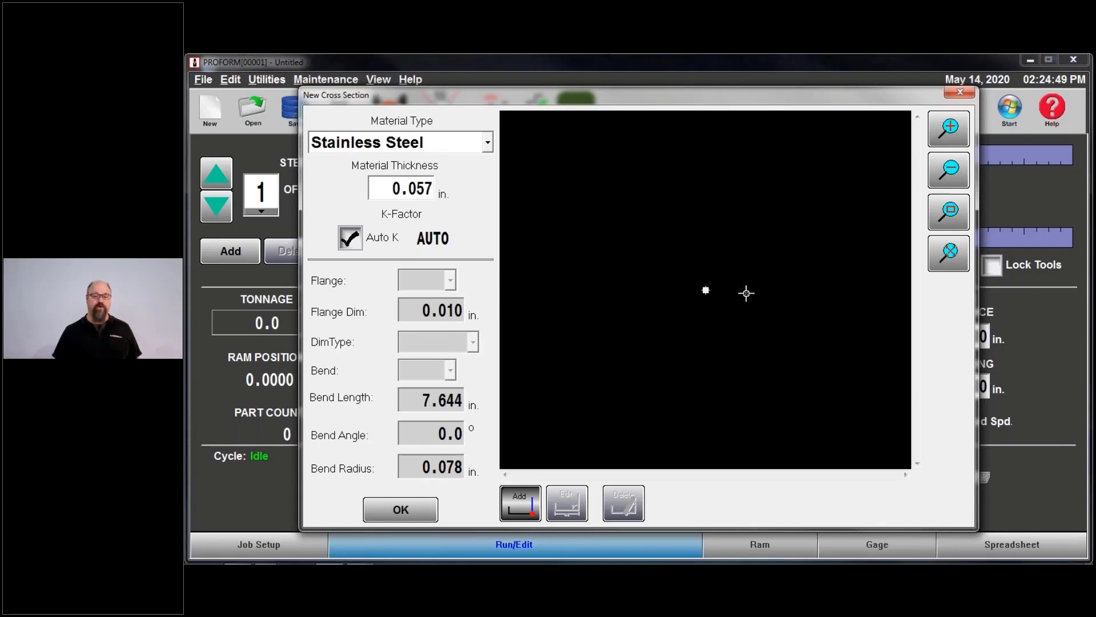
Draw a five-flange hat-shaped cross section with a first flange about 3.75 in., a base about 9.5 in. and a last flange about 4 in
{"action": "left_click", "coordinate": [766, 289]}
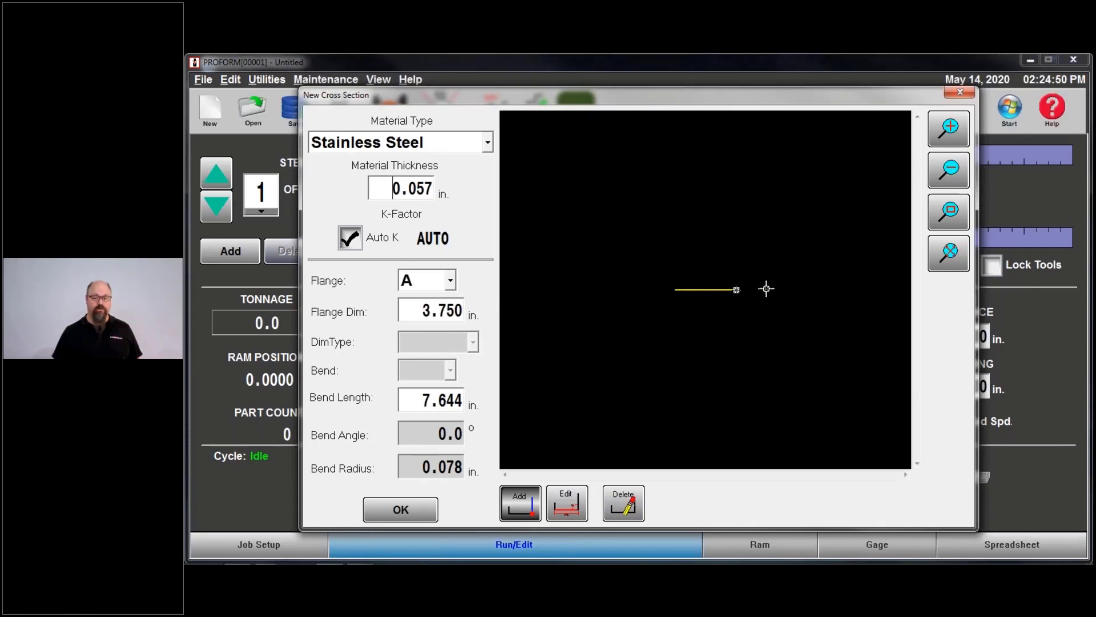
{"action": "left_click", "coordinate": [738, 375]}
{"action": "left_click", "coordinate": [889, 330]}
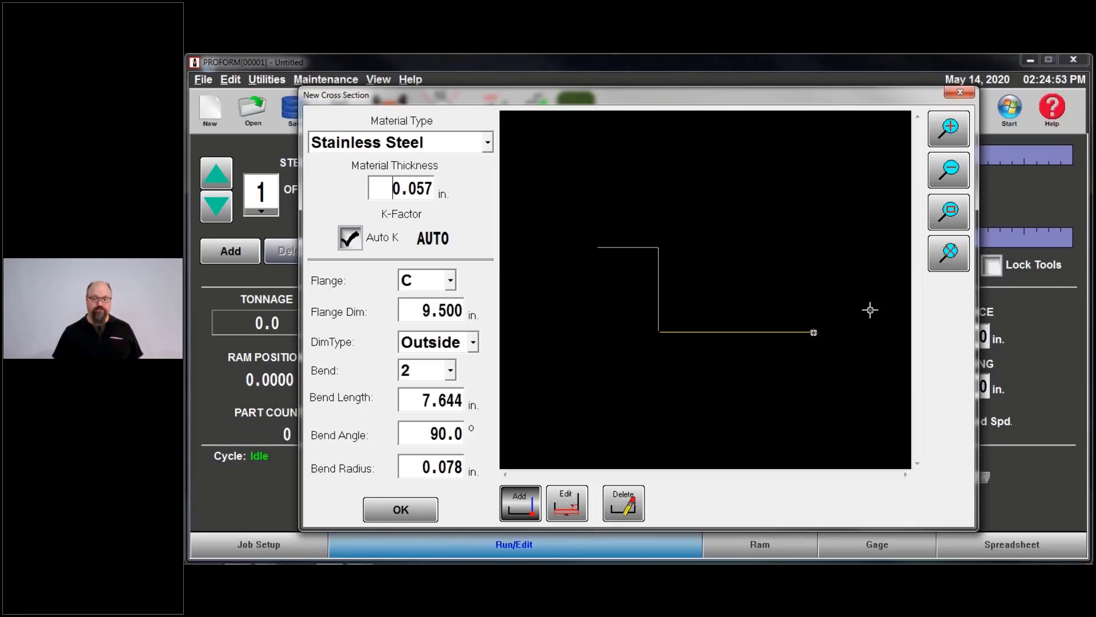
{"action": "left_click", "coordinate": [806, 249]}
{"action": "left_click", "coordinate": [869, 241]}
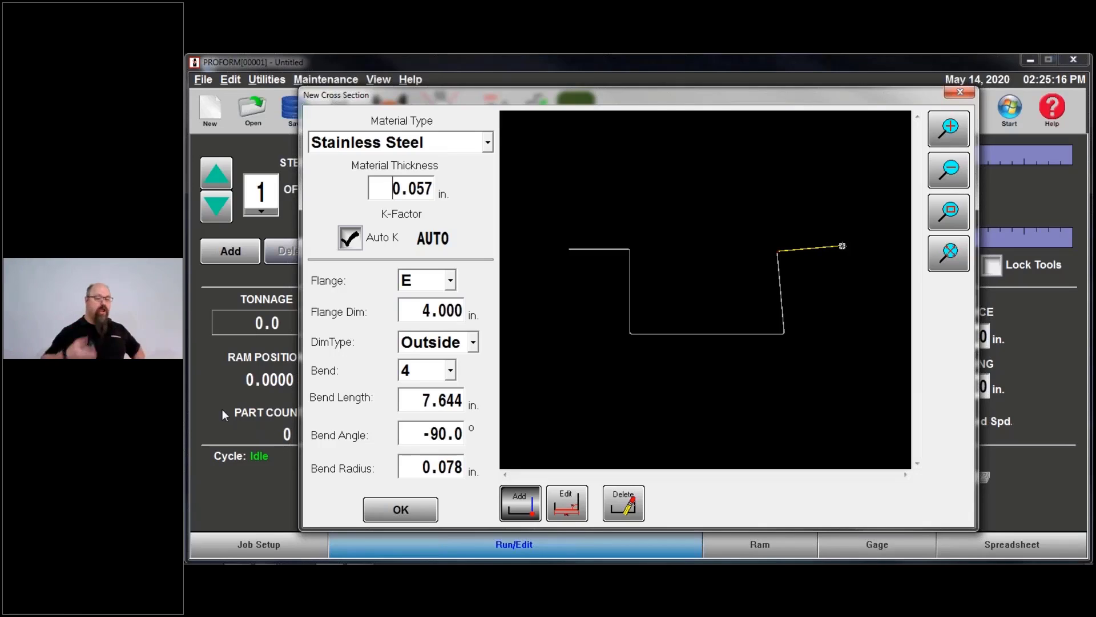
Set the bend length to 8 in. and accept the cross section to generate the 3D part
{"action": "left_click", "coordinate": [433, 394]}
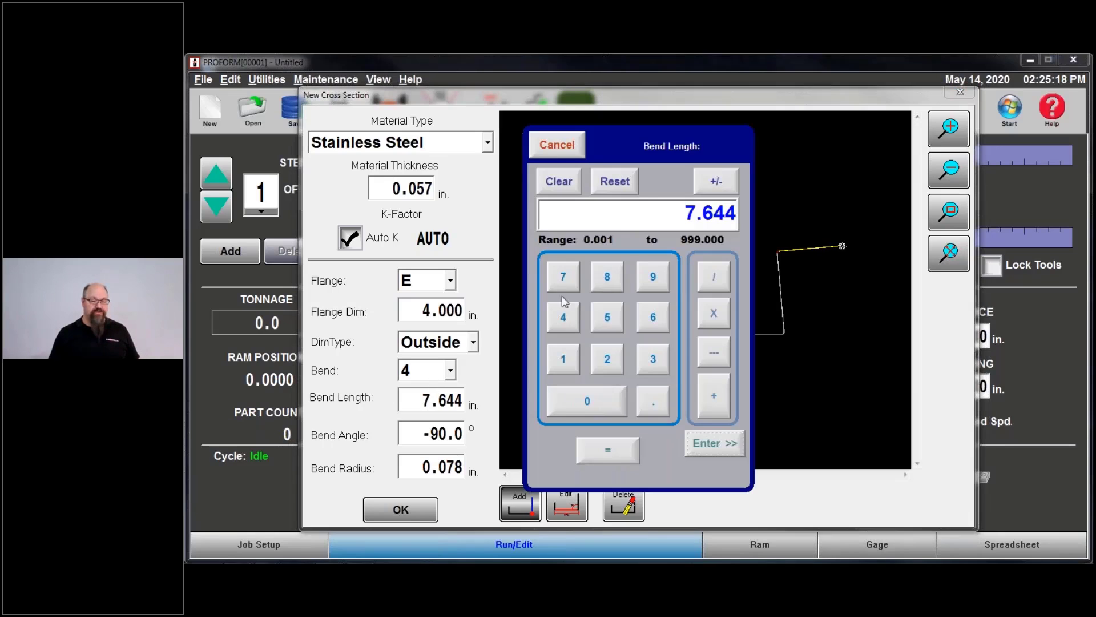
{"action": "left_click", "coordinate": [607, 278]}
{"action": "left_click", "coordinate": [712, 443]}
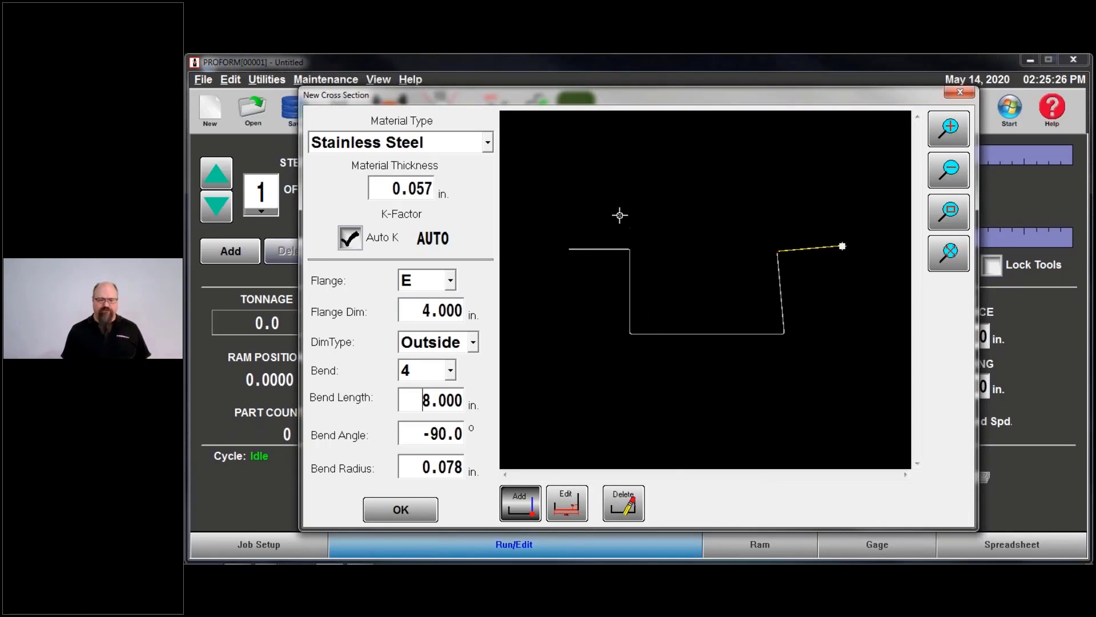
{"action": "left_click", "coordinate": [402, 509]}
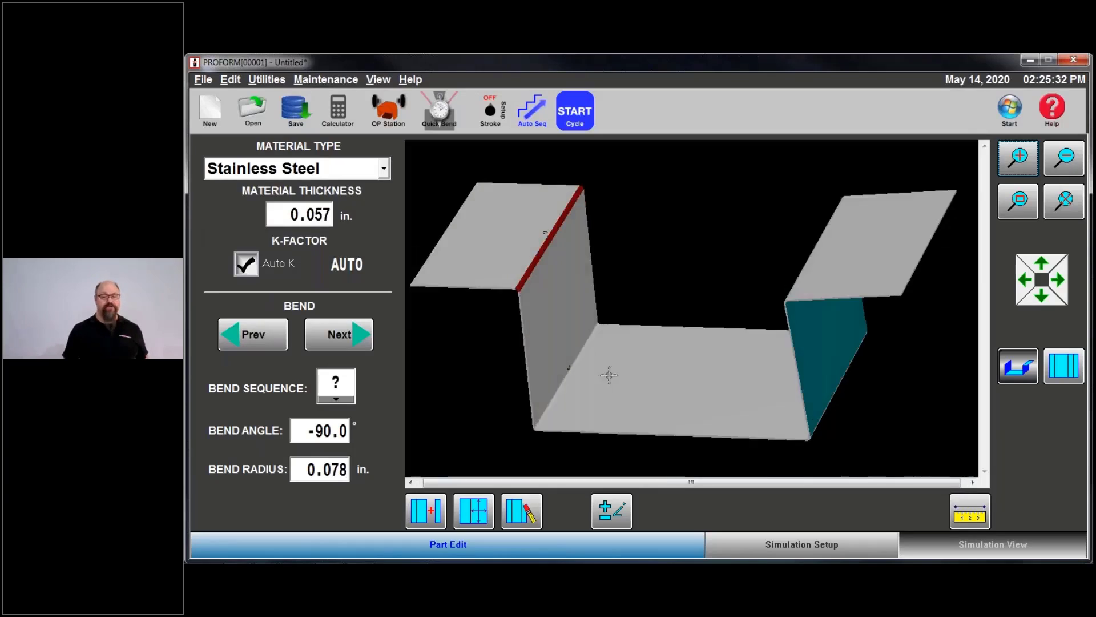
Examine the first two bends of the 3D part and reverse the first bend's angle to 90.0°
{"action": "left_click_drag", "start_coordinate": [609, 374], "coordinate": [503, 278]}
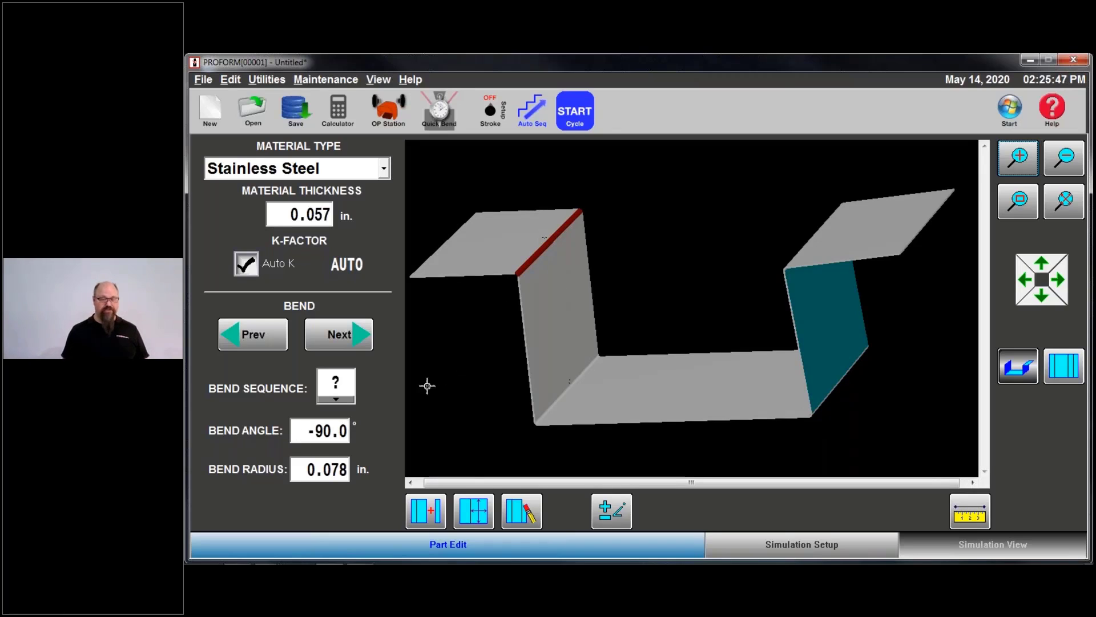
{"action": "left_click", "coordinate": [360, 338]}
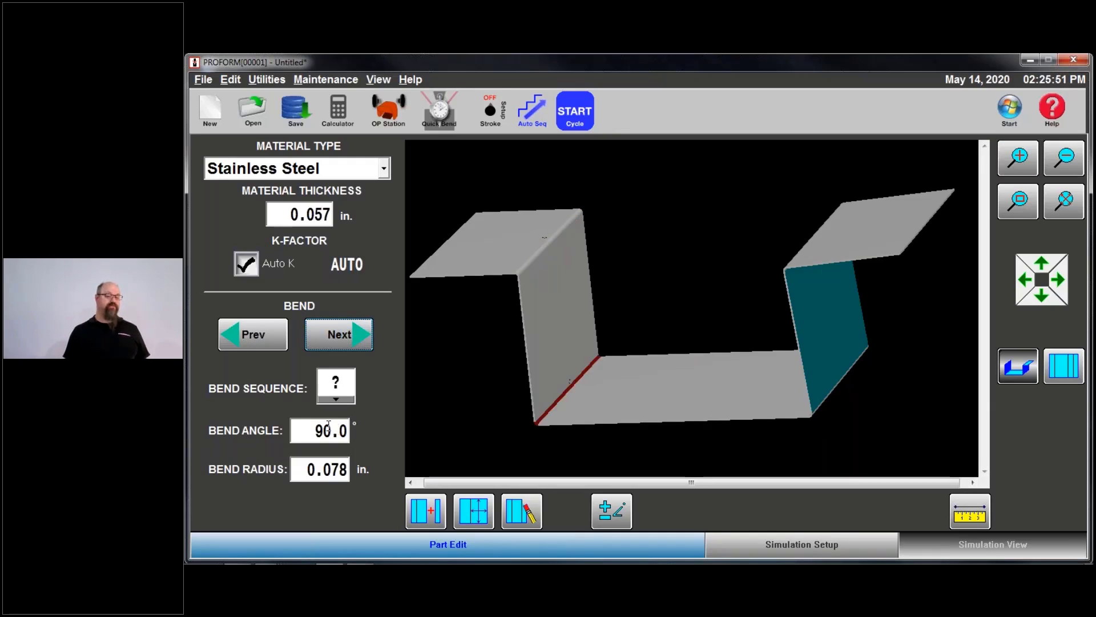
{"action": "left_click", "coordinate": [266, 342]}
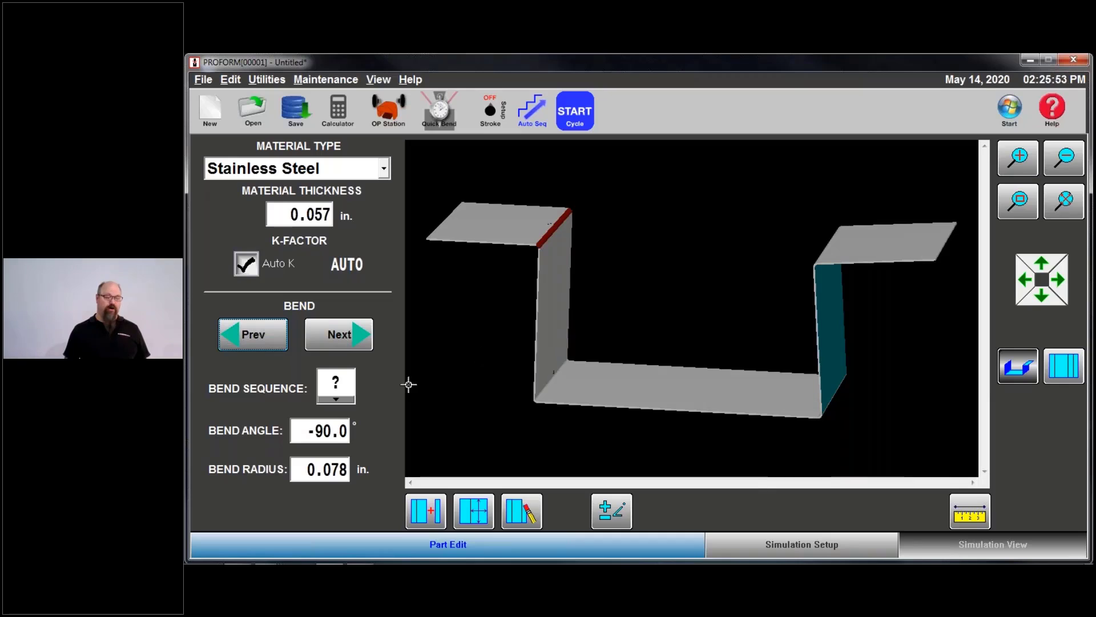
{"action": "left_click", "coordinate": [336, 435]}
{"action": "left_click", "coordinate": [721, 181]}
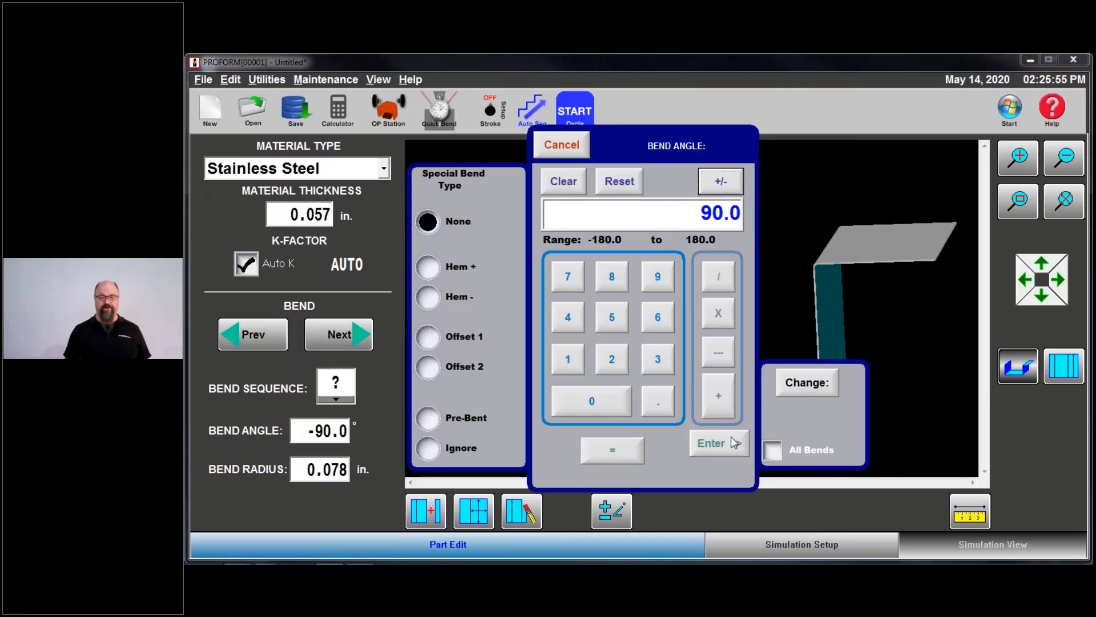
{"action": "left_click", "coordinate": [718, 443]}
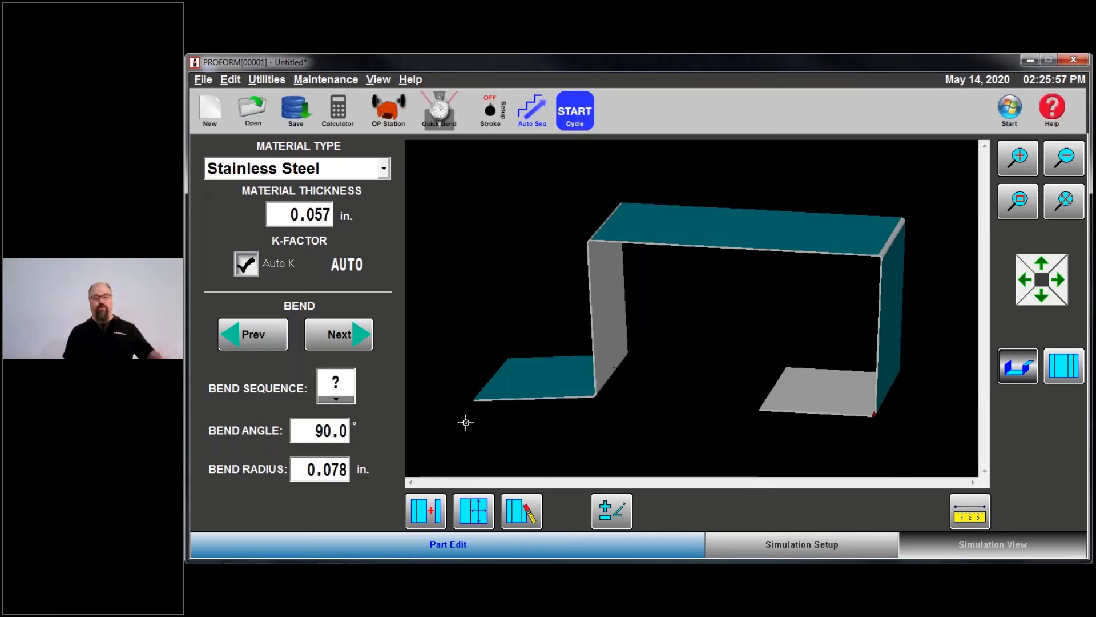
Reverse the first bend's angle to -90.0°
{"action": "left_click", "coordinate": [339, 434]}
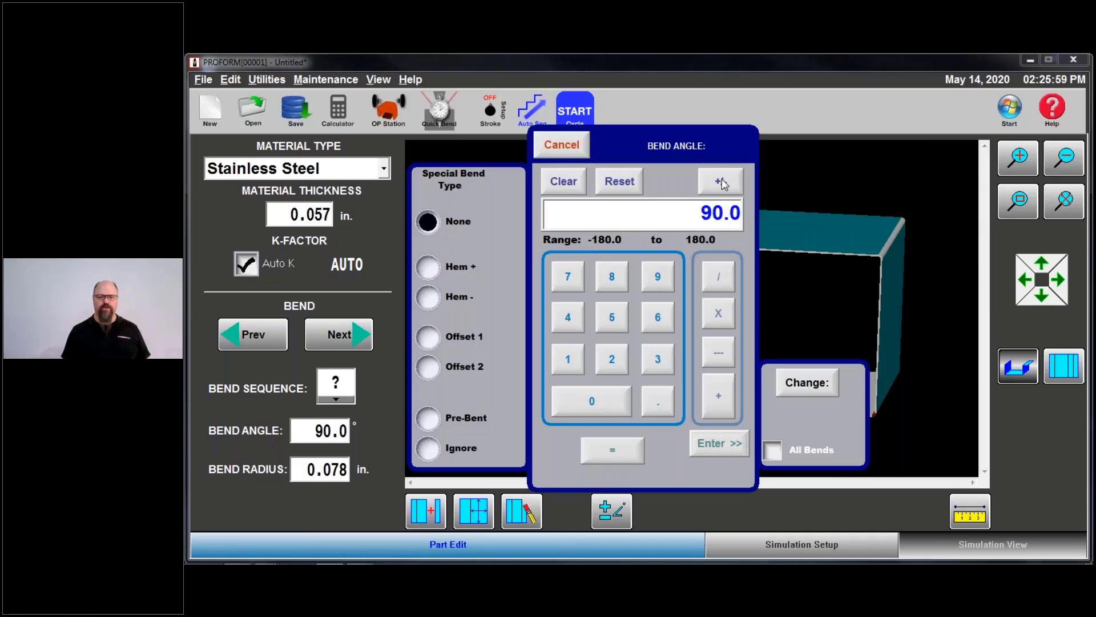
{"action": "left_click", "coordinate": [722, 181]}
{"action": "left_click", "coordinate": [719, 443]}
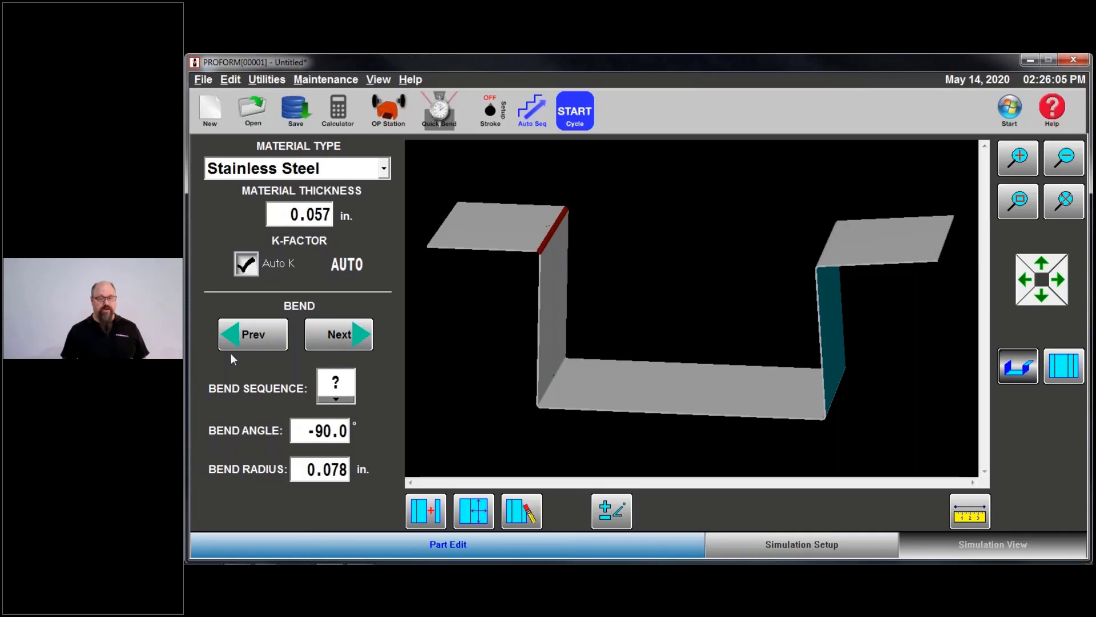
{"action": "left_click_drag", "start_coordinate": [563, 264], "coordinate": [540, 269]}
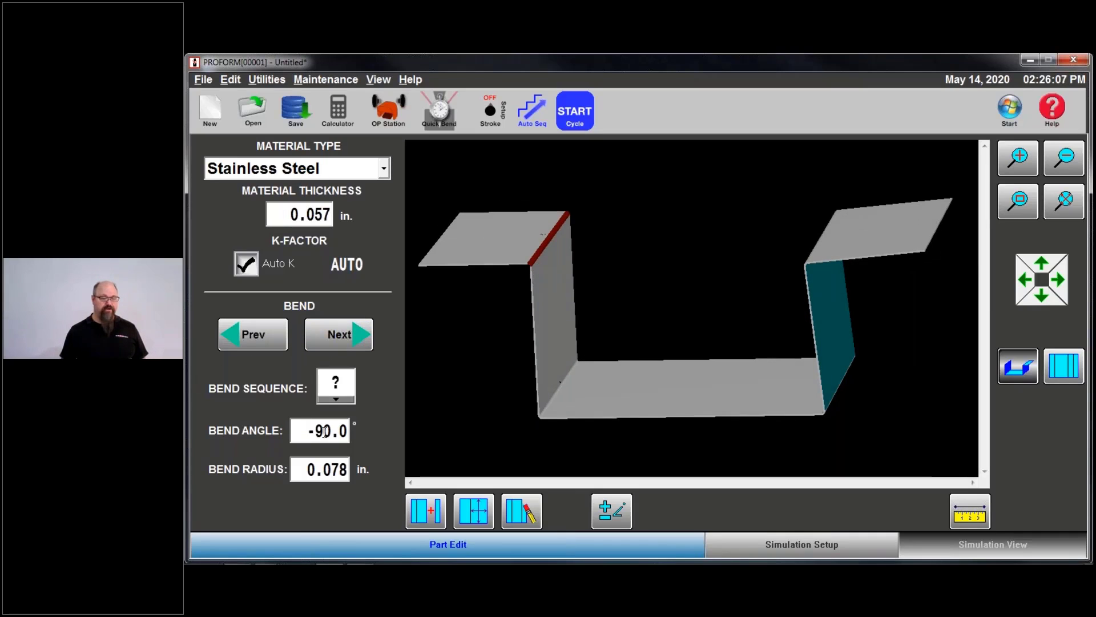
Set the third bend's angle to 90° and check the fourth bend's angle
{"action": "left_click", "coordinate": [354, 338]}
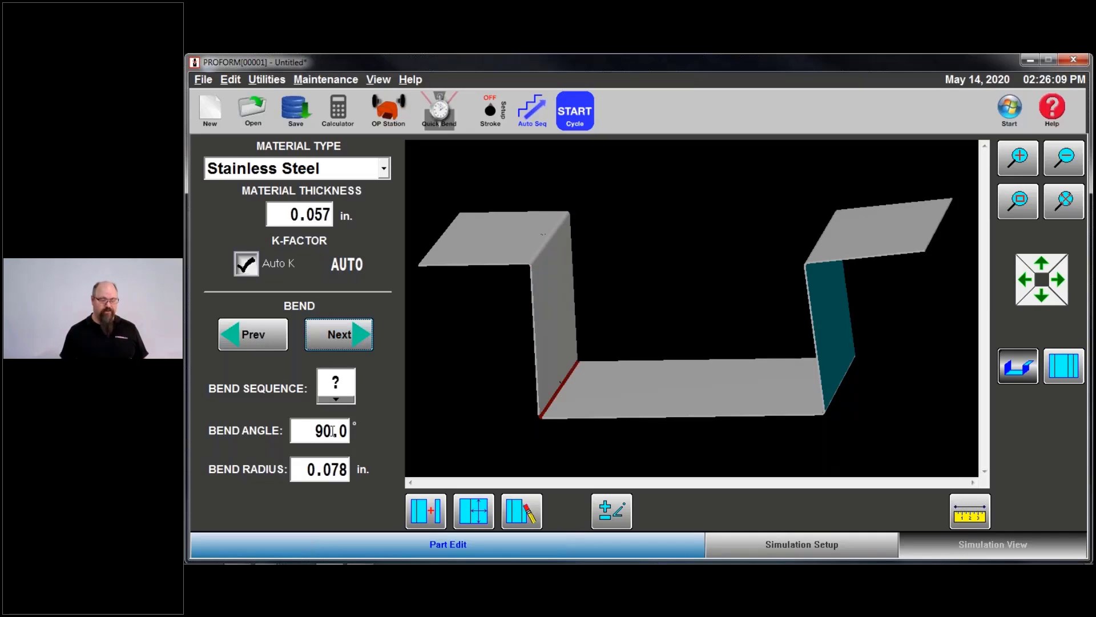
{"action": "left_click", "coordinate": [363, 346]}
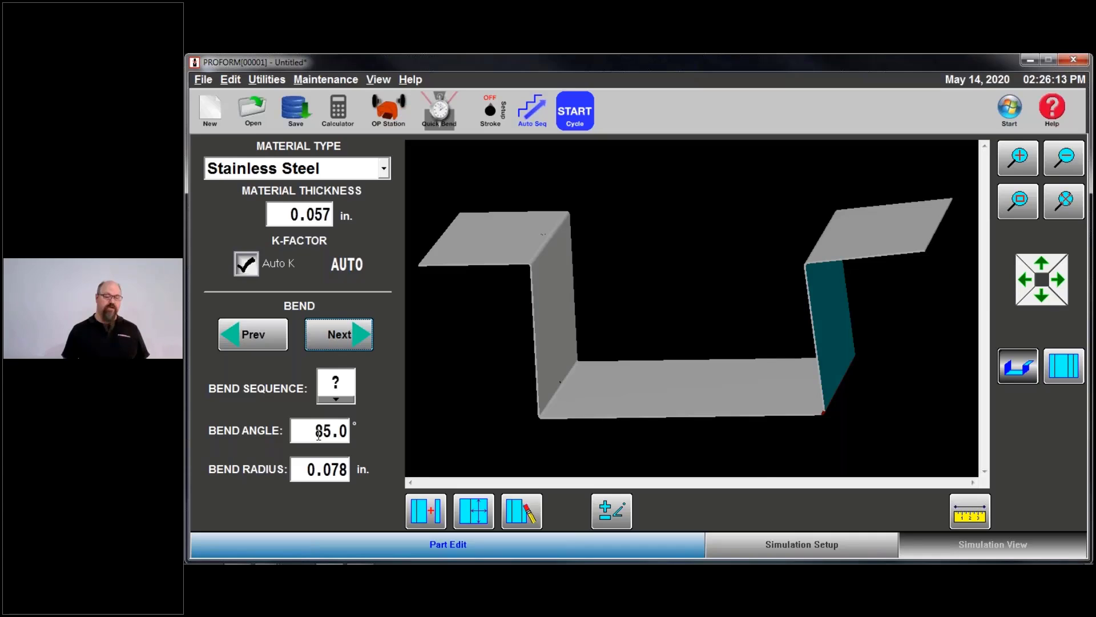
{"action": "left_click", "coordinate": [318, 434]}
{"action": "left_click", "coordinate": [658, 277]}
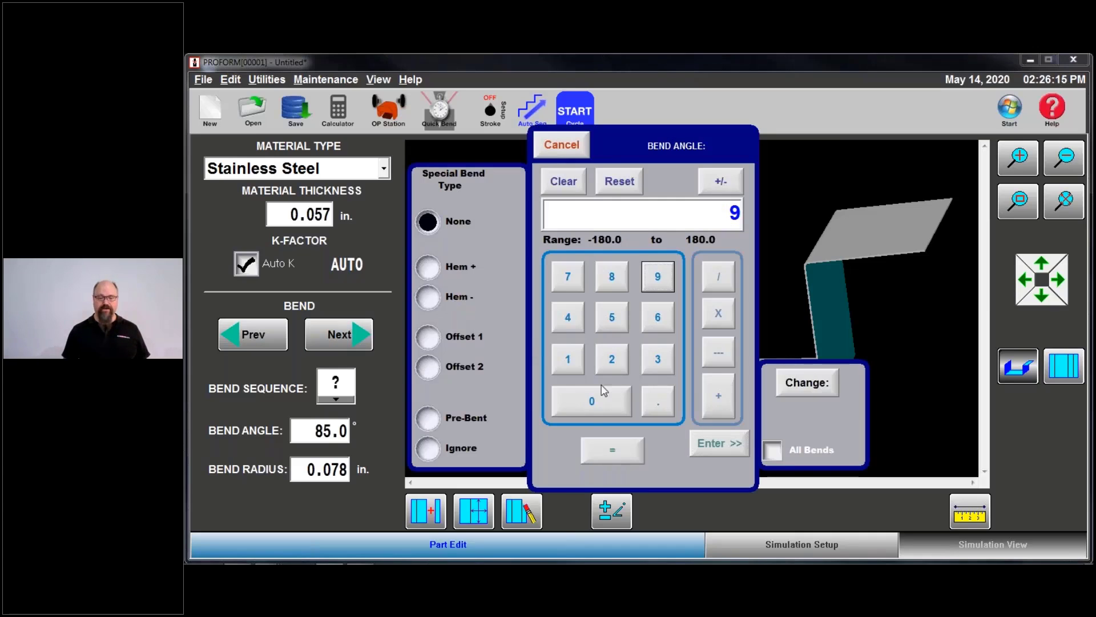
{"action": "left_click", "coordinate": [591, 402]}
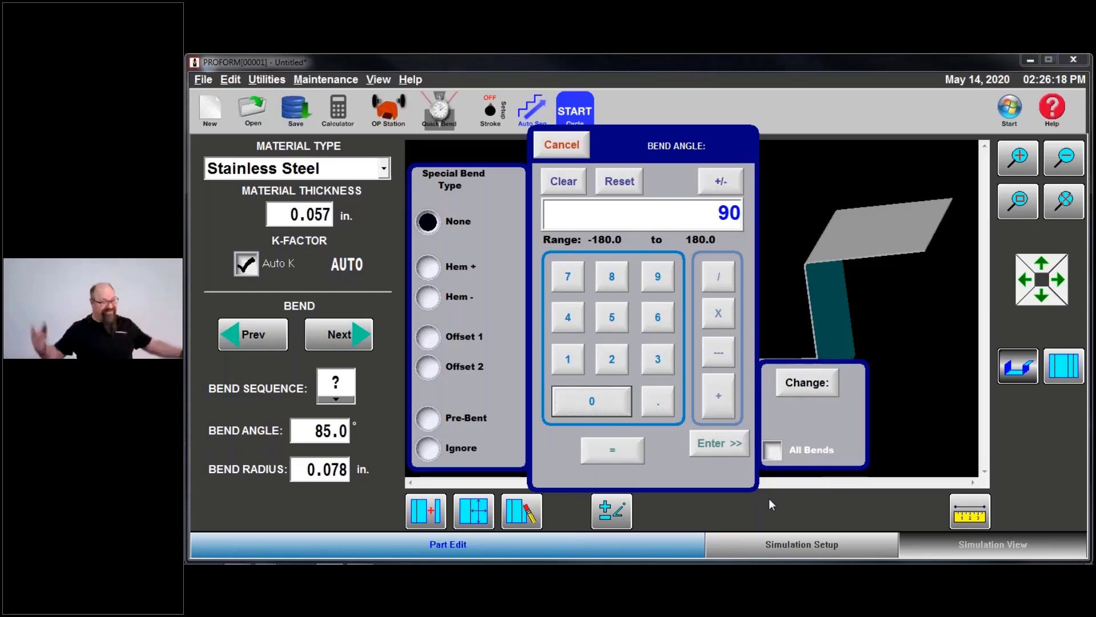
{"action": "left_click", "coordinate": [715, 444]}
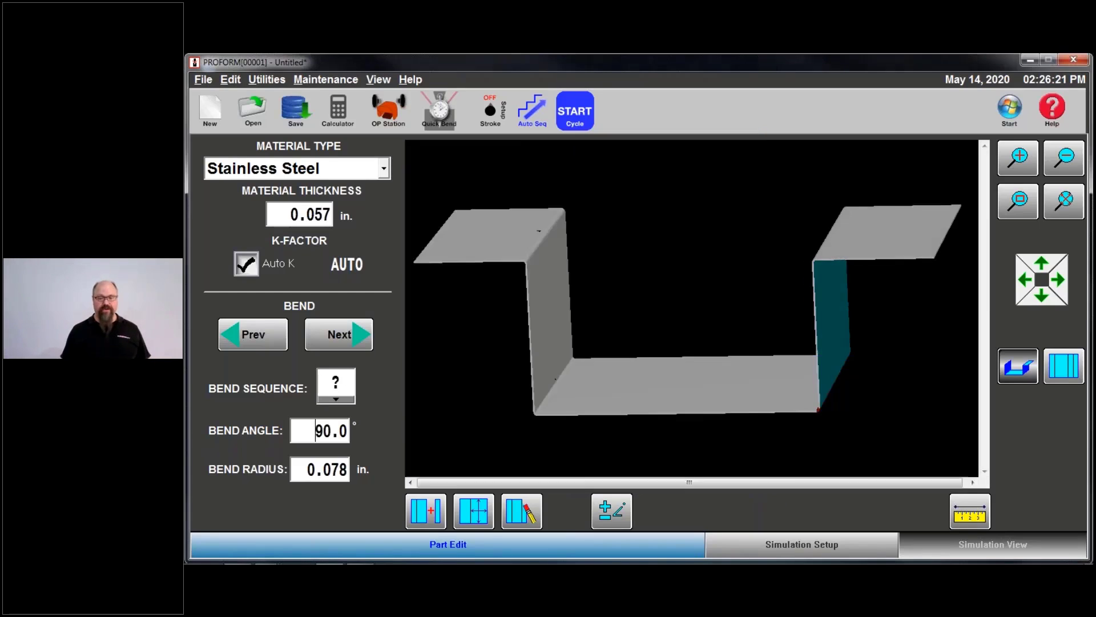
{"action": "left_click", "coordinate": [343, 341]}
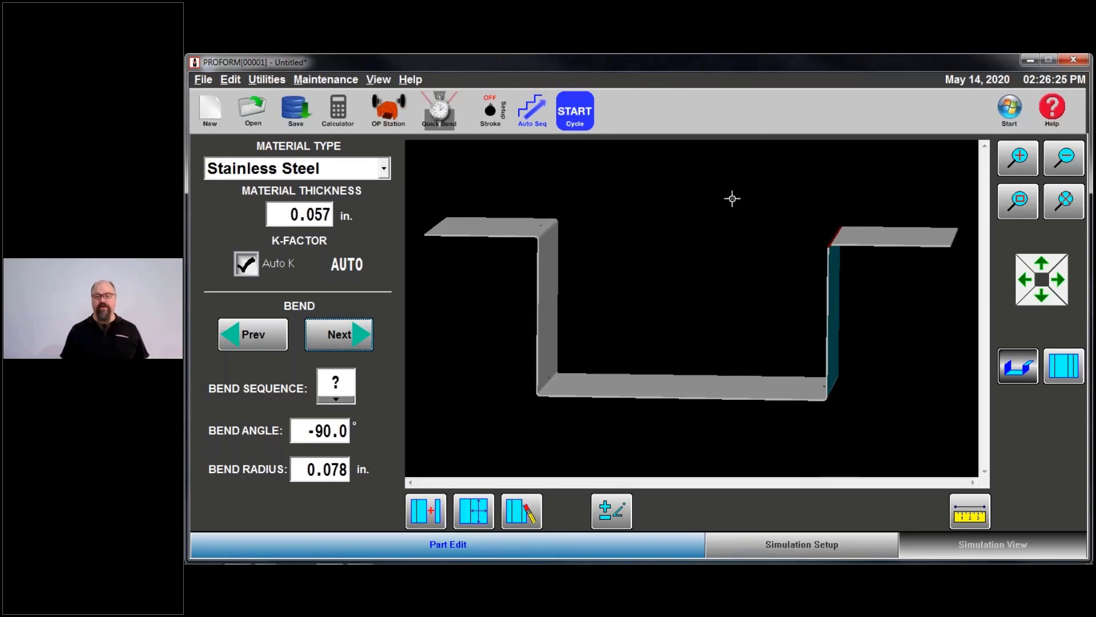
{"action": "left_click_drag", "start_coordinate": [606, 259], "coordinate": [574, 275]}
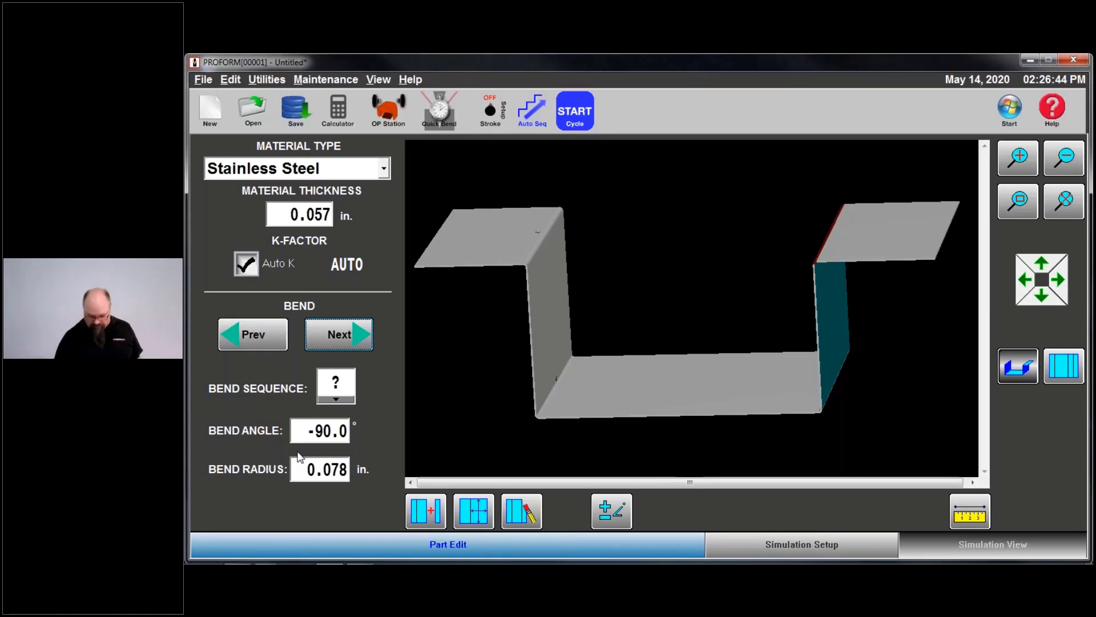
Calculate the bend radius as .404 × .156 in. and apply the result to all bends
{"action": "left_click", "coordinate": [333, 467]}
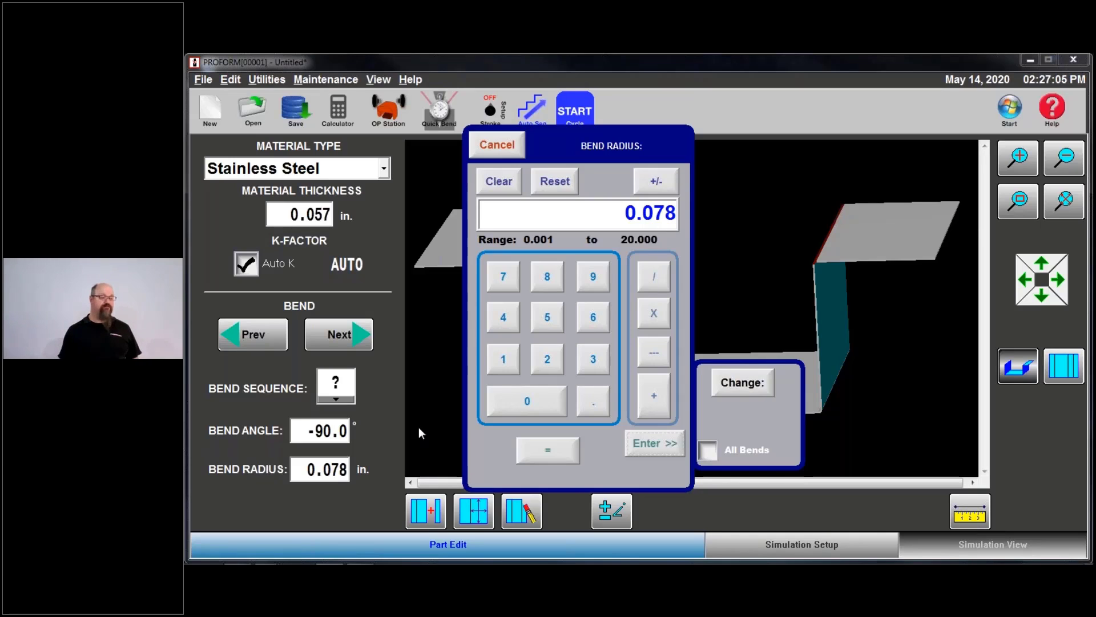
{"action": "left_click", "coordinate": [591, 406]}
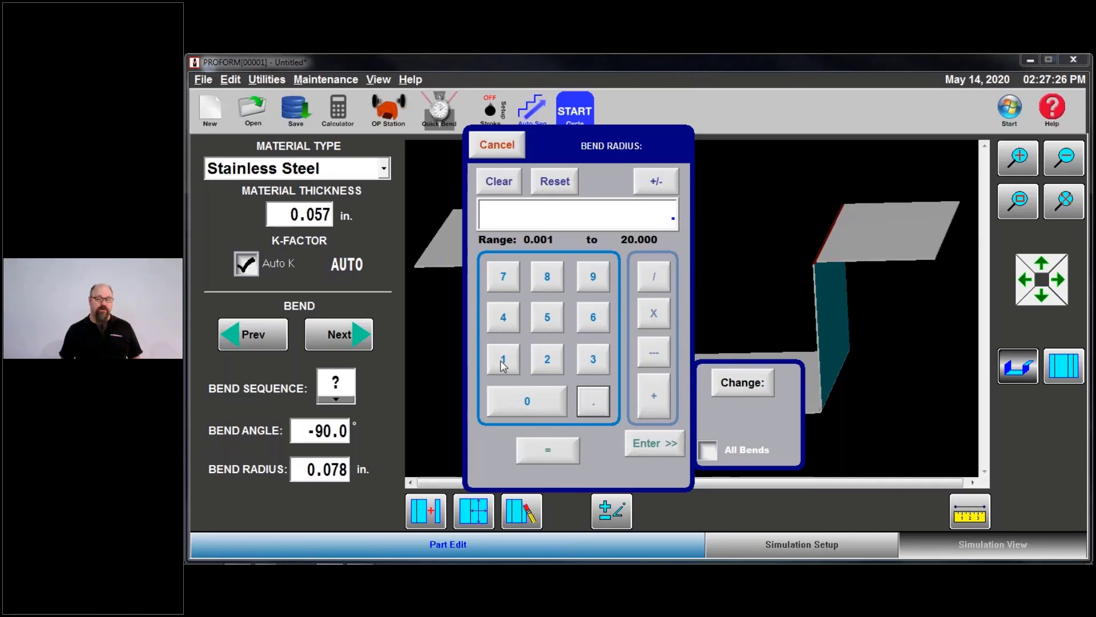
{"action": "left_click", "coordinate": [504, 319]}
{"action": "left_click", "coordinate": [533, 402]}
{"action": "left_click", "coordinate": [509, 324]}
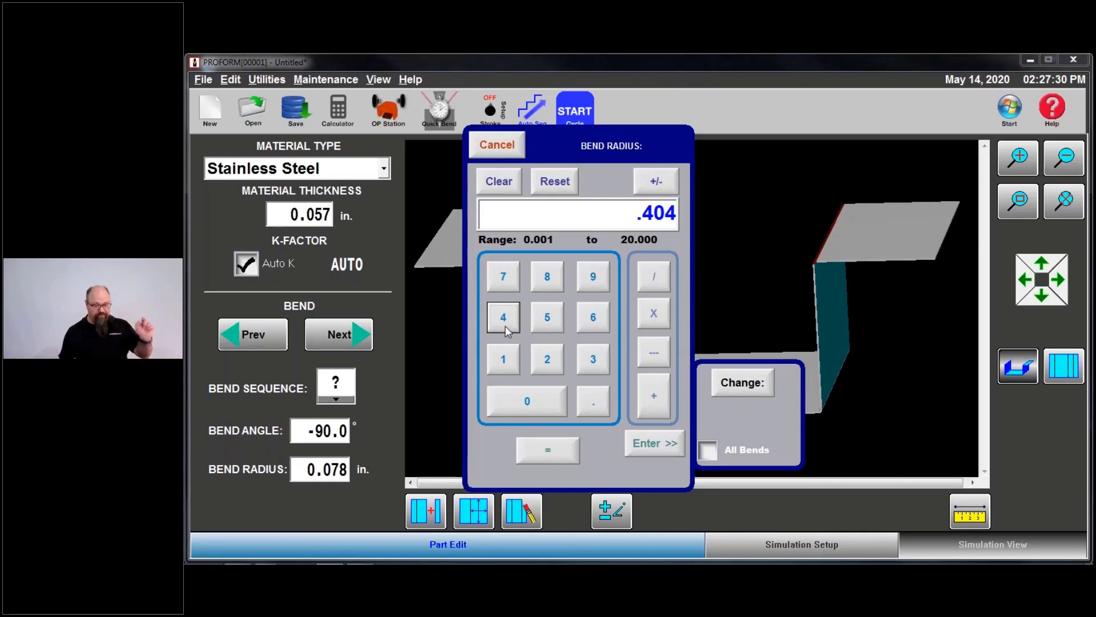
{"action": "left_click", "coordinate": [654, 312]}
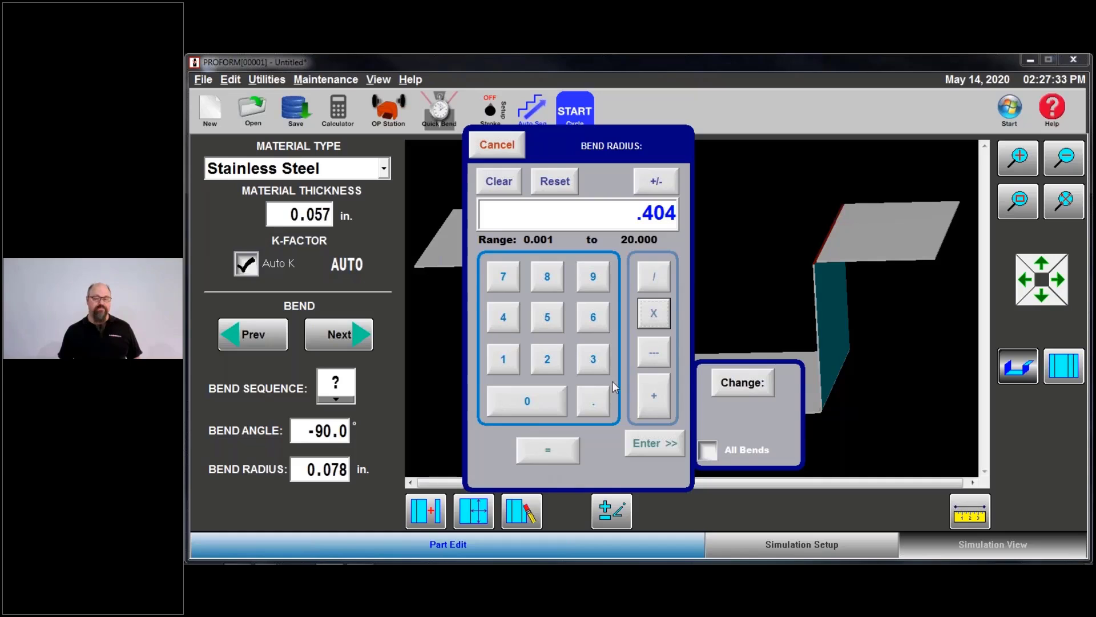
{"action": "left_click", "coordinate": [597, 402]}
{"action": "left_click", "coordinate": [503, 359]}
{"action": "left_click", "coordinate": [547, 317]}
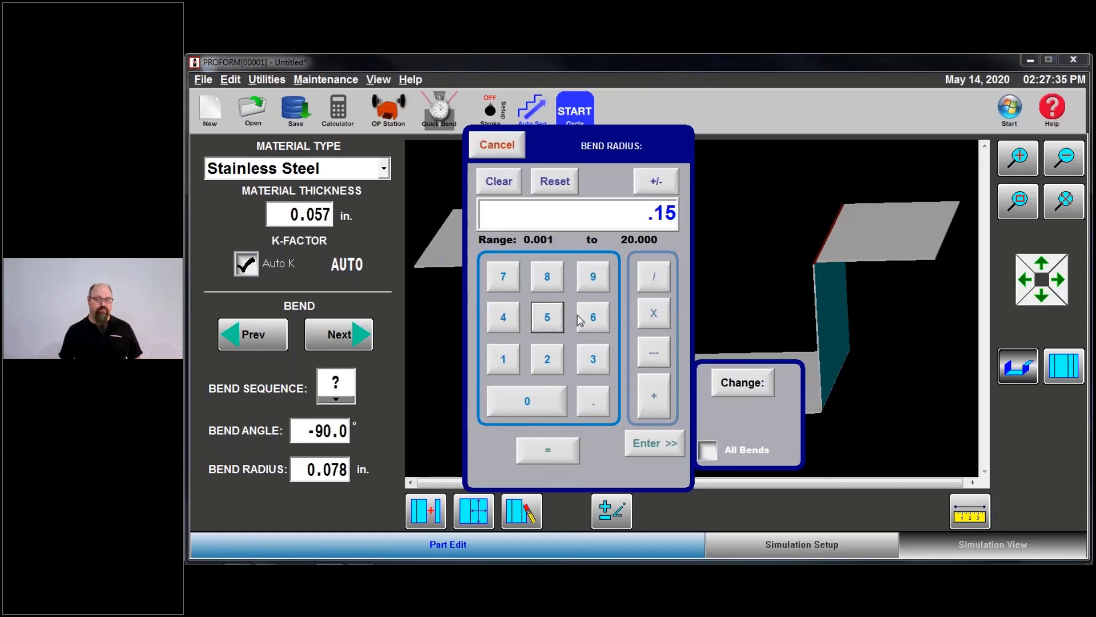
{"action": "left_click", "coordinate": [582, 321]}
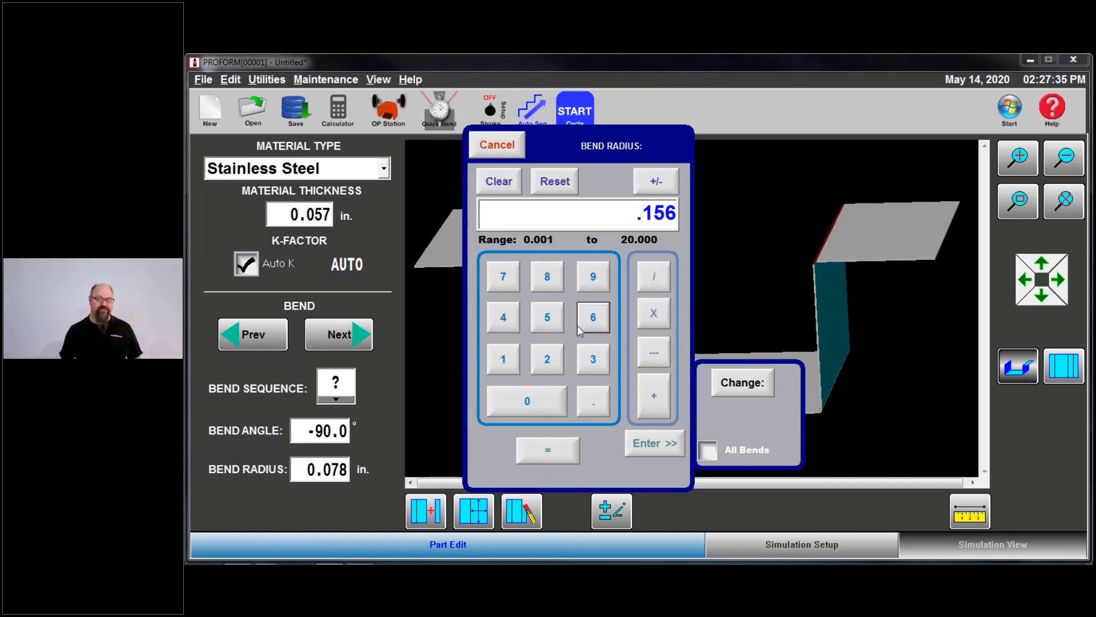
{"action": "left_click", "coordinate": [553, 451]}
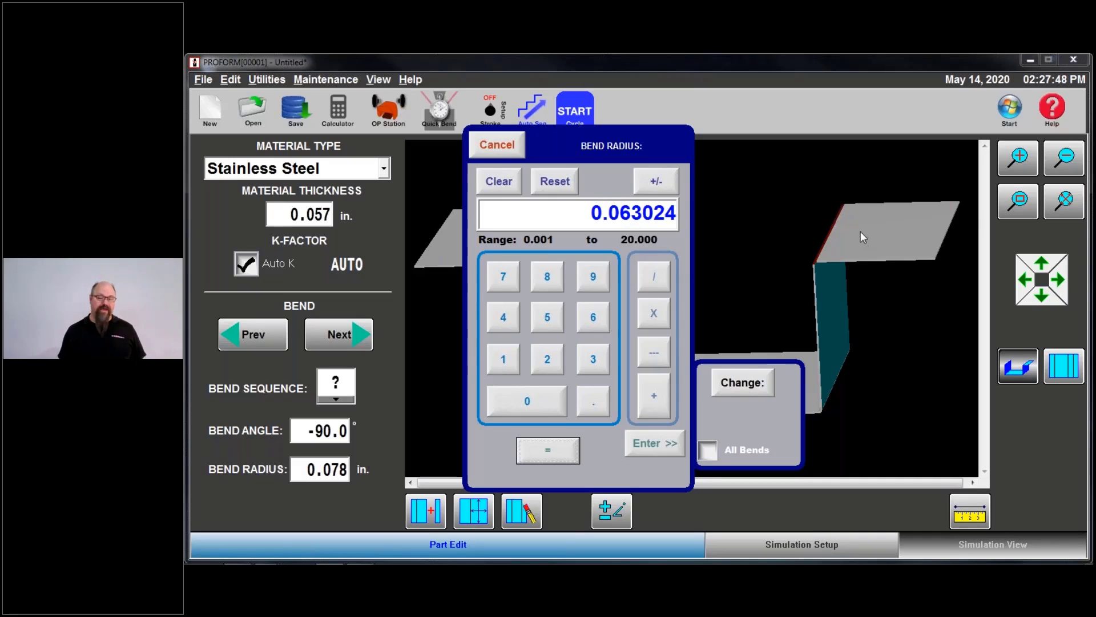
{"action": "left_click", "coordinate": [710, 455]}
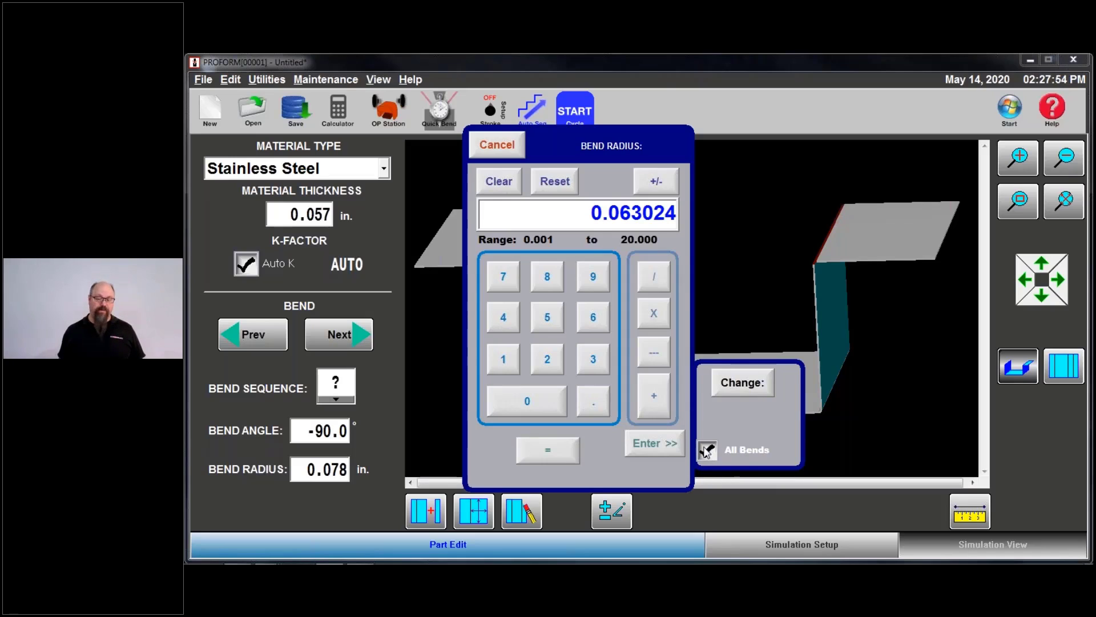
{"action": "left_click", "coordinate": [643, 444]}
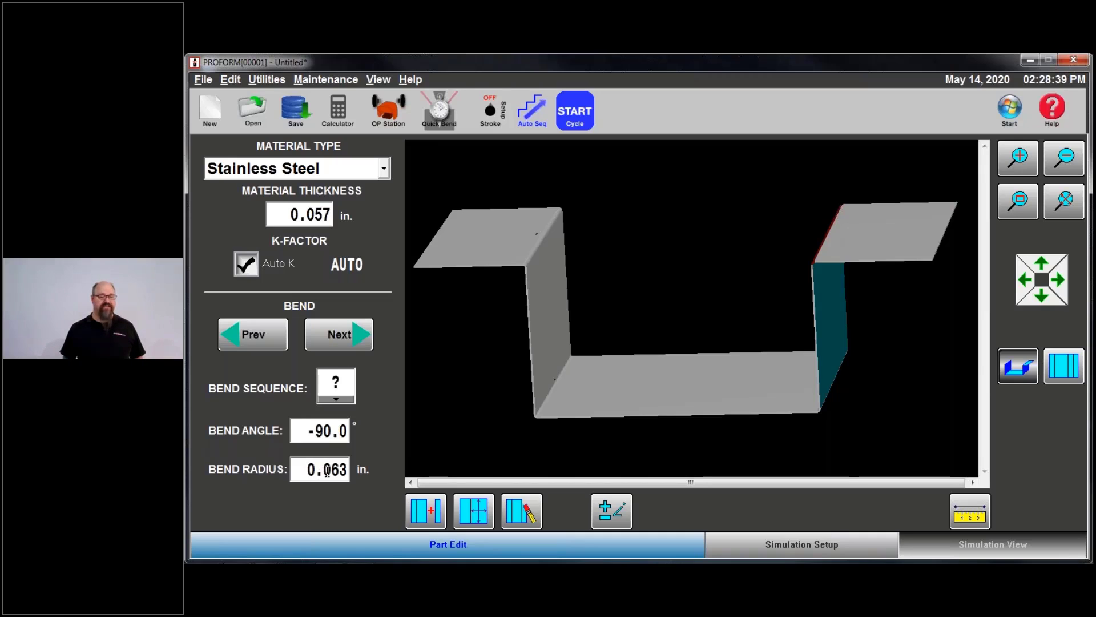
Check the radius of each bend and open flange editing on the part's flat view
{"action": "left_click", "coordinate": [355, 331]}
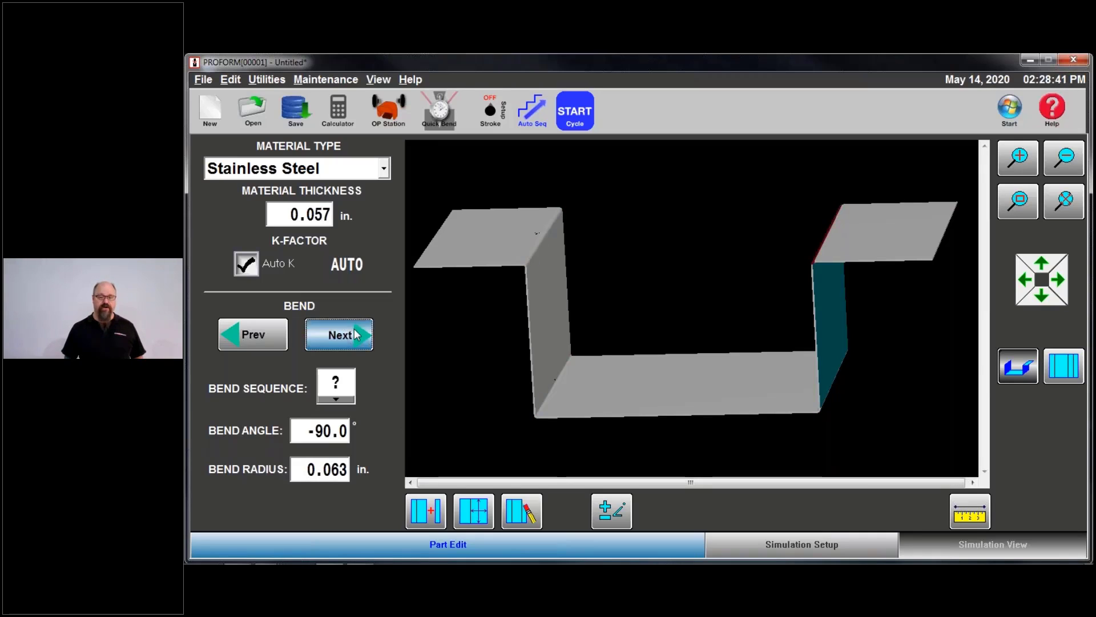
{"action": "left_click", "coordinate": [354, 331]}
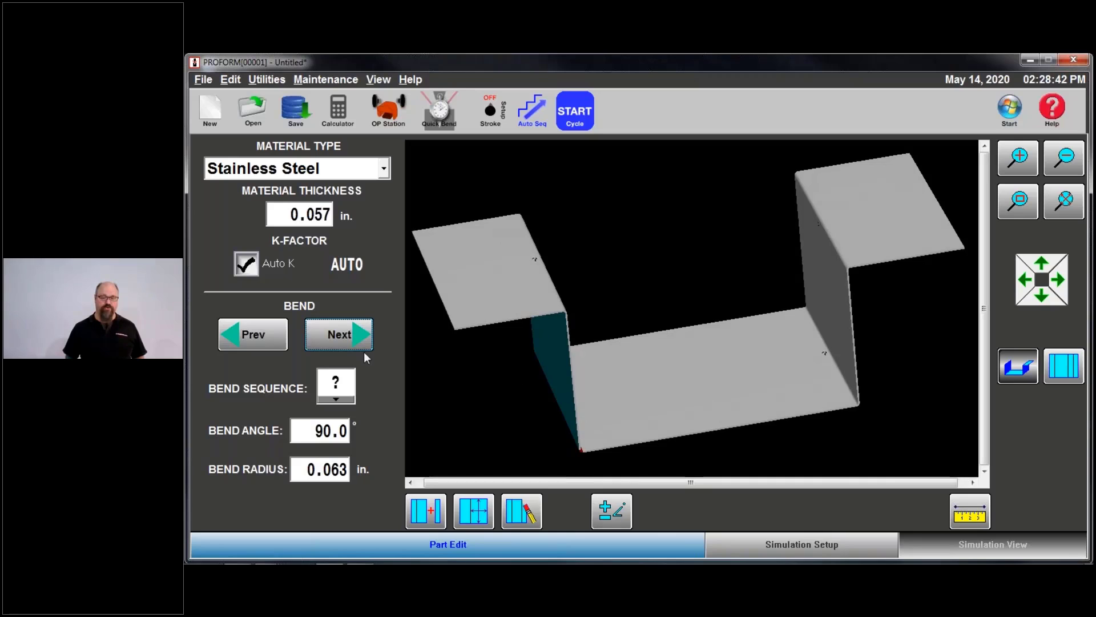
{"action": "left_click", "coordinate": [360, 338]}
{"action": "left_click", "coordinate": [360, 338]}
{"action": "left_click_drag", "start_coordinate": [592, 392], "coordinate": [492, 394]}
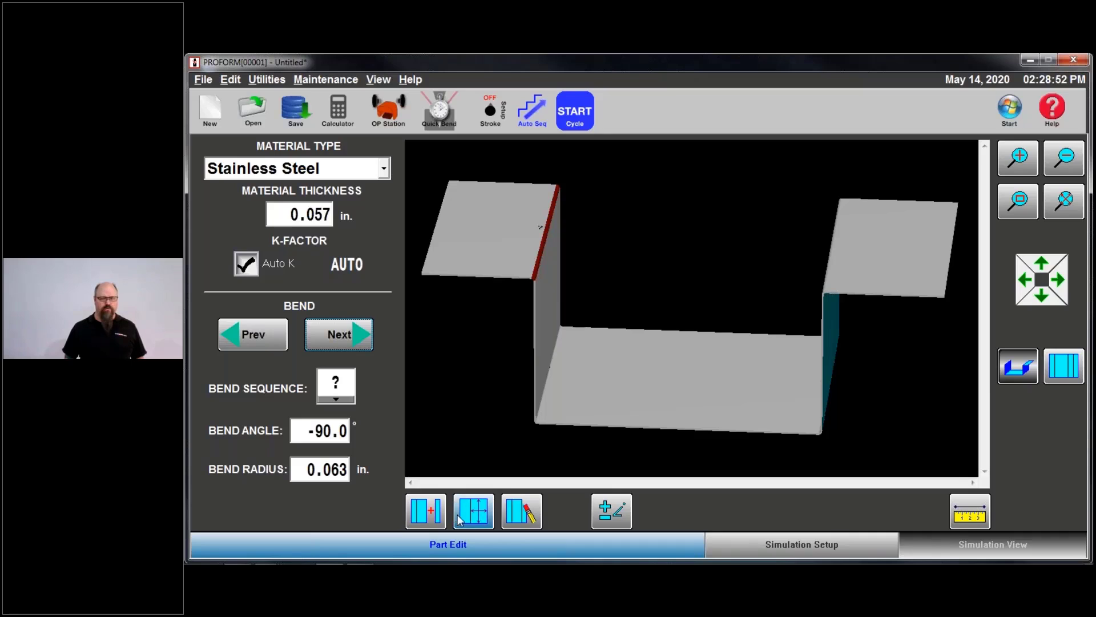
{"action": "left_click", "coordinate": [483, 517]}
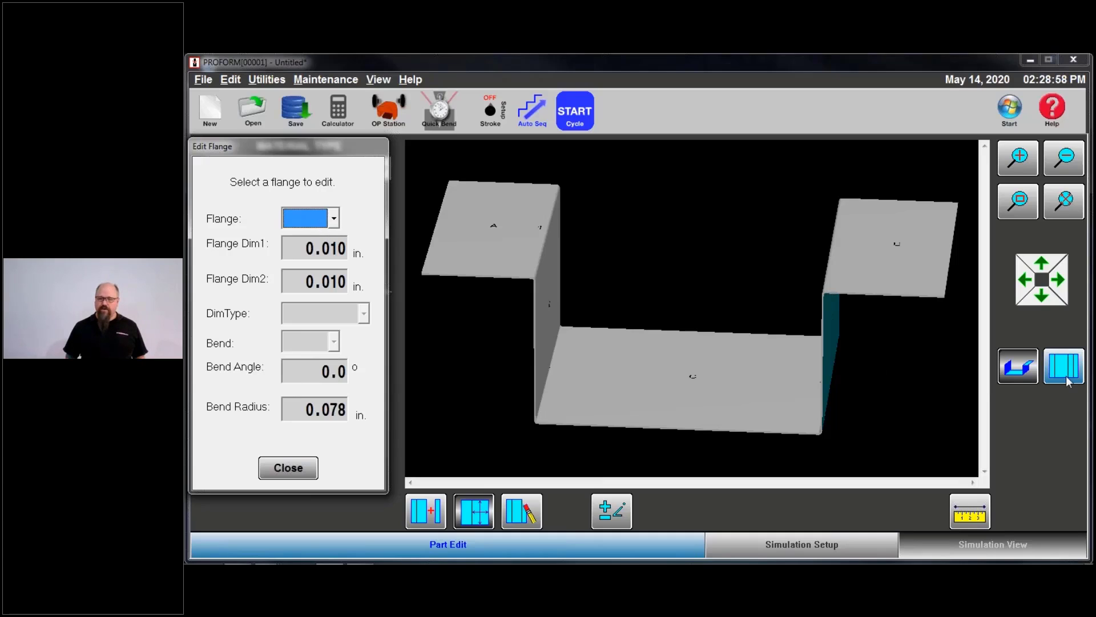
{"action": "left_click", "coordinate": [1065, 368]}
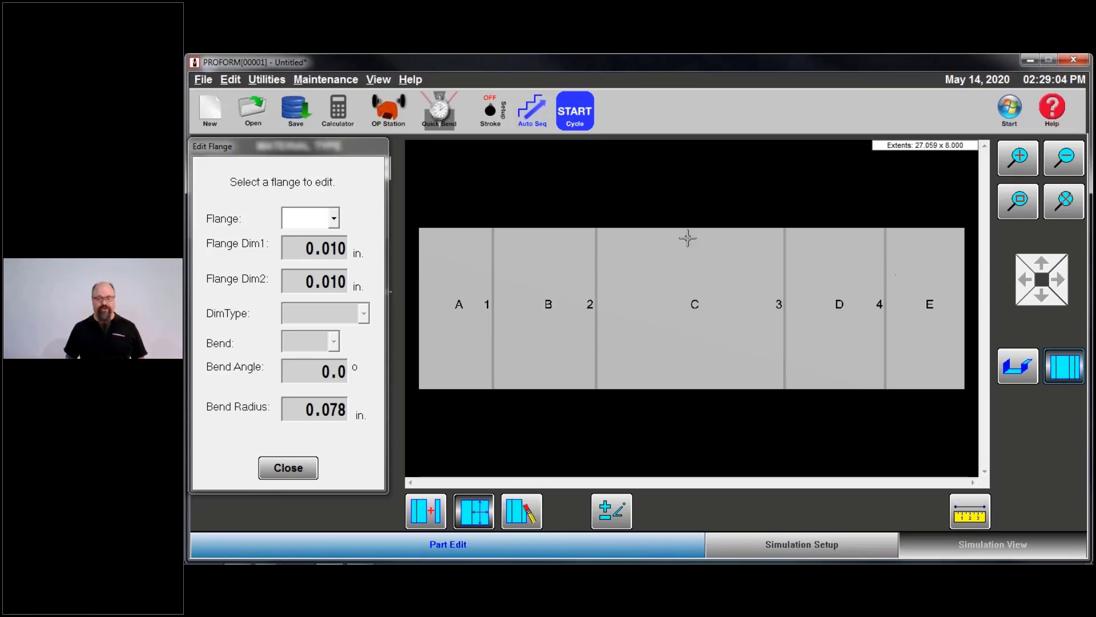
Set Flange Dim1 to 1 in. for flange A and 2 in. for flange B
{"action": "left_click", "coordinate": [455, 283]}
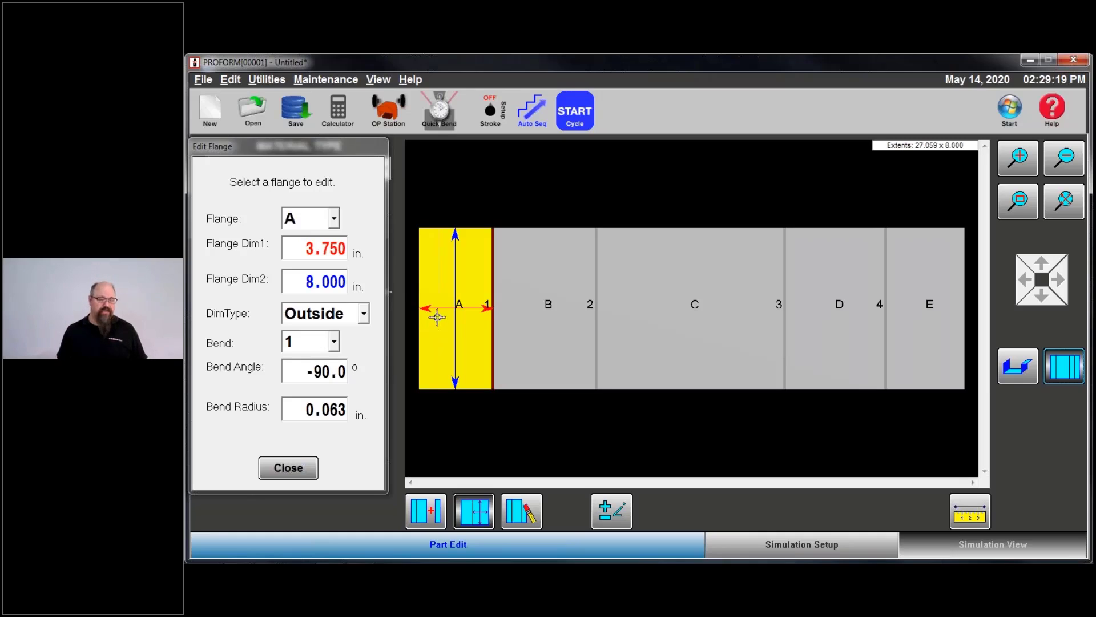
{"action": "left_click", "coordinate": [320, 249]}
{"action": "left_click", "coordinate": [227, 366]}
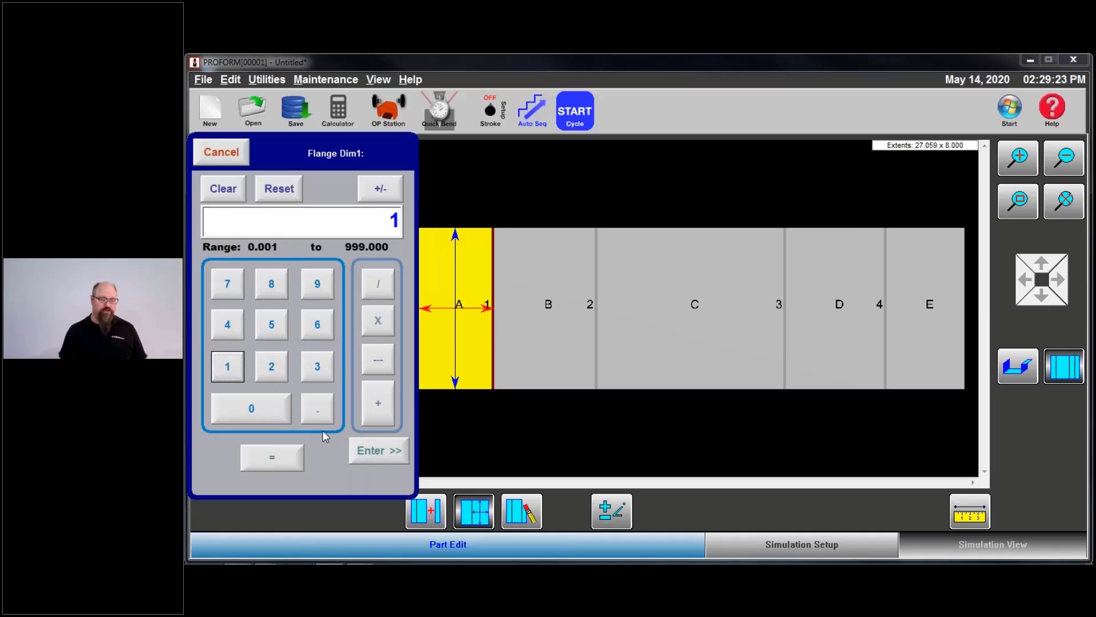
{"action": "left_click", "coordinate": [378, 451]}
{"action": "left_click", "coordinate": [517, 306]}
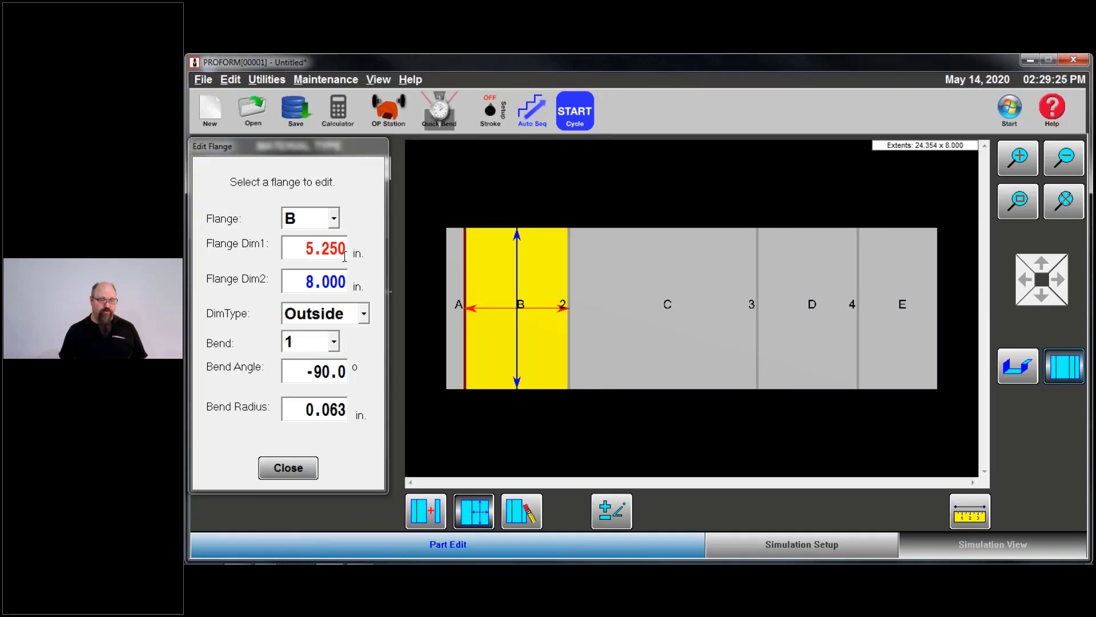
{"action": "left_click", "coordinate": [342, 251]}
{"action": "left_click", "coordinate": [272, 366]}
{"action": "left_click", "coordinate": [376, 453]}
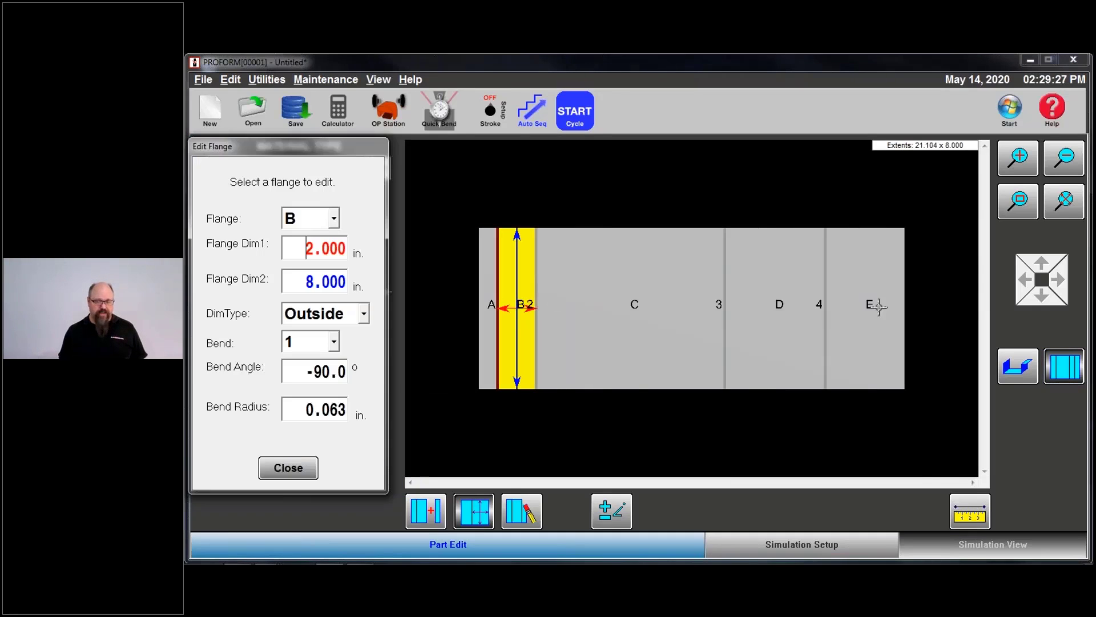
Set Flange Dim1 to 6 in. for flange C and 2 in. for flange D
{"action": "left_click", "coordinate": [633, 306]}
{"action": "left_click", "coordinate": [313, 249]}
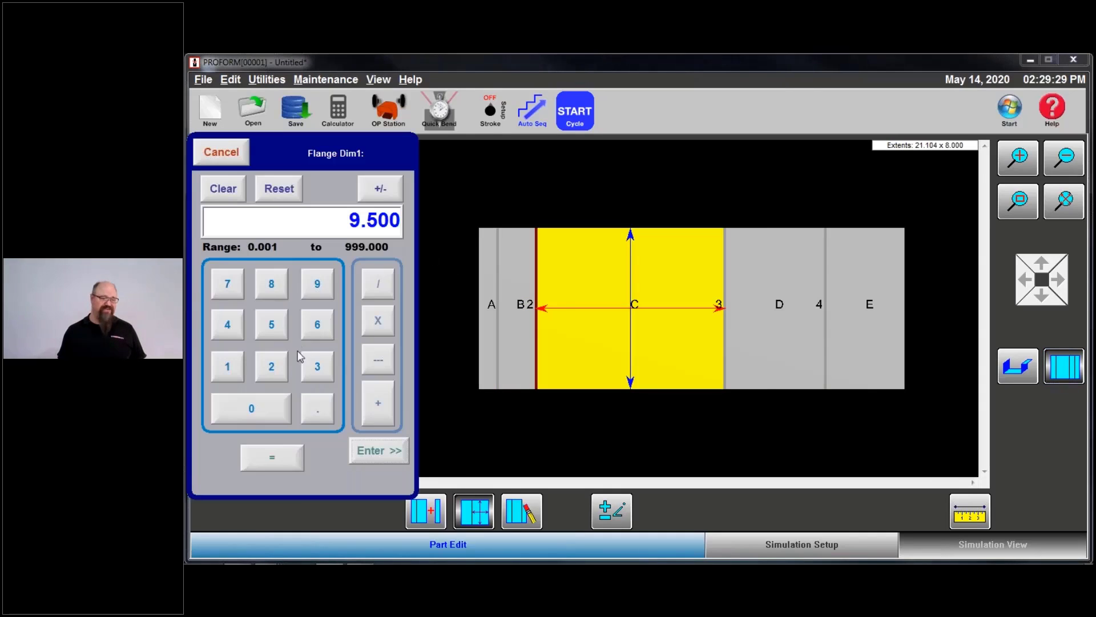
{"action": "left_click", "coordinate": [317, 324]}
{"action": "left_click", "coordinate": [379, 451]}
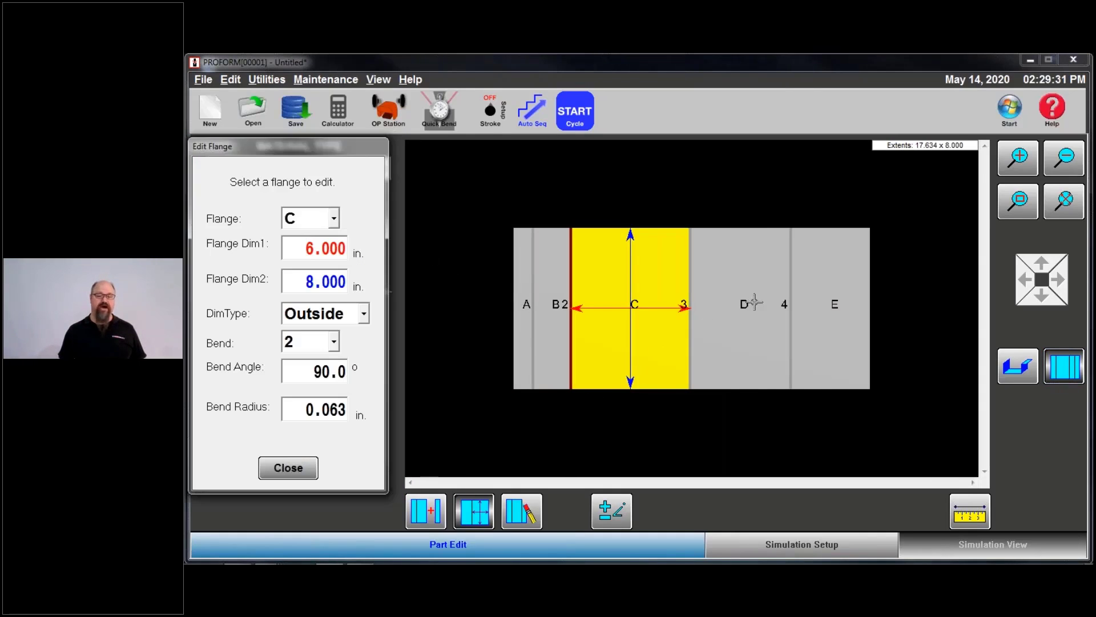
{"action": "left_click", "coordinate": [747, 302]}
{"action": "left_click", "coordinate": [318, 249]}
{"action": "left_click", "coordinate": [272, 372]}
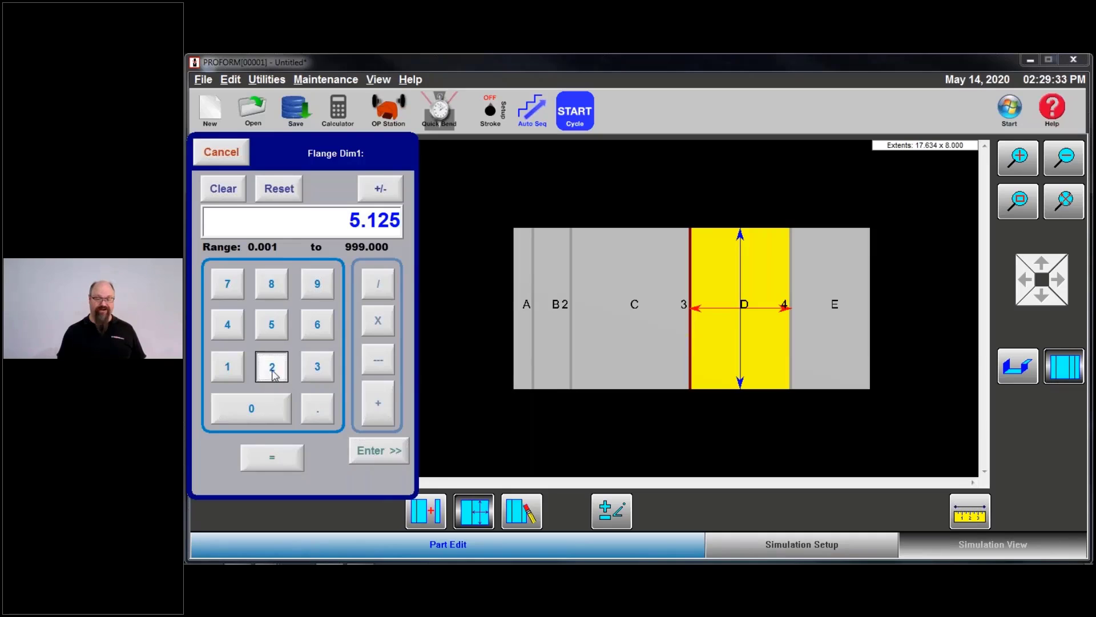
{"action": "left_click", "coordinate": [372, 452]}
Set Flange Dim1 of flange E to 1 in. and fit the flat part in the view
{"action": "left_click", "coordinate": [763, 337]}
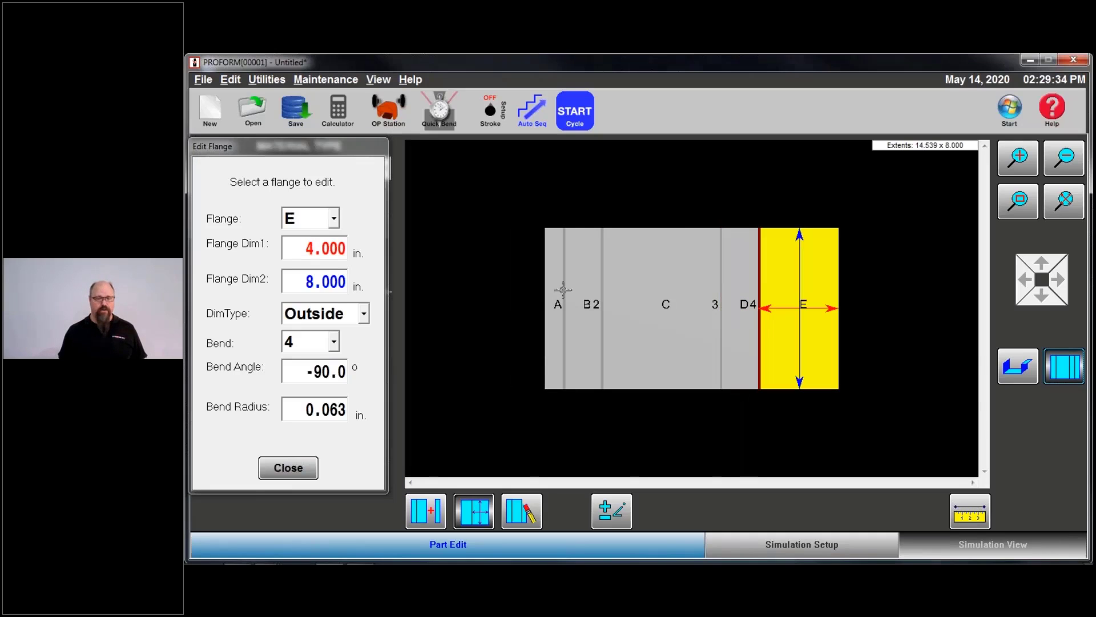
{"action": "left_click", "coordinate": [317, 251]}
{"action": "left_click", "coordinate": [227, 366]}
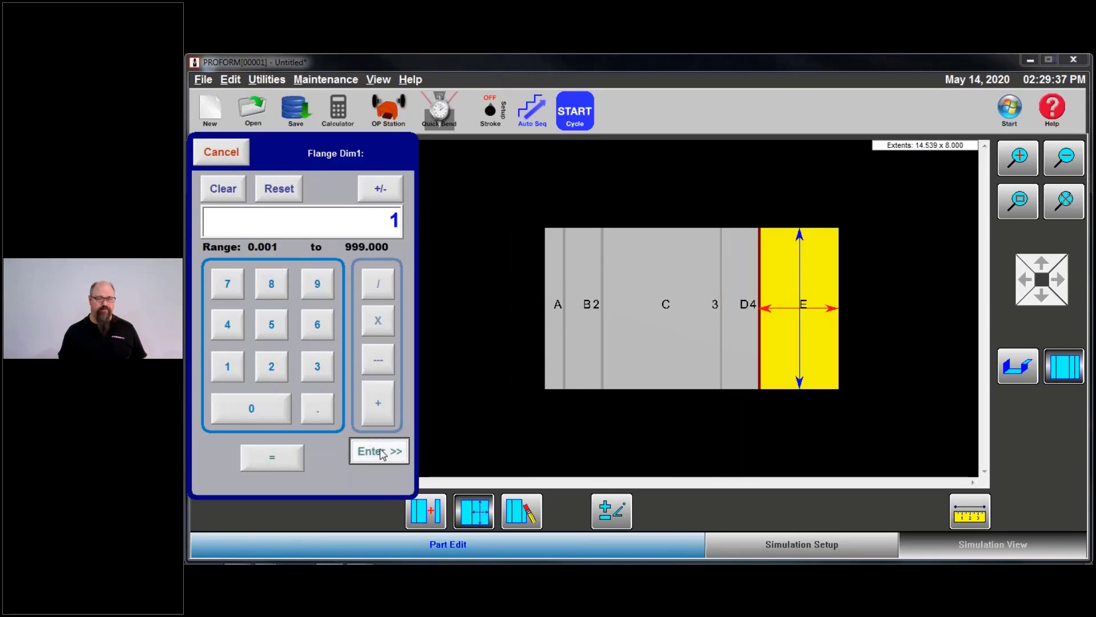
{"action": "left_click", "coordinate": [379, 450]}
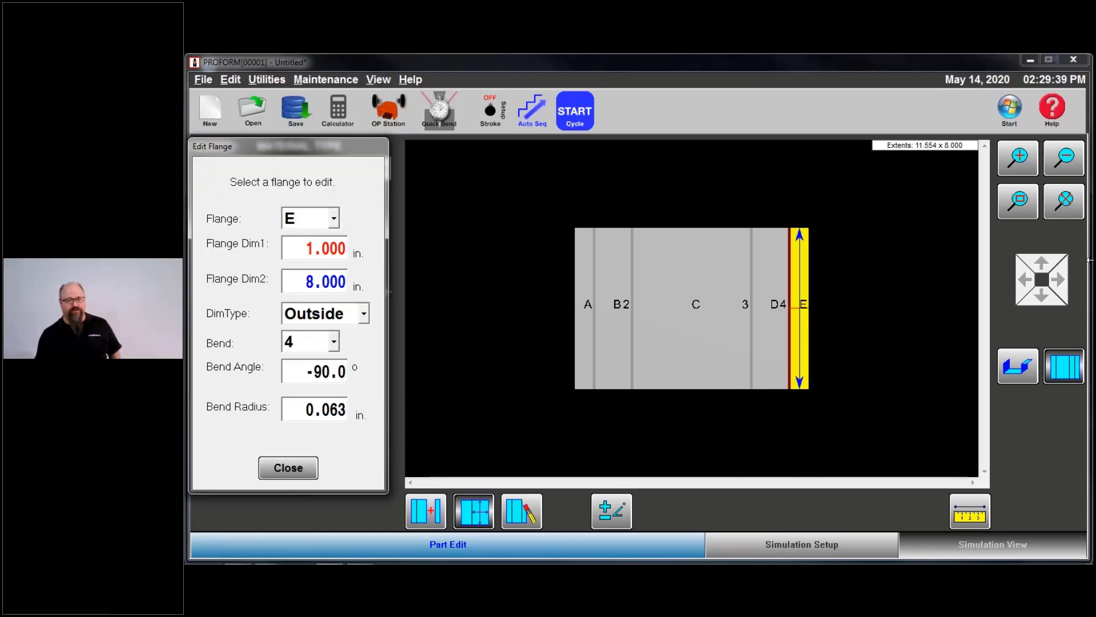
{"action": "left_click", "coordinate": [1063, 213]}
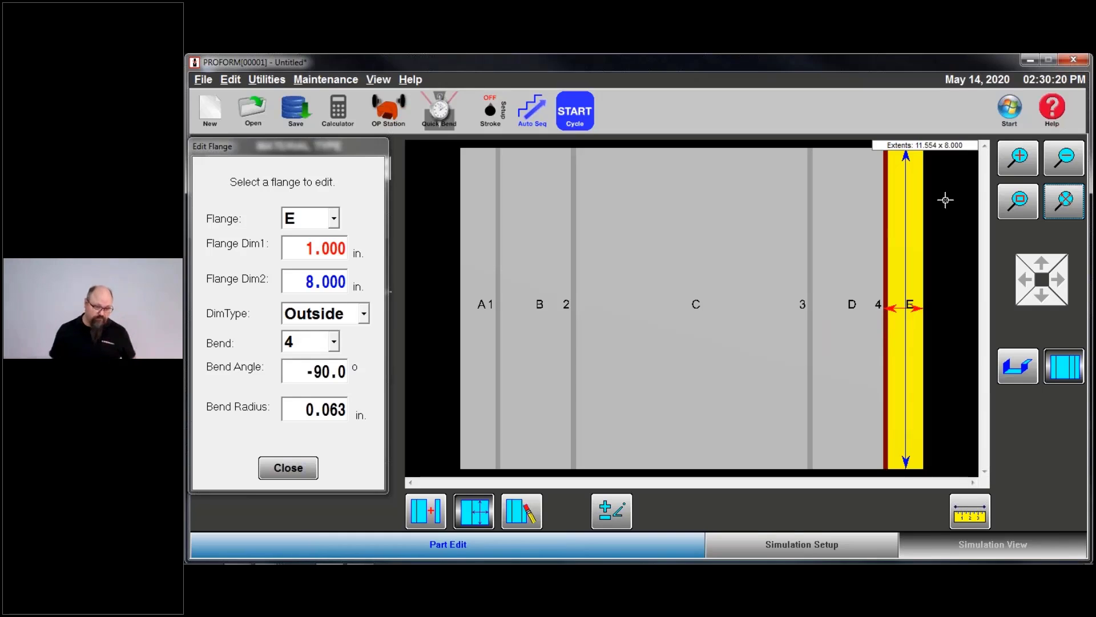
Close flange editing and examine the formed part in the 3D view from several angles
{"action": "left_click", "coordinate": [288, 468]}
{"action": "left_click", "coordinate": [1018, 366]}
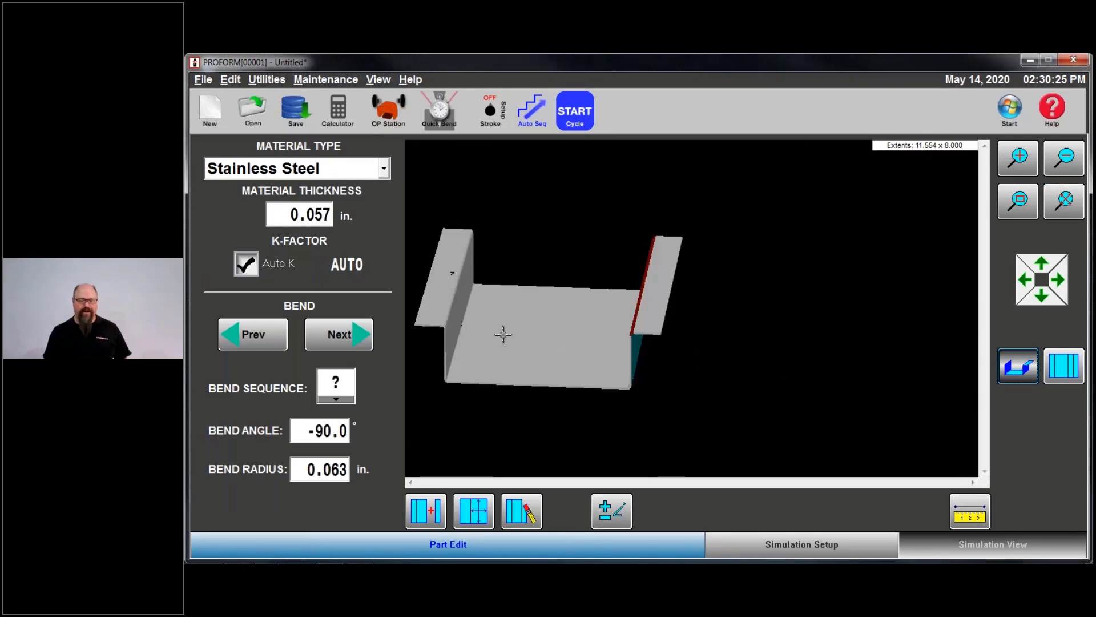
{"action": "left_click_drag", "start_coordinate": [503, 334], "coordinate": [558, 254]}
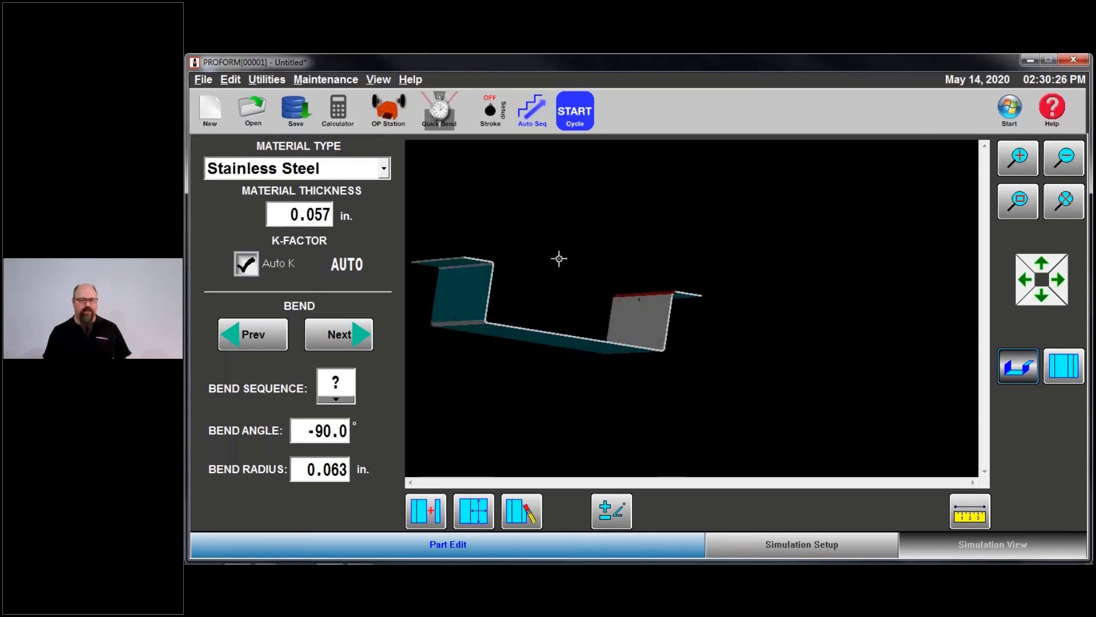
{"action": "left_click", "coordinate": [1057, 204]}
{"action": "left_click_drag", "start_coordinate": [827, 320], "coordinate": [731, 379]}
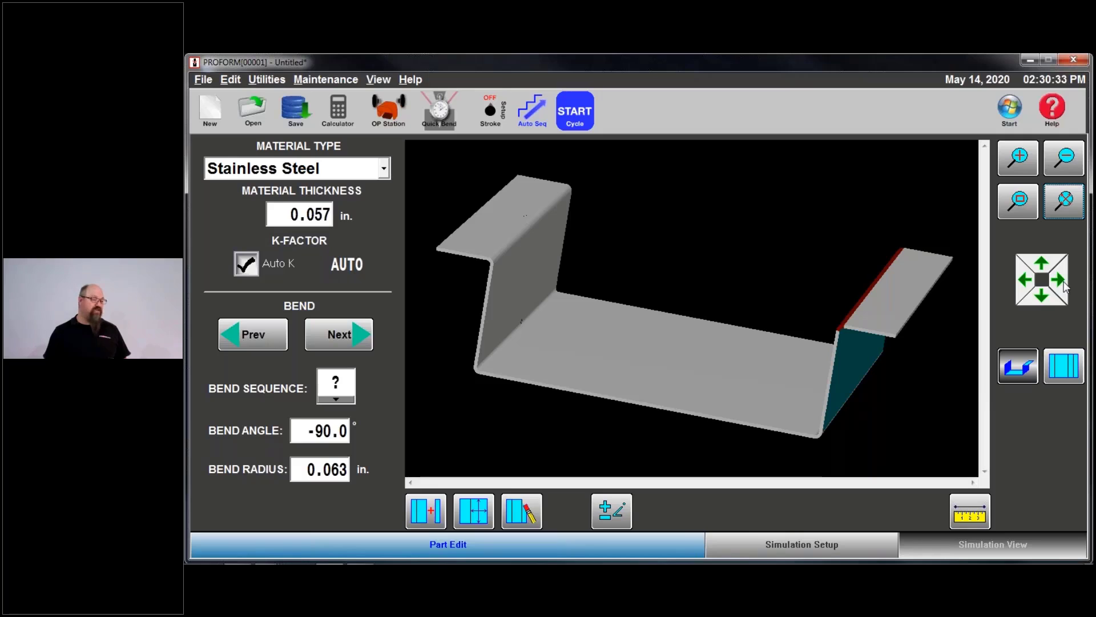
{"action": "left_click", "coordinate": [1064, 283]}
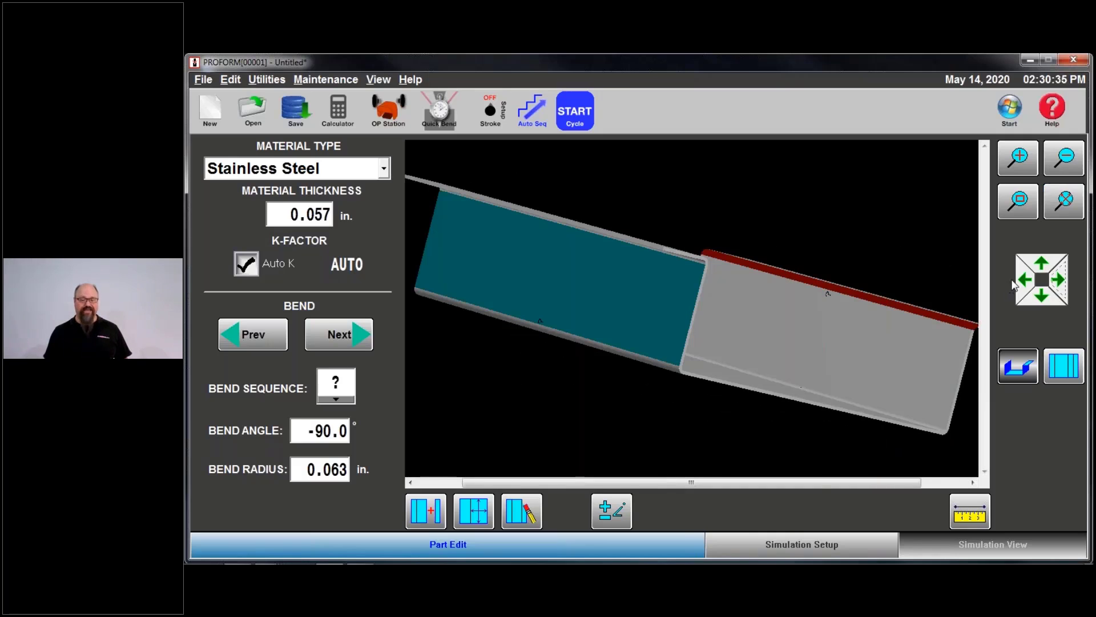
{"action": "left_click", "coordinate": [1024, 282]}
{"action": "mouse_move", "coordinate": [695, 419]}
{"action": "left_mouse_down"}
{"action": "mouse_move", "coordinate": [778, 344]}
{"action": "mouse_move", "coordinate": [815, 281]}
{"action": "mouse_move", "coordinate": [829, 298]}
{"action": "mouse_move", "coordinate": [754, 378]}
{"action": "mouse_move", "coordinate": [512, 226]}
{"action": "mouse_move", "coordinate": [520, 270]}
{"action": "mouse_move", "coordinate": [659, 314]}
{"action": "left_mouse_up"}
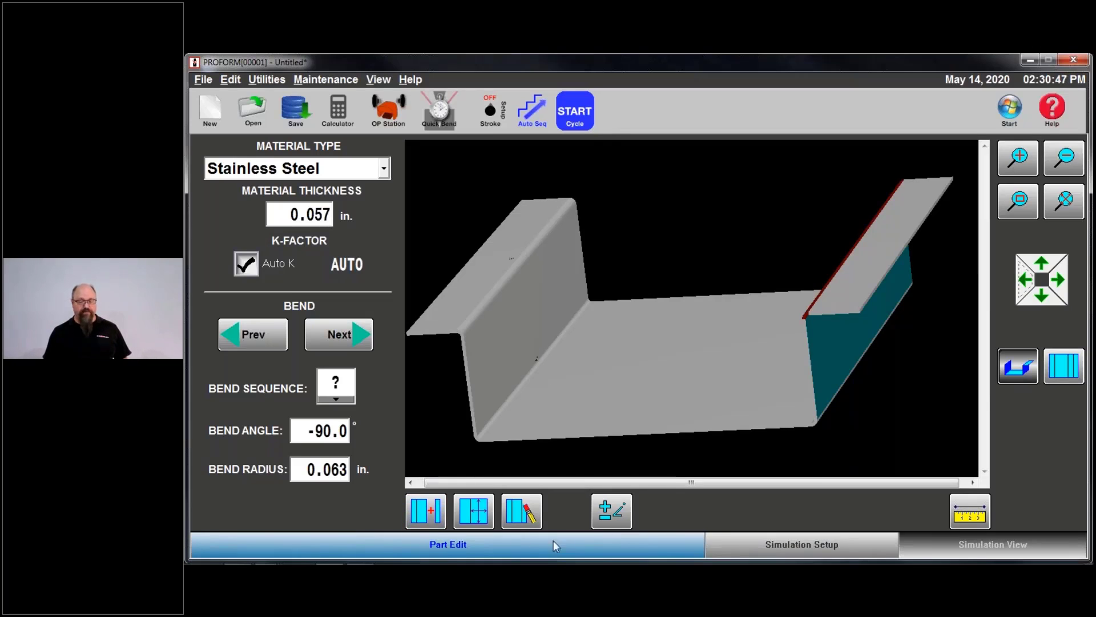
In the part's flat view, assign bend sequence 1 to the leftmost bend and 2 to the bend beside it
{"action": "left_click", "coordinate": [754, 546]}
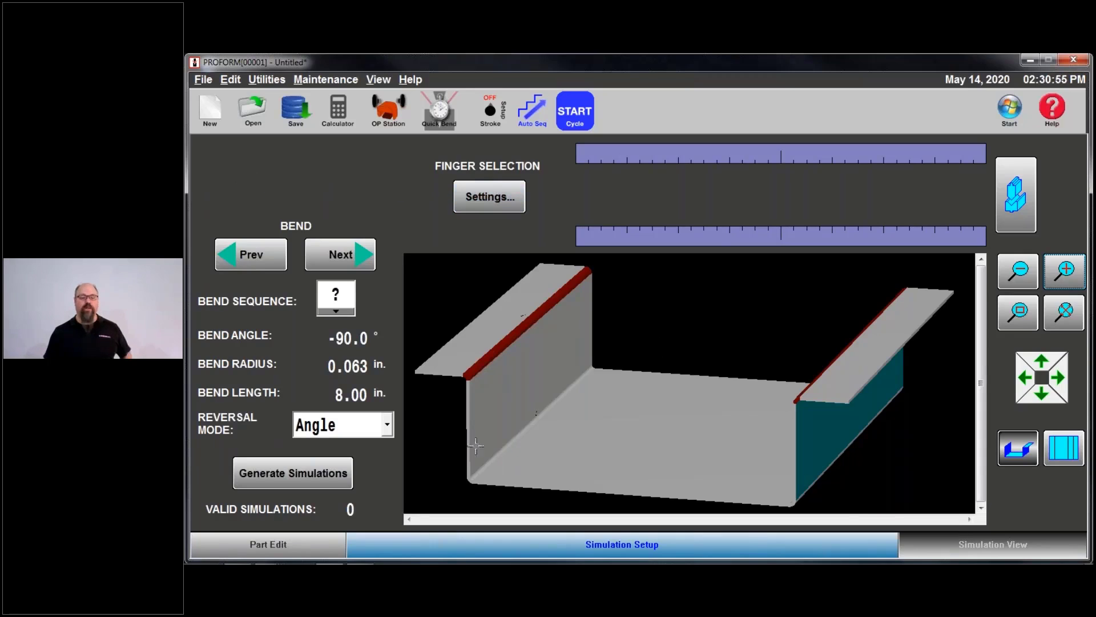
{"action": "left_click", "coordinate": [314, 548]}
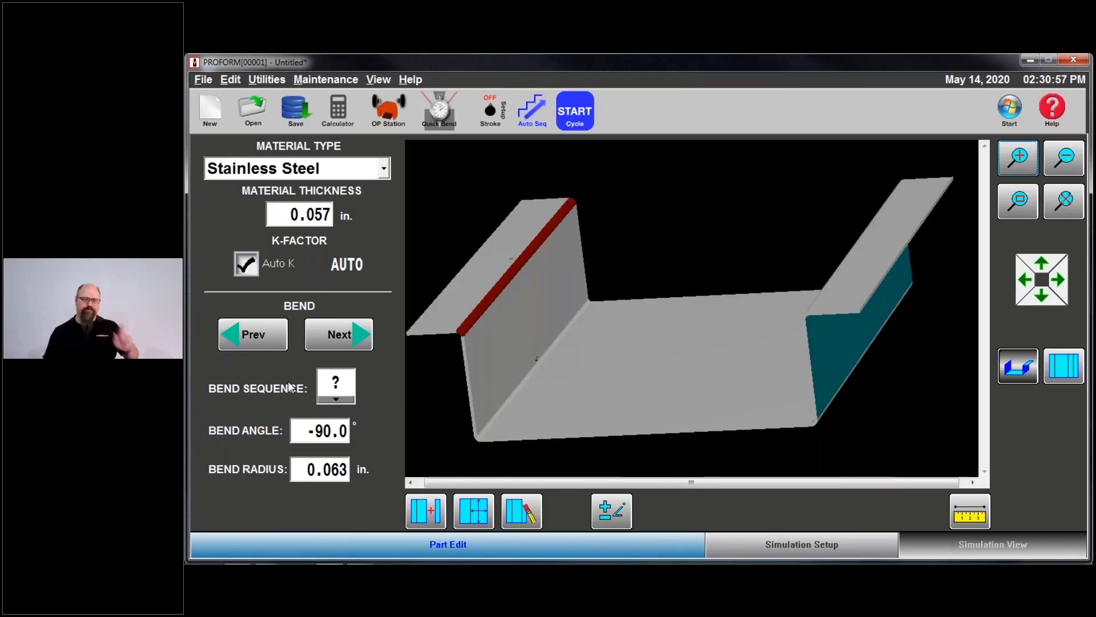
{"action": "left_click", "coordinate": [1063, 366]}
{"action": "scroll", "coordinate": [821, 410], "scroll_direction": "up", "scroll_amount": 2}
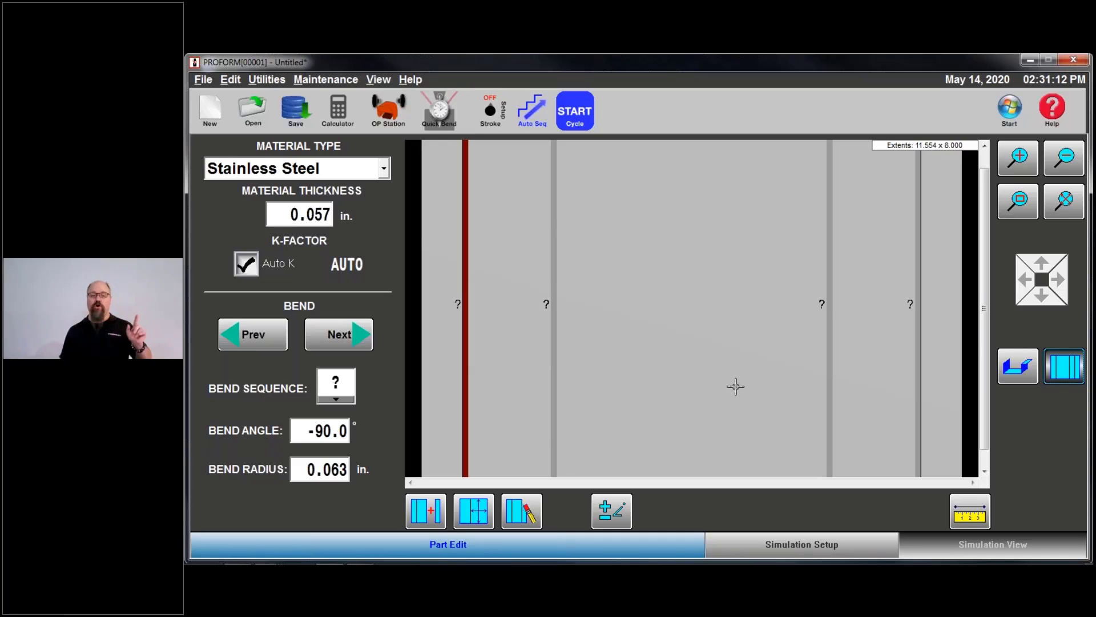
{"action": "left_click", "coordinate": [336, 393]}
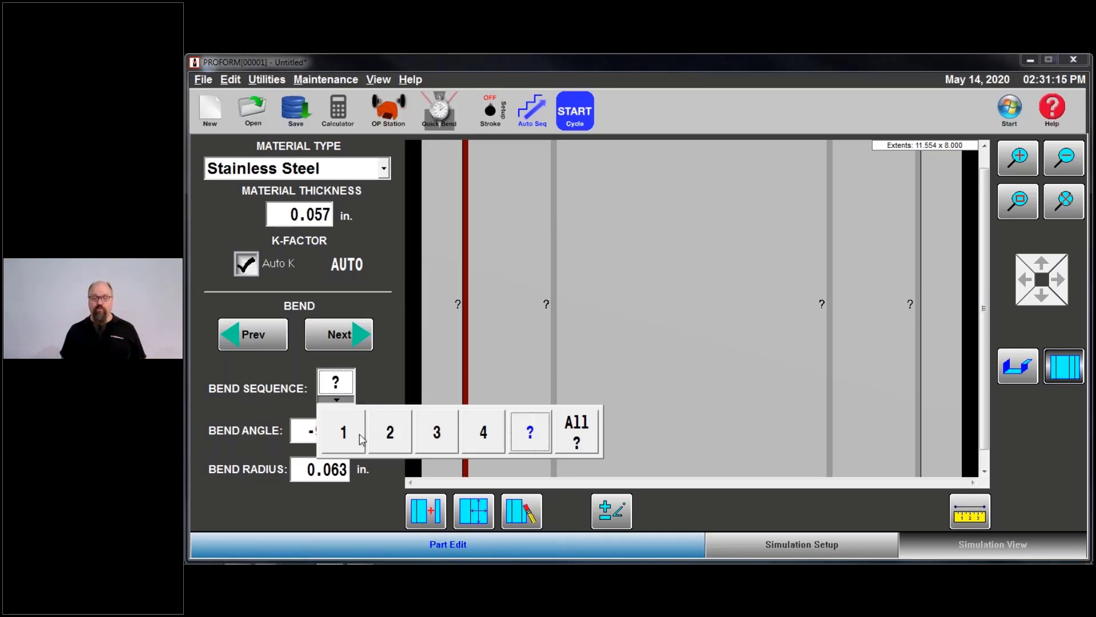
{"action": "left_click", "coordinate": [359, 439]}
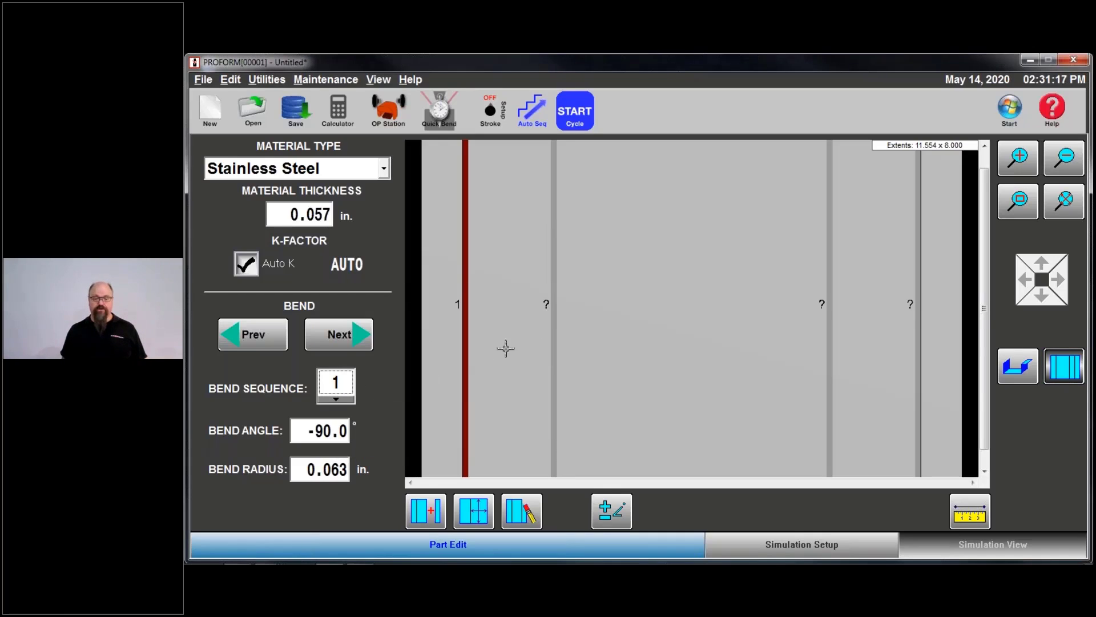
{"action": "left_click", "coordinate": [555, 326]}
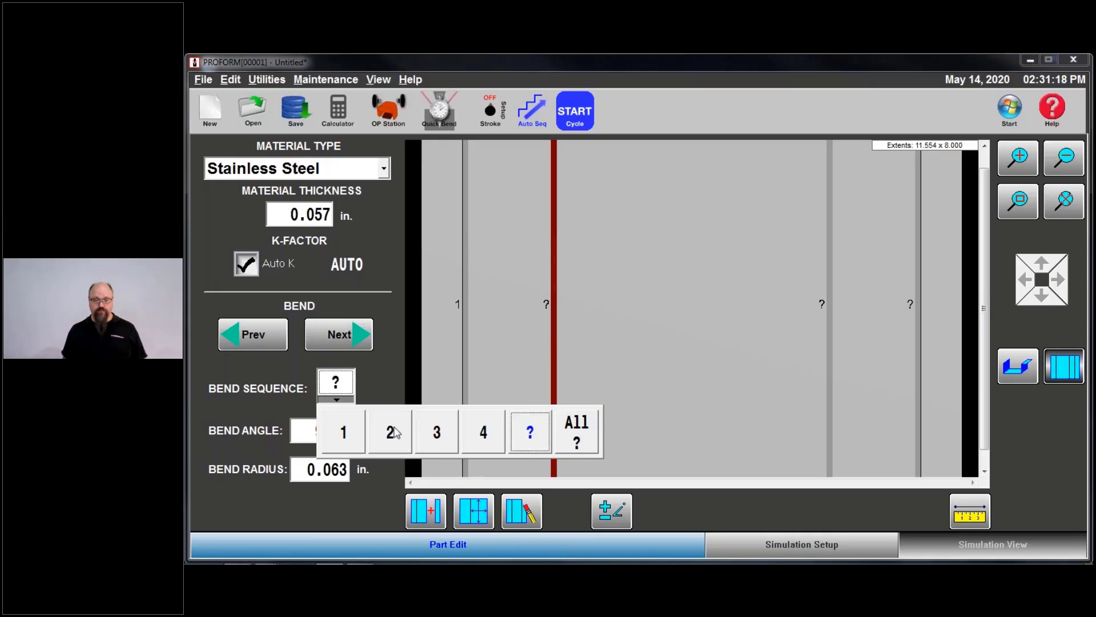
{"action": "left_click", "coordinate": [392, 432]}
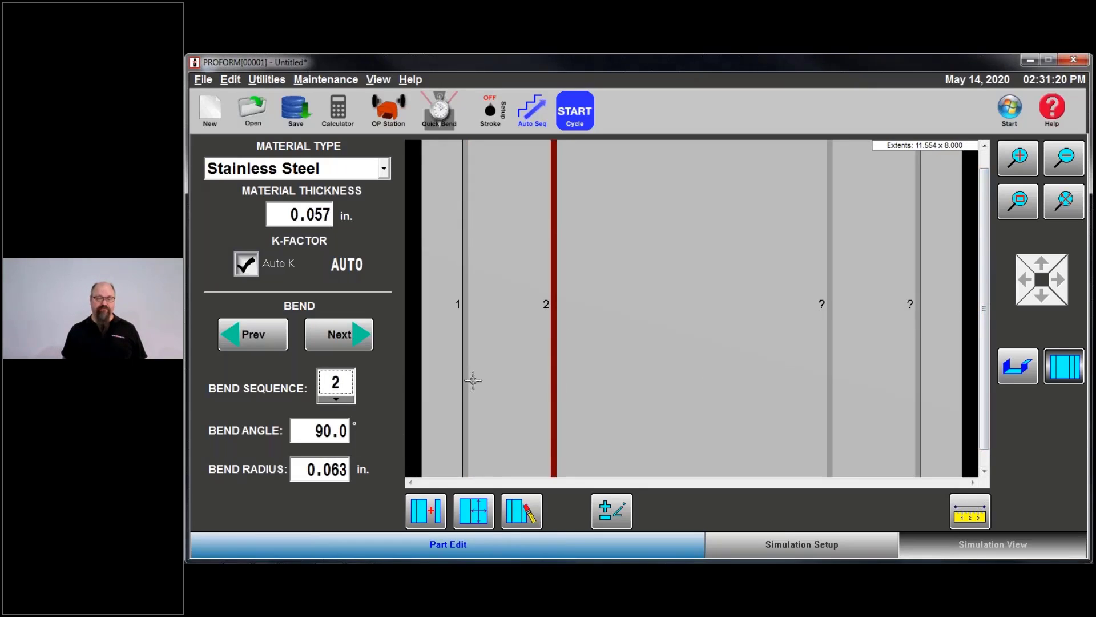
Reset the bend sequence of all bends to unassigned and return to the formed 3D view
{"action": "left_click", "coordinate": [336, 399]}
{"action": "left_click", "coordinate": [570, 453]}
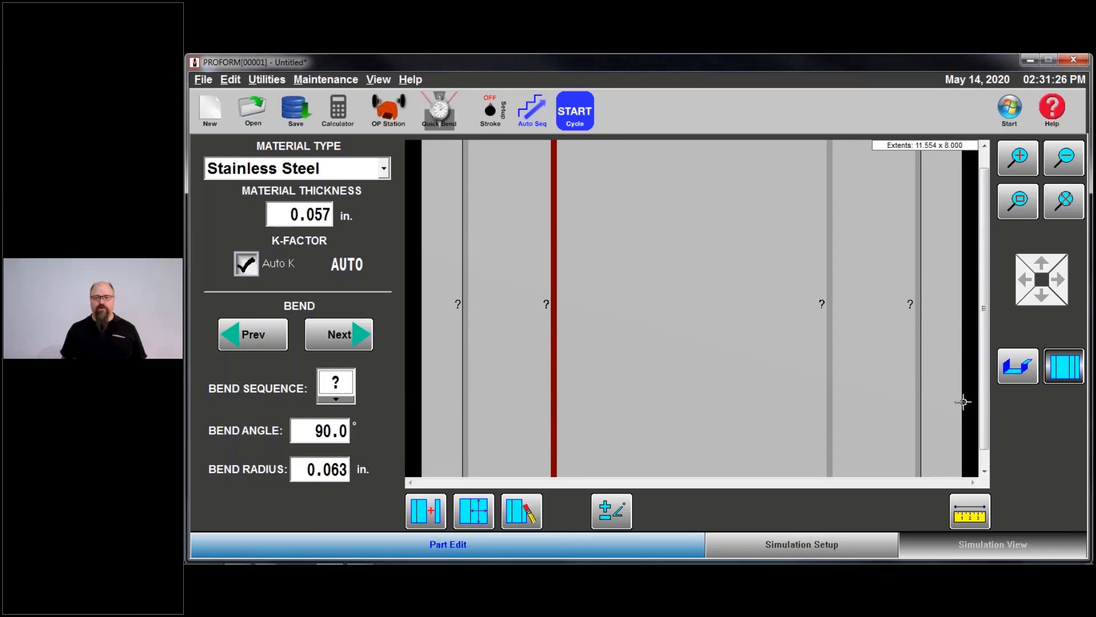
{"action": "left_click", "coordinate": [1017, 366]}
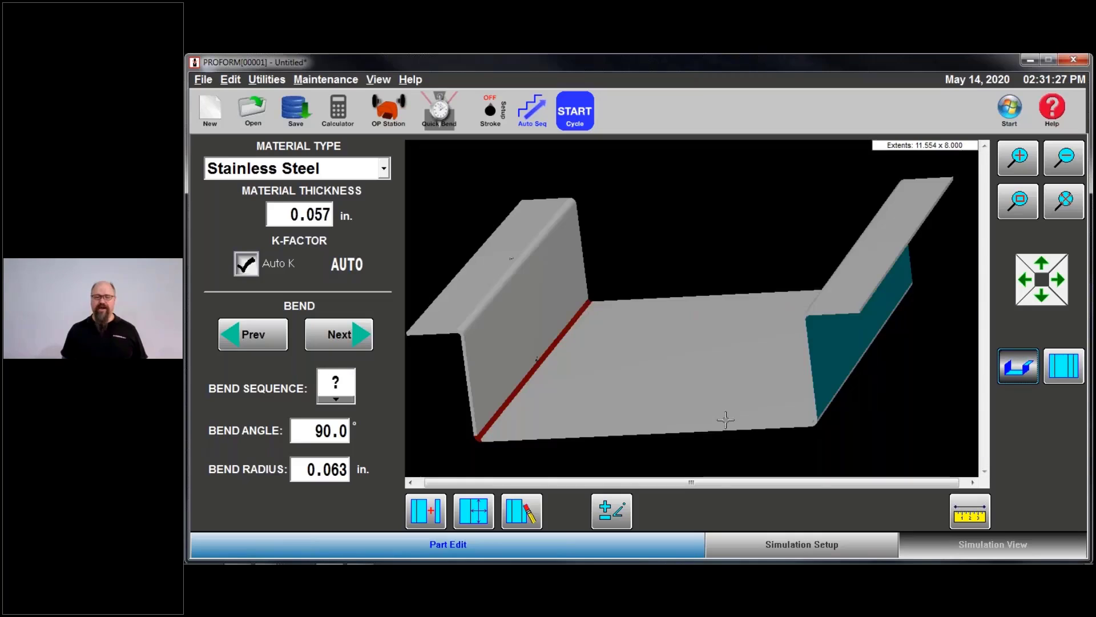
Go to the simulation setup and review the gage finger settings
{"action": "left_click", "coordinate": [772, 540]}
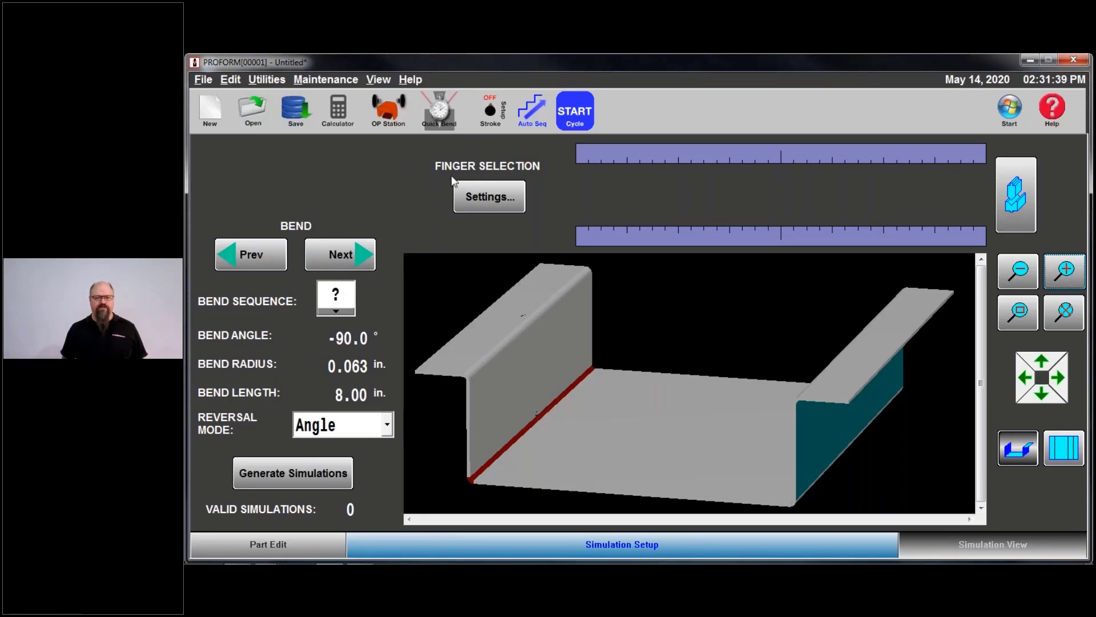
{"action": "left_click", "coordinate": [479, 199]}
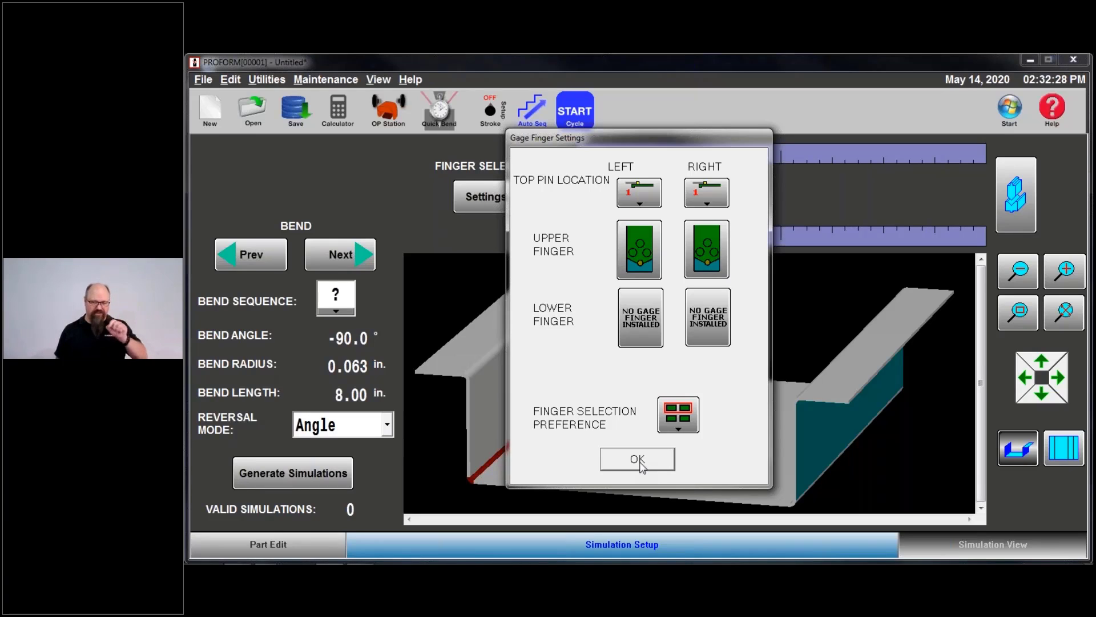
{"action": "left_click", "coordinate": [637, 460]}
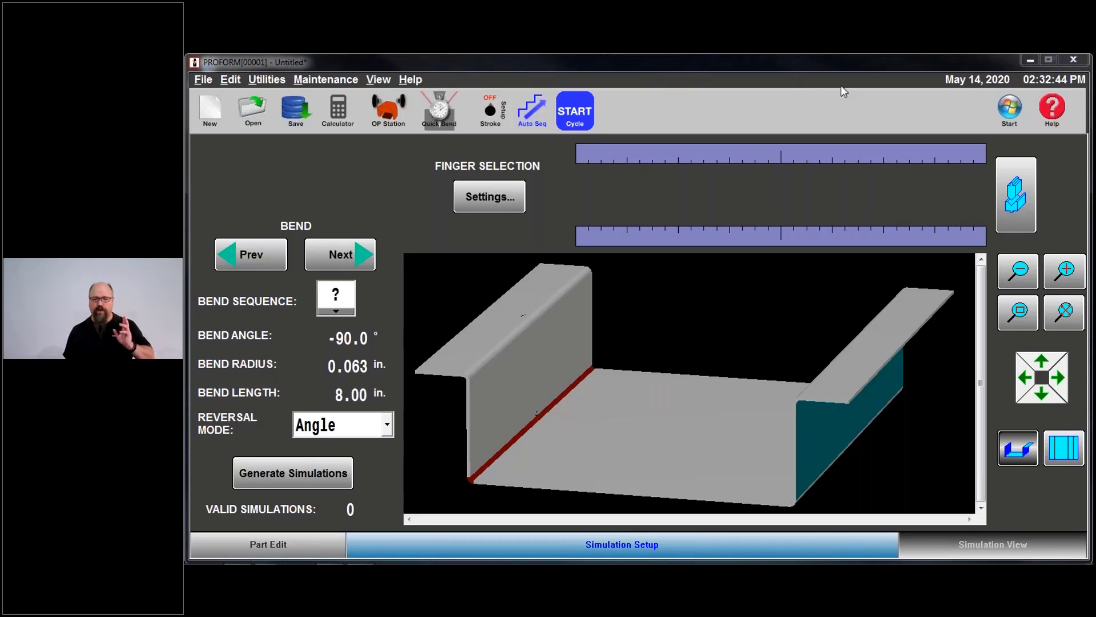
Open the tool layout, compare the lower tools and add lower tool 50022 to the layout
{"action": "left_click", "coordinate": [1015, 204]}
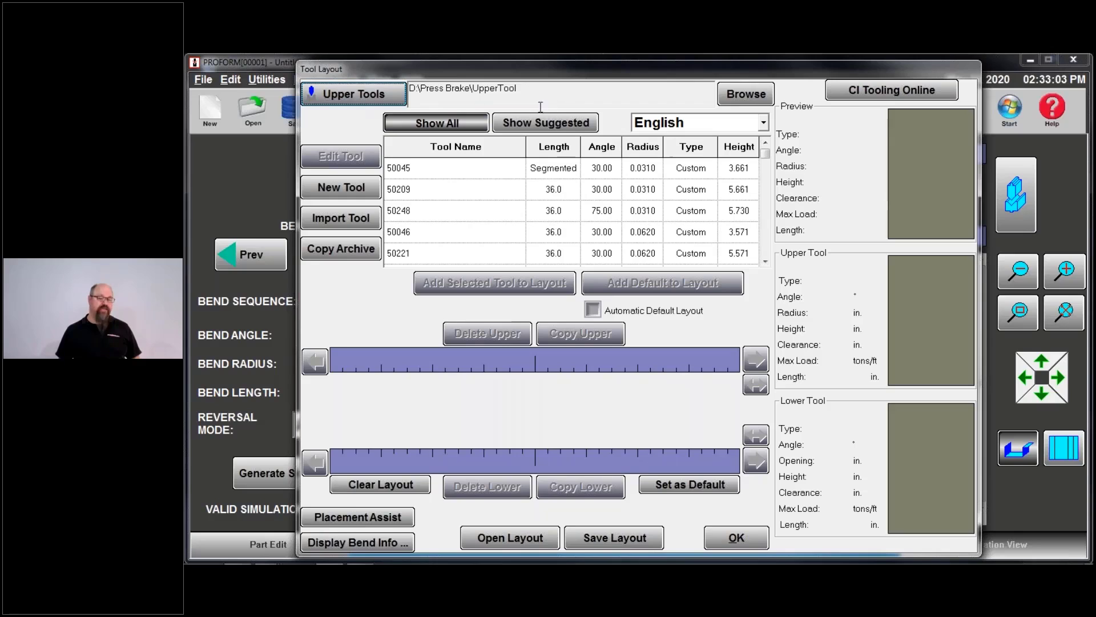
{"action": "left_click", "coordinate": [364, 100]}
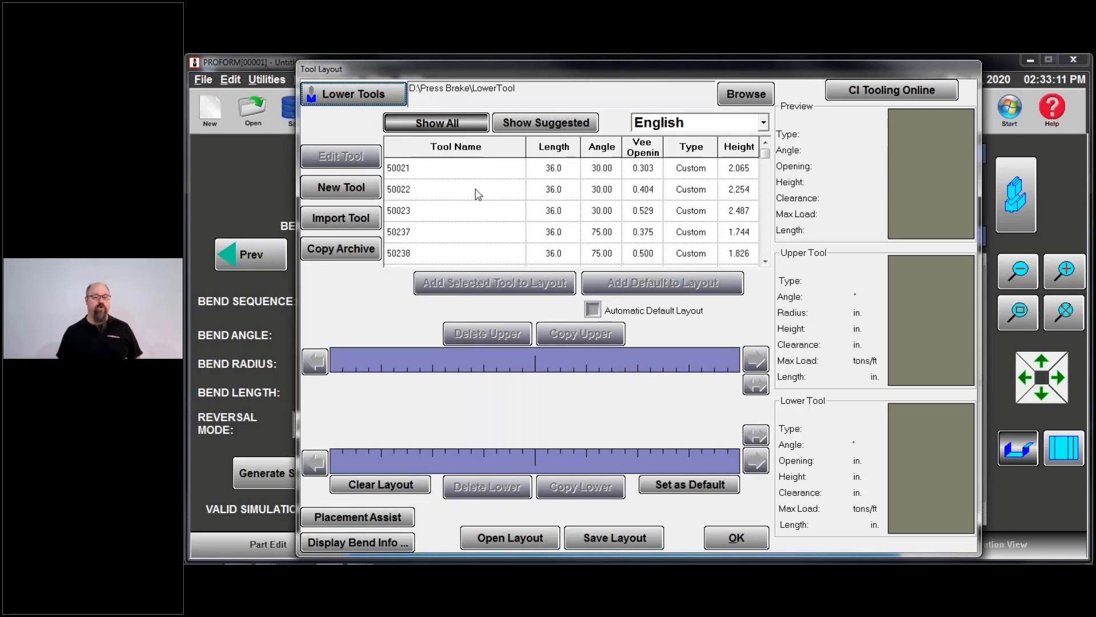
{"action": "left_click", "coordinate": [437, 190]}
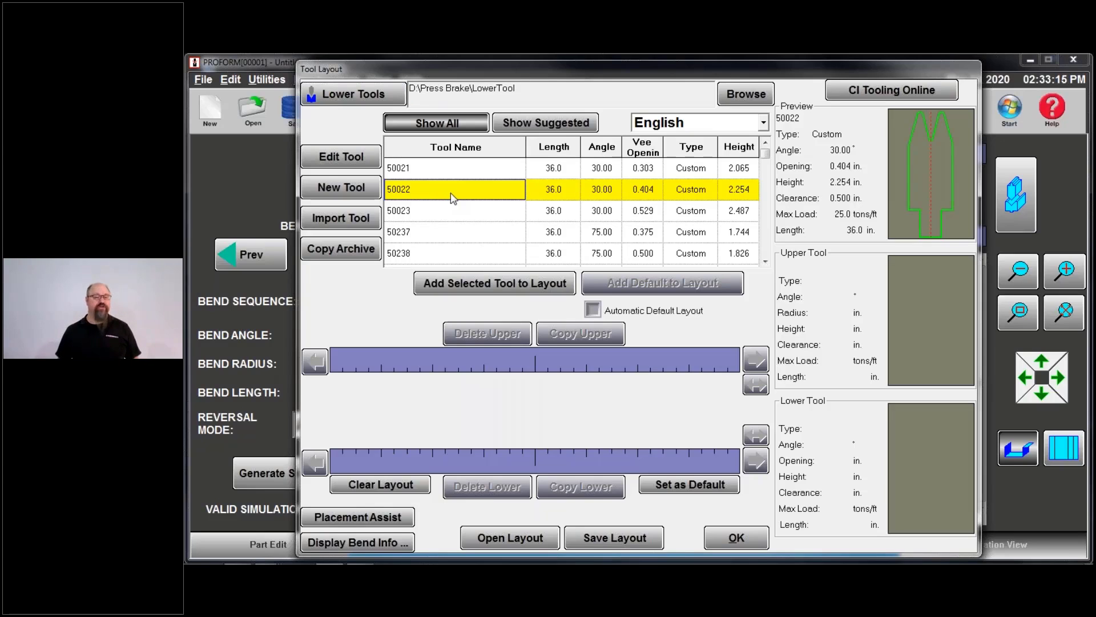
{"action": "left_click", "coordinate": [458, 240]}
{"action": "left_click", "coordinate": [460, 254]}
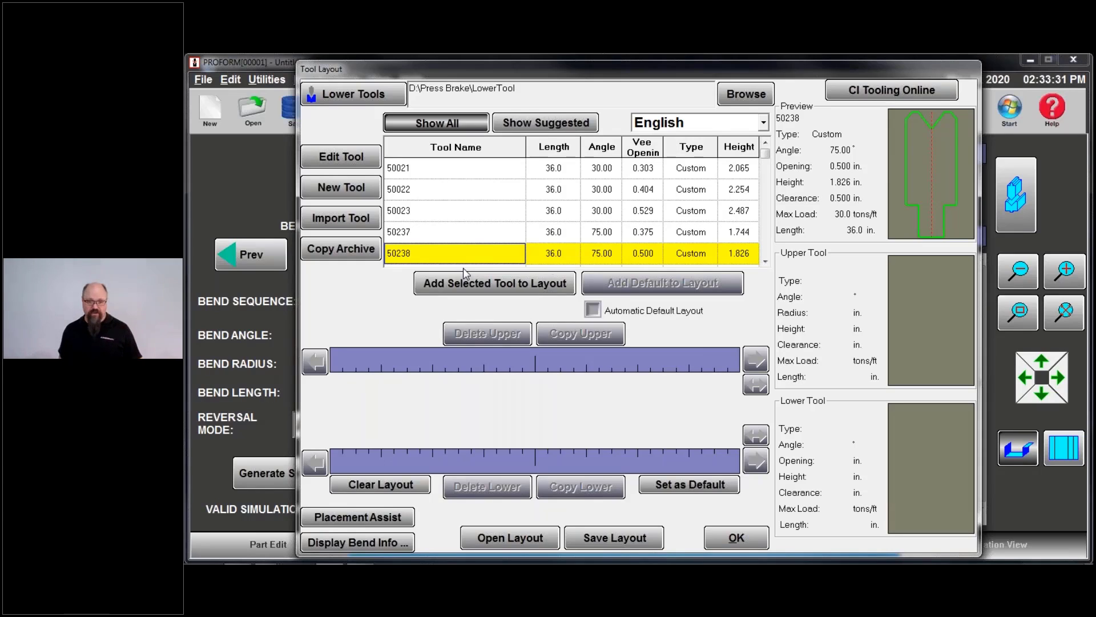
{"action": "left_click", "coordinate": [495, 196]}
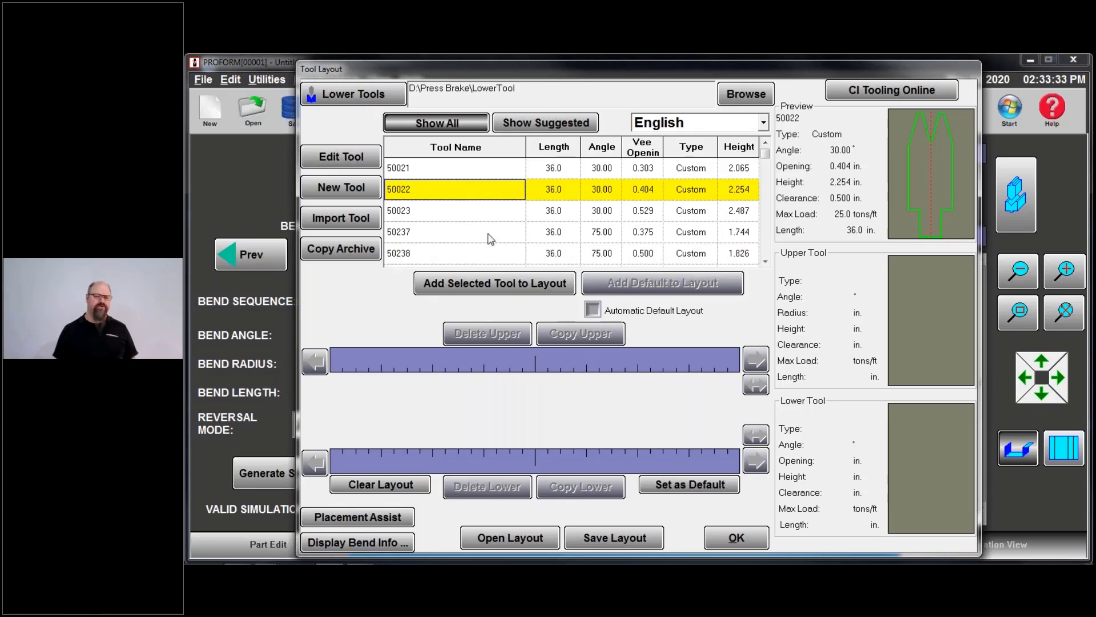
{"action": "double_click", "coordinate": [418, 192]}
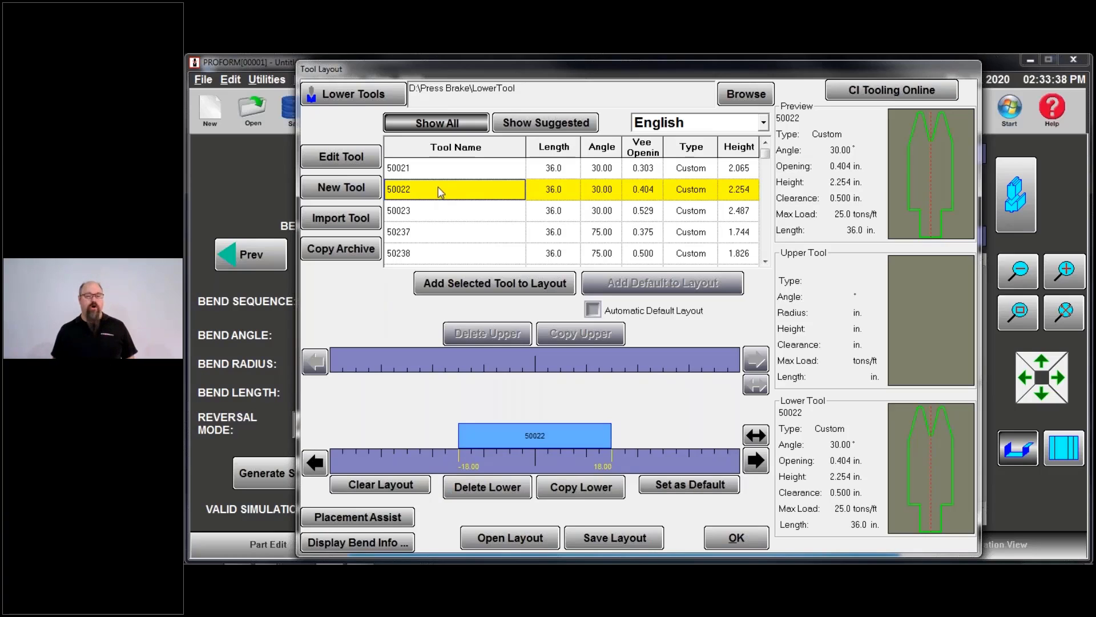
Add a second lower tool 50022 to the layout and delete it again
{"action": "left_click", "coordinate": [483, 284]}
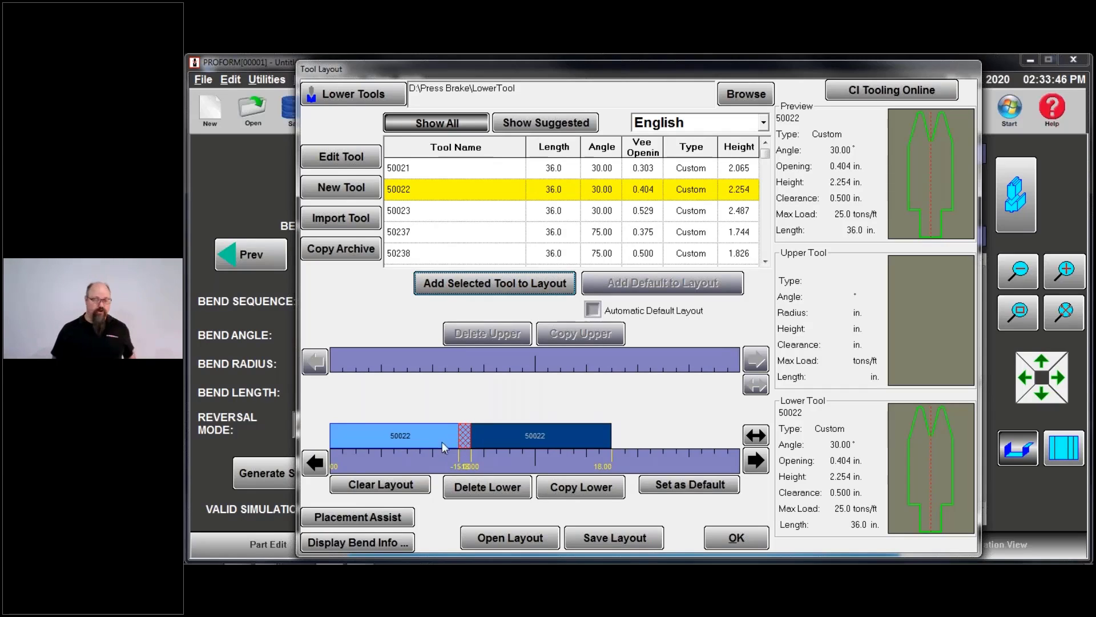
{"action": "left_click", "coordinate": [488, 489]}
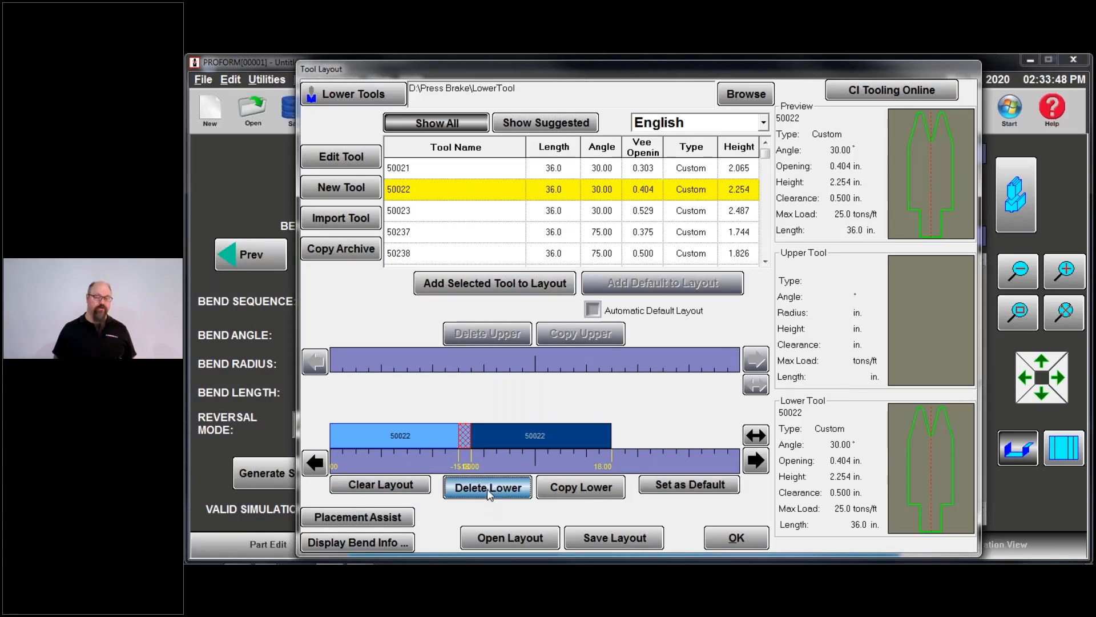
{"action": "left_click", "coordinate": [594, 349]}
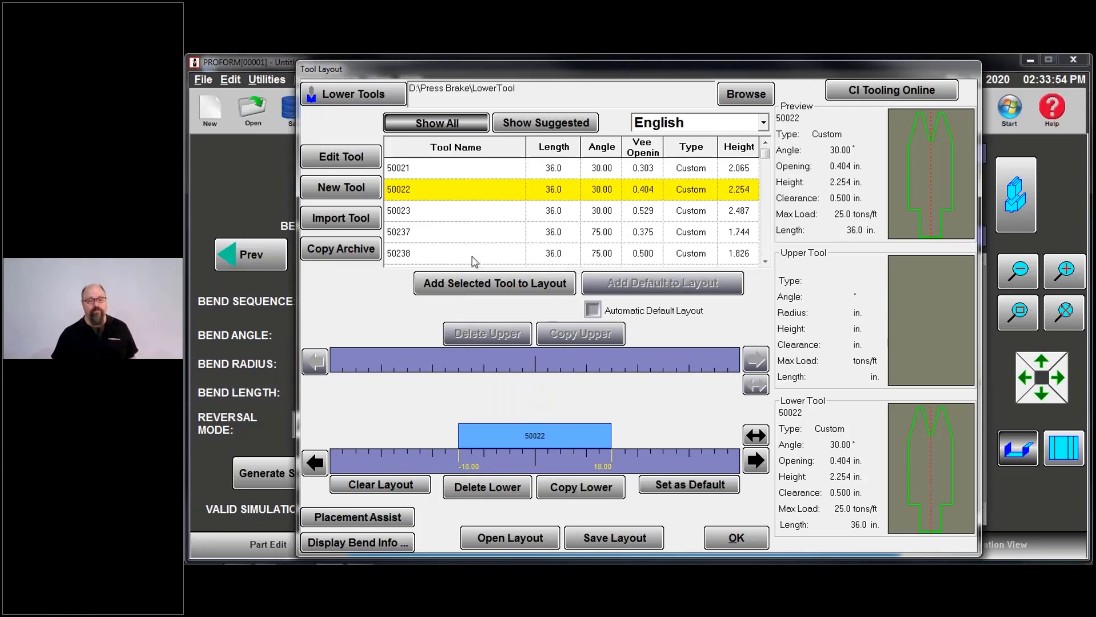
Compare the angles and vee openings of the listed lower tools against tool 50022
{"action": "left_click", "coordinate": [474, 228]}
{"action": "scroll", "coordinate": [484, 231], "scroll_direction": "down", "scroll_amount": 5}
{"action": "scroll", "coordinate": [482, 228], "scroll_direction": "up", "scroll_amount": 10}
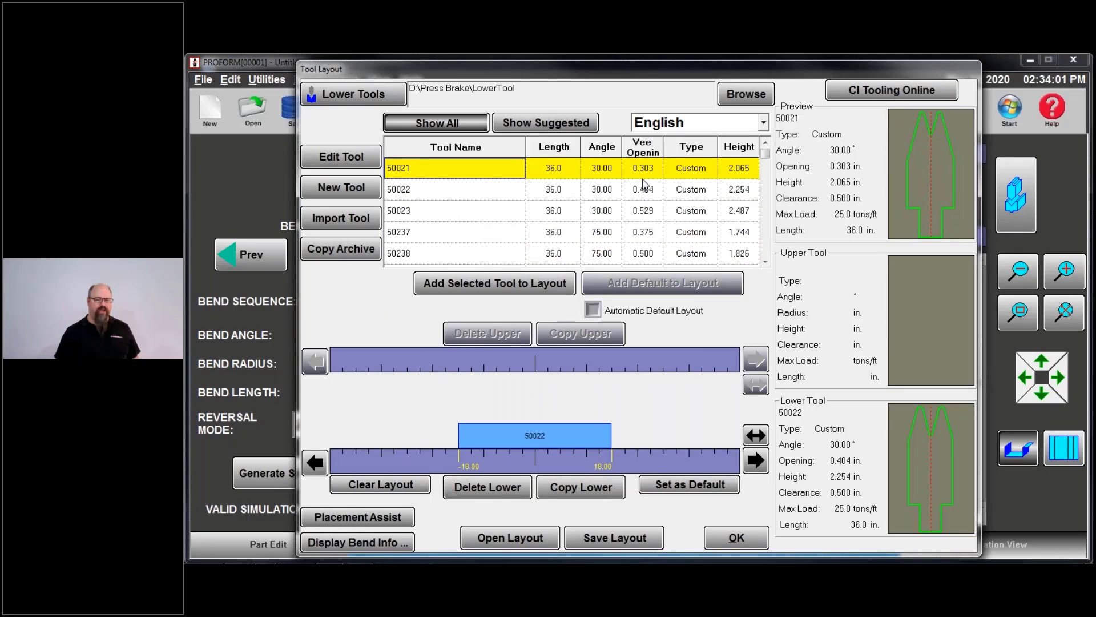
{"action": "scroll", "coordinate": [642, 213], "scroll_direction": "down", "scroll_amount": 2}
{"action": "scroll", "coordinate": [641, 212], "scroll_direction": "down", "scroll_amount": 2}
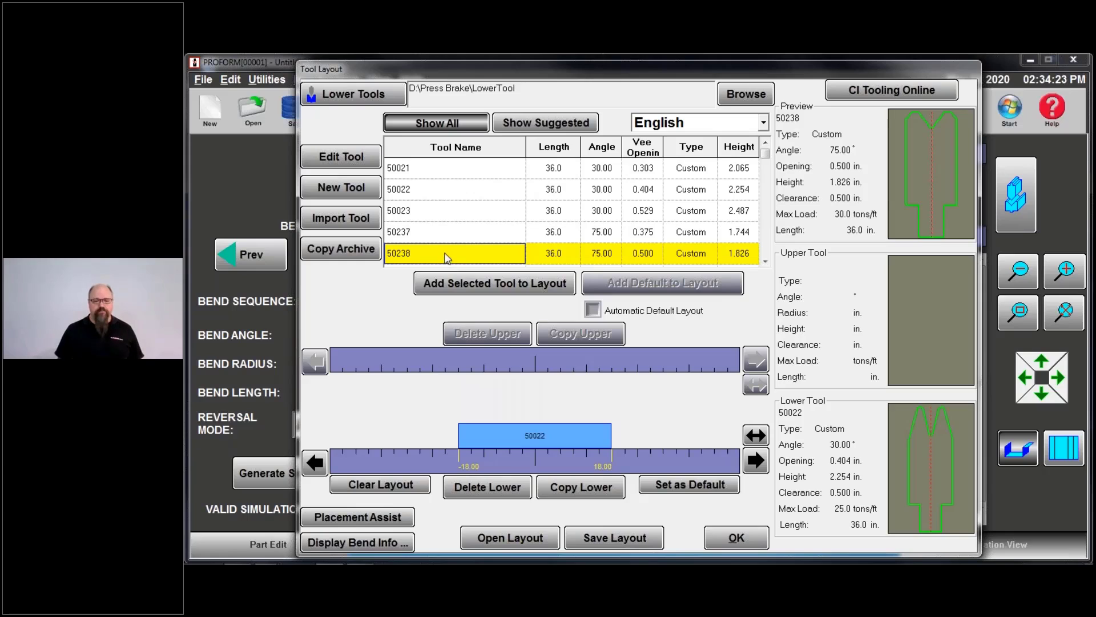
{"action": "left_click", "coordinate": [542, 193]}
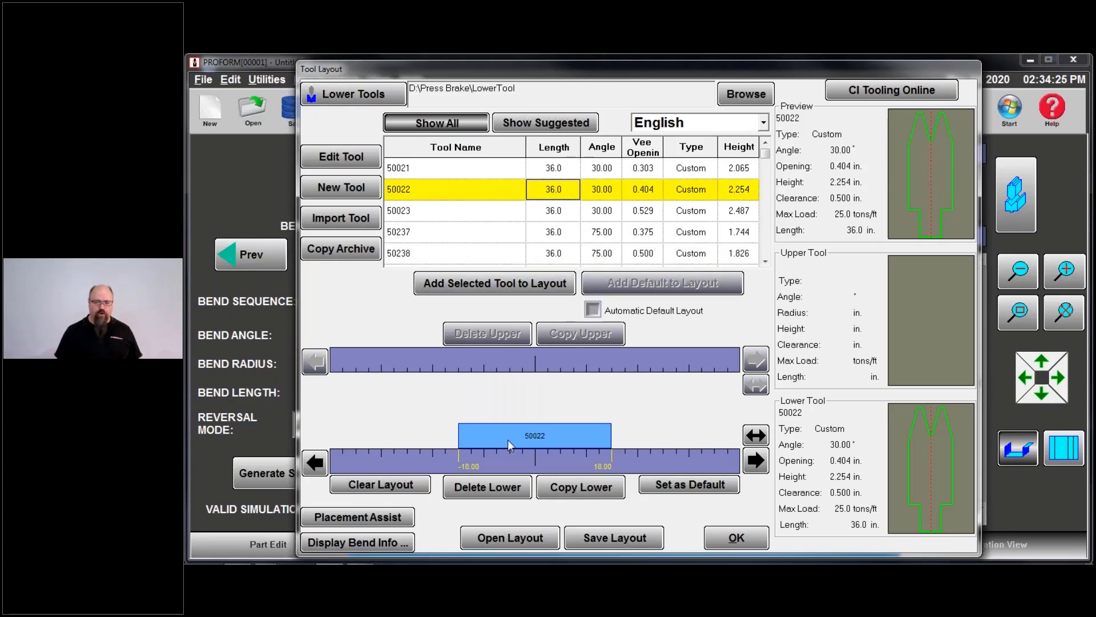
Compare the profiles of upper tools 50045, 50209 and 50248, and add upper tool 50209 to the layout
{"action": "left_click", "coordinate": [354, 96]}
{"action": "left_click", "coordinate": [354, 96]}
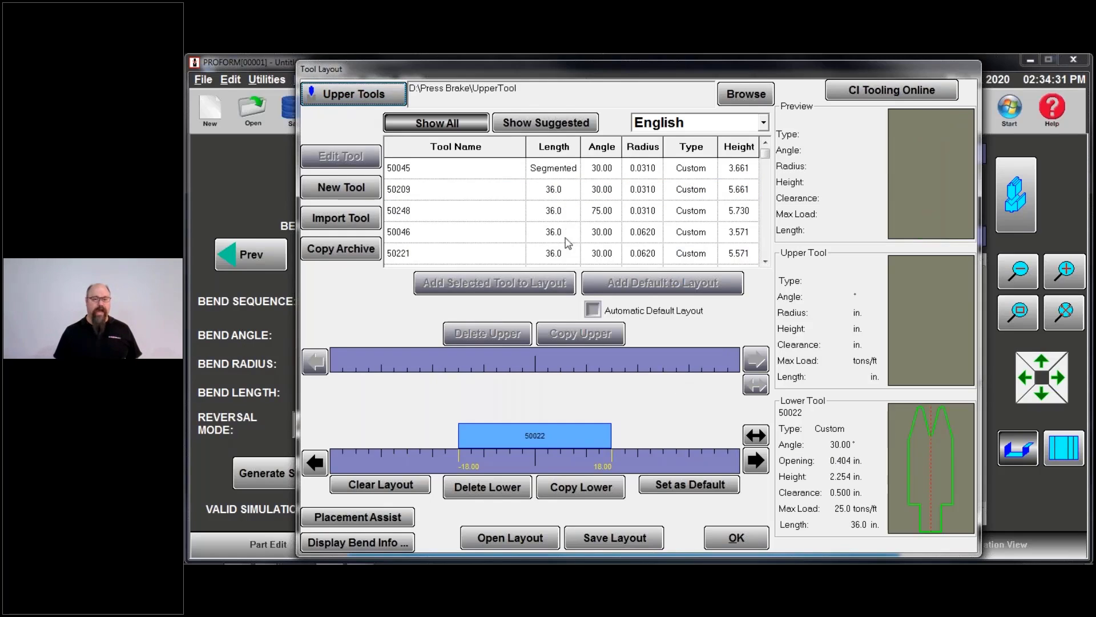
{"action": "left_click", "coordinate": [491, 190]}
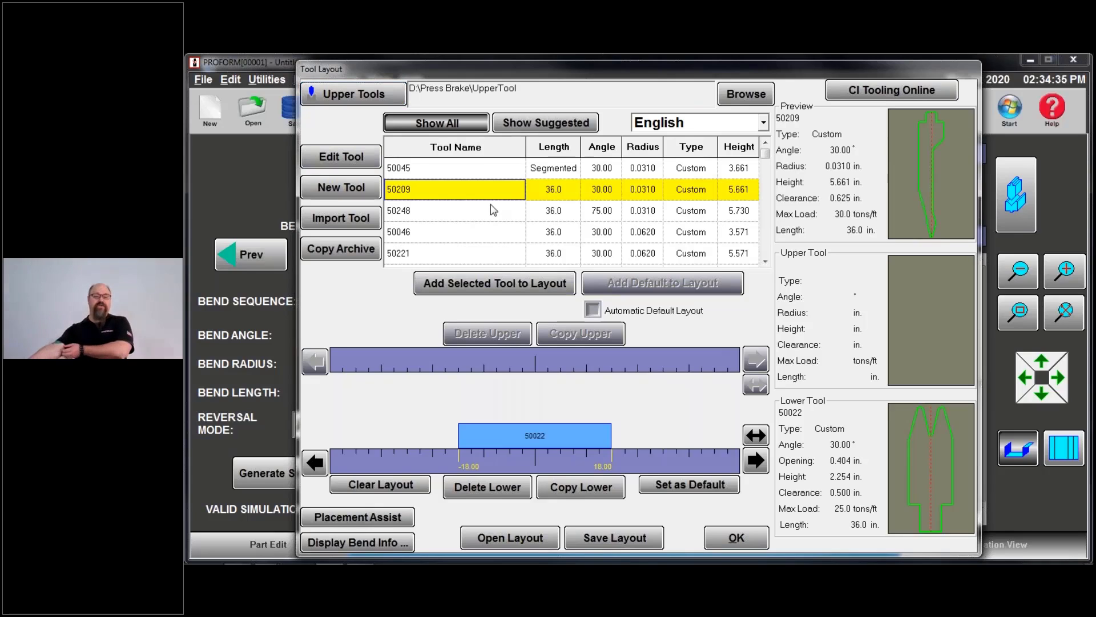
{"action": "left_click", "coordinate": [494, 213]}
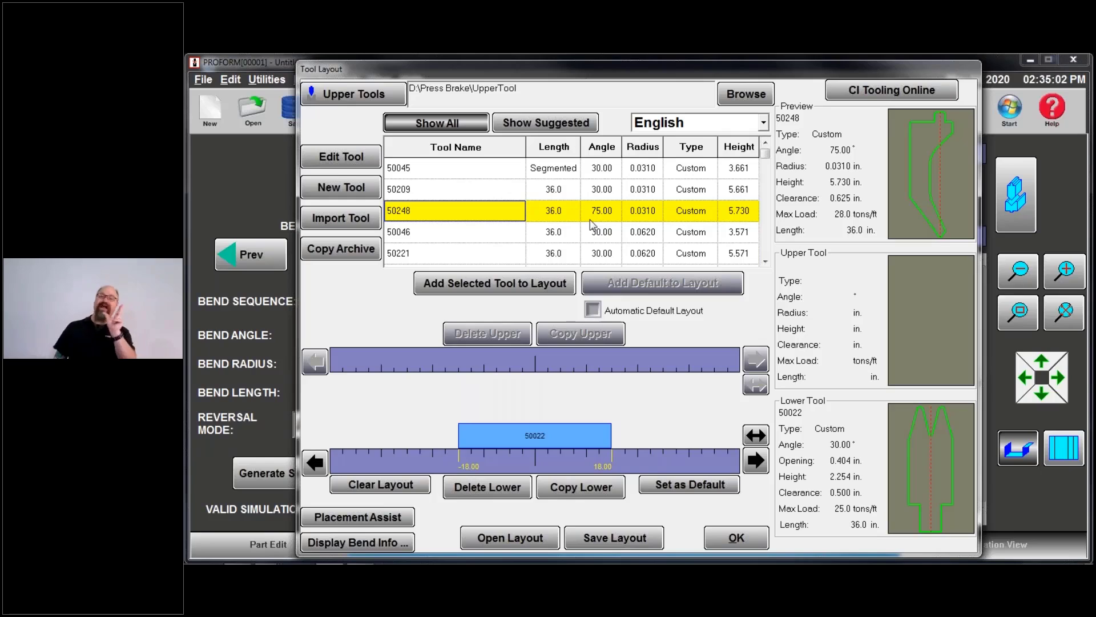
{"action": "left_click", "coordinate": [516, 193]}
{"action": "left_click", "coordinate": [489, 171]}
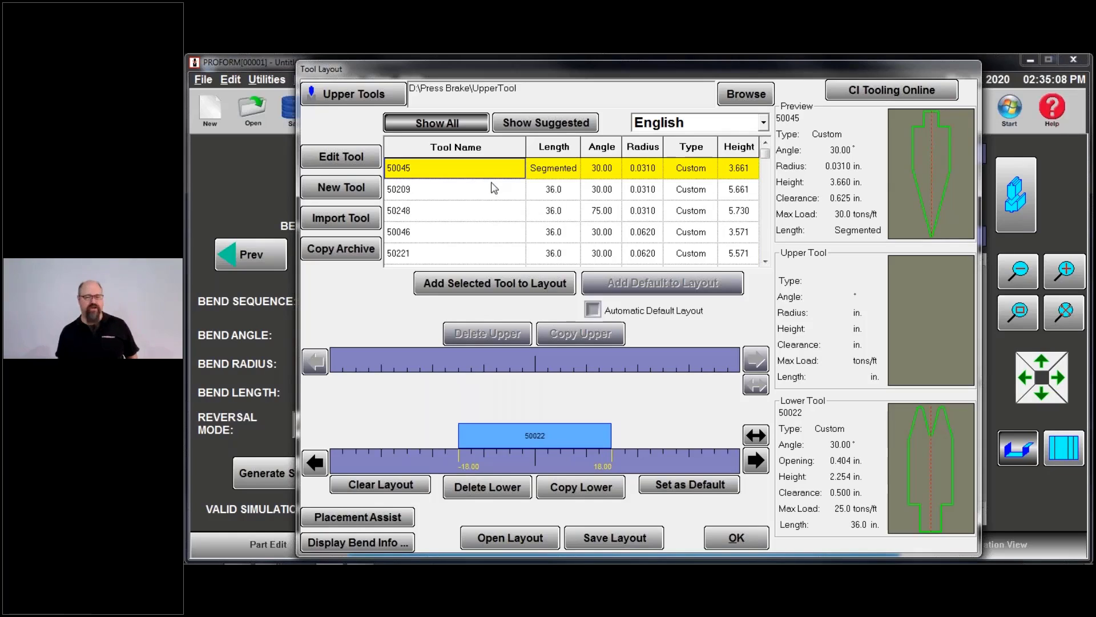
{"action": "left_click", "coordinate": [493, 188]}
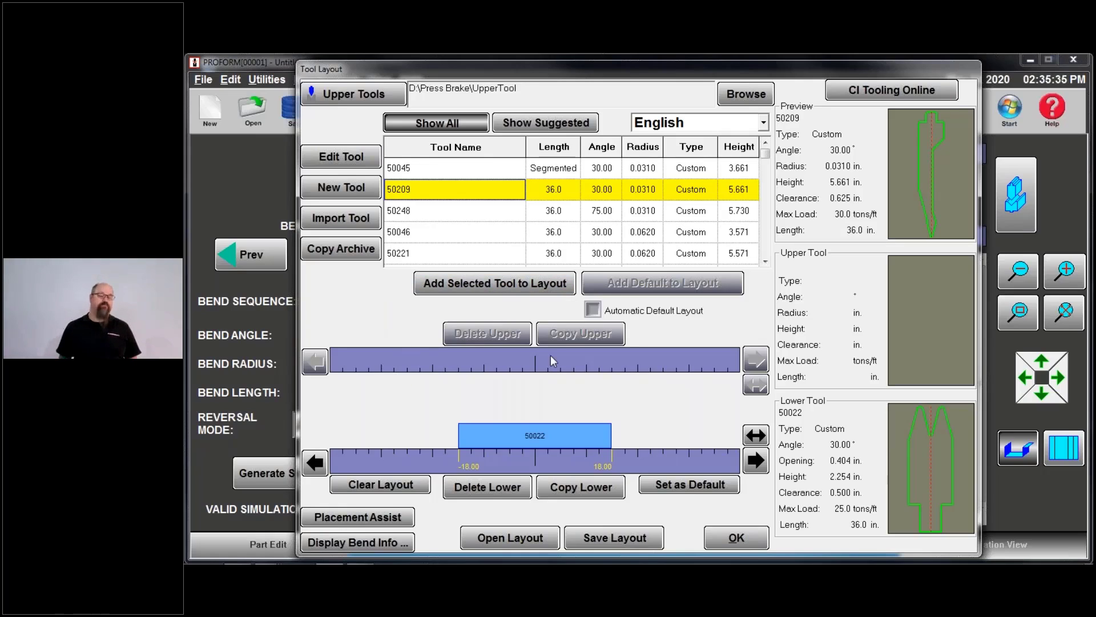
{"action": "left_click", "coordinate": [547, 284]}
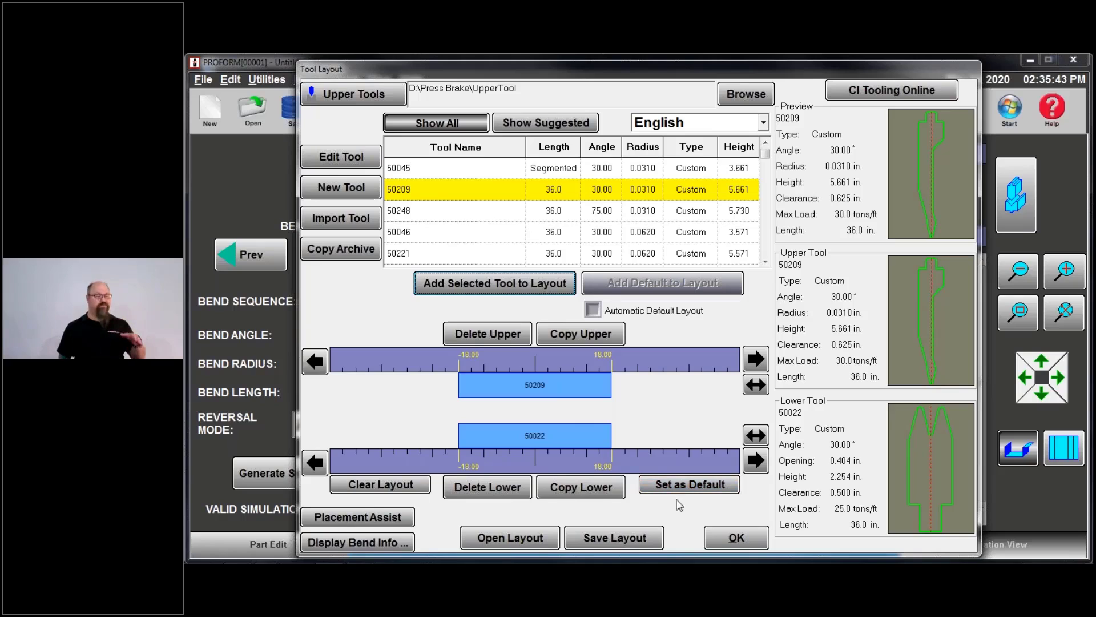
Accept the tool layout, keep Angle as the reversal mode and generate the bend simulations
{"action": "left_click", "coordinate": [724, 542]}
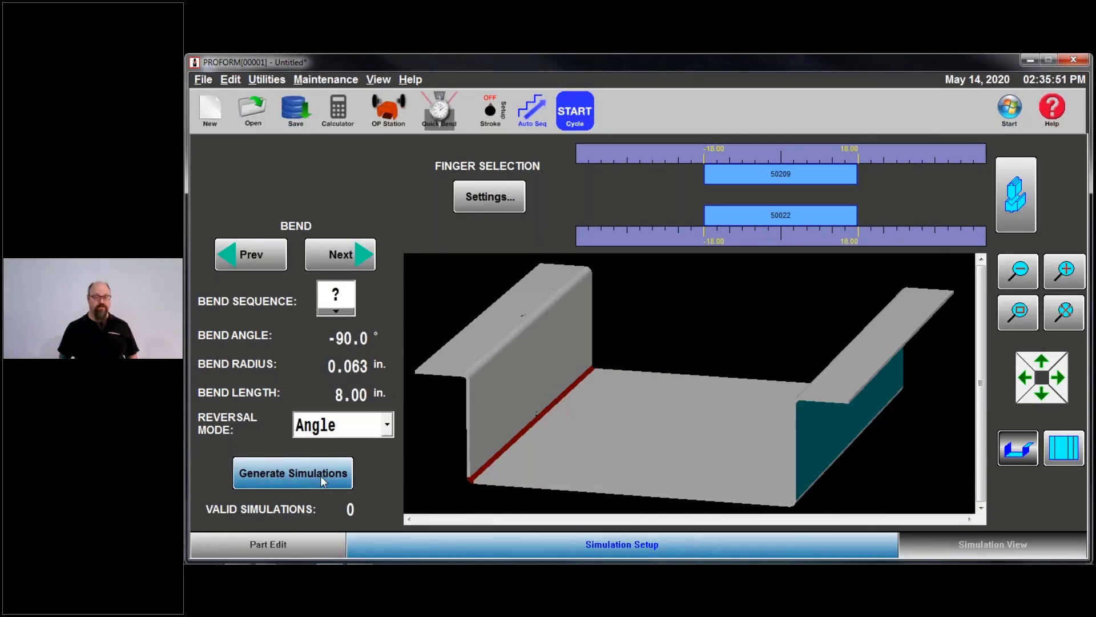
{"action": "left_click", "coordinate": [350, 425]}
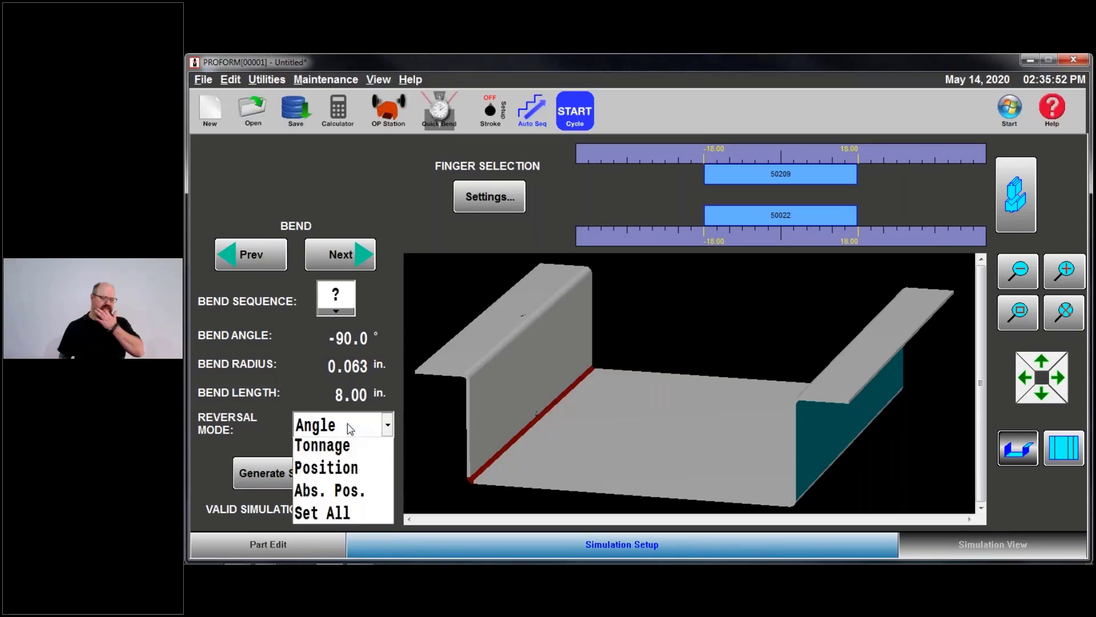
{"action": "left_click", "coordinate": [304, 385]}
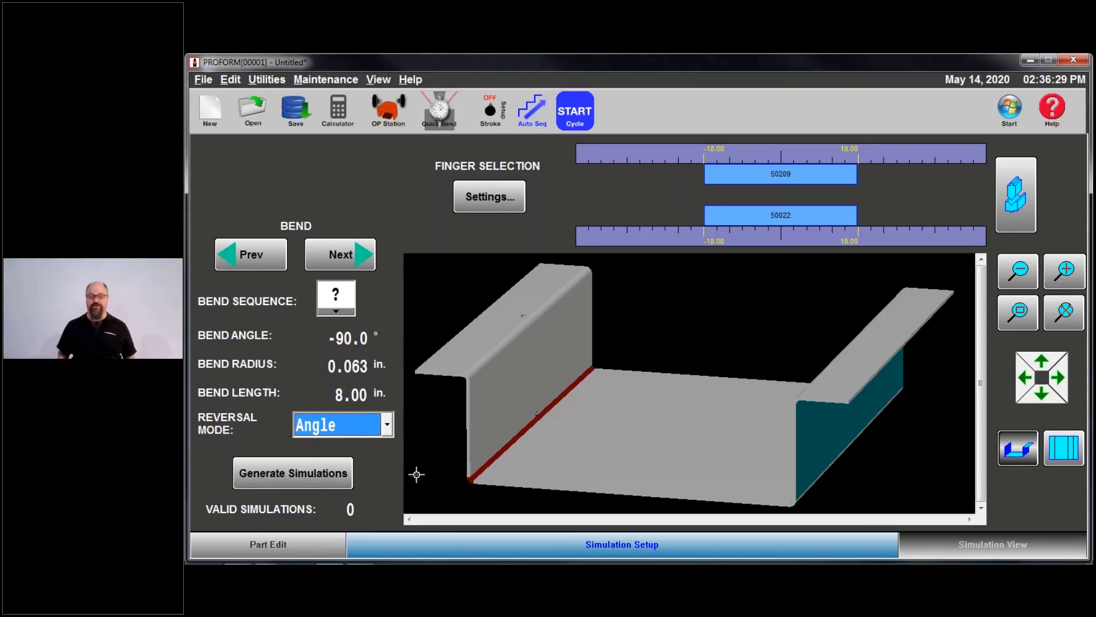
{"action": "left_click", "coordinate": [293, 473]}
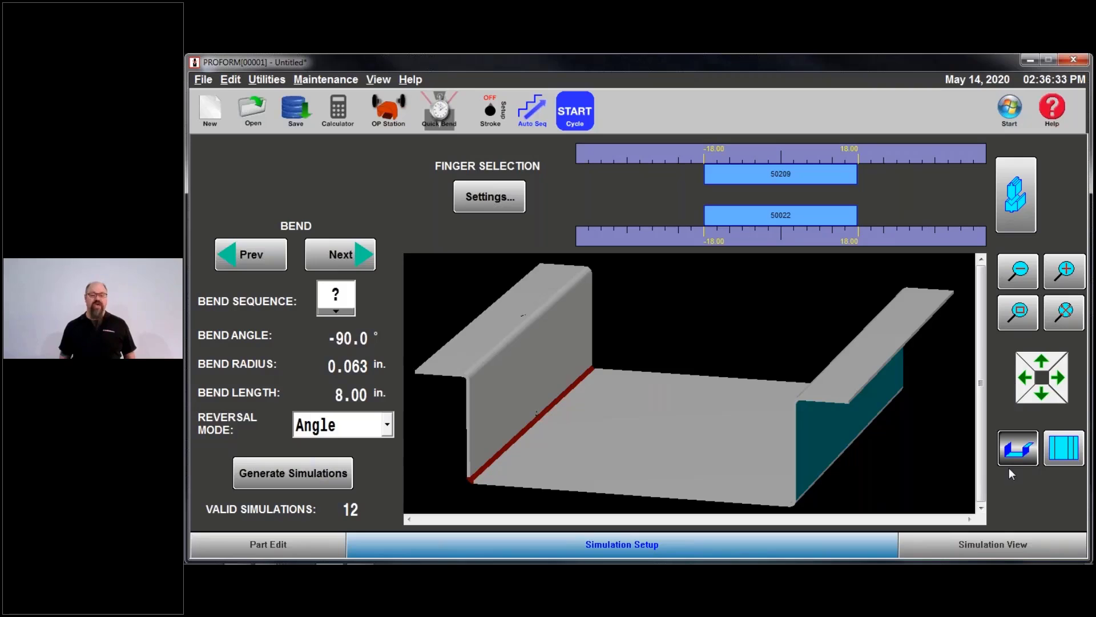
Turn off showing the generate simulation window in the CAD preferences of the configuration
{"action": "left_click", "coordinate": [323, 80]}
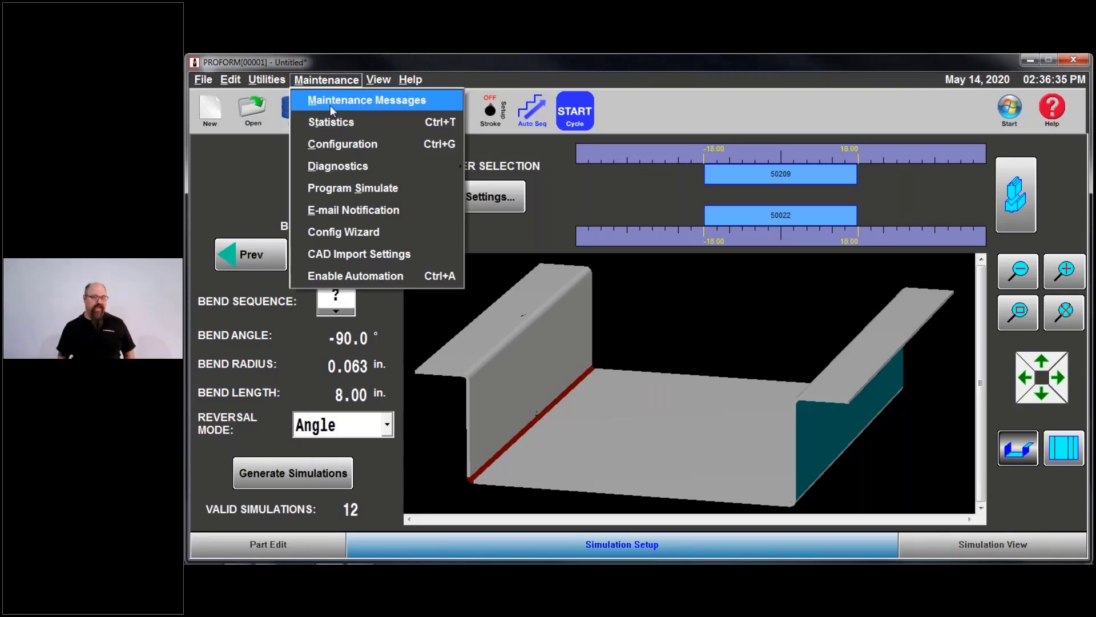
{"action": "left_click", "coordinate": [342, 144]}
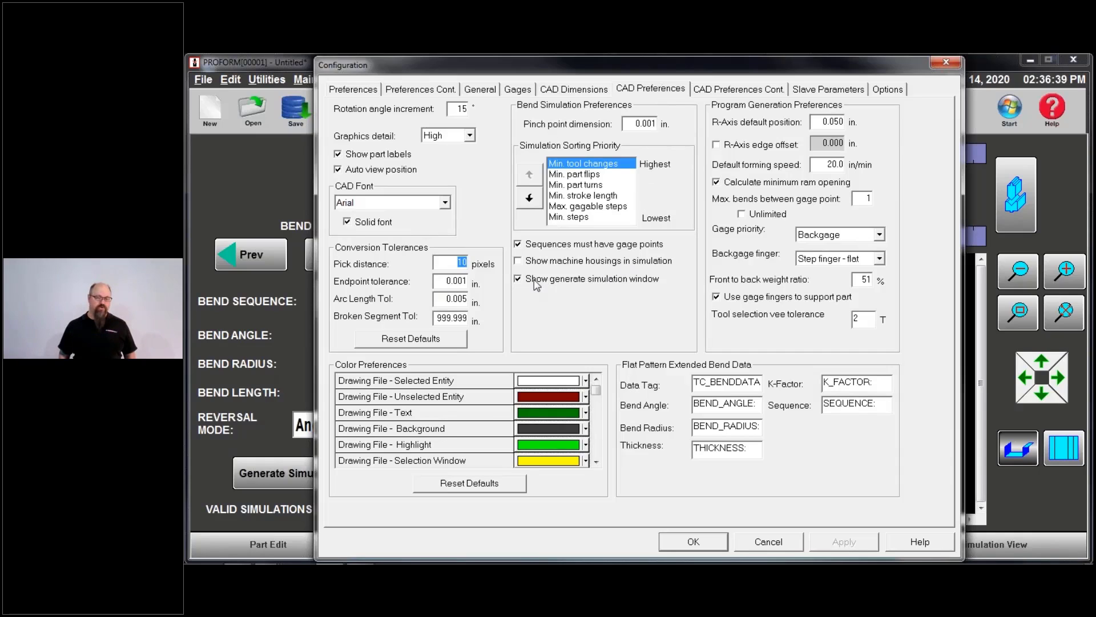
{"action": "left_click", "coordinate": [536, 283]}
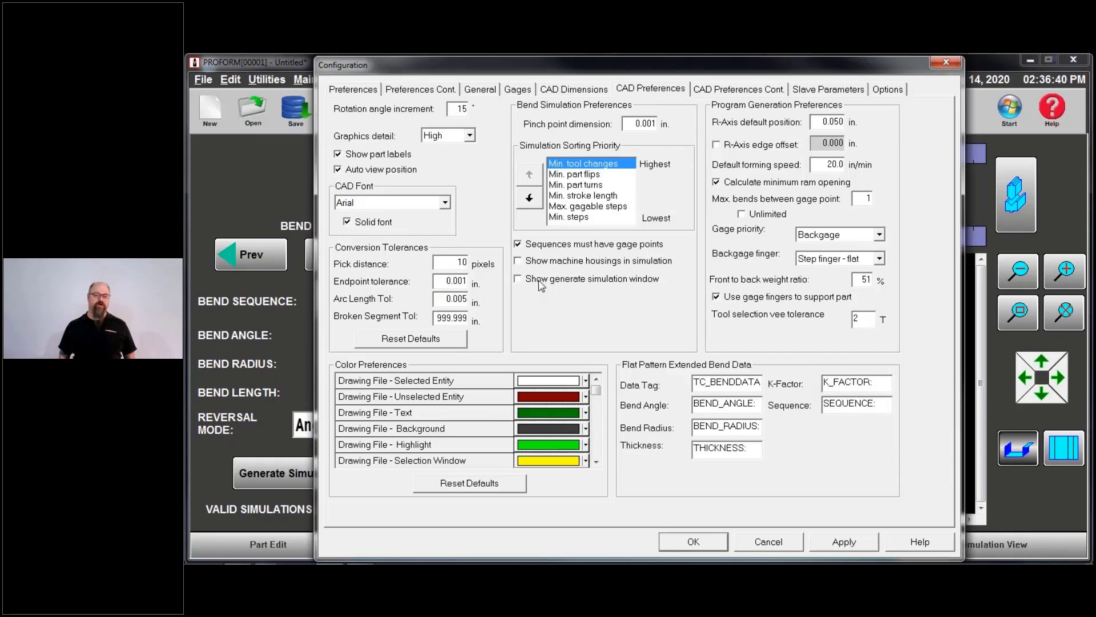
{"action": "left_click", "coordinate": [719, 547]}
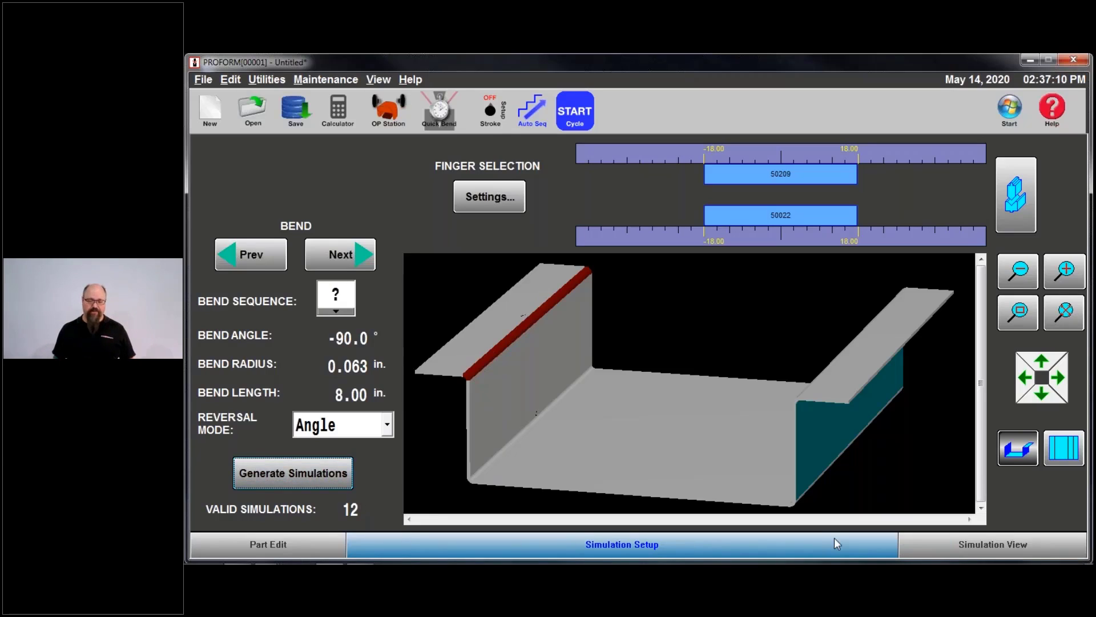
Open the simulation view and inspect the press brake, tooling and flat part at step 1 of simulation 1 from an angled view
{"action": "left_click", "coordinate": [973, 548]}
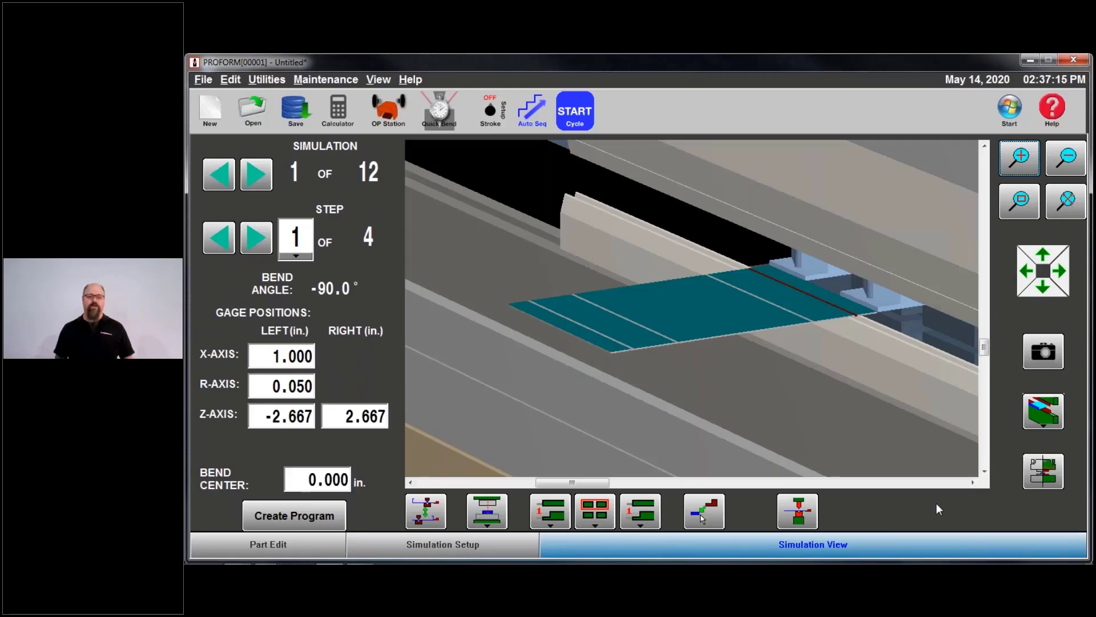
{"action": "scroll", "coordinate": [862, 433], "scroll_direction": "down", "scroll_amount": 5}
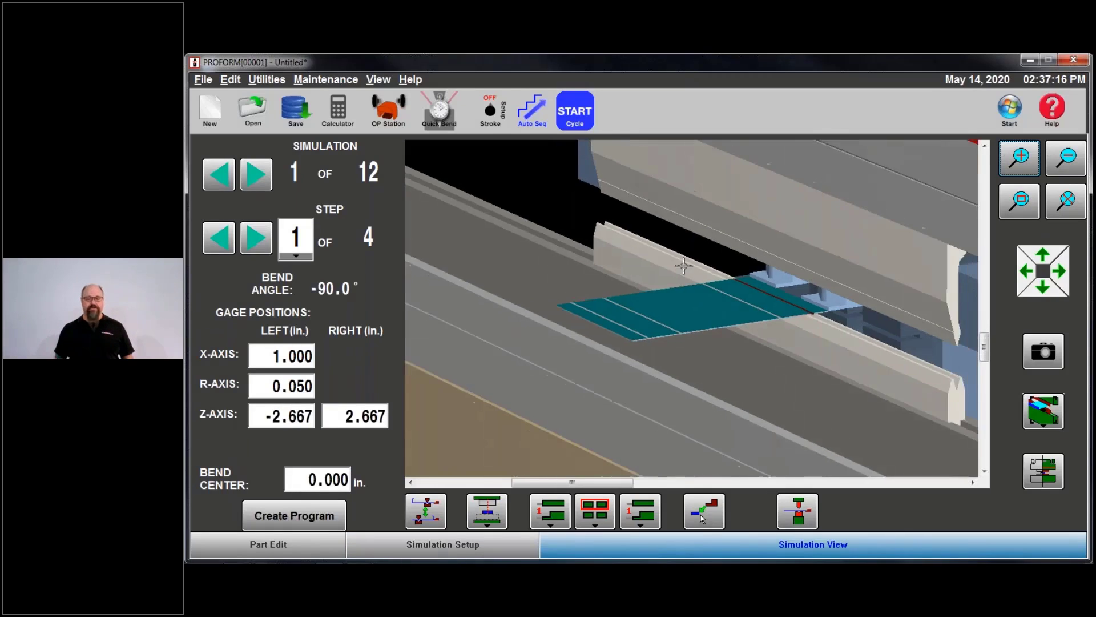
{"action": "scroll", "coordinate": [699, 268], "scroll_direction": "down", "scroll_amount": 5}
{"action": "left_click_drag", "start_coordinate": [719, 350], "coordinate": [690, 382]}
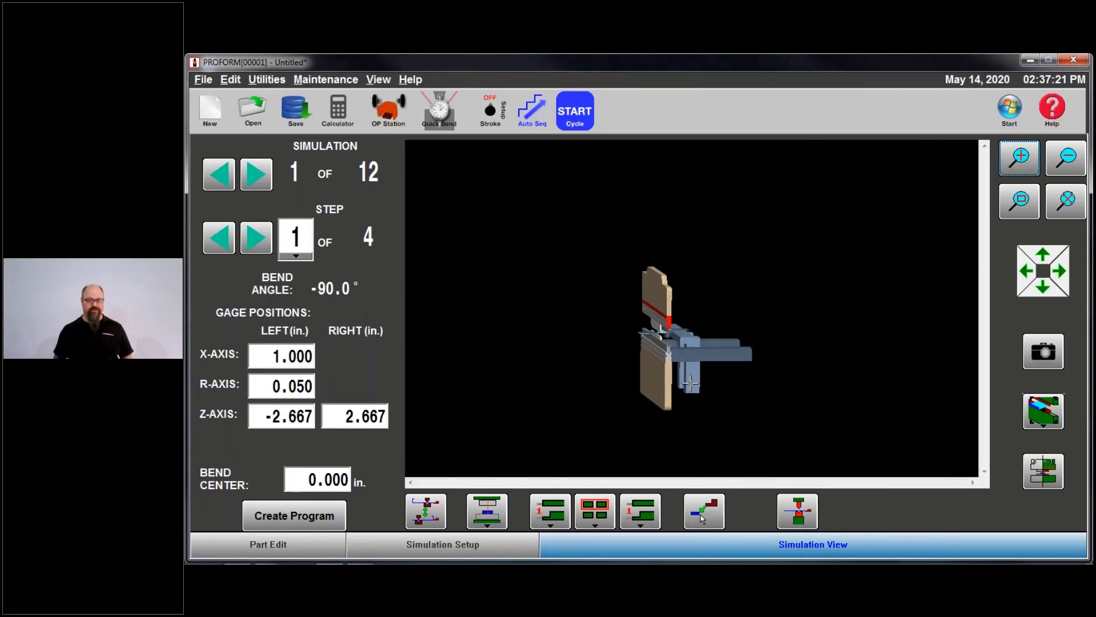
{"action": "left_click", "coordinate": [1043, 411]}
{"action": "left_click", "coordinate": [1051, 337]}
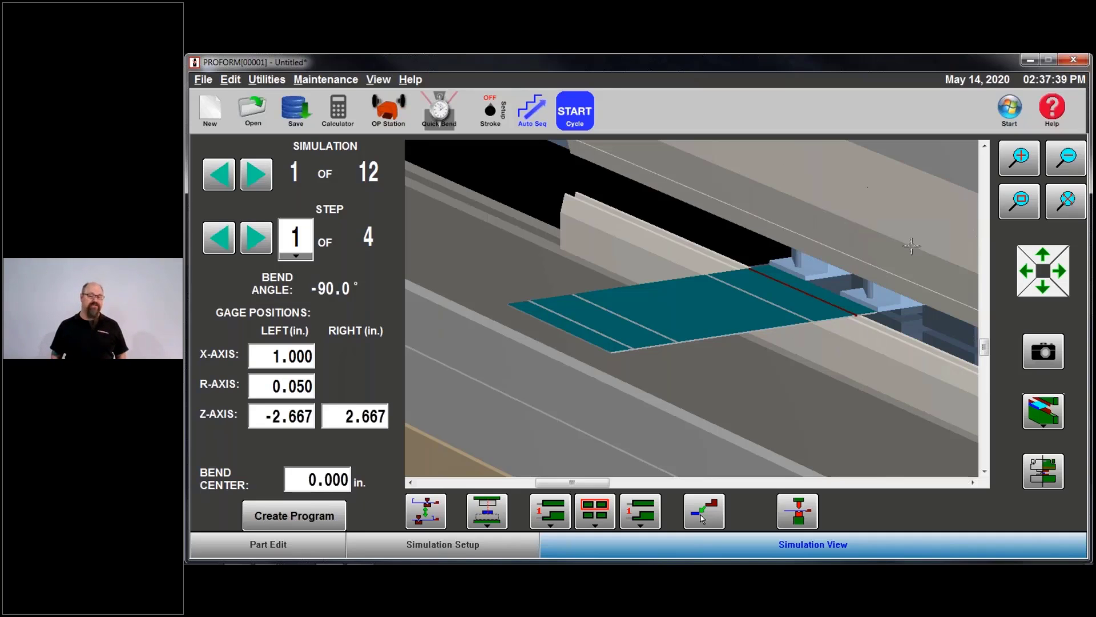
{"action": "scroll", "coordinate": [884, 427], "scroll_direction": "down", "scroll_amount": 3}
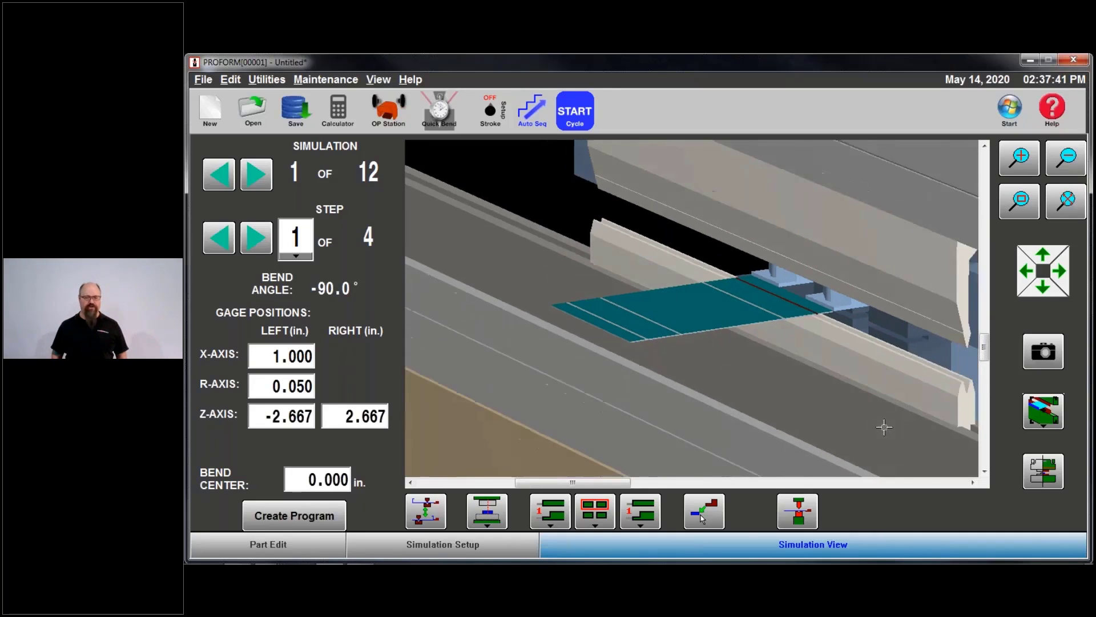
Examine the first bend of simulation 1 from the side, comparing it with the angled preset view
{"action": "left_click", "coordinate": [1043, 411]}
{"action": "left_click", "coordinate": [1053, 310]}
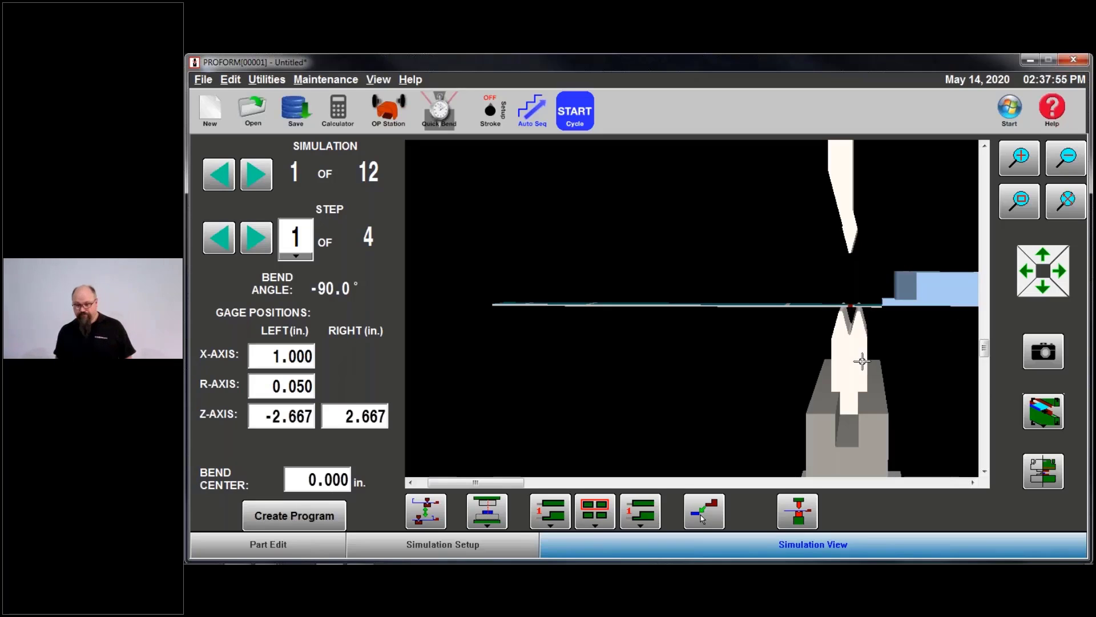
{"action": "left_click_drag", "start_coordinate": [864, 361], "coordinate": [869, 362]}
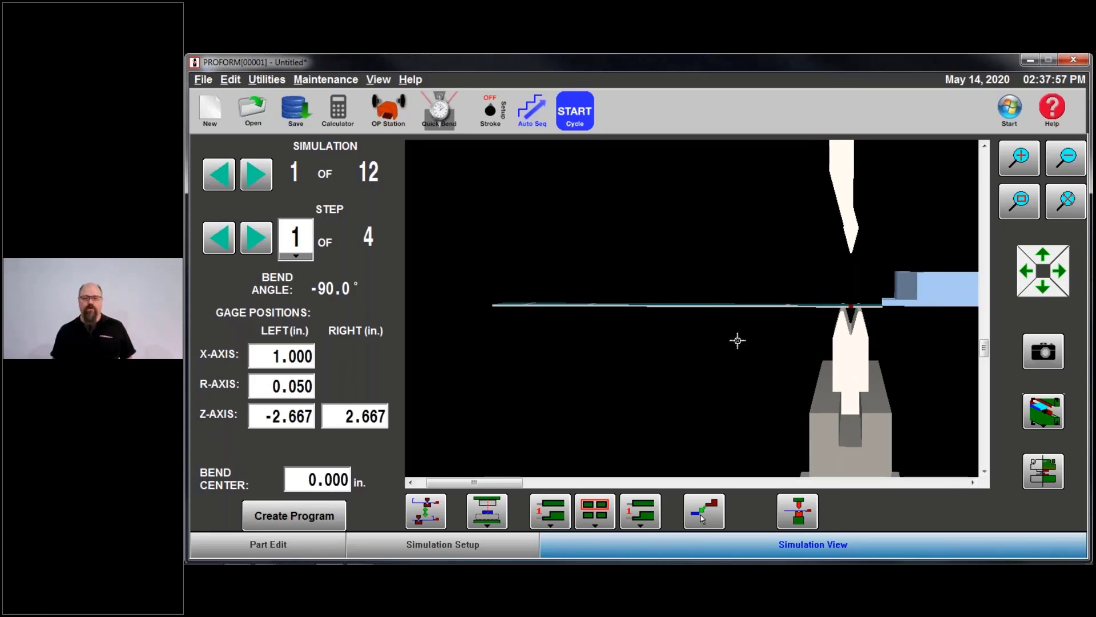
{"action": "left_click_drag", "start_coordinate": [795, 296], "coordinate": [807, 325]}
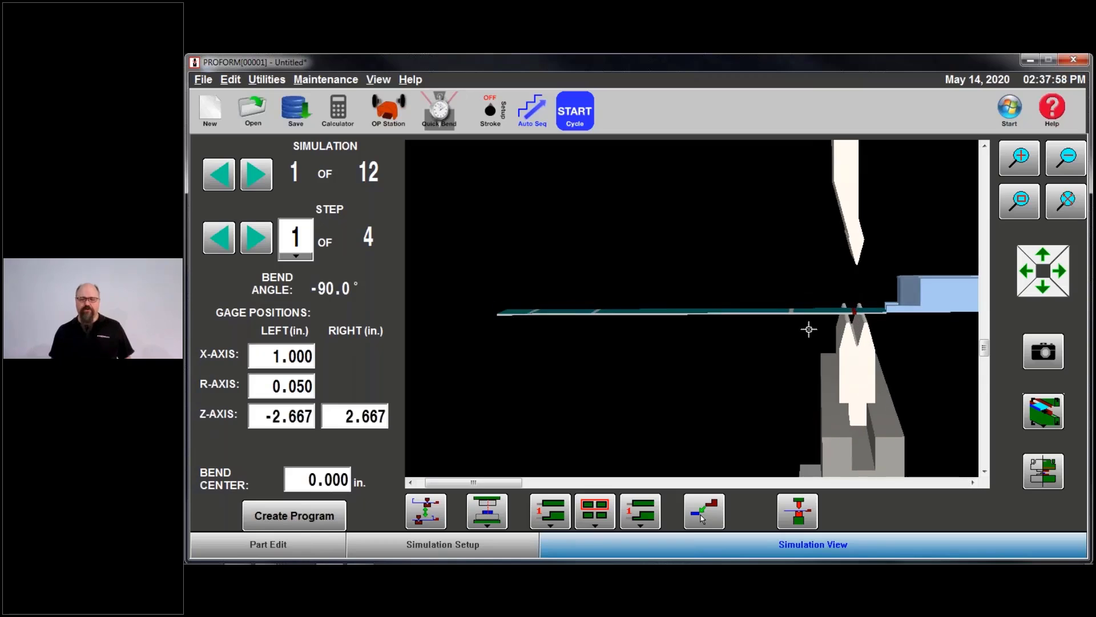
{"action": "left_click", "coordinate": [1044, 411]}
{"action": "left_click", "coordinate": [1049, 338]}
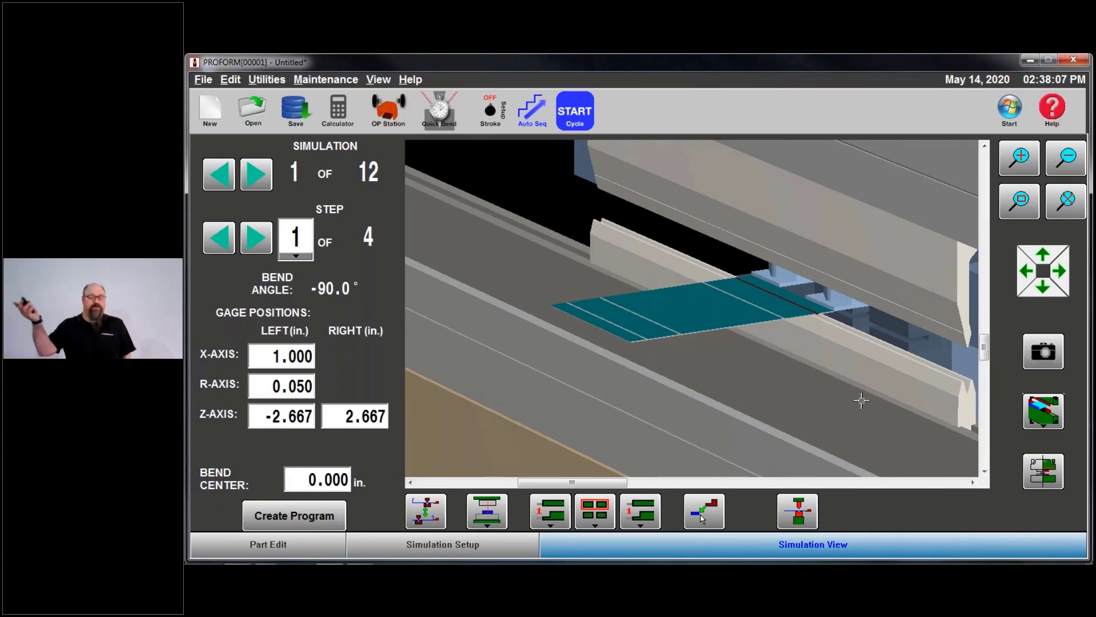
{"action": "left_click", "coordinate": [1045, 422]}
{"action": "left_click", "coordinate": [1043, 299]}
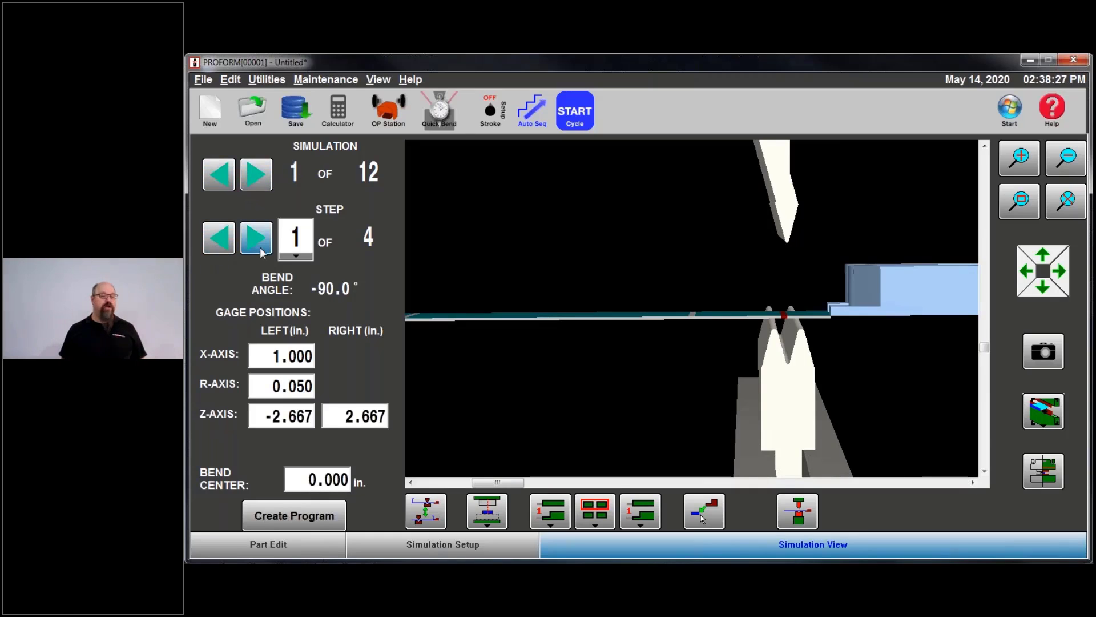
{"action": "left_click_drag", "start_coordinate": [773, 259], "coordinate": [829, 338]}
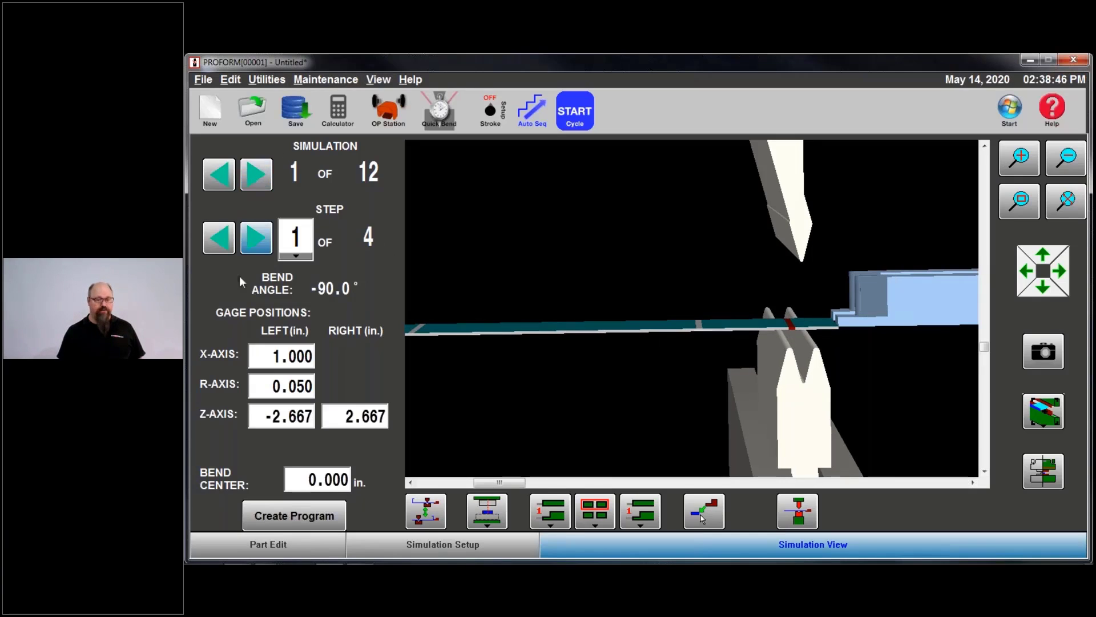
{"action": "left_click_drag", "start_coordinate": [601, 317], "coordinate": [604, 350]}
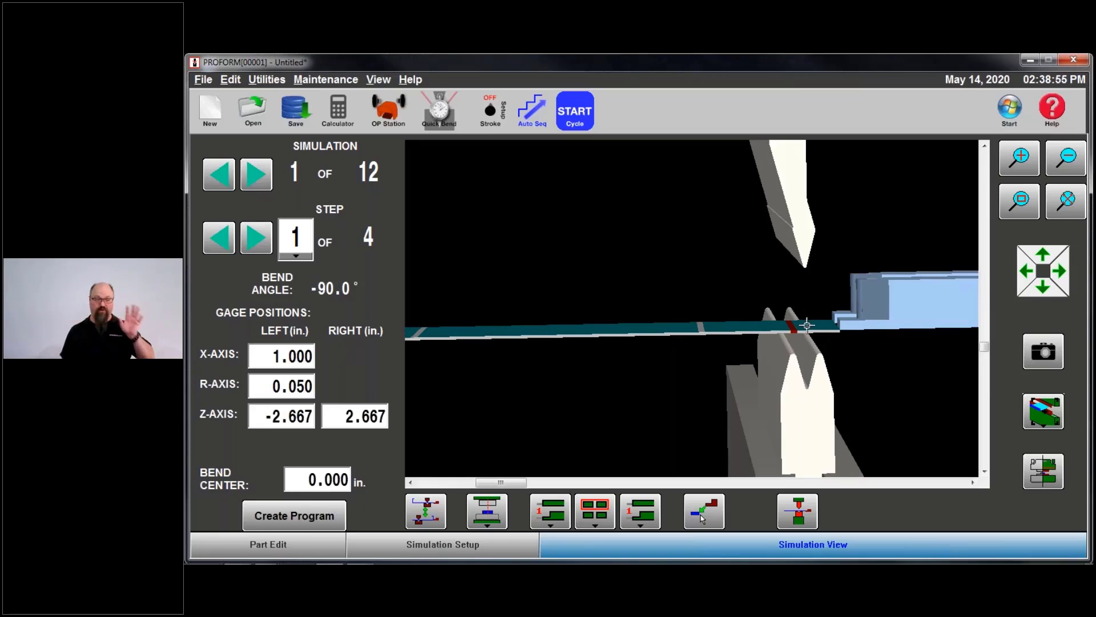
Advance simulation 1 to step 2 and browse that bend step through to simulation 5
{"action": "left_click", "coordinate": [255, 237]}
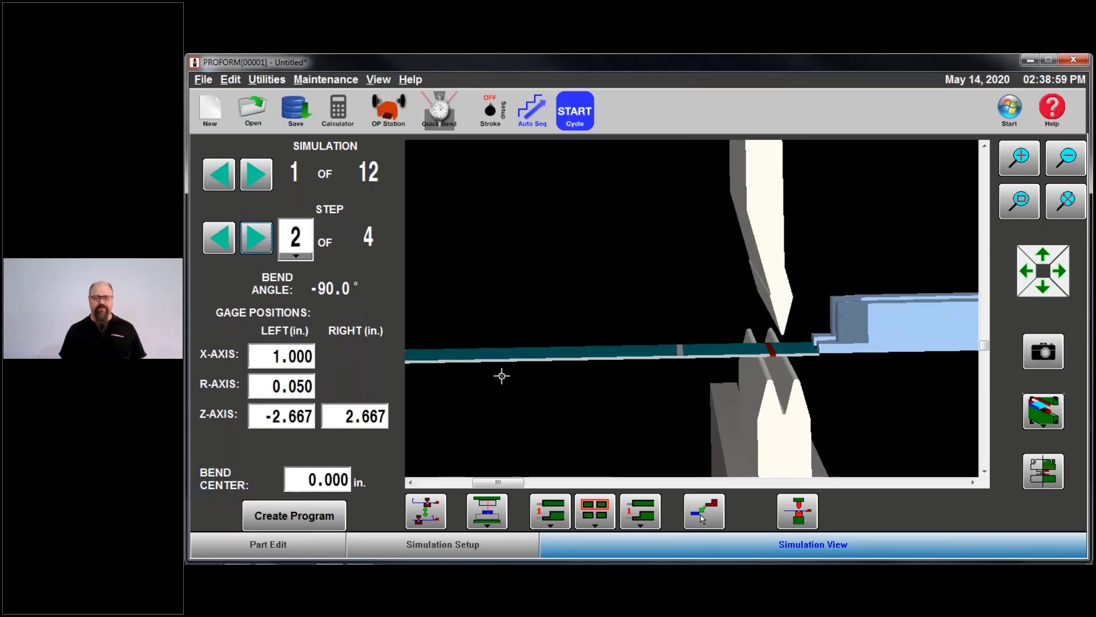
{"action": "scroll", "coordinate": [506, 376], "scroll_direction": "down", "scroll_amount": 2}
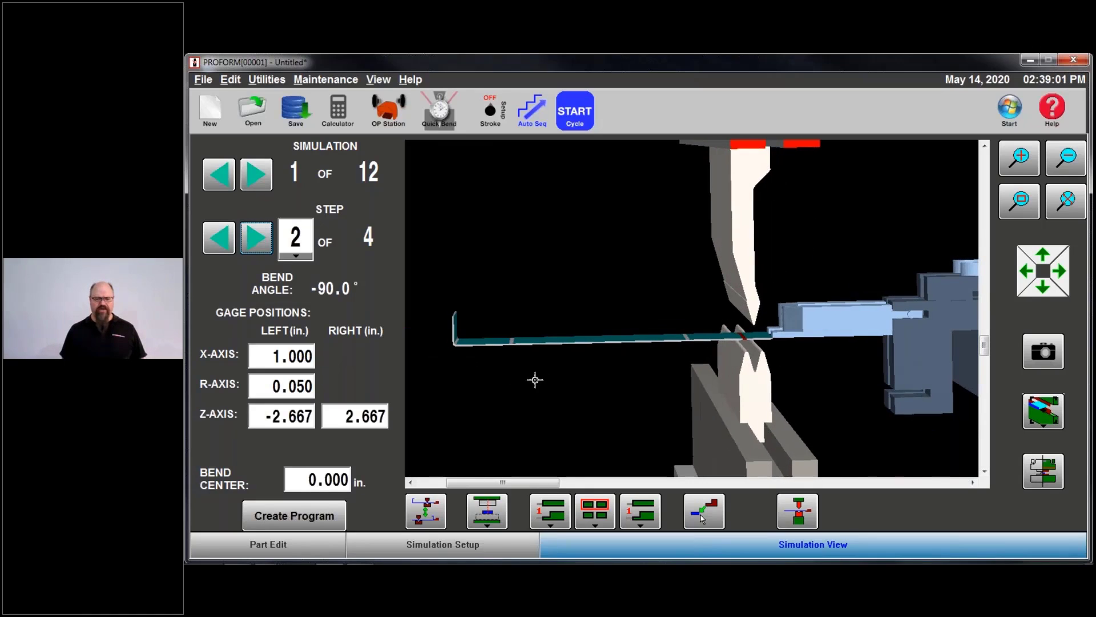
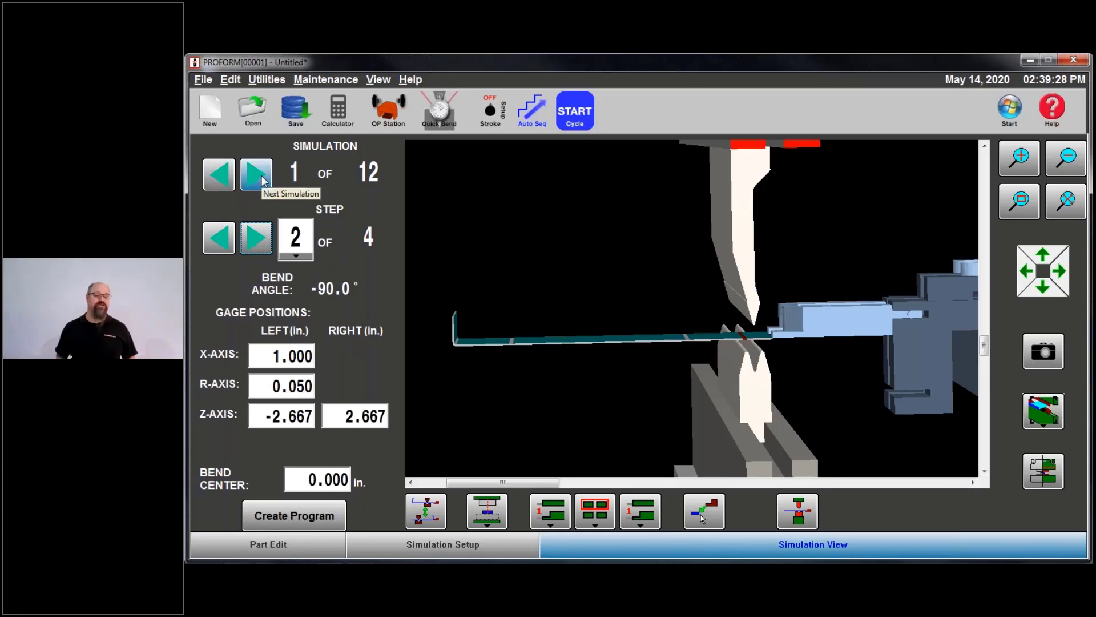
{"action": "left_click", "coordinate": [258, 174]}
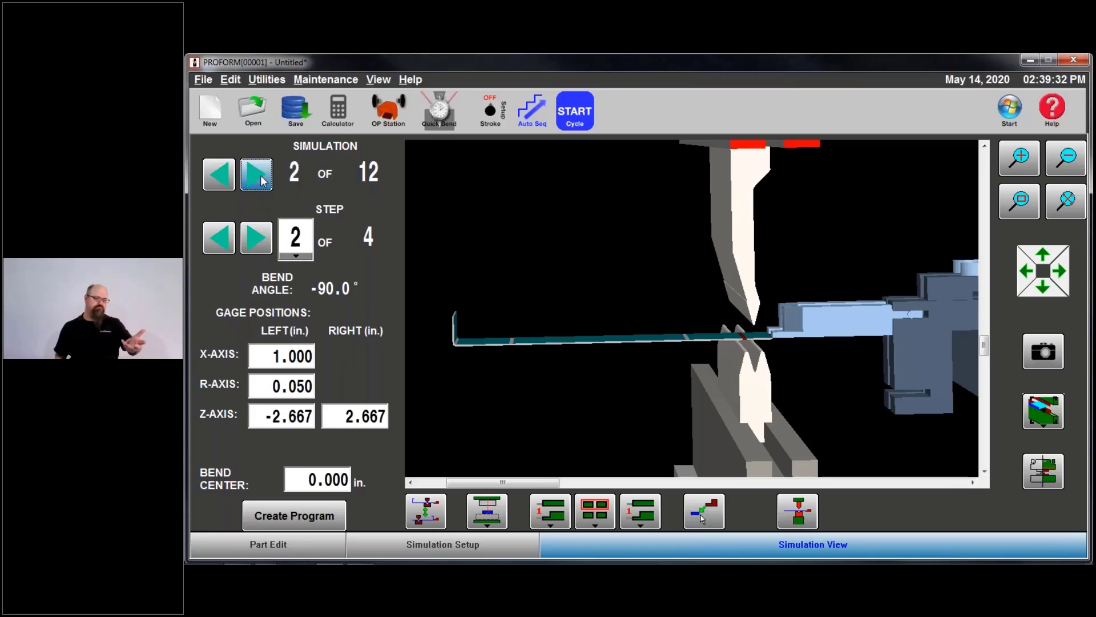
{"action": "left_click", "coordinate": [261, 175]}
{"action": "left_click", "coordinate": [261, 174]}
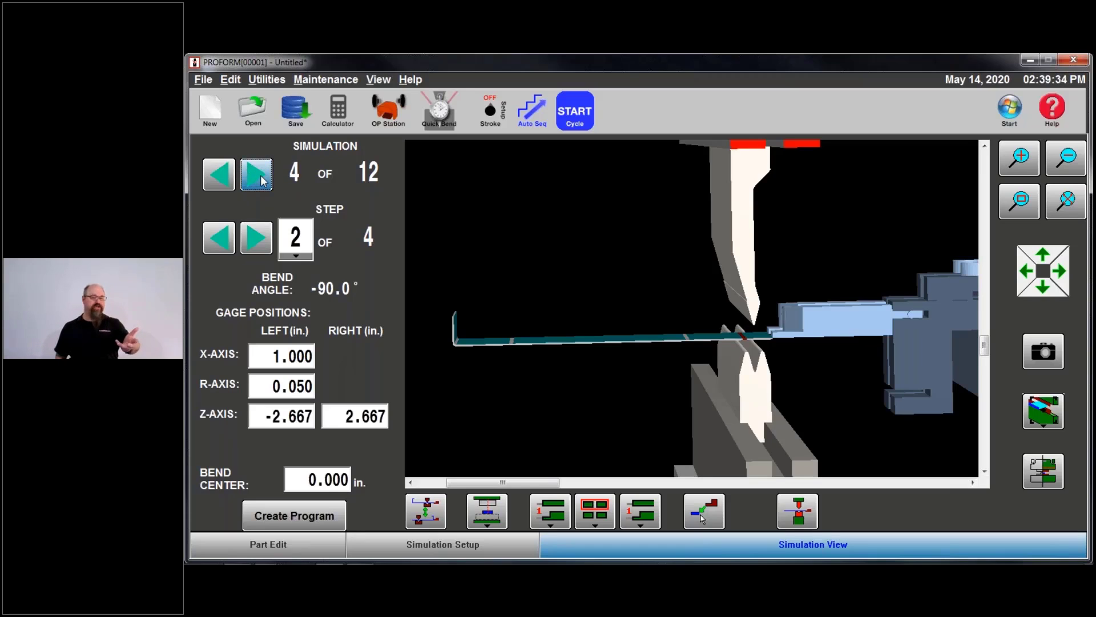
{"action": "left_click", "coordinate": [260, 175]}
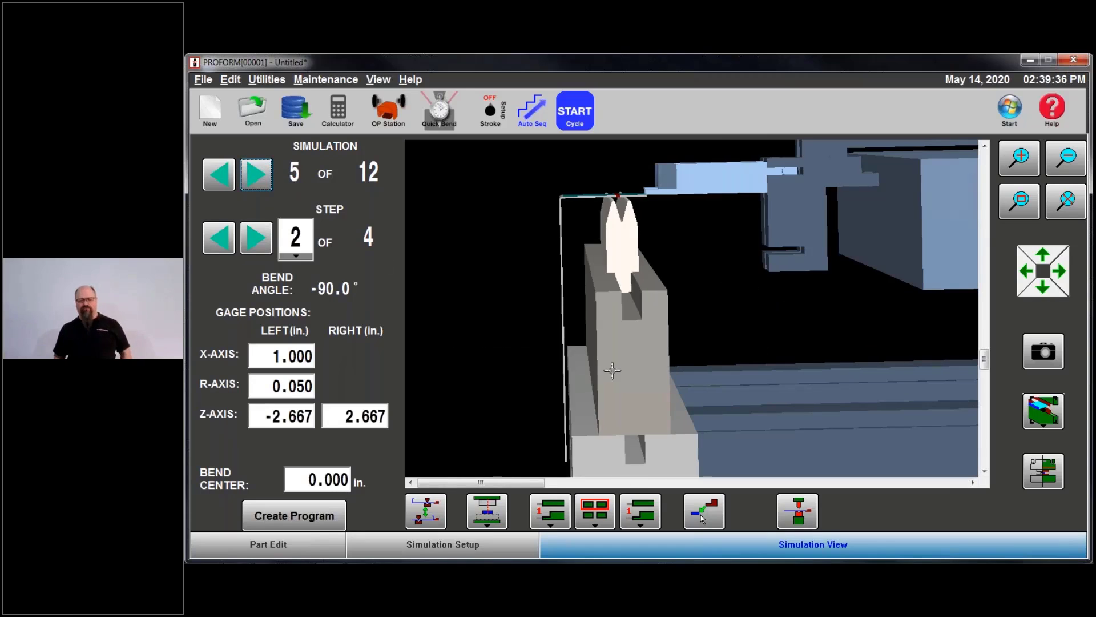
Examine the part against the lower tooling in simulation 5 at step 2, check step 3 and return to step 2
{"action": "mouse_move", "coordinate": [612, 371]}
{"action": "left_mouse_down"}
{"action": "mouse_move", "coordinate": [656, 274]}
{"action": "mouse_move", "coordinate": [607, 269]}
{"action": "mouse_move", "coordinate": [617, 270]}
{"action": "mouse_move", "coordinate": [621, 370]}
{"action": "left_mouse_up"}
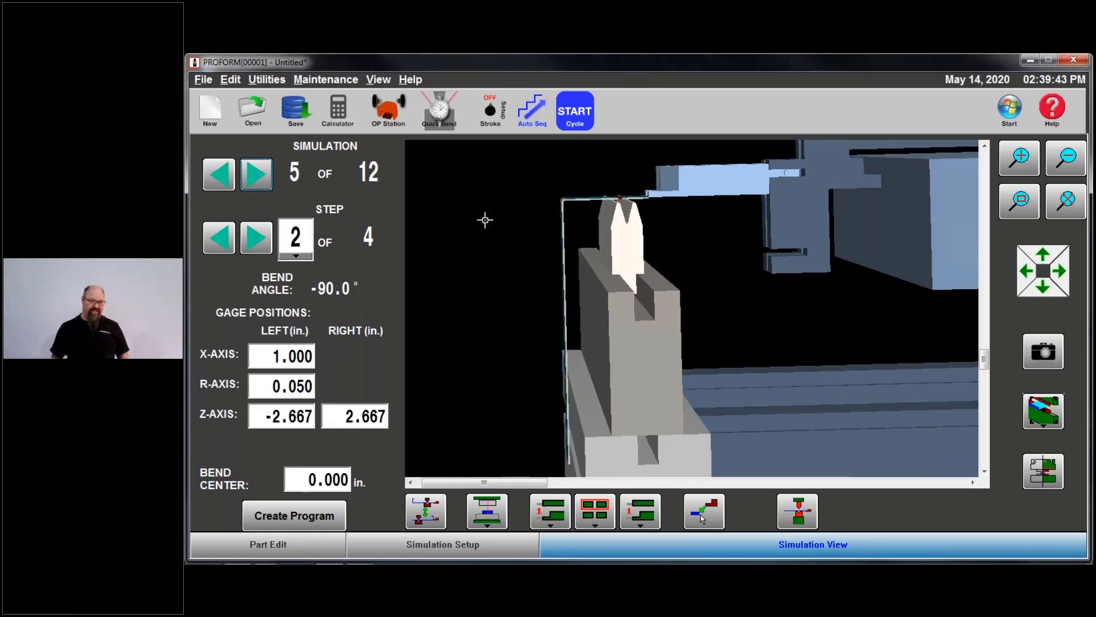
{"action": "left_click_drag", "start_coordinate": [485, 220], "coordinate": [548, 242]}
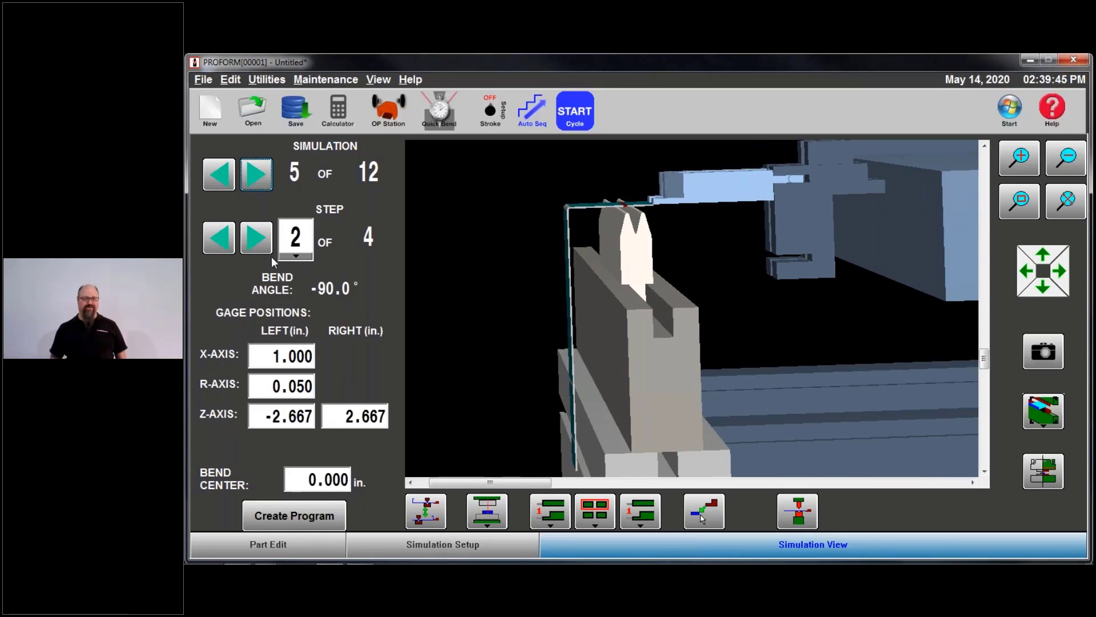
{"action": "left_click", "coordinate": [267, 239]}
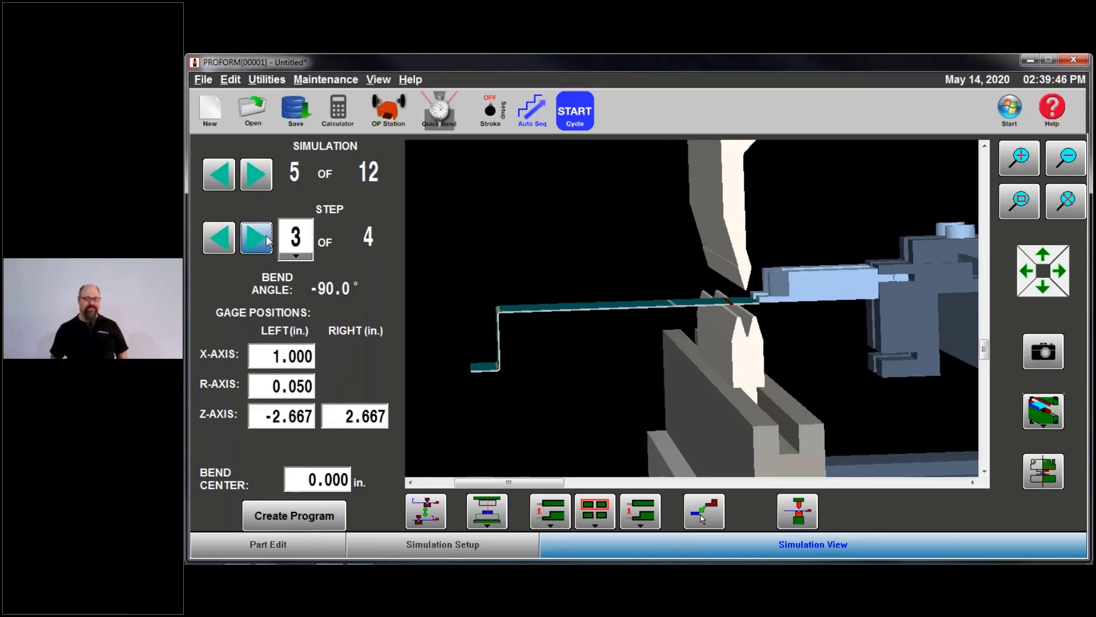
{"action": "left_click", "coordinate": [230, 245]}
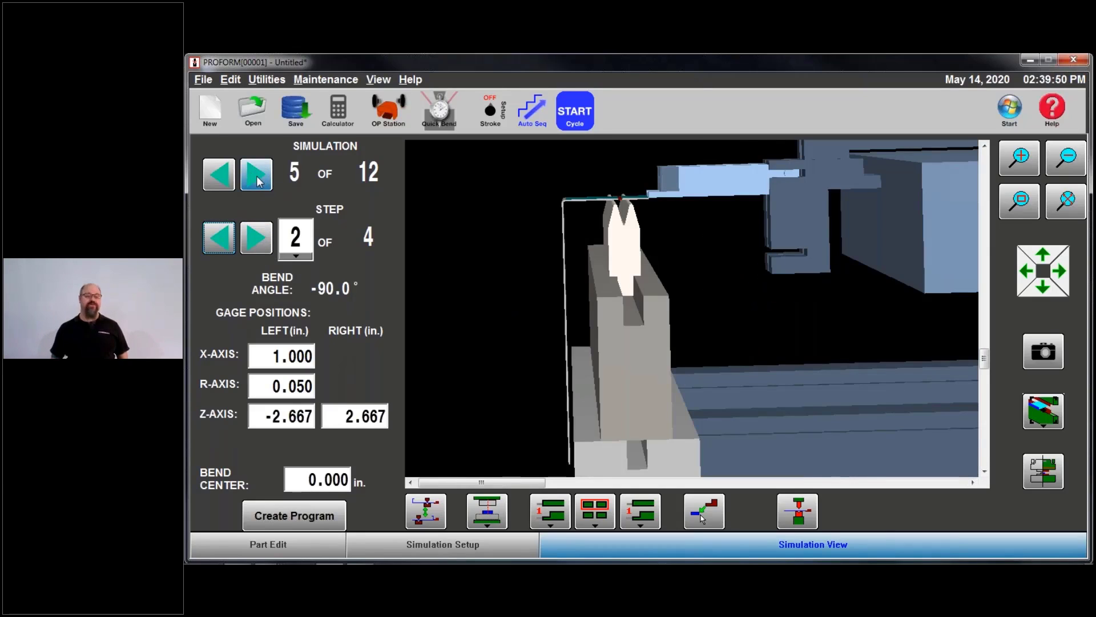
Browse forward to simulation 9 and review its bend sequence from step 1 through step 4
{"action": "left_click", "coordinate": [256, 176]}
{"action": "left_click", "coordinate": [256, 176]}
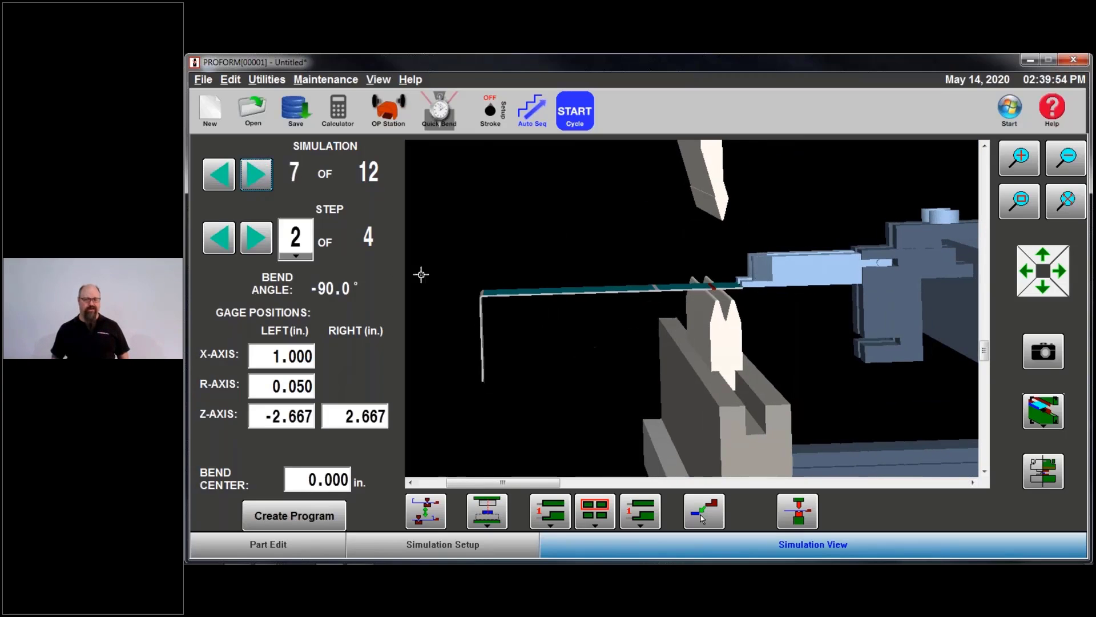
{"action": "left_click", "coordinate": [270, 187]}
{"action": "left_click", "coordinate": [271, 186]}
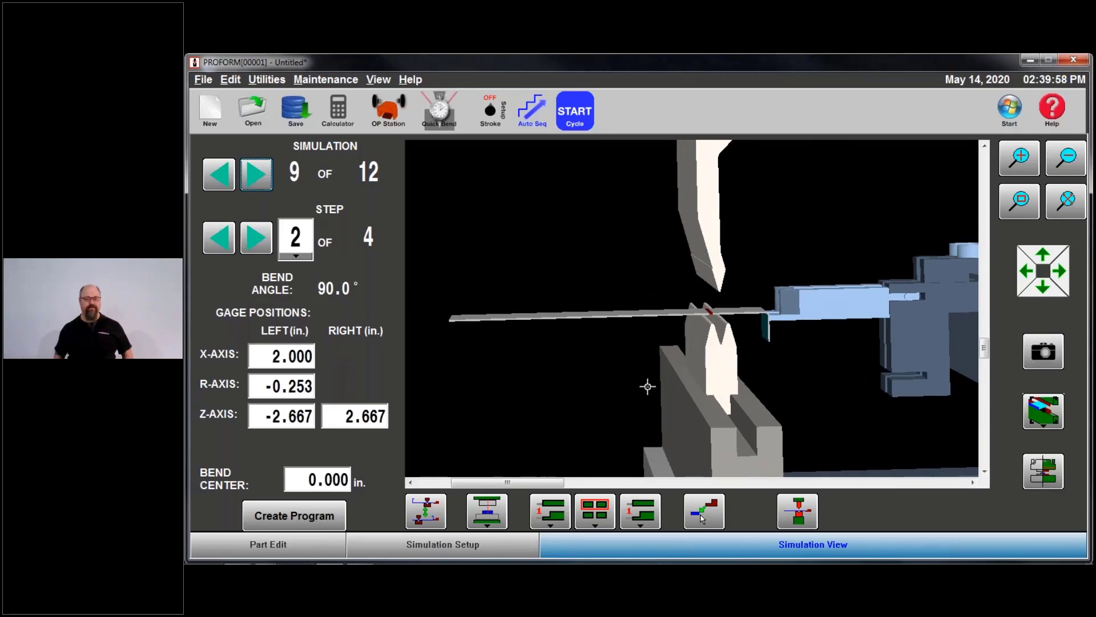
{"action": "left_click", "coordinate": [228, 241]}
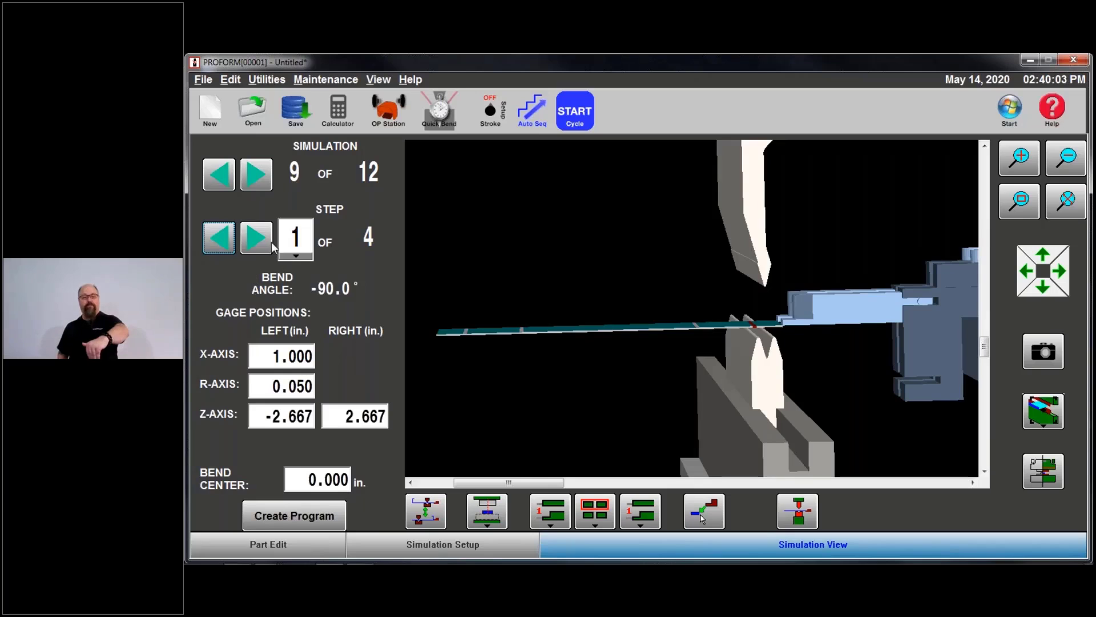
{"action": "left_click", "coordinate": [259, 230]}
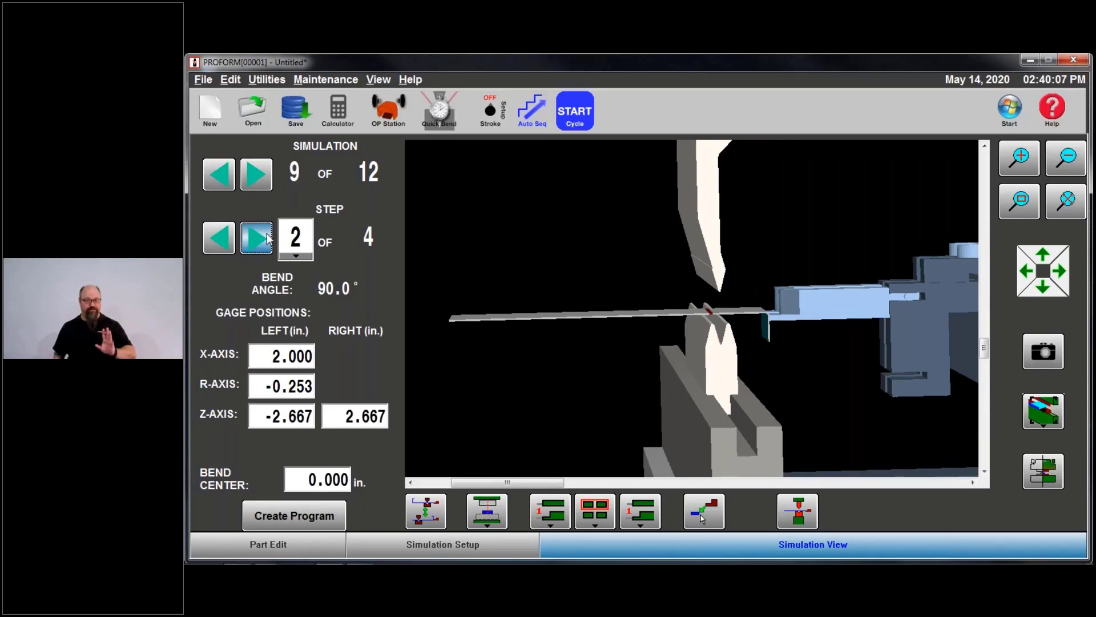
{"action": "left_click", "coordinate": [270, 238]}
{"action": "left_click", "coordinate": [271, 236]}
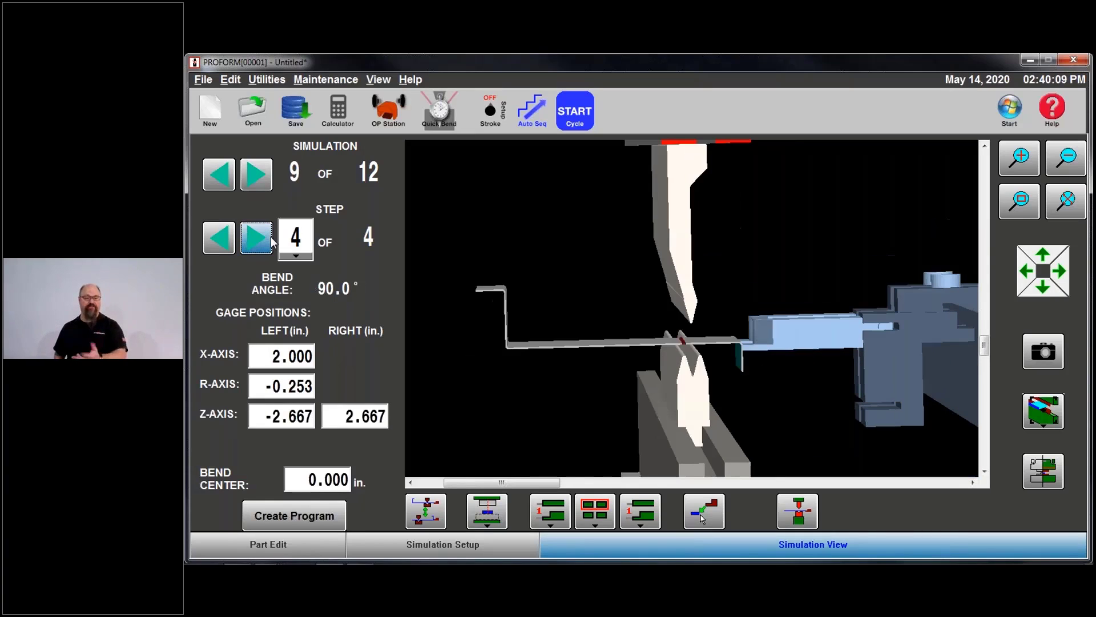
Return simulation 9 to step 1 and switch its gage finger setting to position 2
{"action": "left_click", "coordinate": [311, 257]}
{"action": "mouse_move", "coordinate": [794, 320]}
{"action": "left_mouse_down"}
{"action": "mouse_move", "coordinate": [765, 320]}
{"action": "mouse_move", "coordinate": [794, 321]}
{"action": "left_mouse_up"}
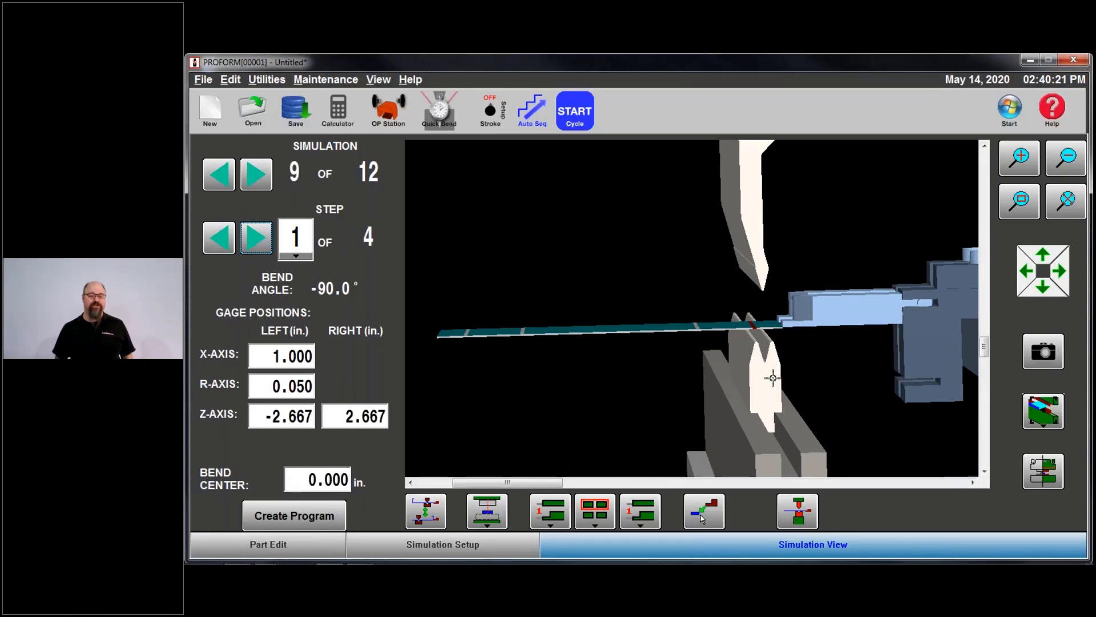
{"action": "mouse_move", "coordinate": [775, 378]}
{"action": "left_mouse_down"}
{"action": "mouse_move", "coordinate": [742, 379]}
{"action": "mouse_move", "coordinate": [770, 381]}
{"action": "left_mouse_up"}
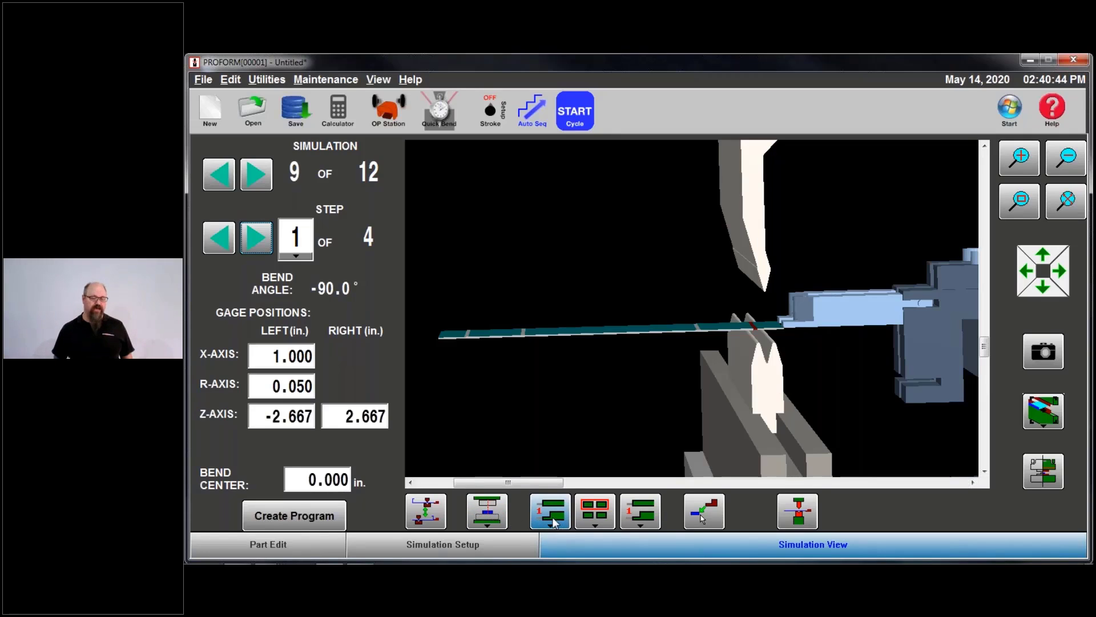
{"action": "left_click", "coordinate": [553, 521]}
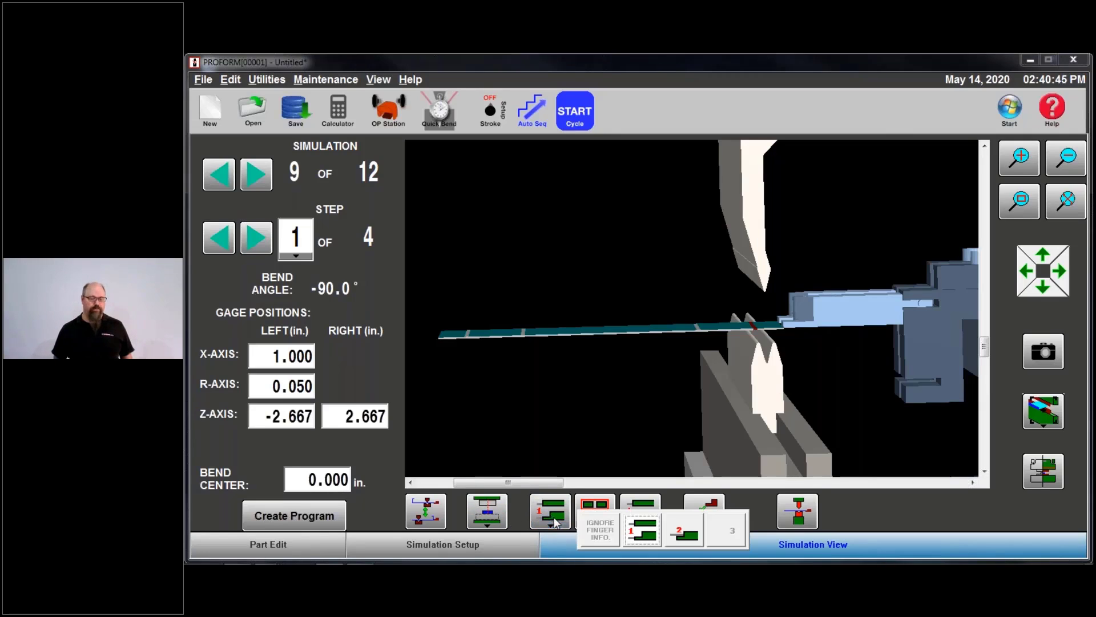
{"action": "left_click", "coordinate": [680, 538]}
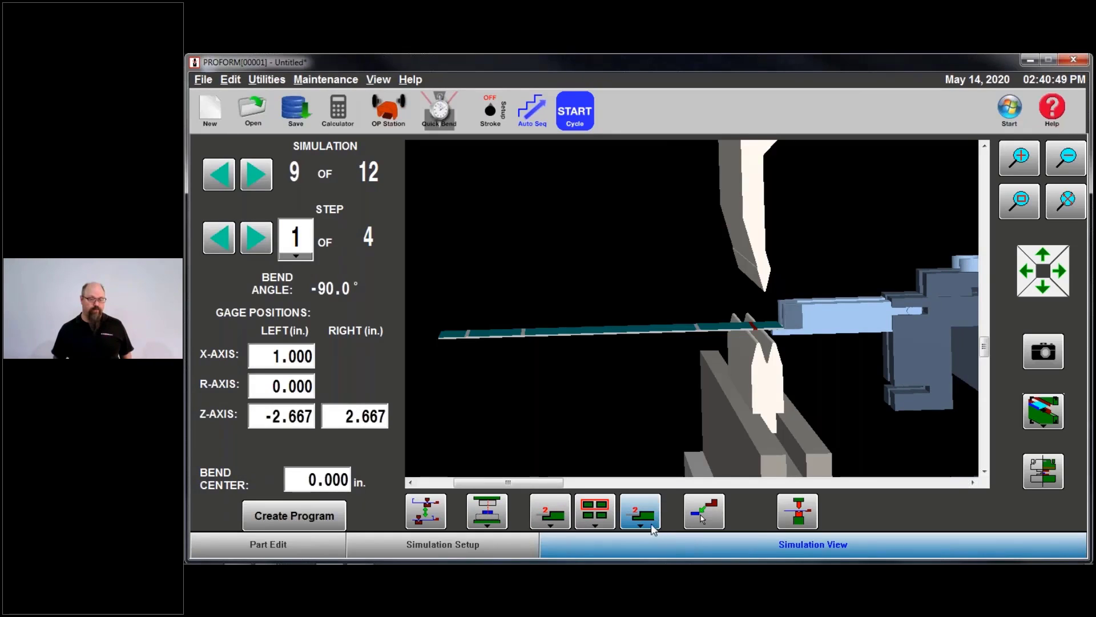
{"action": "left_click_drag", "start_coordinate": [809, 316], "coordinate": [743, 252]}
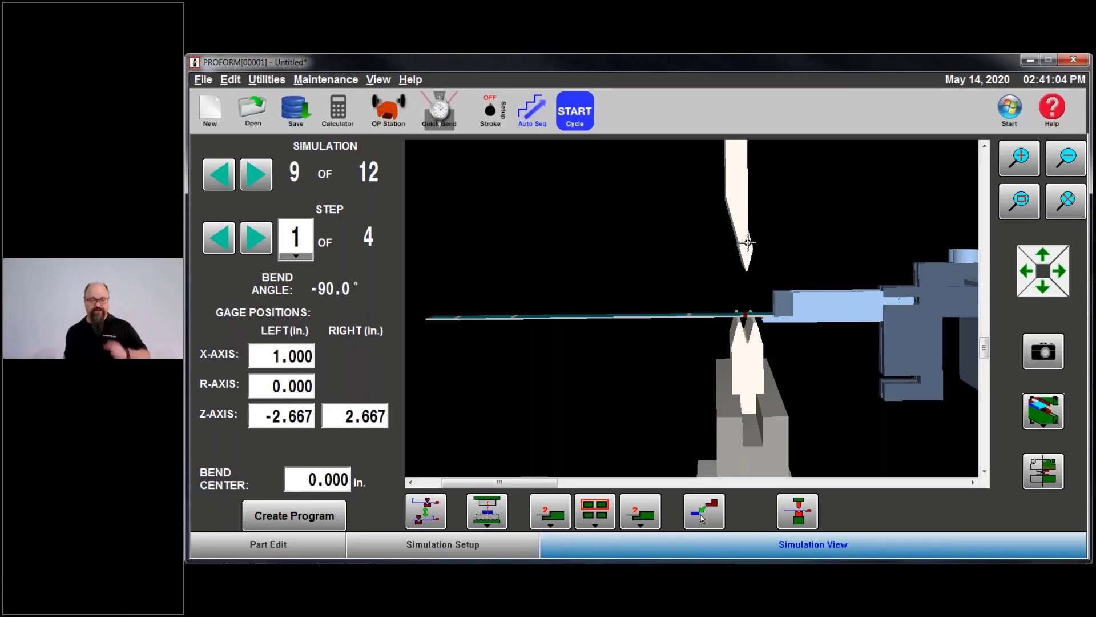
Advance to step 2, inspect the gage finger against the bent flange, and set the R-axis position to -0.150 in
{"action": "left_click", "coordinate": [255, 238]}
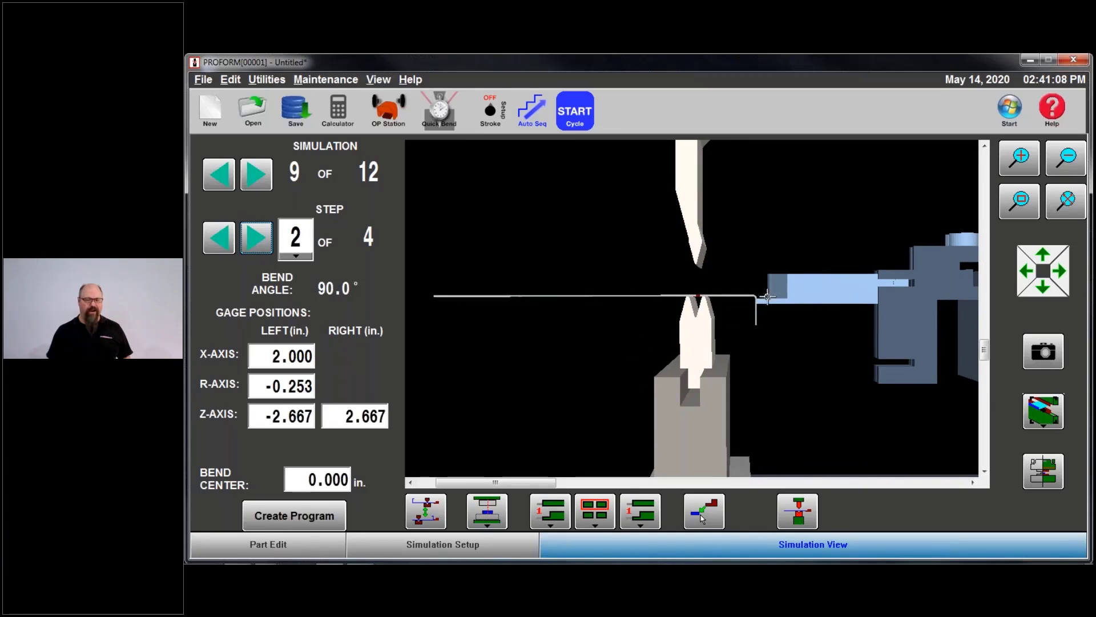
{"action": "left_click", "coordinate": [1020, 201]}
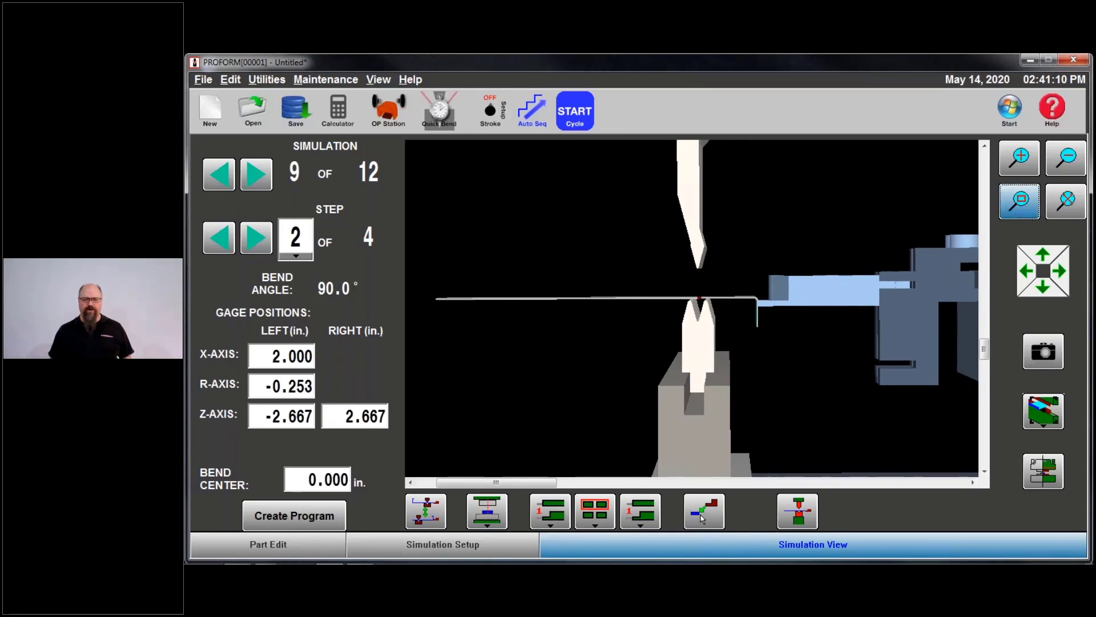
{"action": "left_click", "coordinate": [753, 304]}
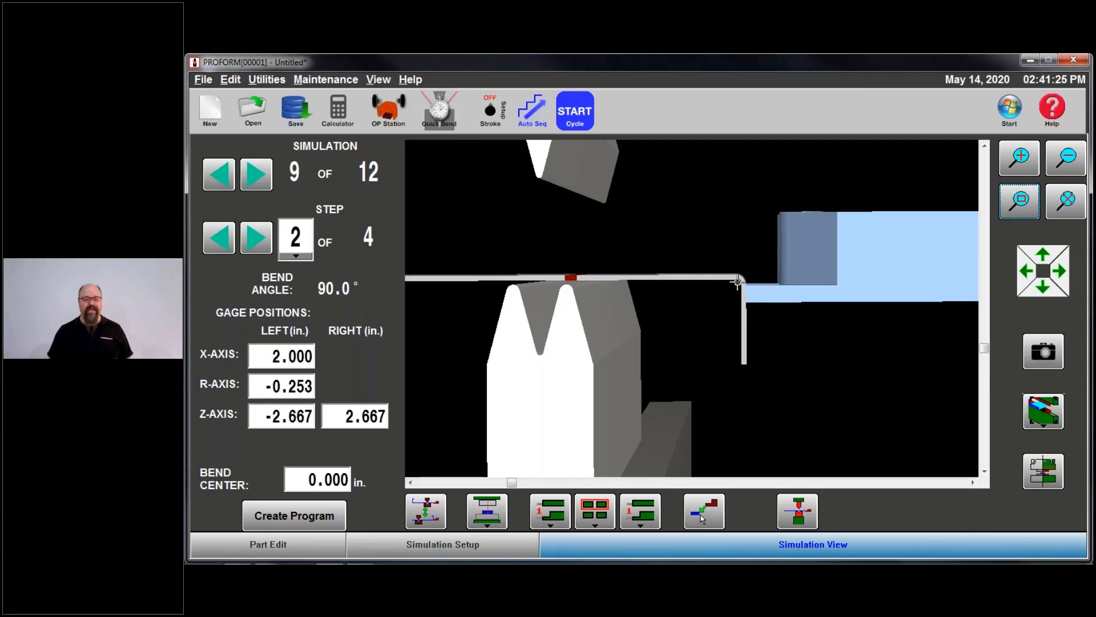
{"action": "left_click_drag", "start_coordinate": [545, 281], "coordinate": [714, 331]}
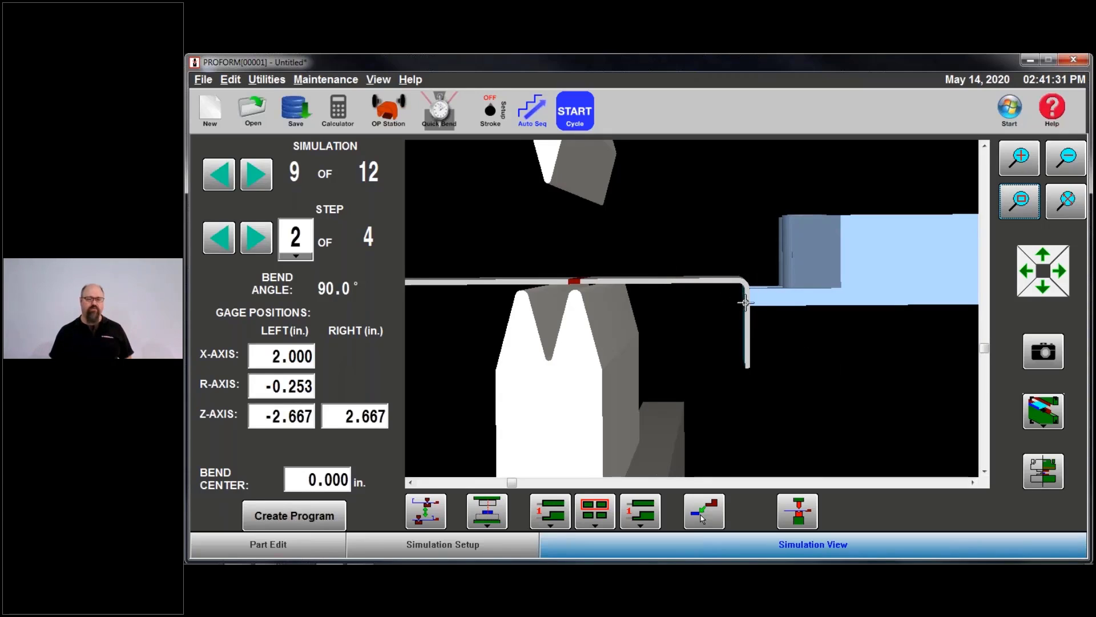
{"action": "left_click_drag", "start_coordinate": [754, 326], "coordinate": [498, 386]}
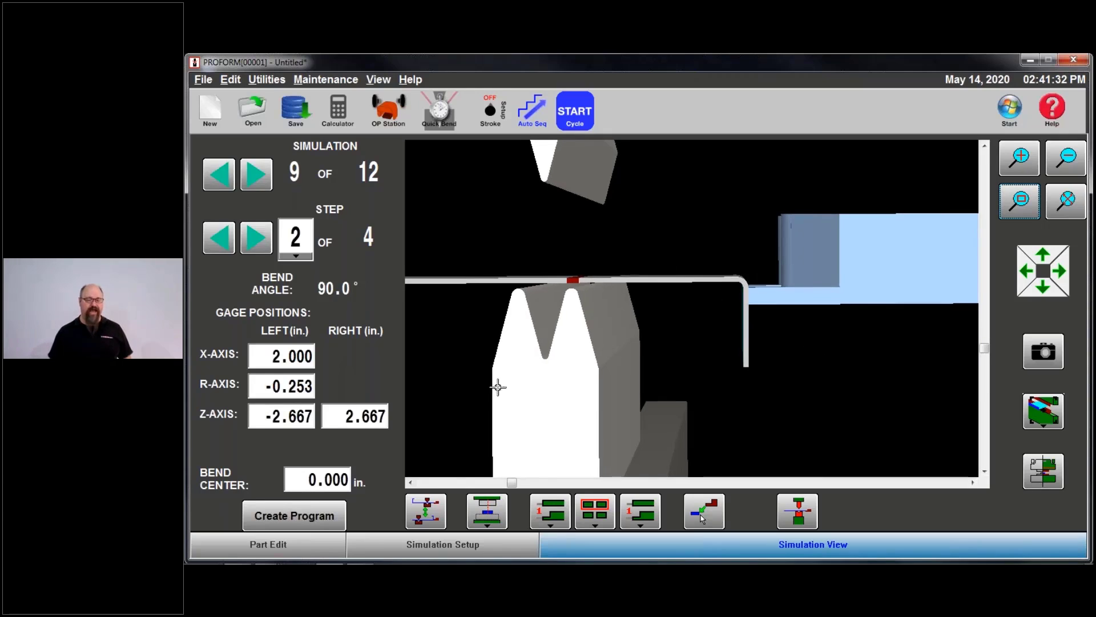
{"action": "left_click", "coordinate": [292, 384]}
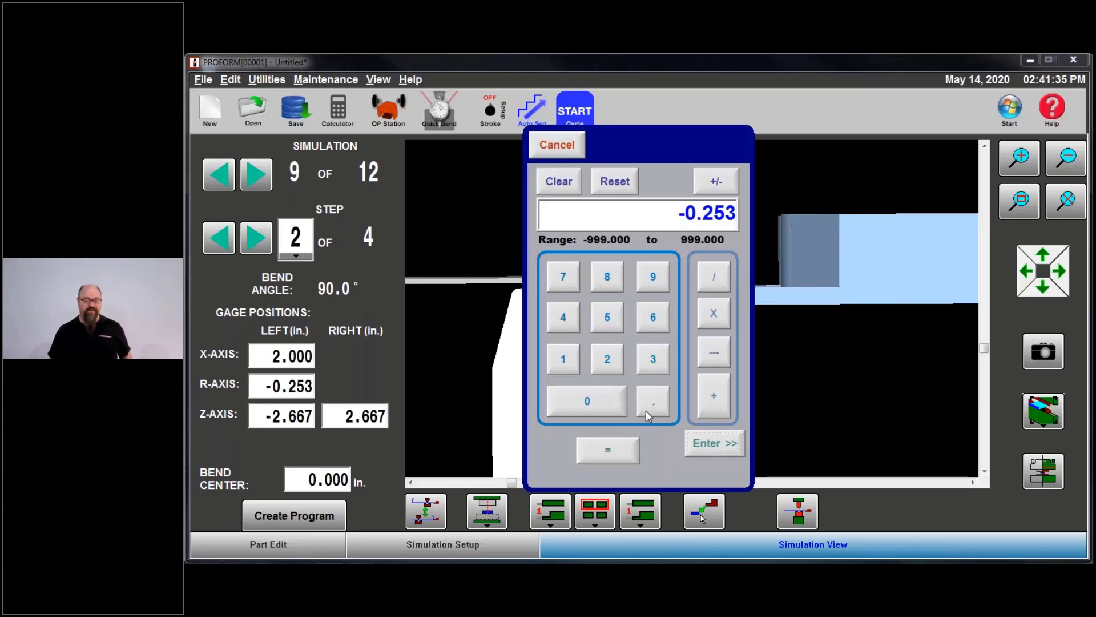
{"action": "left_click", "coordinate": [652, 402]}
{"action": "left_click", "coordinate": [559, 365]}
{"action": "left_click", "coordinate": [607, 320]}
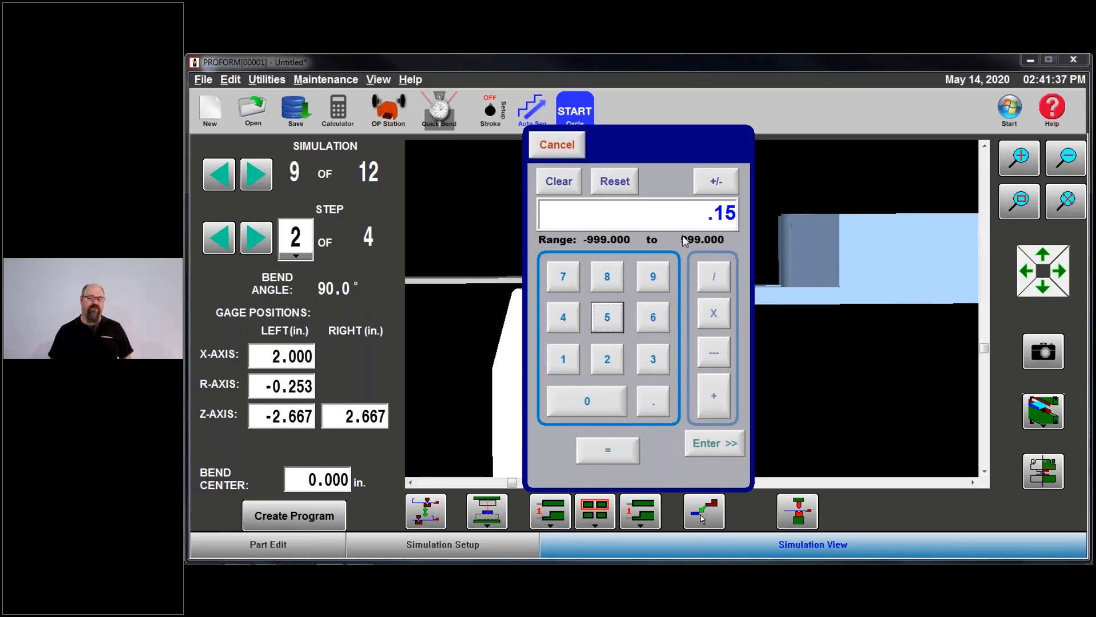
{"action": "left_click", "coordinate": [721, 181]}
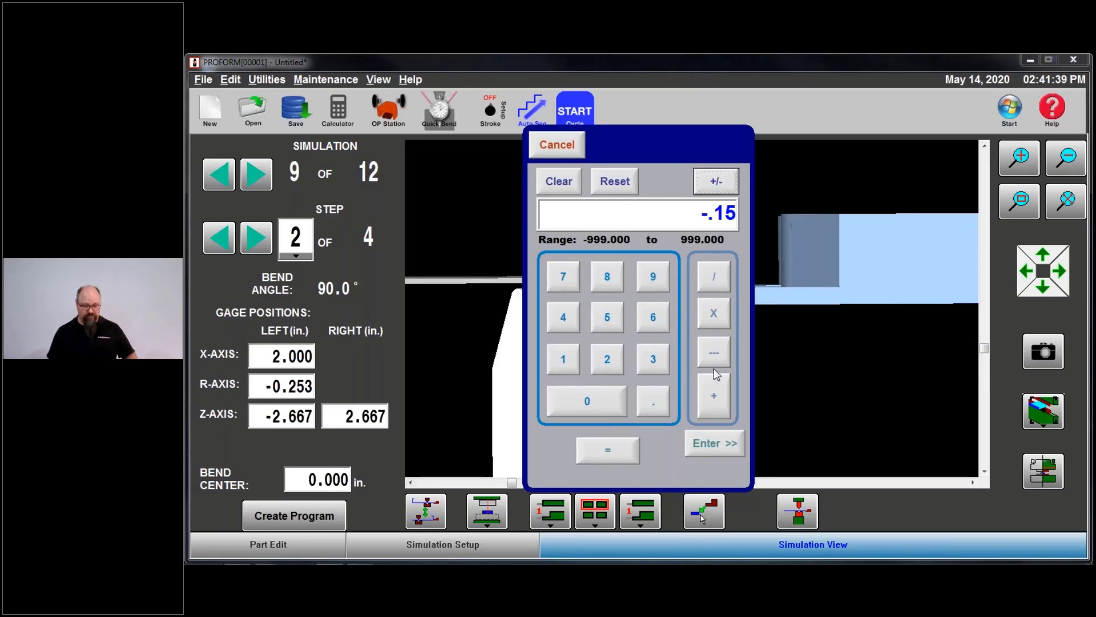
{"action": "left_click", "coordinate": [709, 443]}
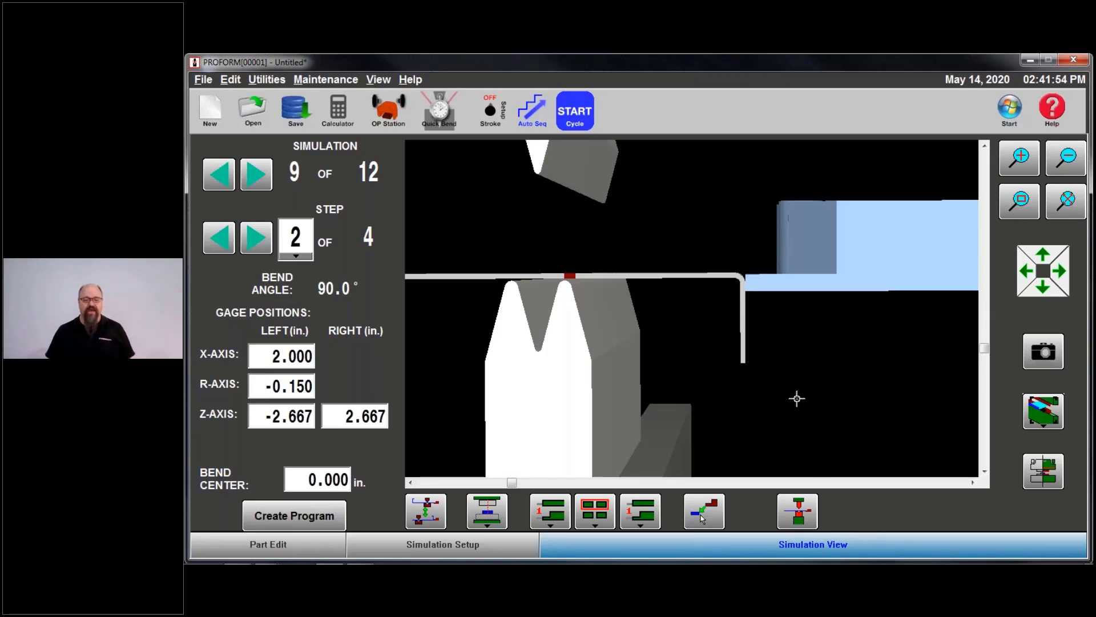
Advance simulation 9 to step 3 and switch that bend's gage fingers to position 2
{"action": "mouse_move", "coordinate": [763, 328]}
{"action": "left_mouse_down"}
{"action": "mouse_move", "coordinate": [782, 328]}
{"action": "mouse_move", "coordinate": [765, 330]}
{"action": "left_mouse_up"}
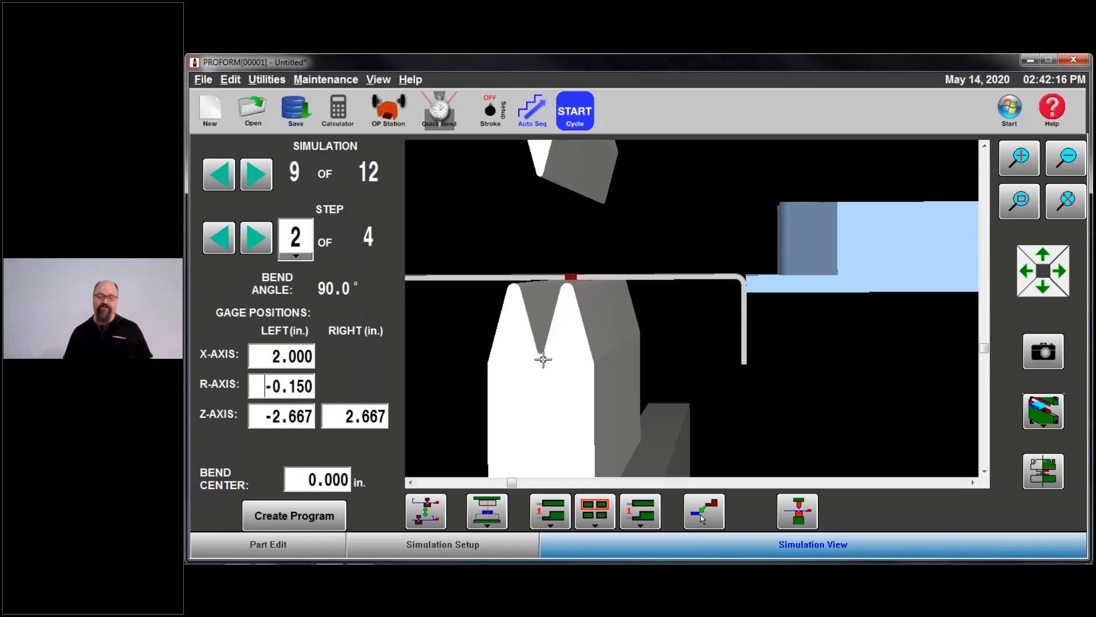
{"action": "left_click_drag", "start_coordinate": [543, 359], "coordinate": [472, 309]}
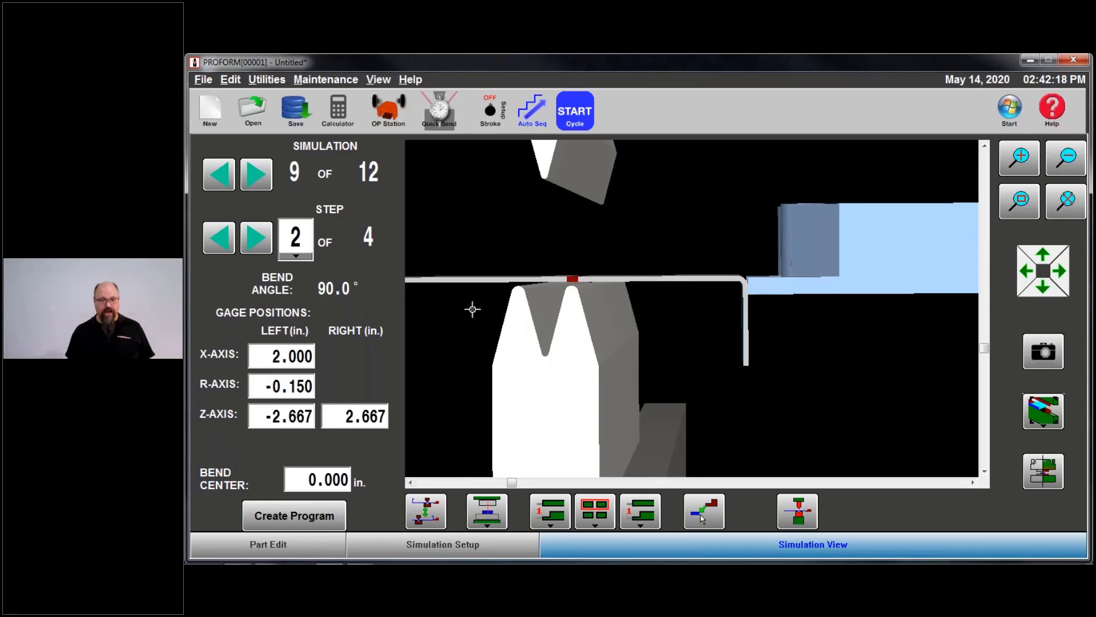
{"action": "left_click", "coordinate": [256, 237]}
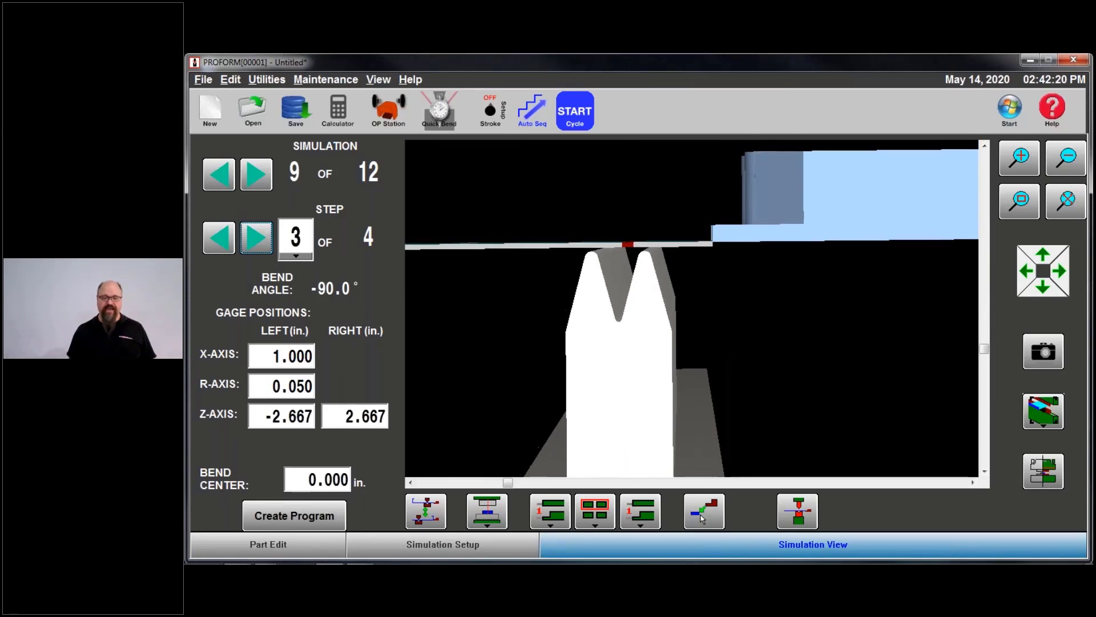
{"action": "left_click", "coordinate": [541, 510]}
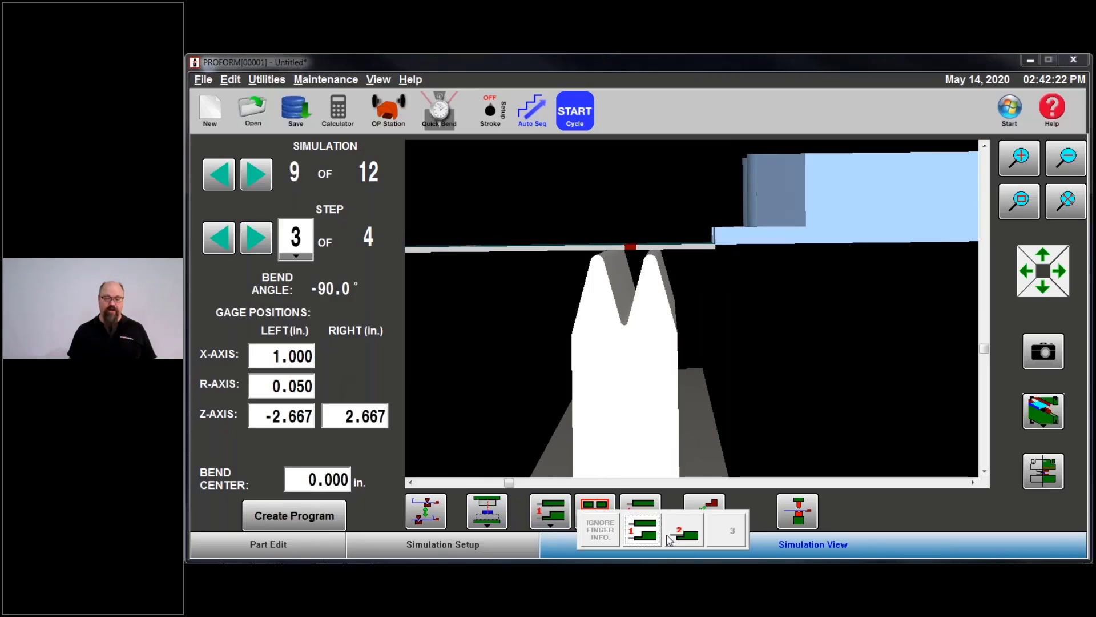
{"action": "left_click", "coordinate": [673, 535]}
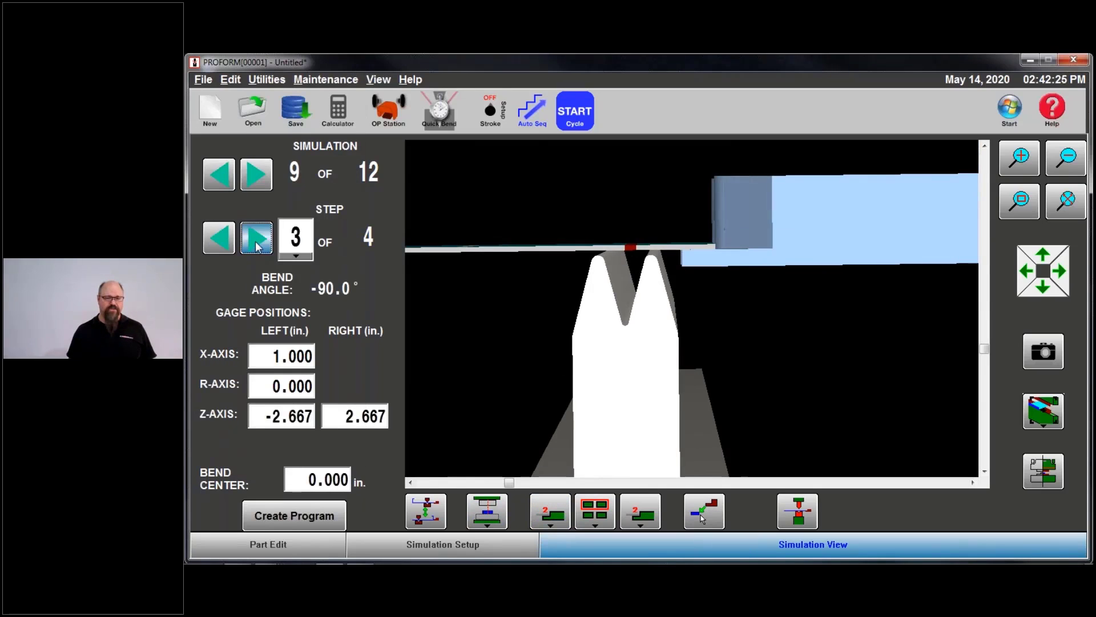
Set the left gage's R-axis position for bend step 4 to -0.150 in
{"action": "left_click", "coordinate": [256, 240]}
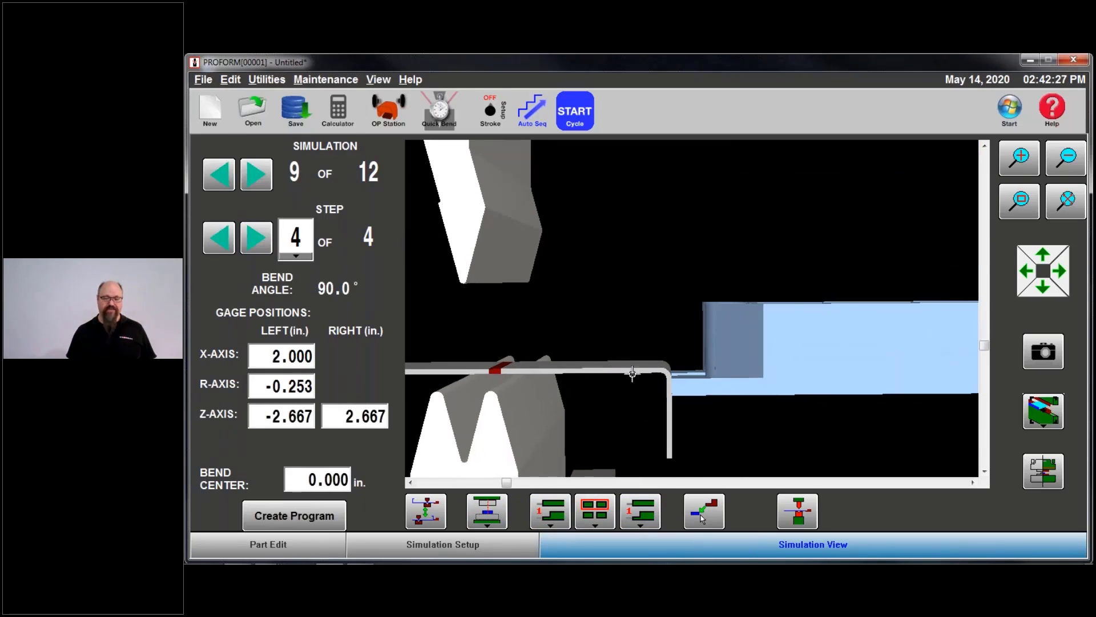
{"action": "left_click", "coordinate": [300, 393]}
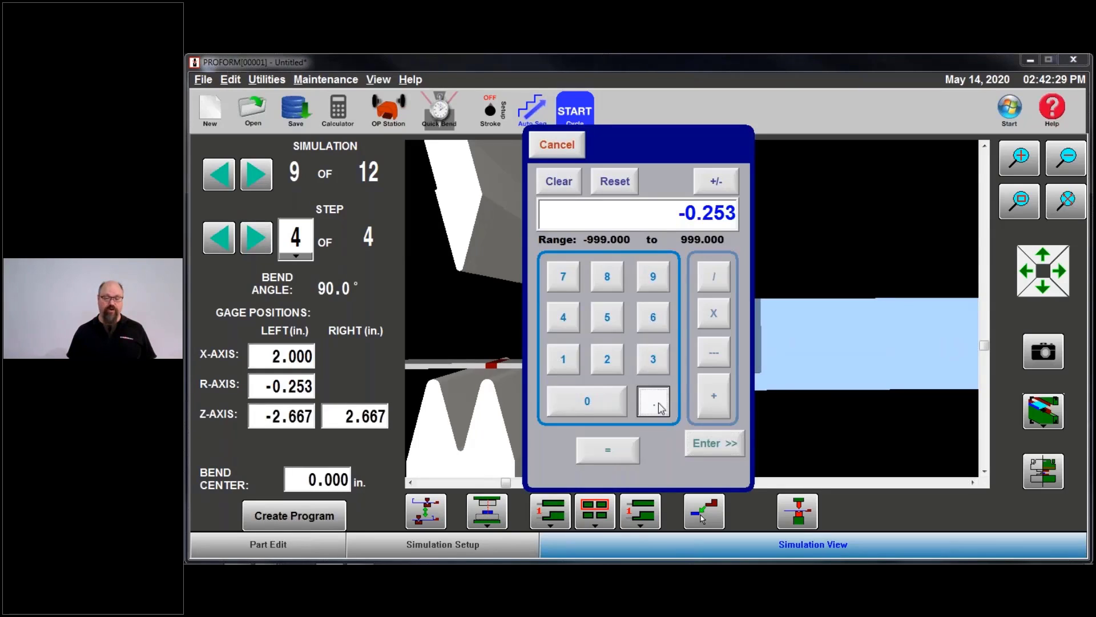
{"action": "left_click", "coordinate": [659, 403]}
{"action": "left_click", "coordinate": [565, 361]}
{"action": "left_click", "coordinate": [606, 317]}
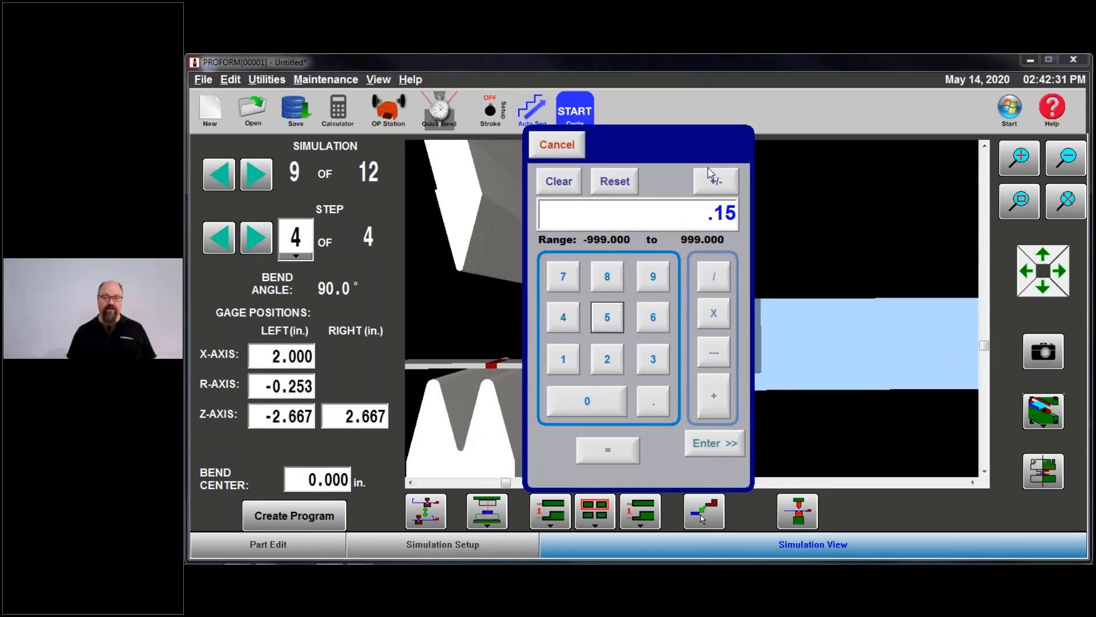
{"action": "left_click", "coordinate": [713, 181]}
{"action": "left_click", "coordinate": [714, 443]}
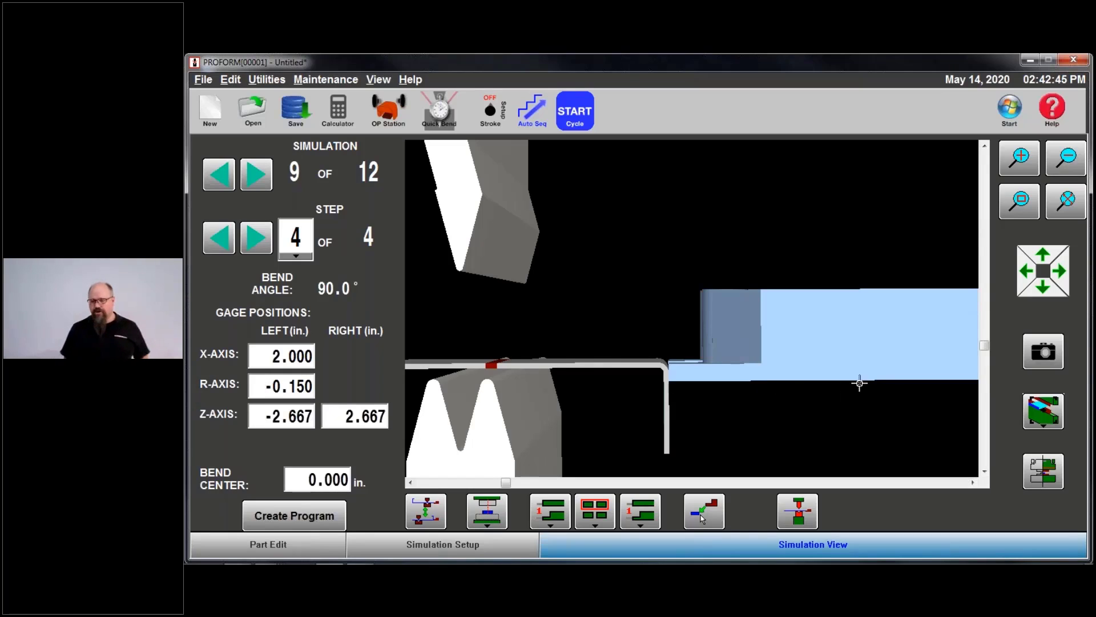
Examine the four-step bend sequence of simulation 9 in the 3D machine view and return to the side view
{"action": "left_click", "coordinate": [1047, 422]}
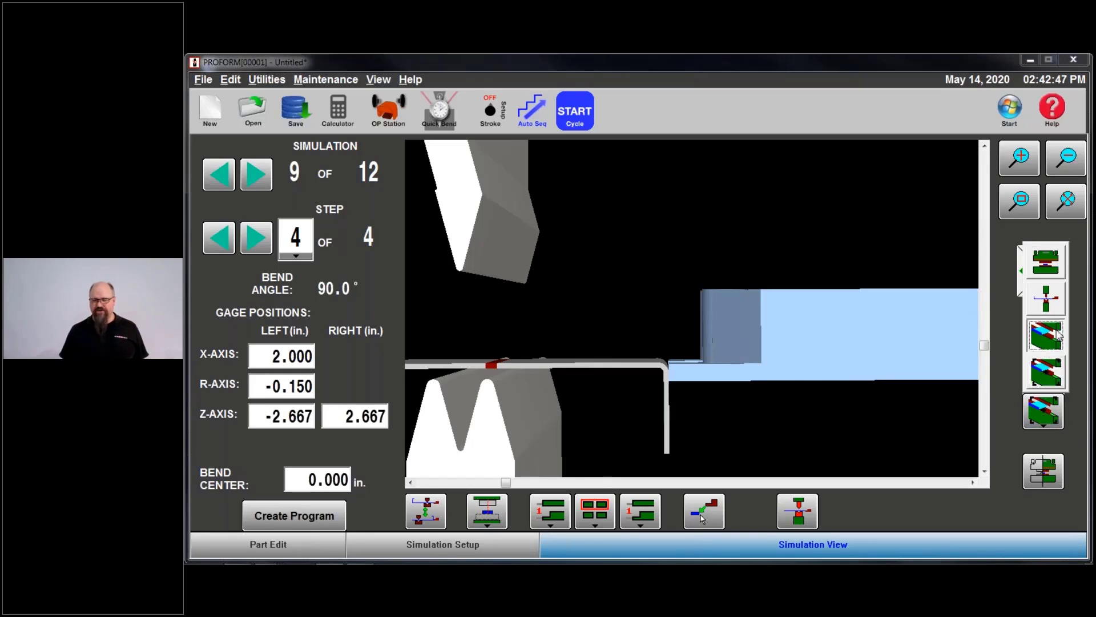
{"action": "left_click", "coordinate": [1044, 357]}
{"action": "left_click_drag", "start_coordinate": [821, 343], "coordinate": [811, 268]}
{"action": "scroll", "coordinate": [793, 281], "scroll_direction": "down", "scroll_amount": 4}
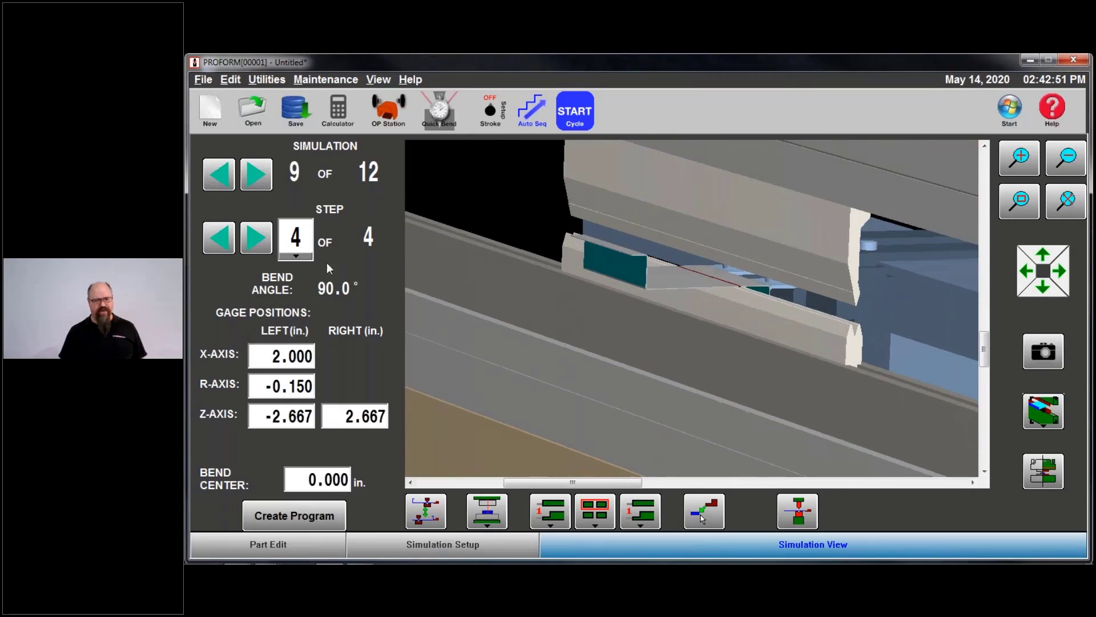
{"action": "left_click", "coordinate": [261, 242]}
{"action": "left_click", "coordinate": [262, 242]}
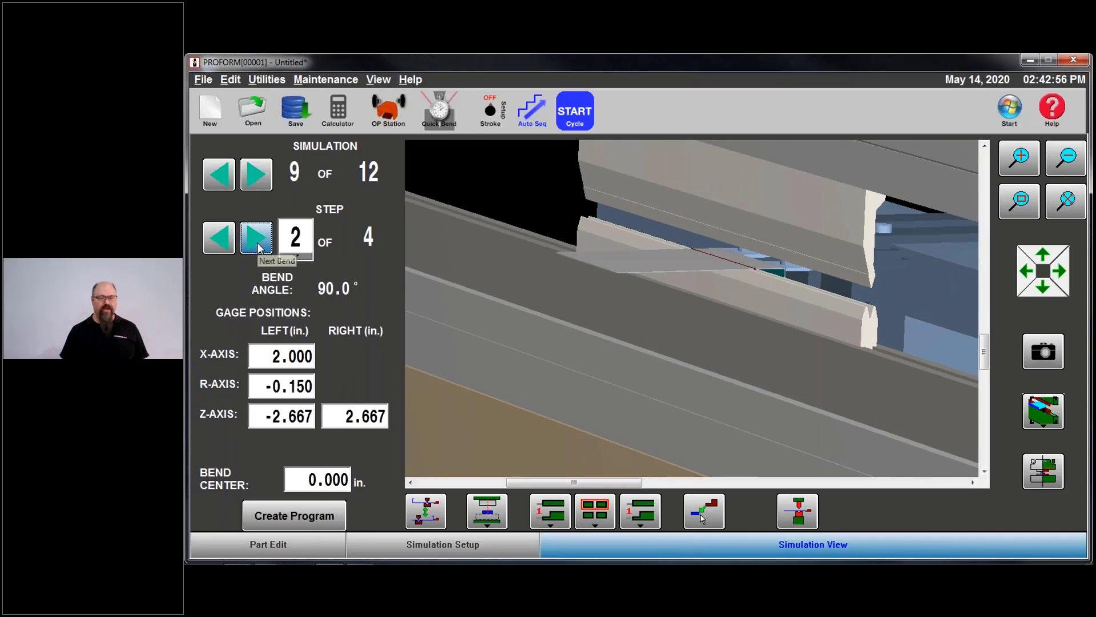
{"action": "left_click", "coordinate": [260, 244]}
{"action": "left_click", "coordinate": [259, 242]}
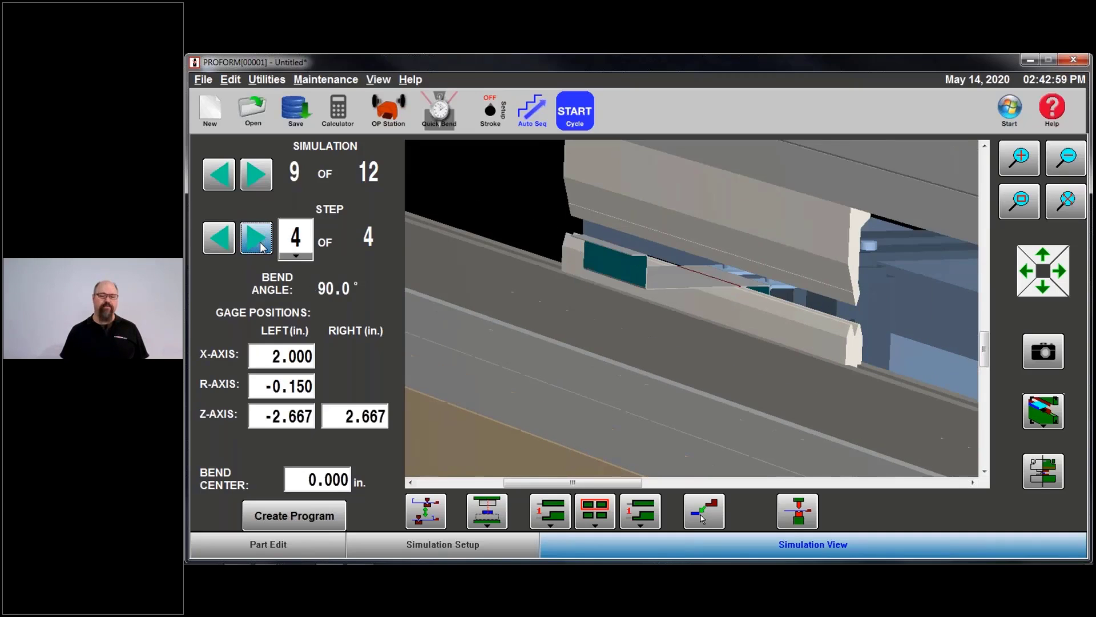
{"action": "left_click", "coordinate": [259, 241]}
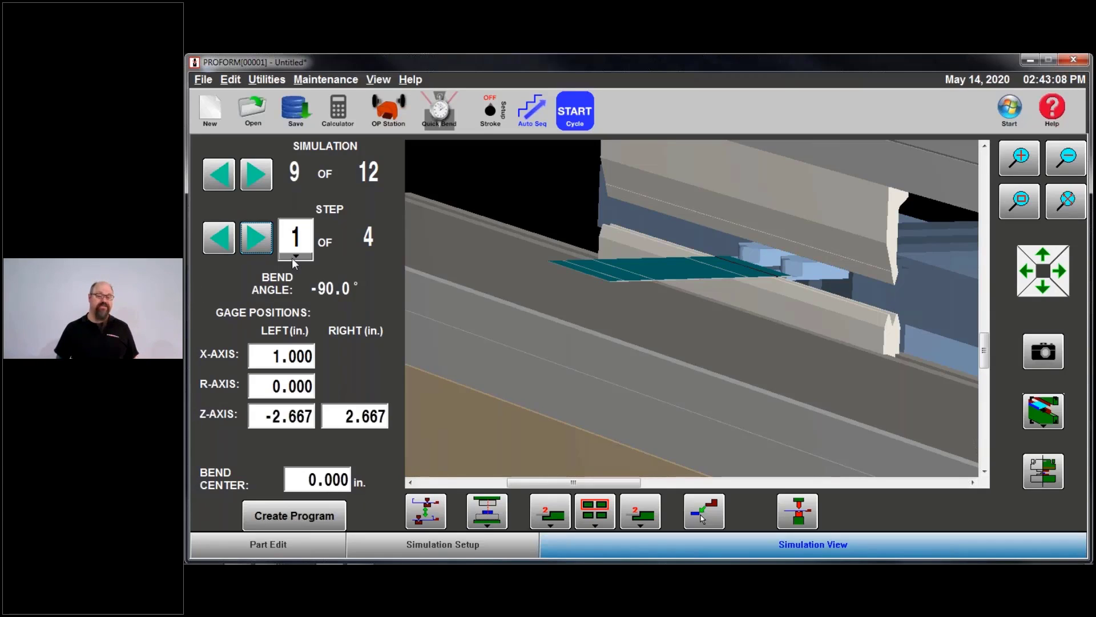
{"action": "left_click", "coordinate": [255, 238]}
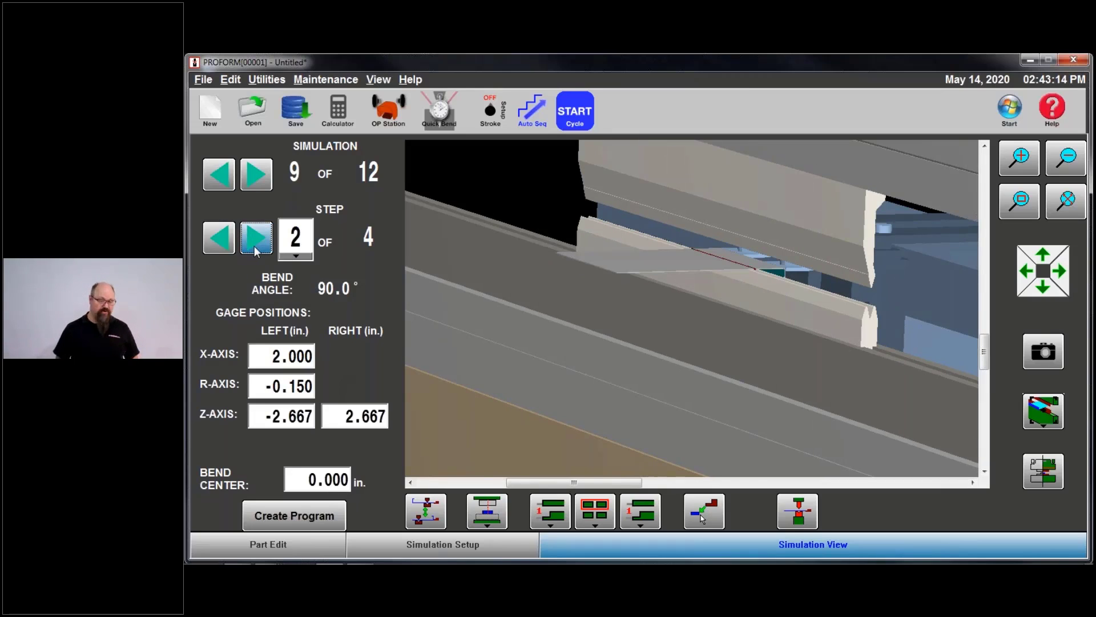
{"action": "left_click", "coordinate": [256, 250]}
{"action": "left_click", "coordinate": [256, 250]}
{"action": "left_click", "coordinate": [255, 250]}
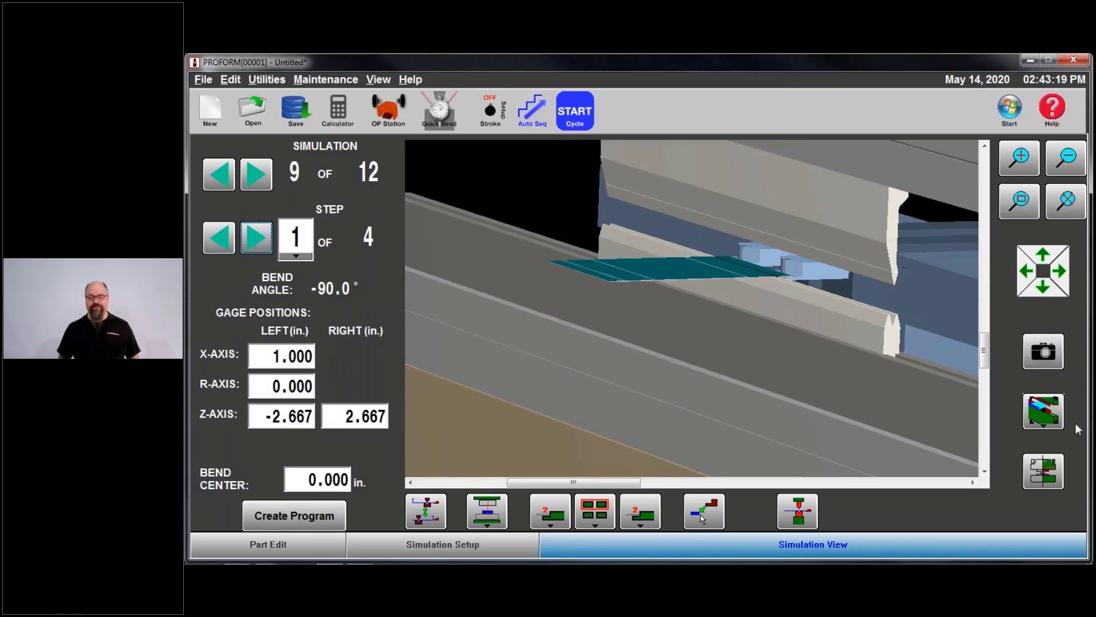
{"action": "left_click", "coordinate": [1056, 421]}
{"action": "left_click", "coordinate": [1047, 302]}
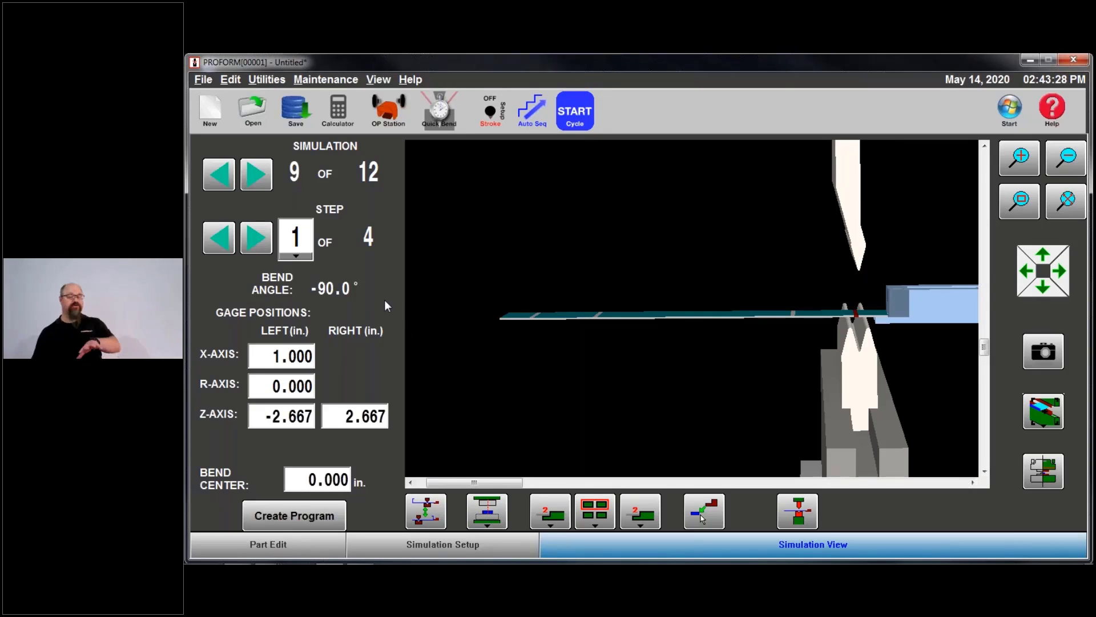
Create the bend program from simulation 9, saving the part file as "hat channel"
{"action": "left_click", "coordinate": [288, 516]}
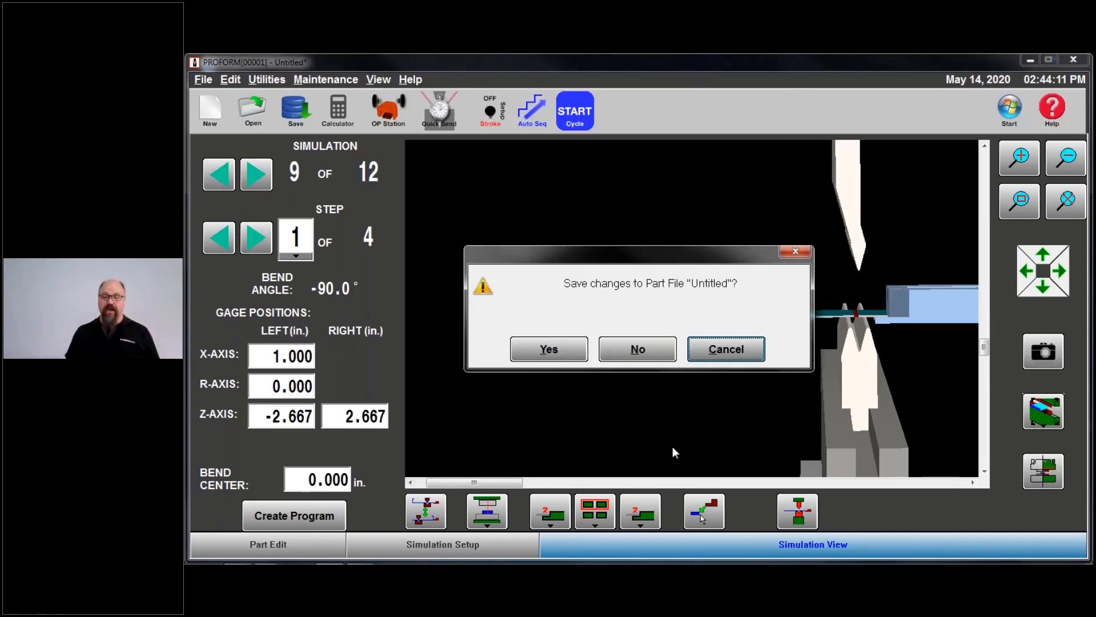
{"action": "left_click", "coordinate": [549, 349]}
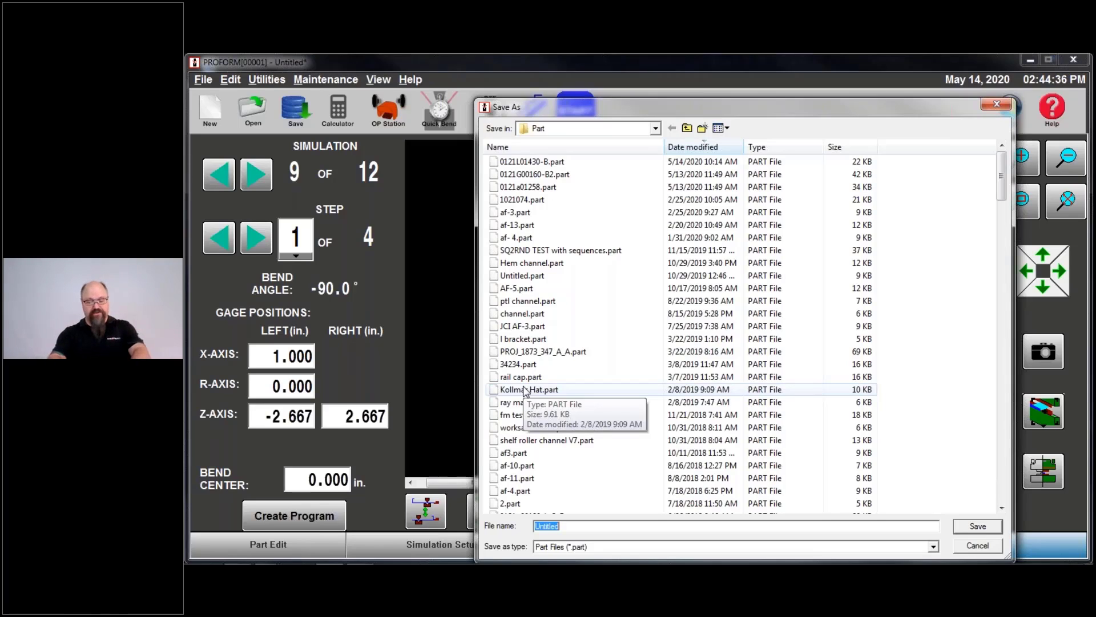
{"action": "type", "text": "hat "}
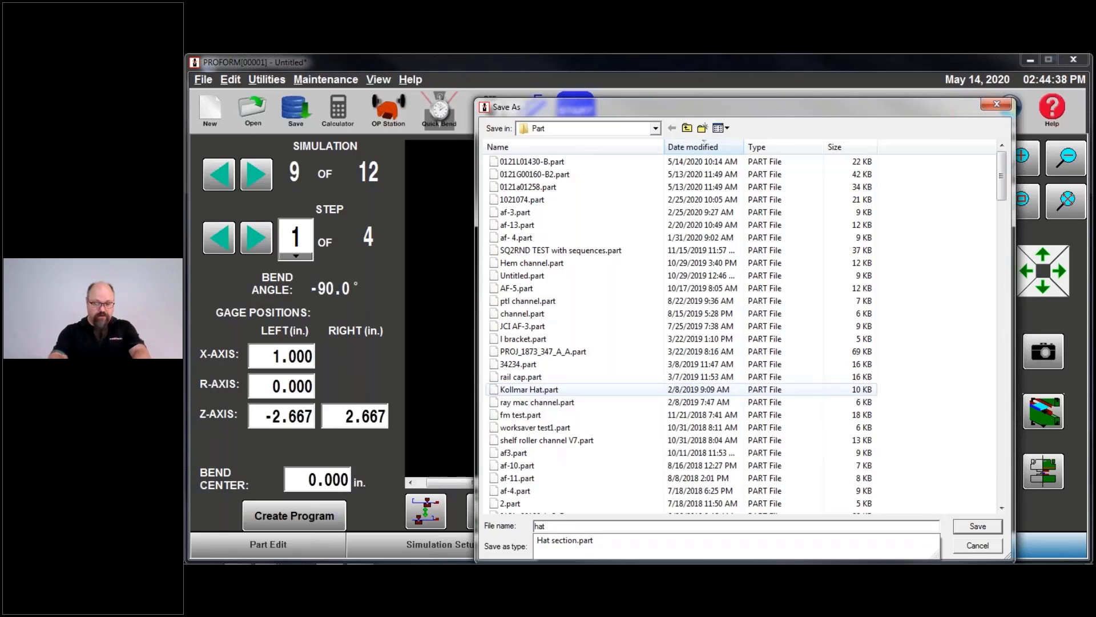
{"action": "type", "text": "channel"}
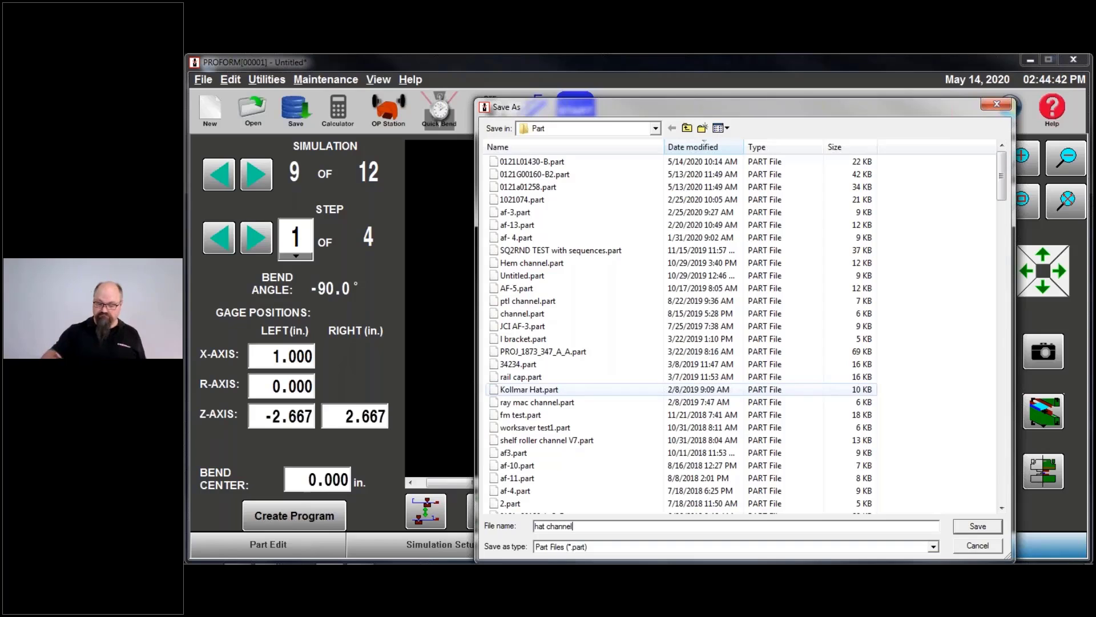
{"action": "key", "text": "Return"}
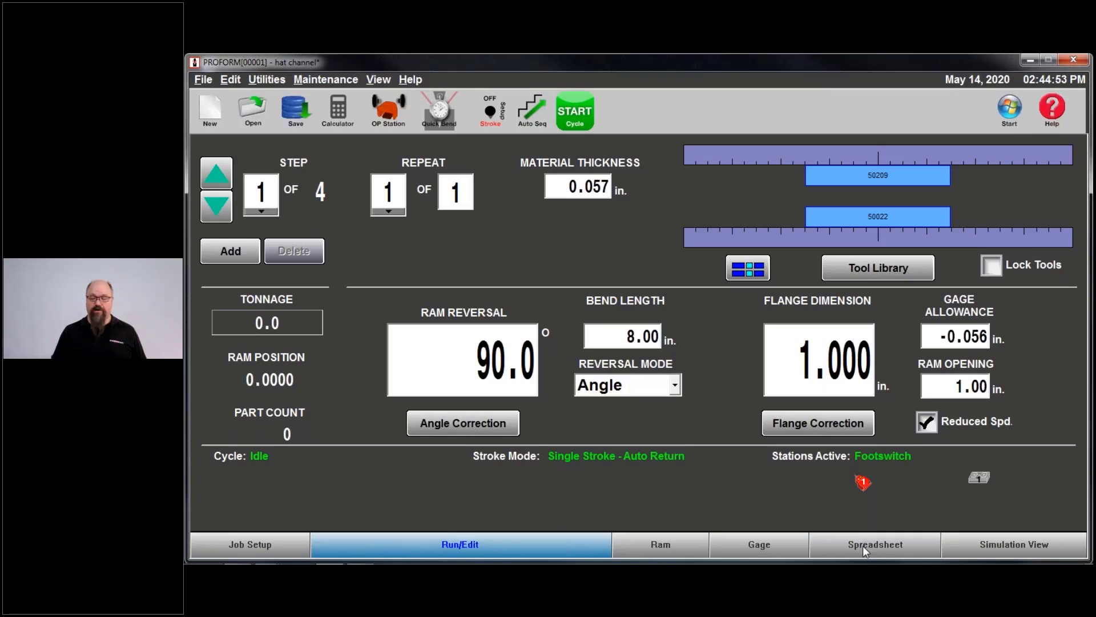
Review the ram and gage settings of all four steps in the program spreadsheet, ending on the Run/Edit page
{"action": "left_click", "coordinate": [923, 547]}
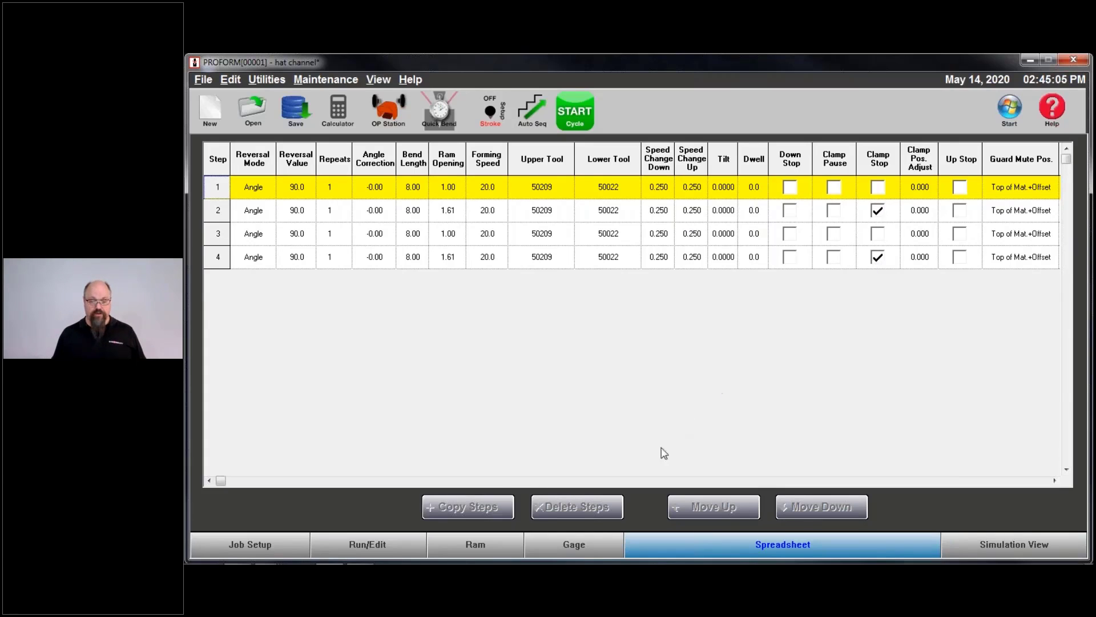
{"action": "left_click_drag", "start_coordinate": [220, 483], "coordinate": [793, 482]}
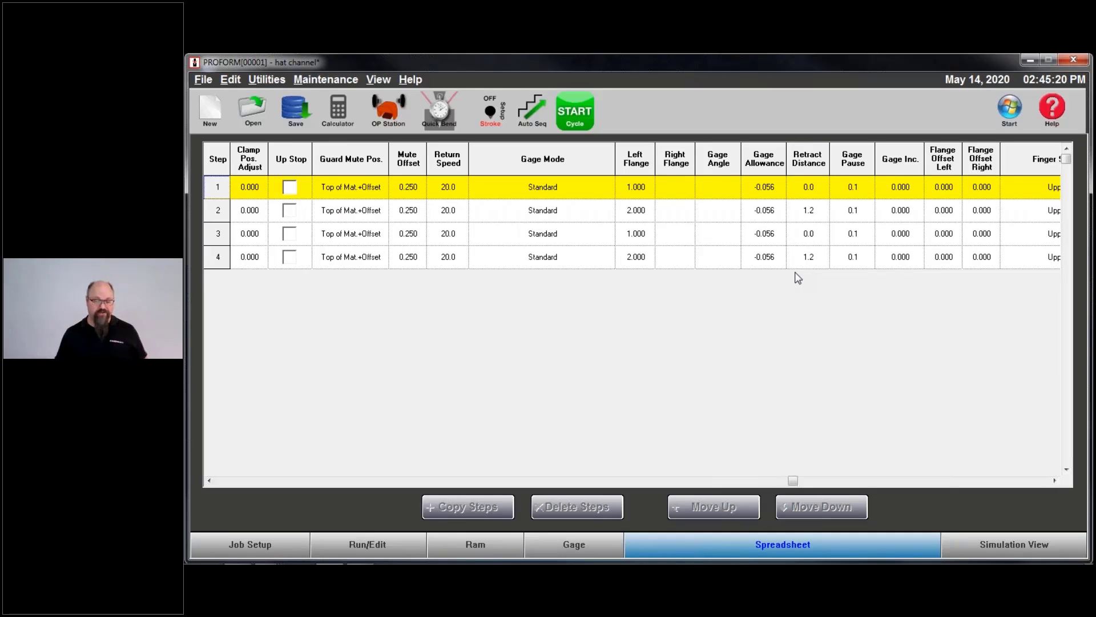
{"action": "left_click", "coordinate": [296, 481]}
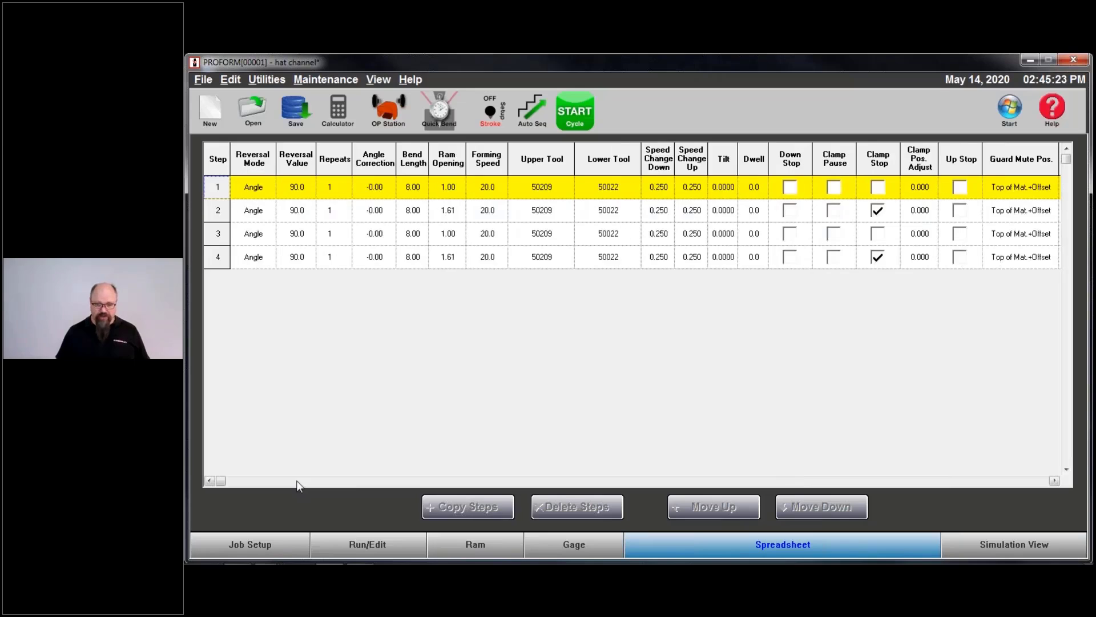
{"action": "left_click", "coordinate": [297, 481]}
{"action": "left_click", "coordinate": [297, 481]}
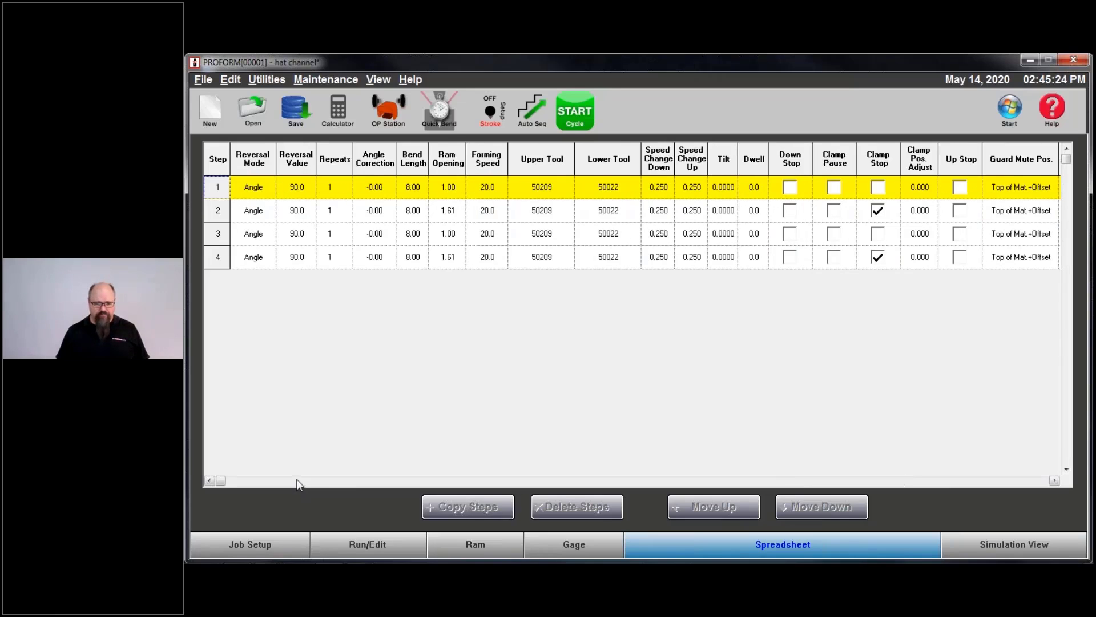
{"action": "left_click", "coordinate": [412, 548]}
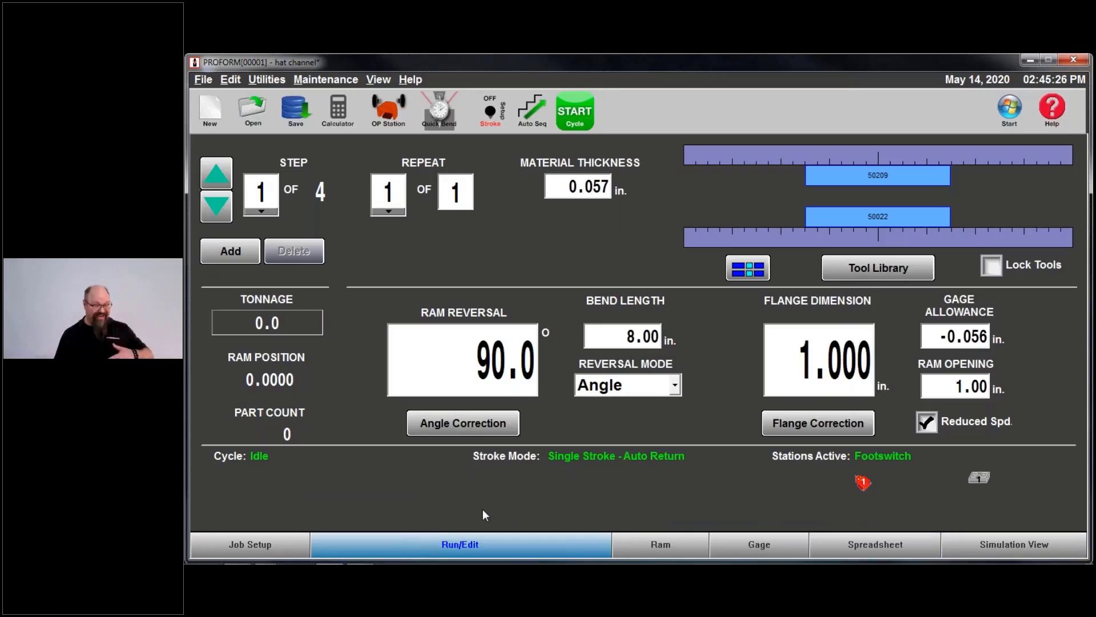
Save the bend program as "hat channel" in the Program folder
{"action": "left_click", "coordinate": [291, 107]}
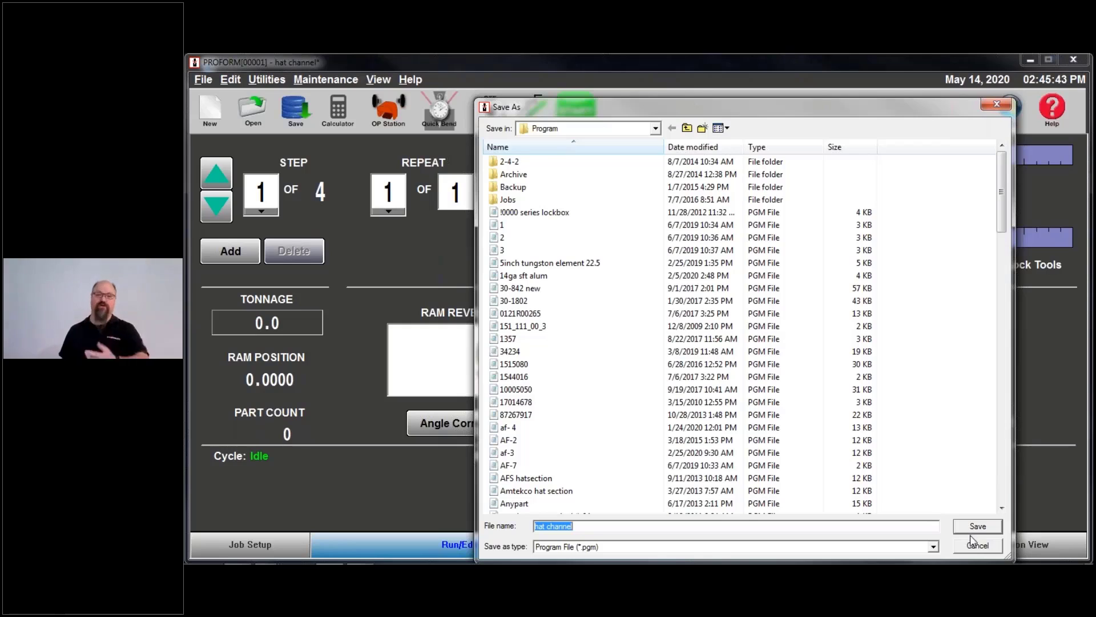
{"action": "left_click", "coordinate": [591, 129]}
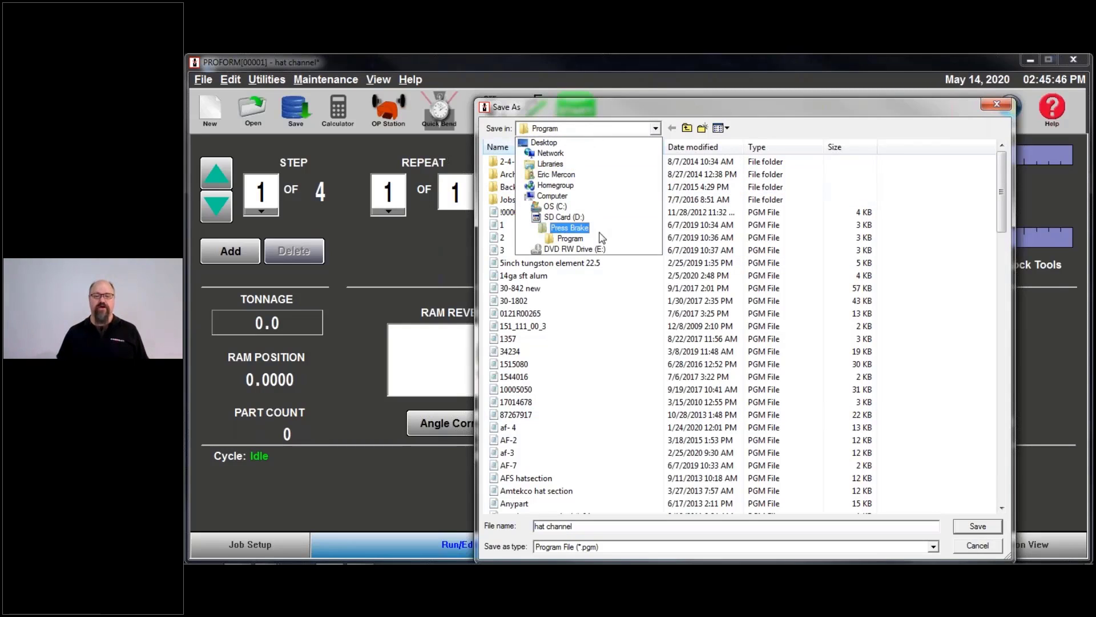
{"action": "left_click", "coordinate": [599, 239]}
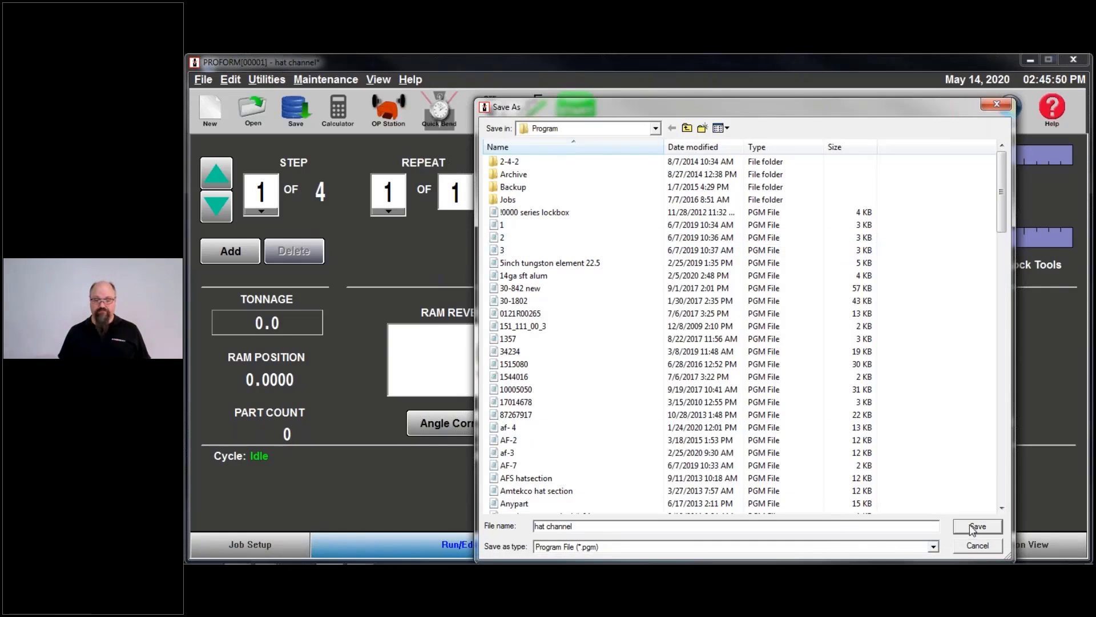
{"action": "left_click", "coordinate": [965, 543]}
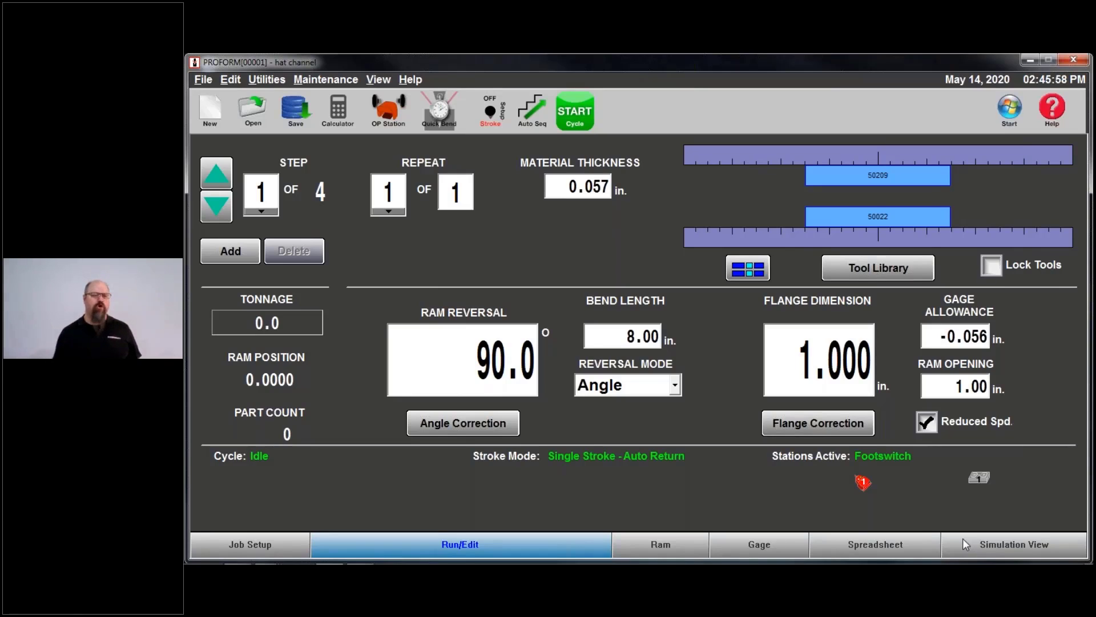
Start a new CAD part as a drawn flat pattern with a first flange of 1.000 by 8.000 in
{"action": "left_click", "coordinate": [205, 83]}
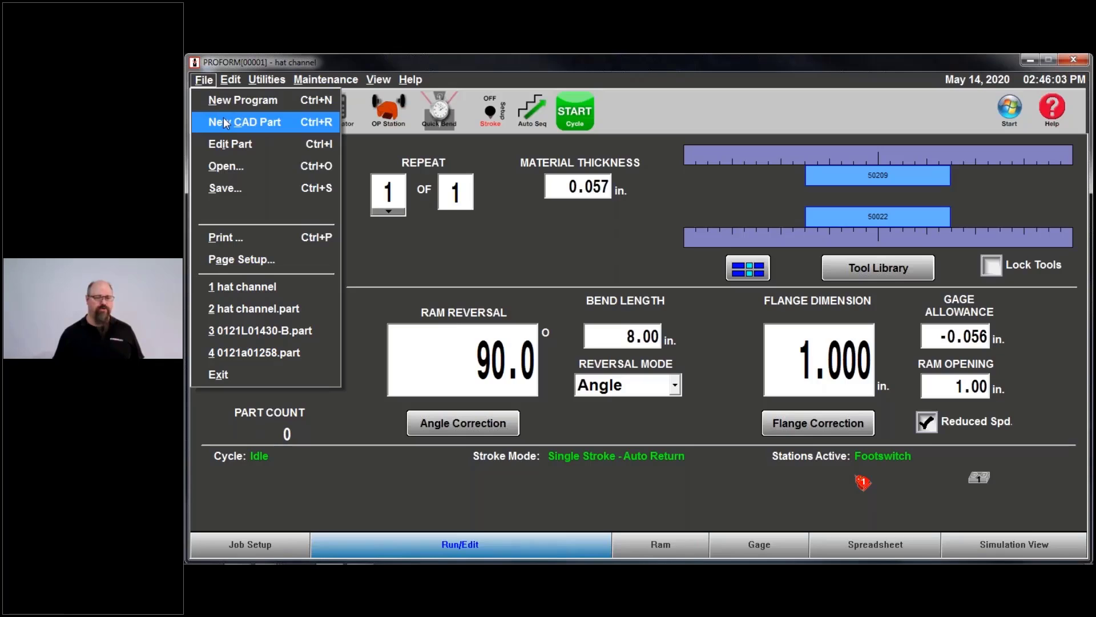
{"action": "left_click", "coordinate": [226, 123]}
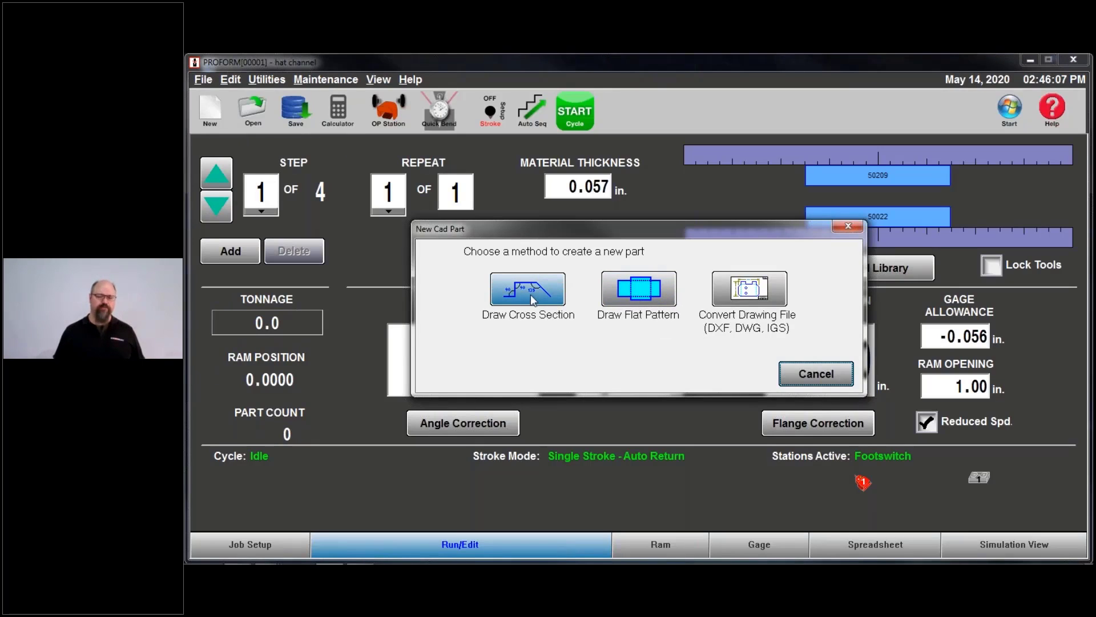
{"action": "left_click", "coordinate": [618, 300]}
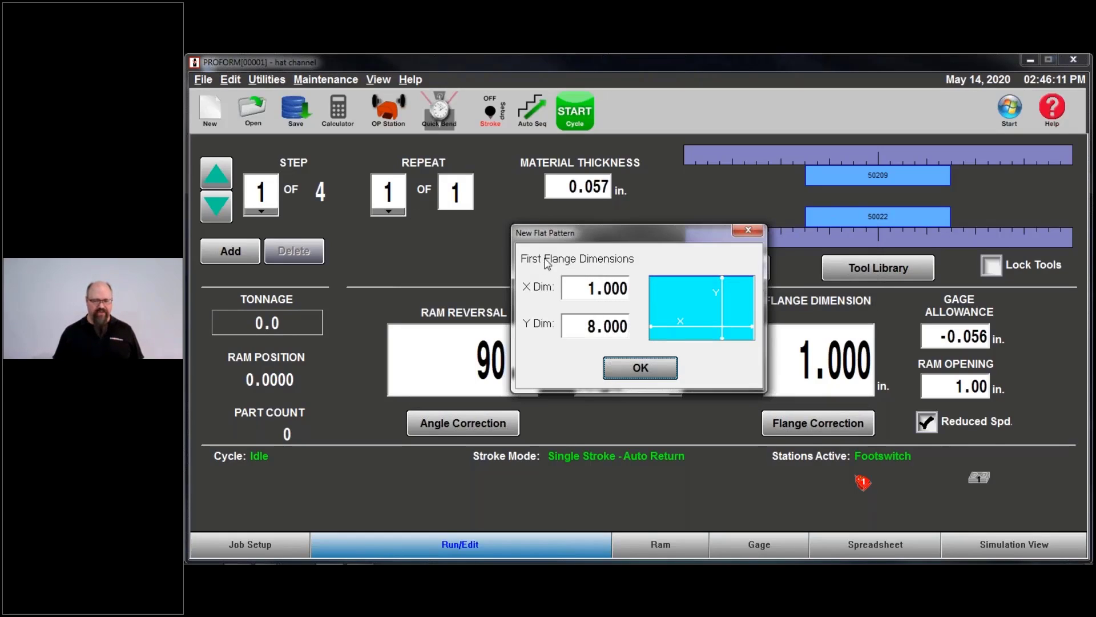
{"action": "left_click", "coordinate": [649, 368]}
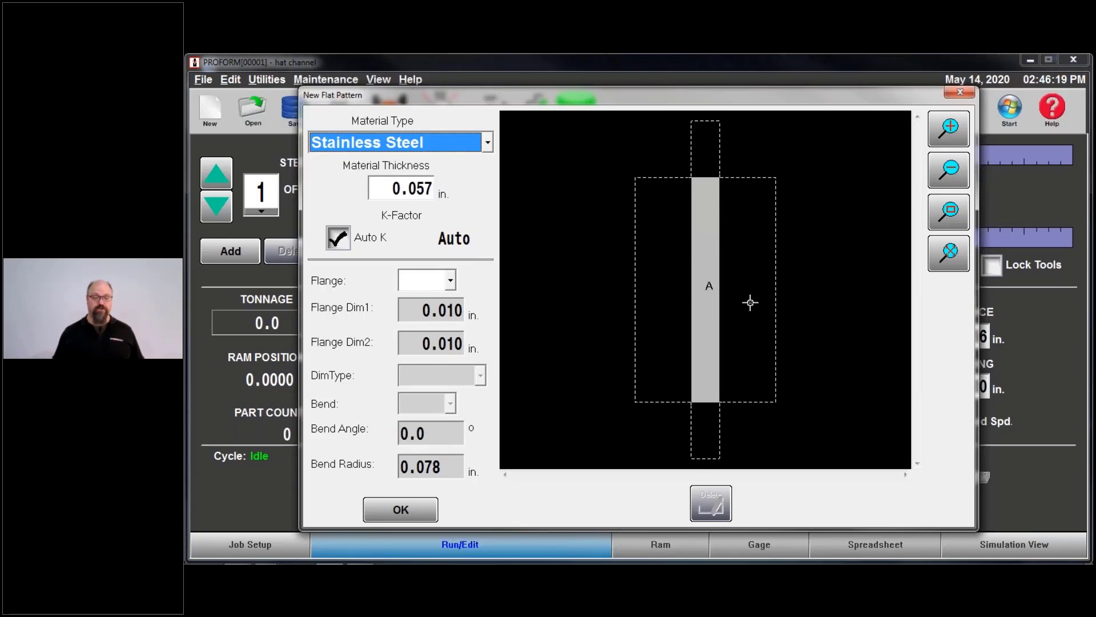
Add flange B along the long right edge of flange A and set its bend angle to -90.0°
{"action": "left_click", "coordinate": [749, 302]}
{"action": "left_click", "coordinate": [437, 437]}
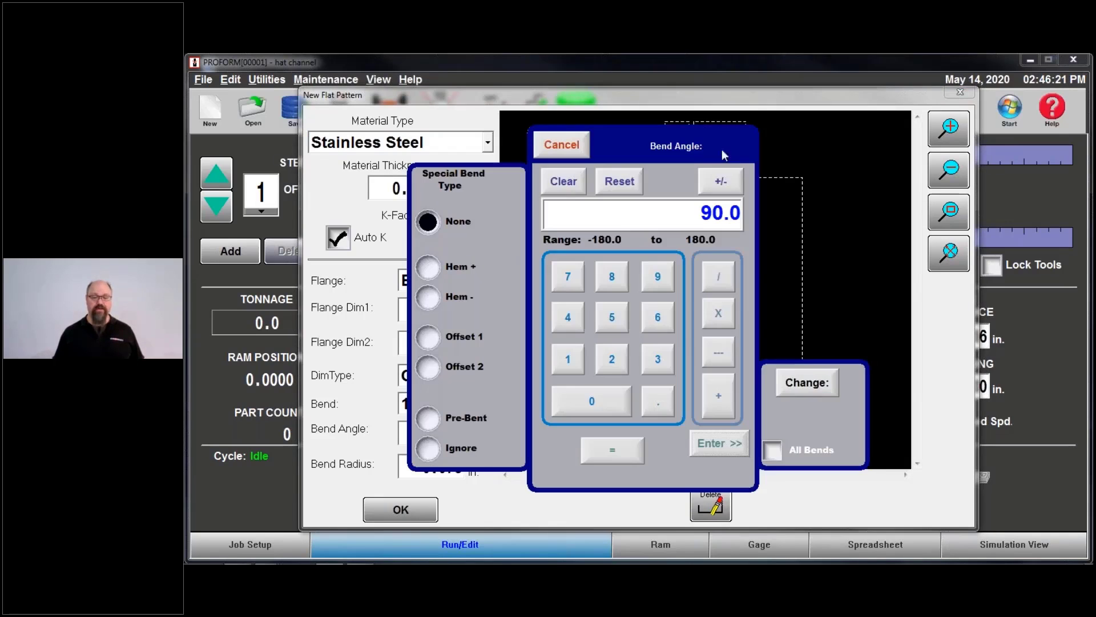
{"action": "left_click", "coordinate": [724, 181]}
{"action": "left_click", "coordinate": [721, 443]}
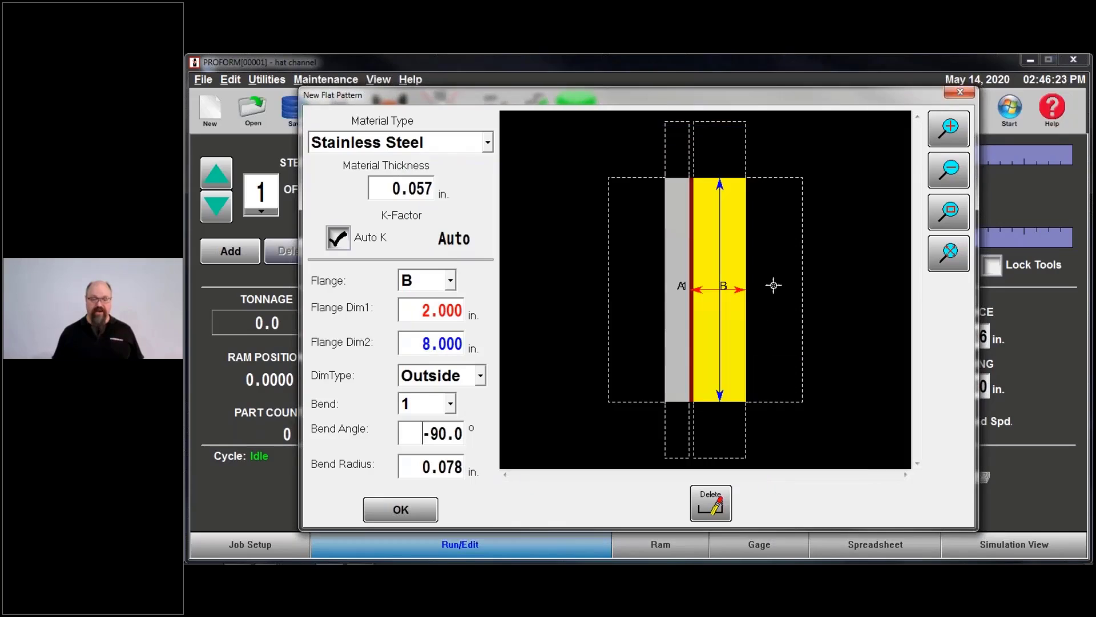
Add flange C along flange B's long right edge, with a width of 6.000 in and a bend angle of 90.0°
{"action": "left_click", "coordinate": [773, 284]}
{"action": "left_click", "coordinate": [423, 313]}
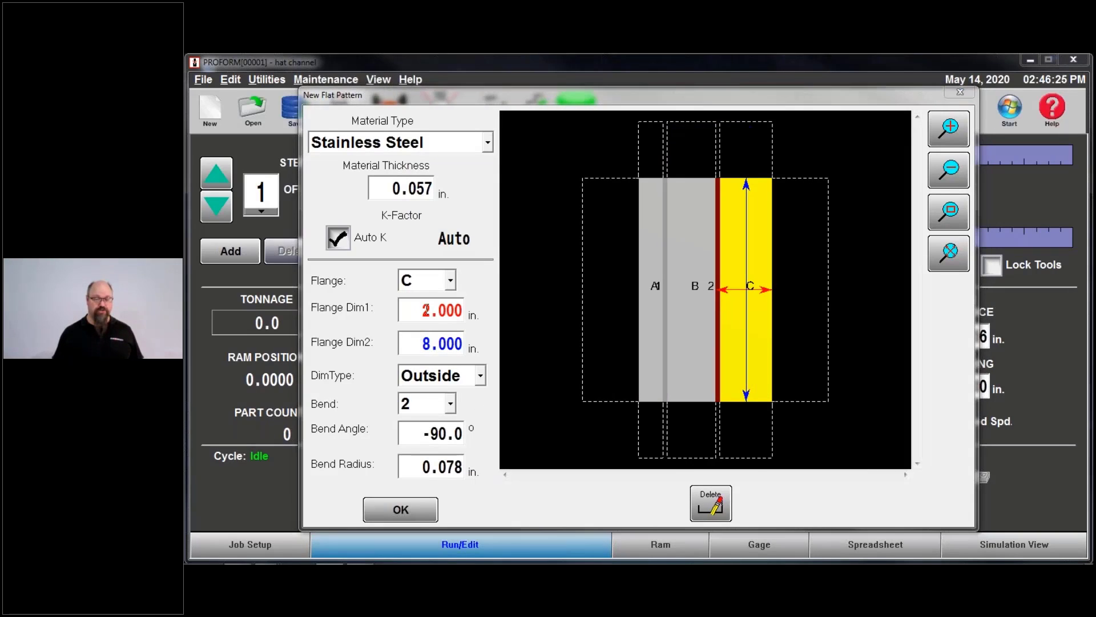
{"action": "left_click", "coordinate": [653, 317]}
{"action": "left_click", "coordinate": [715, 444]}
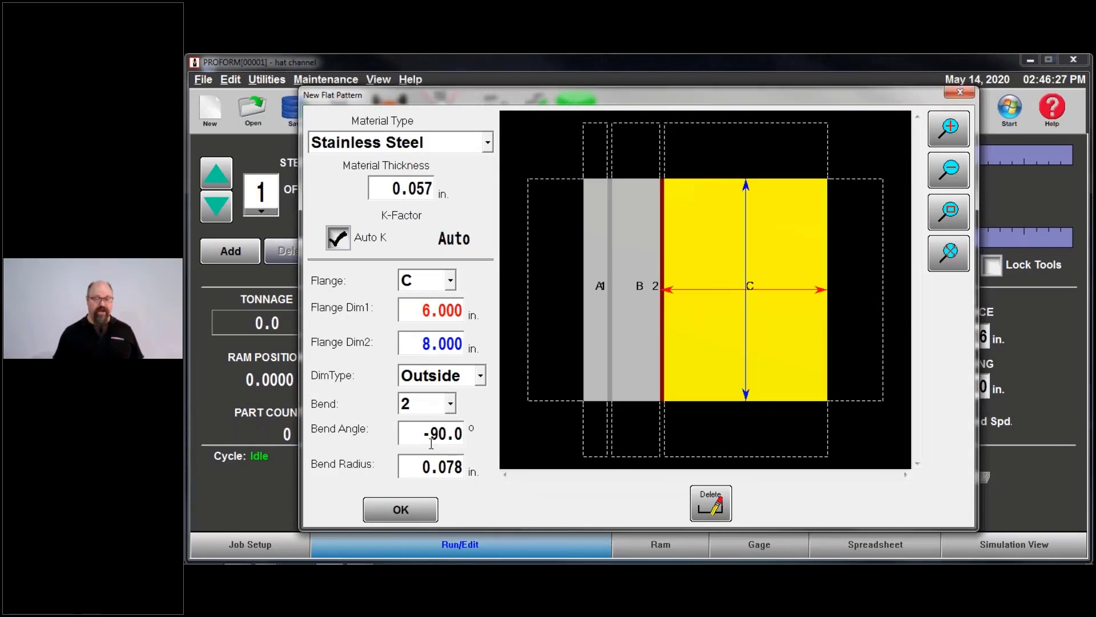
{"action": "left_click", "coordinate": [432, 434]}
{"action": "left_click", "coordinate": [721, 181]}
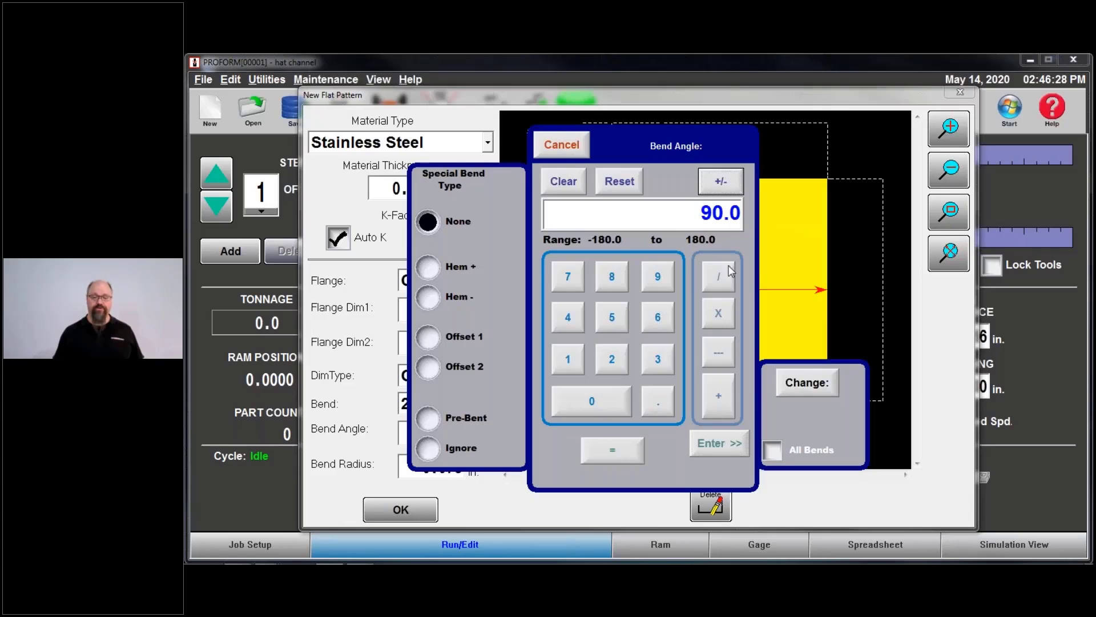
{"action": "left_click", "coordinate": [727, 445]}
Add flange D along flange C's right edge and a 1.000 in wide flange E beyond it with a -90.0° bend angle
{"action": "left_click", "coordinate": [856, 306]}
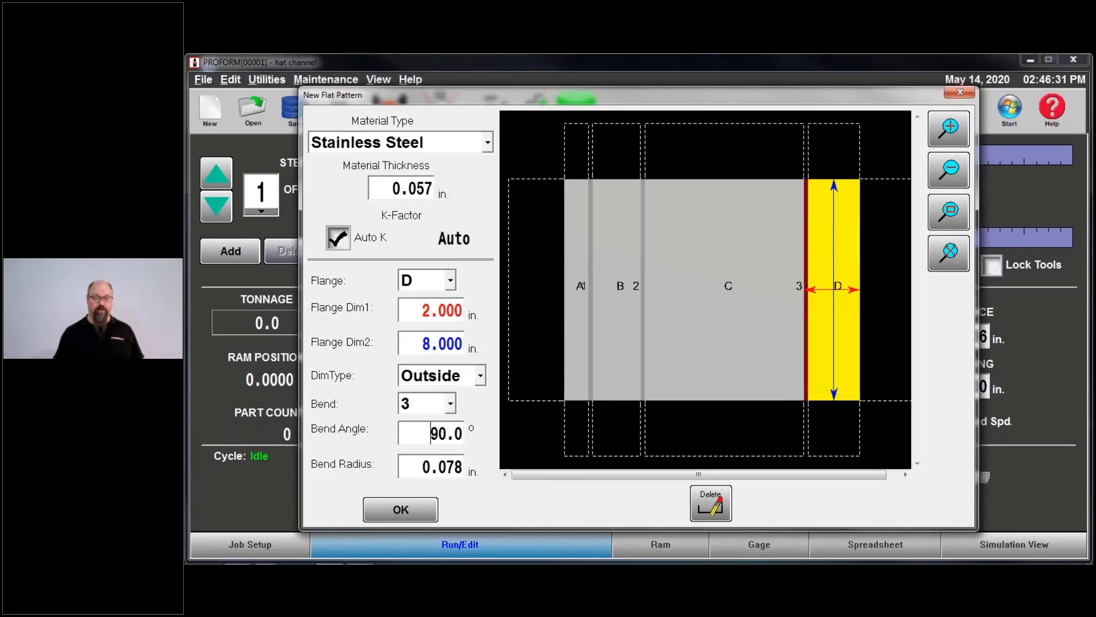
{"action": "left_click", "coordinate": [892, 245]}
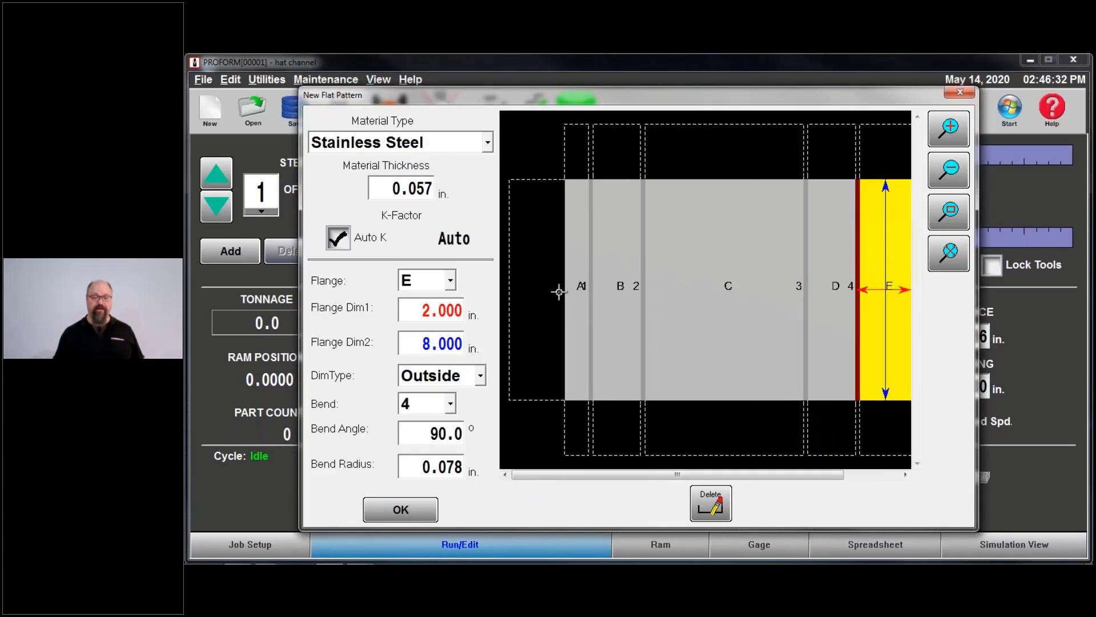
{"action": "left_click", "coordinate": [443, 311]}
{"action": "left_click", "coordinate": [563, 358]}
{"action": "left_click", "coordinate": [708, 445]}
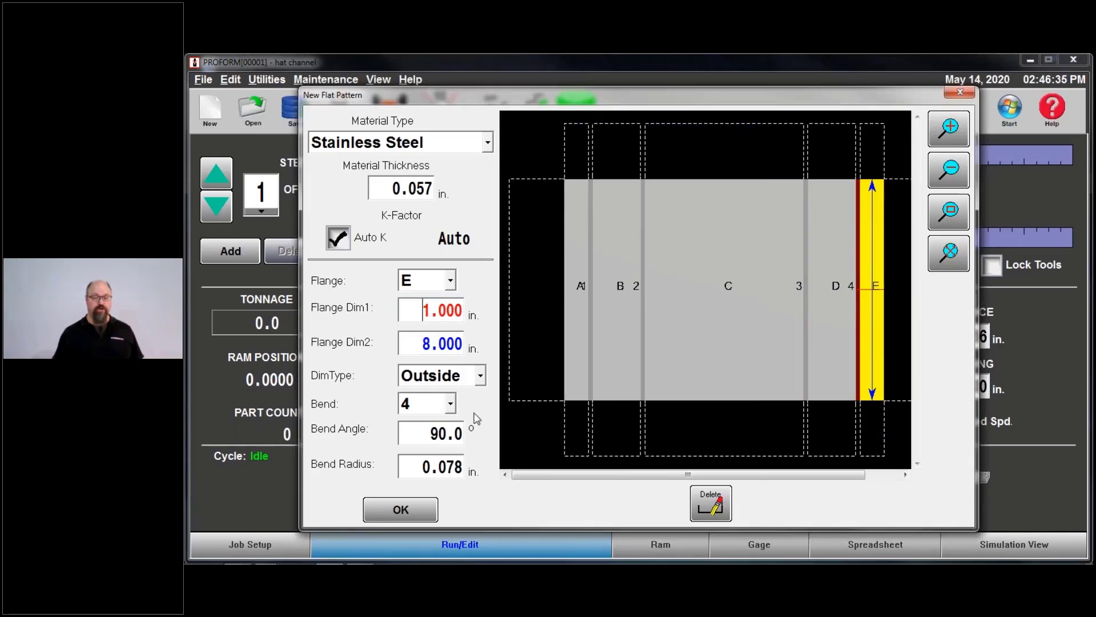
{"action": "left_click", "coordinate": [435, 434]}
{"action": "left_click", "coordinate": [721, 181]}
{"action": "left_click", "coordinate": [719, 441]}
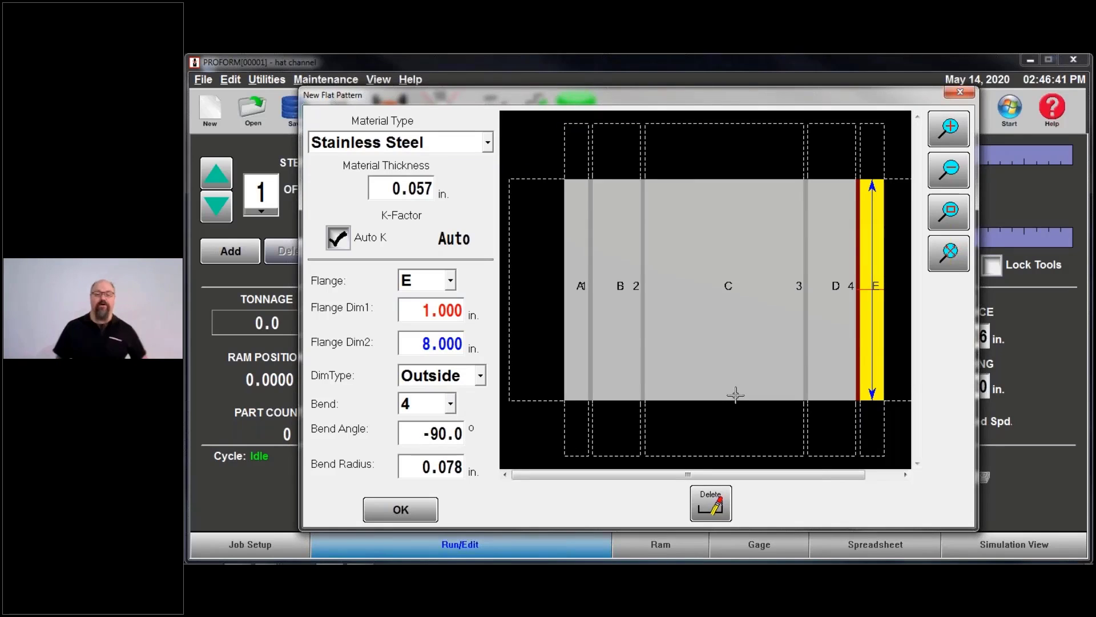
Add 2.000 in flanges along the upper and lower edges of flange C and accept the flat pattern
{"action": "left_click", "coordinate": [694, 167]}
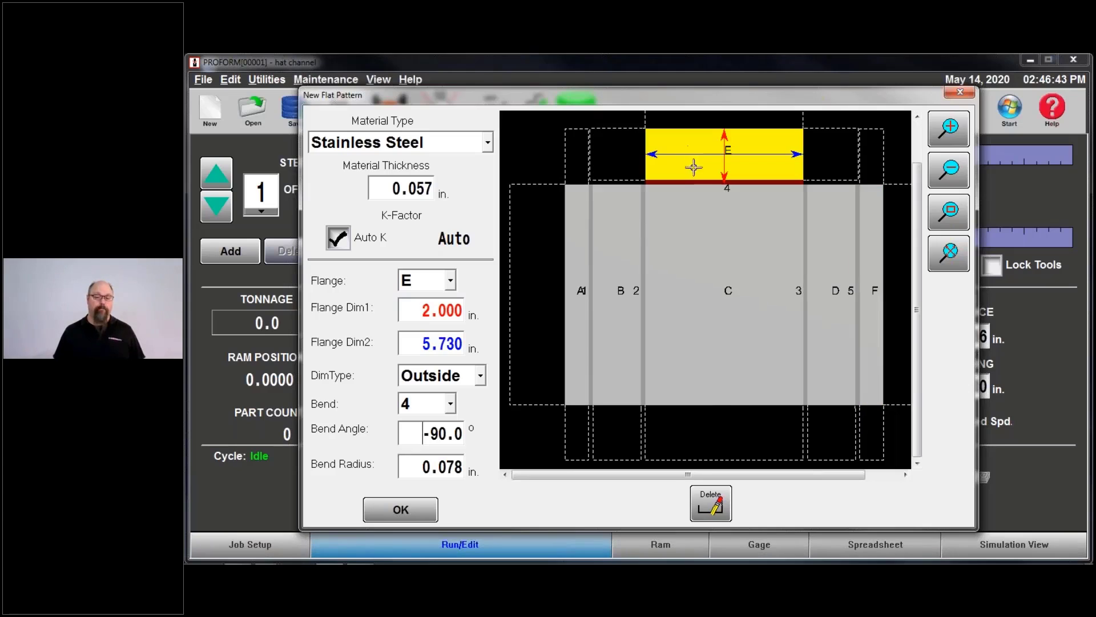
{"action": "left_click", "coordinate": [712, 419]}
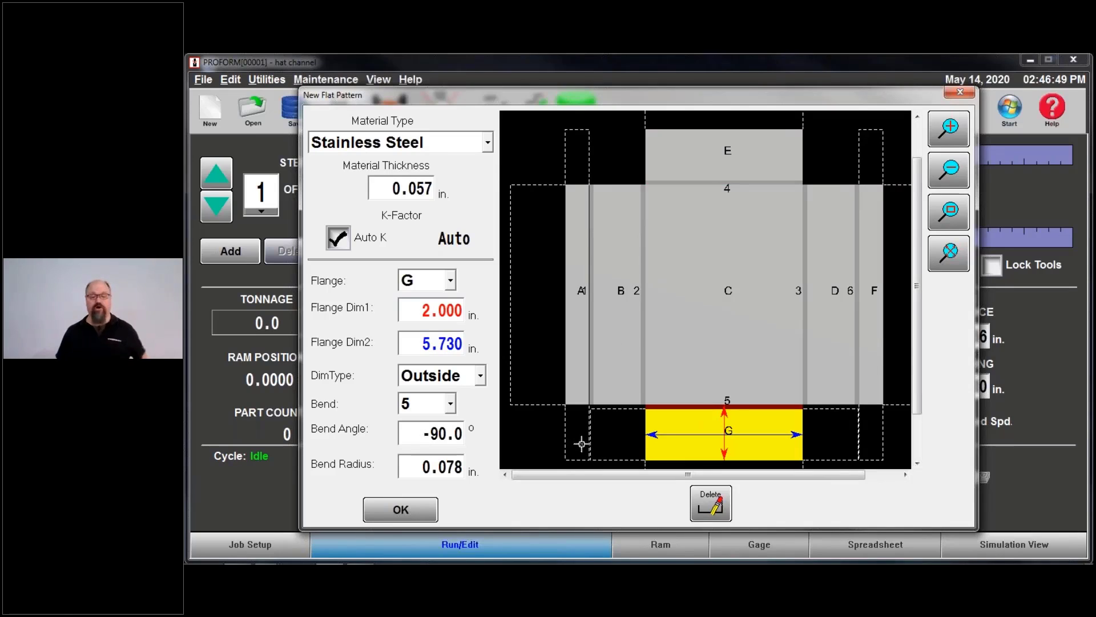
{"action": "left_click", "coordinate": [401, 509]}
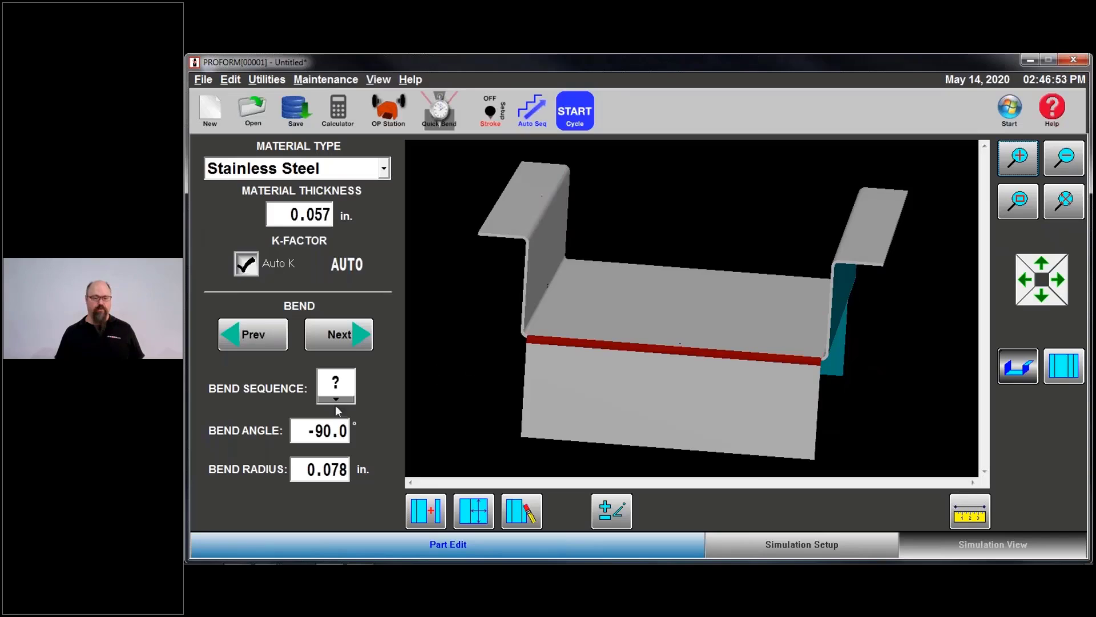
Set the bend angles of both end flanges of centre flange C to 90.0° so they fold up to close the box
{"action": "left_click", "coordinate": [327, 429]}
{"action": "left_click", "coordinate": [721, 181]}
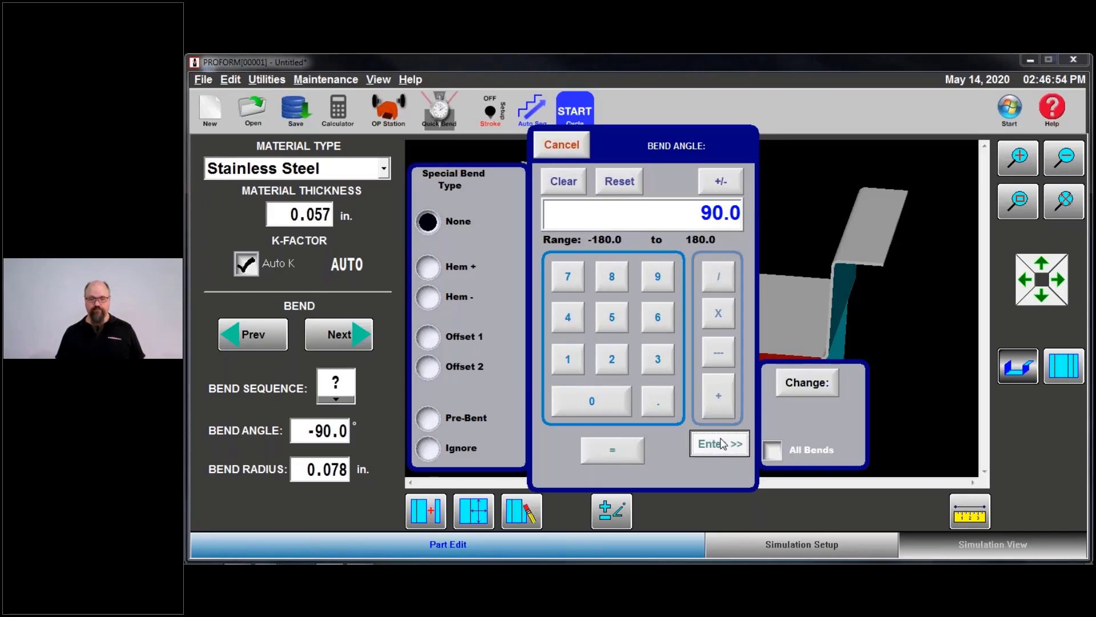
{"action": "left_click", "coordinate": [719, 443]}
{"action": "left_click", "coordinate": [792, 314]}
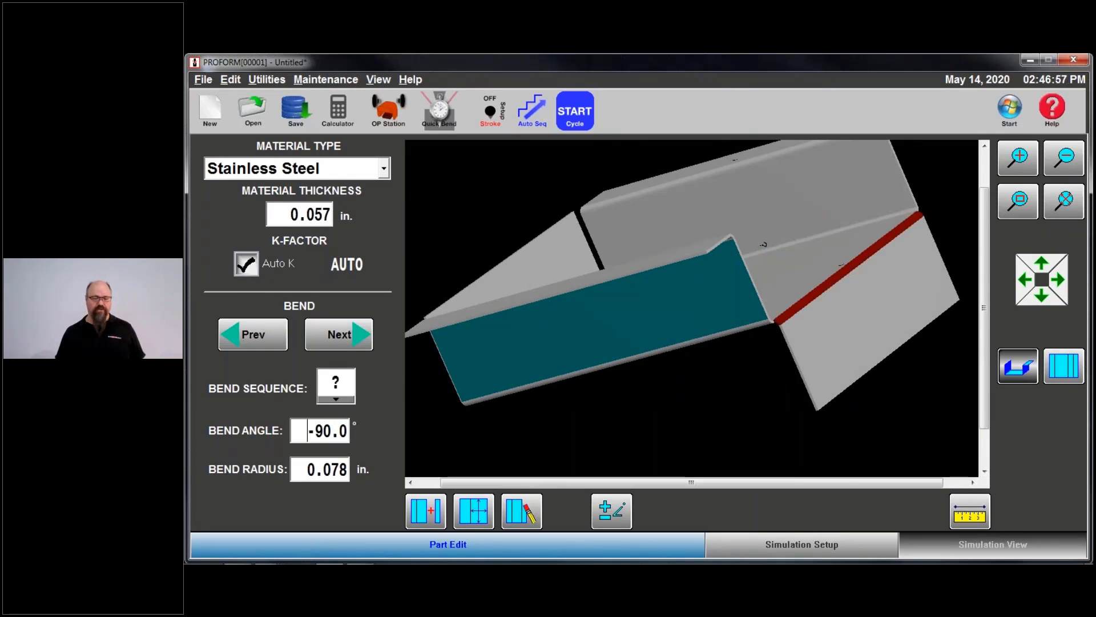
{"action": "left_click", "coordinate": [323, 430]}
{"action": "left_click", "coordinate": [703, 181]}
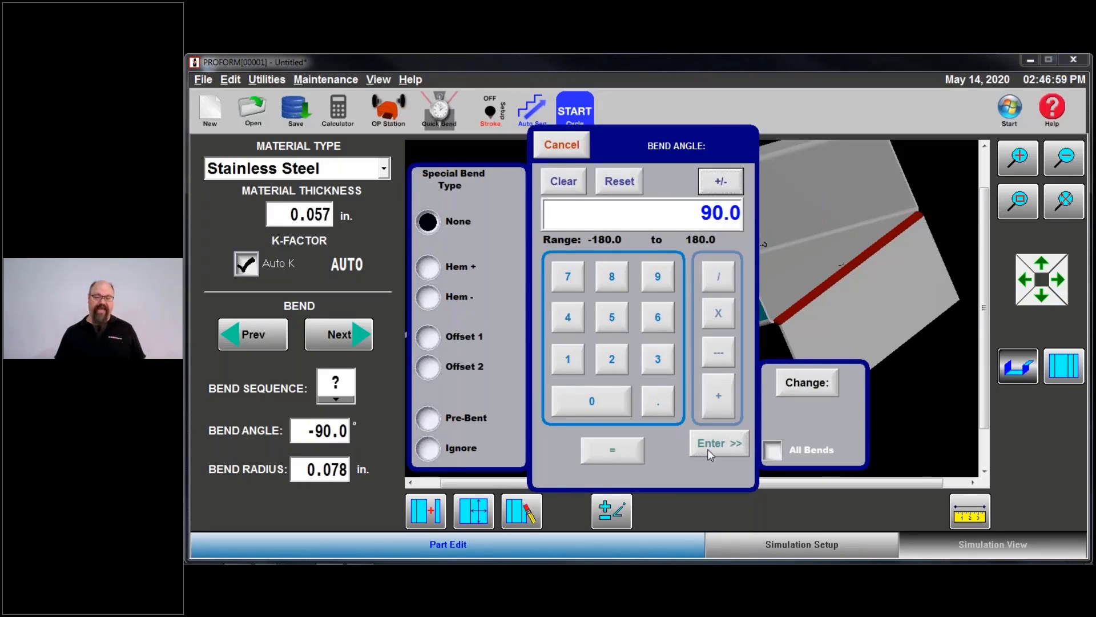
{"action": "left_click", "coordinate": [708, 449]}
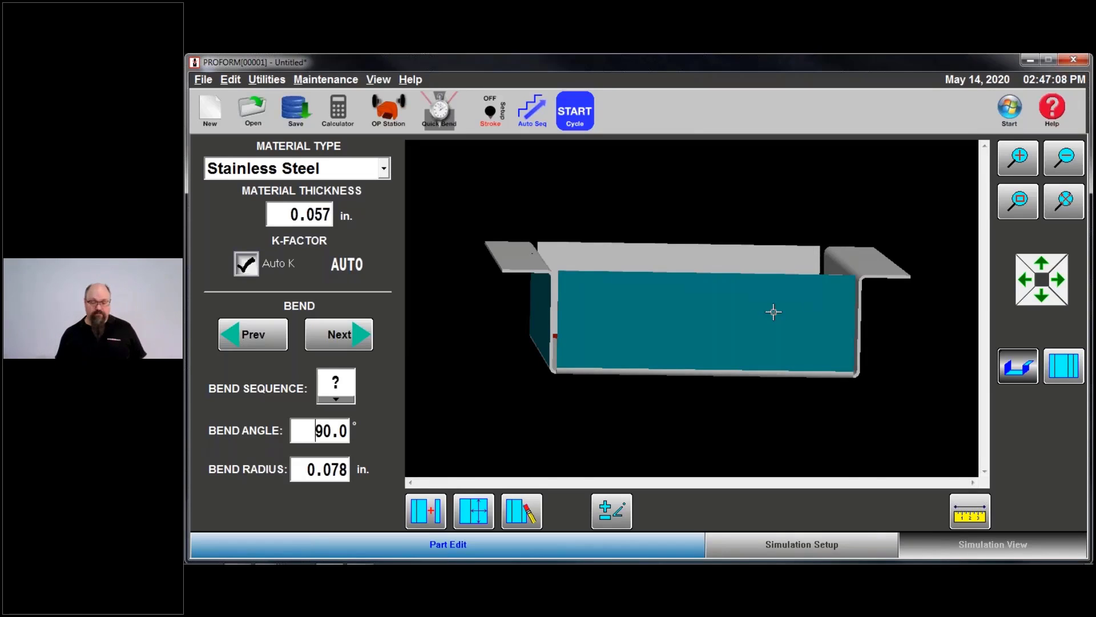
Inspect the folded box from several sides in the simulation setup and return to part editing
{"action": "left_click", "coordinate": [799, 551]}
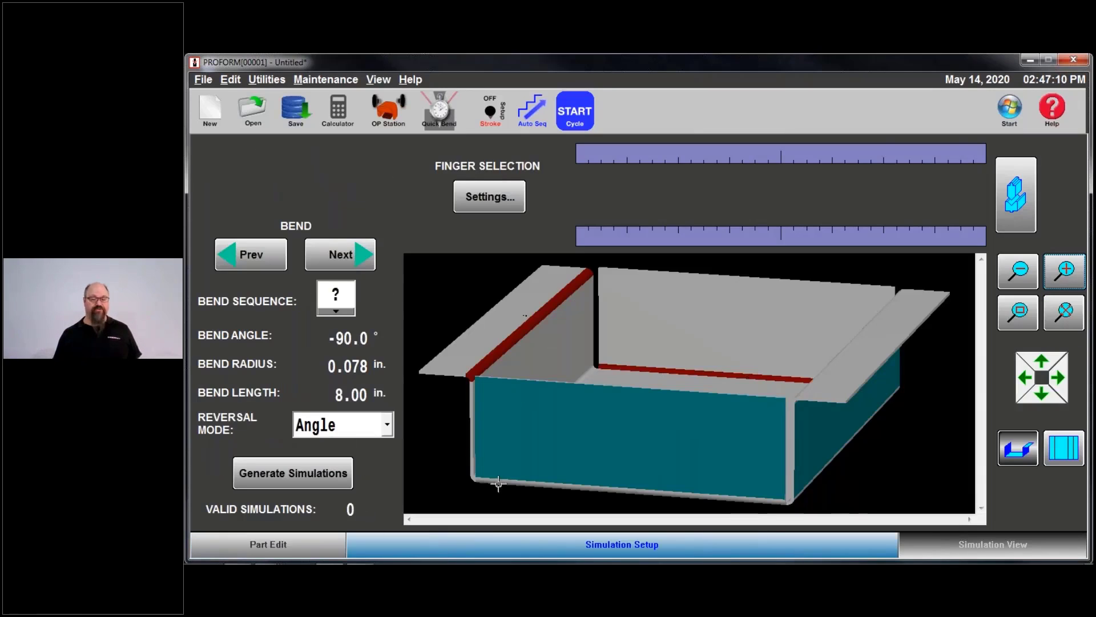
{"action": "left_click_drag", "start_coordinate": [499, 482], "coordinate": [804, 365]}
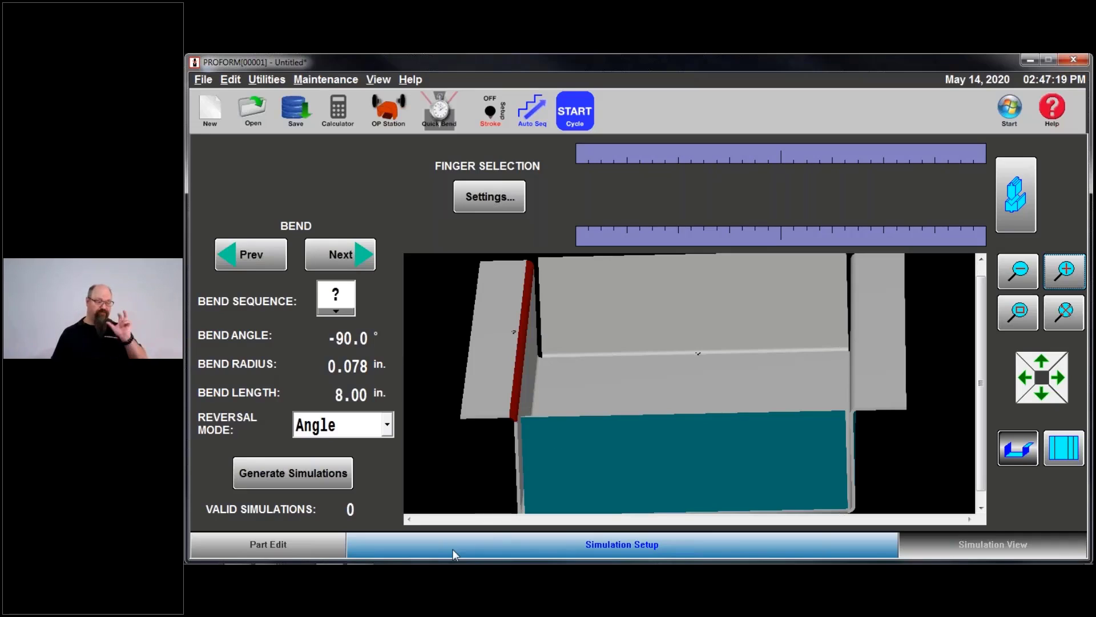
{"action": "left_click", "coordinate": [276, 553]}
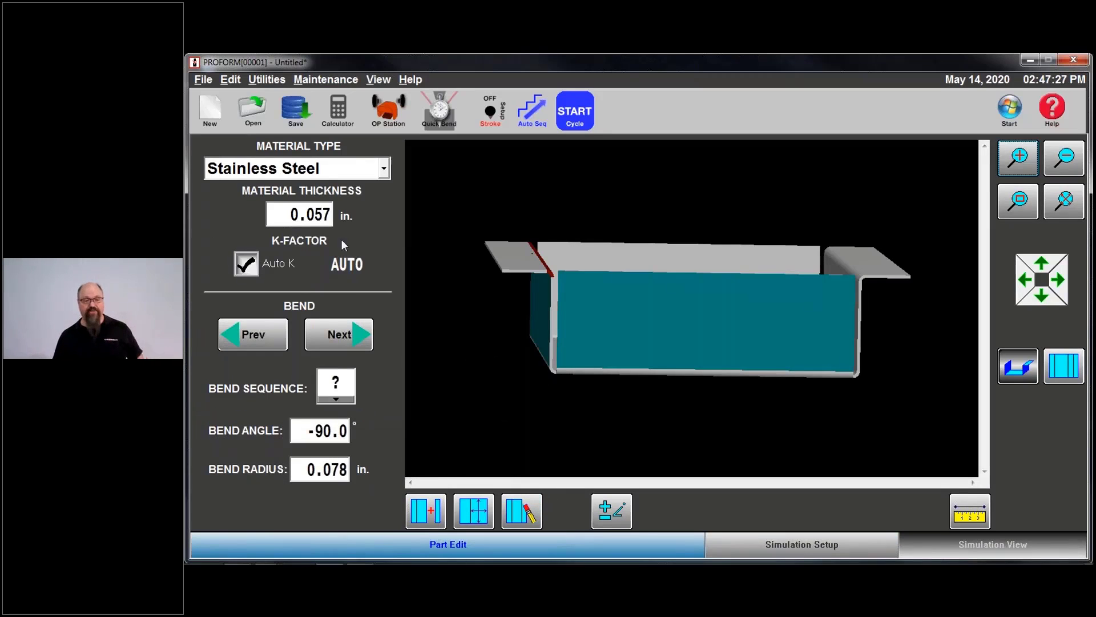
Discard the unsaved part, start a new CAD part by converting a drawing file, and list all drawing file types in New folder
{"action": "left_click", "coordinate": [210, 109]}
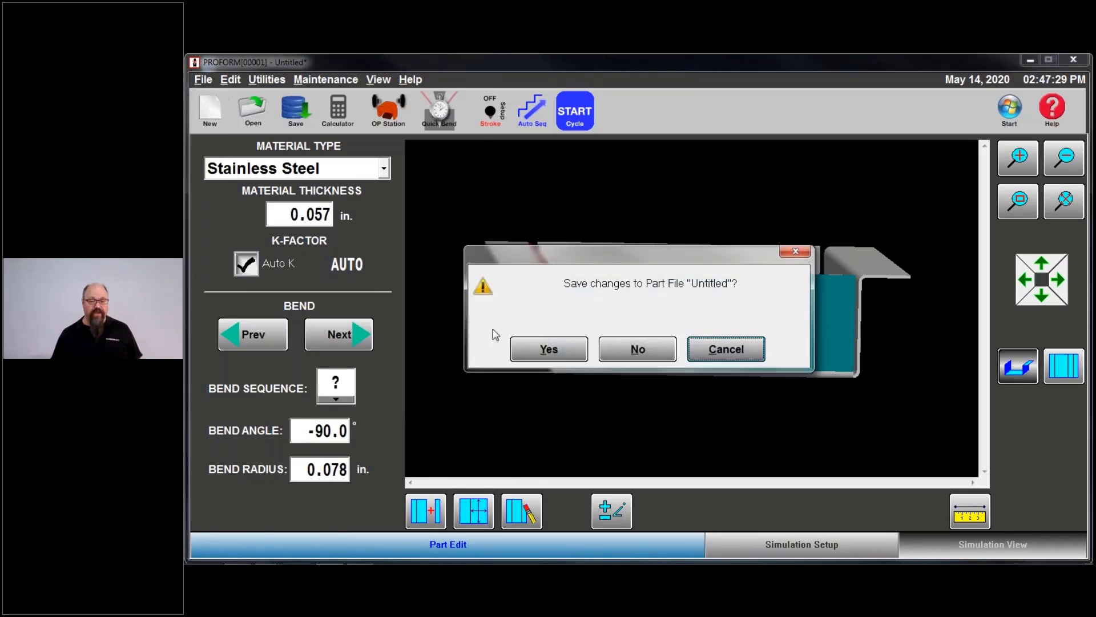
{"action": "left_click", "coordinate": [637, 348]}
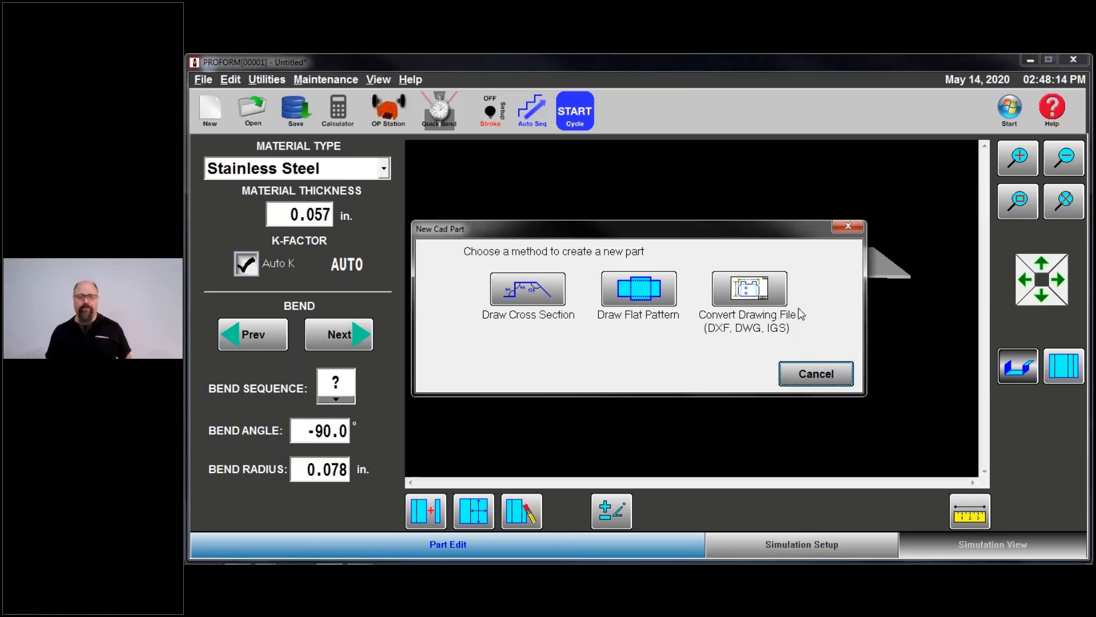
{"action": "left_click", "coordinate": [760, 304]}
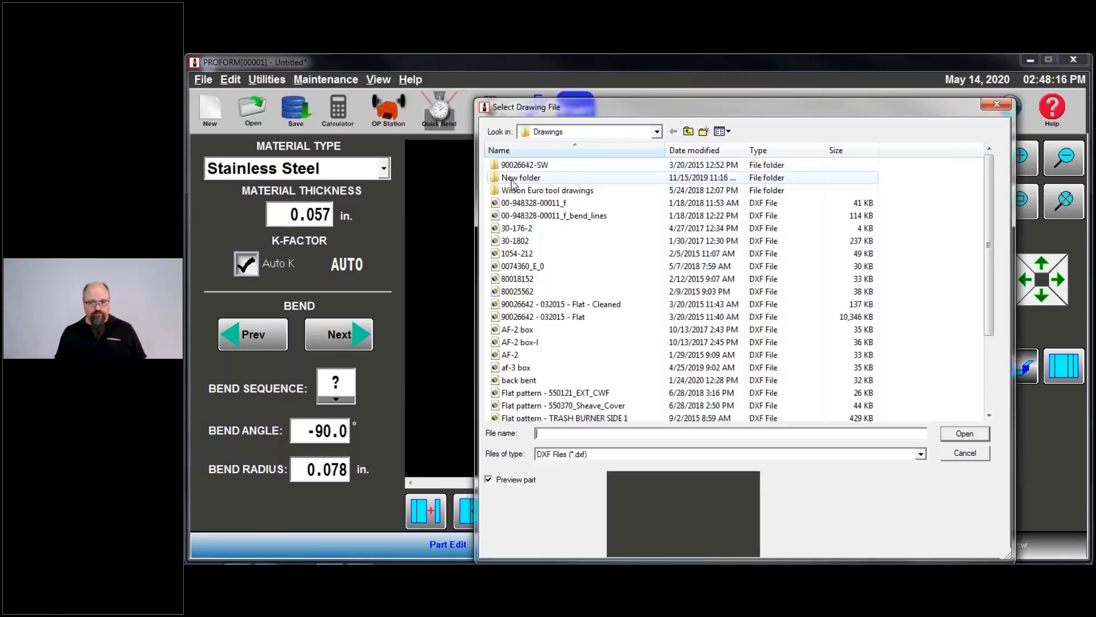
{"action": "double_click", "coordinate": [517, 174]}
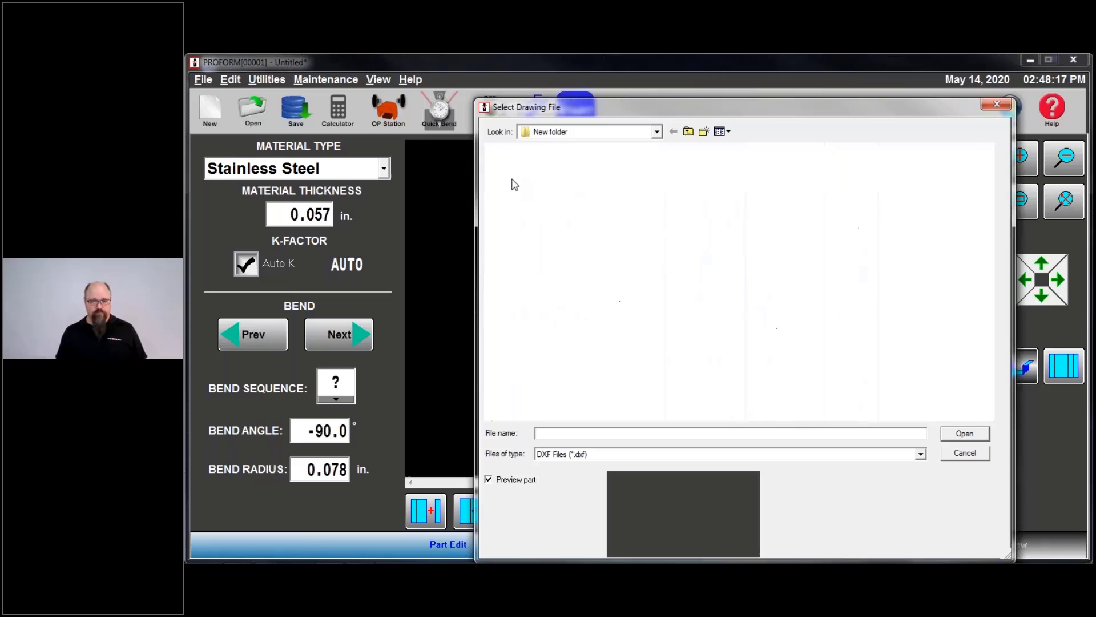
{"action": "left_click", "coordinate": [658, 455]}
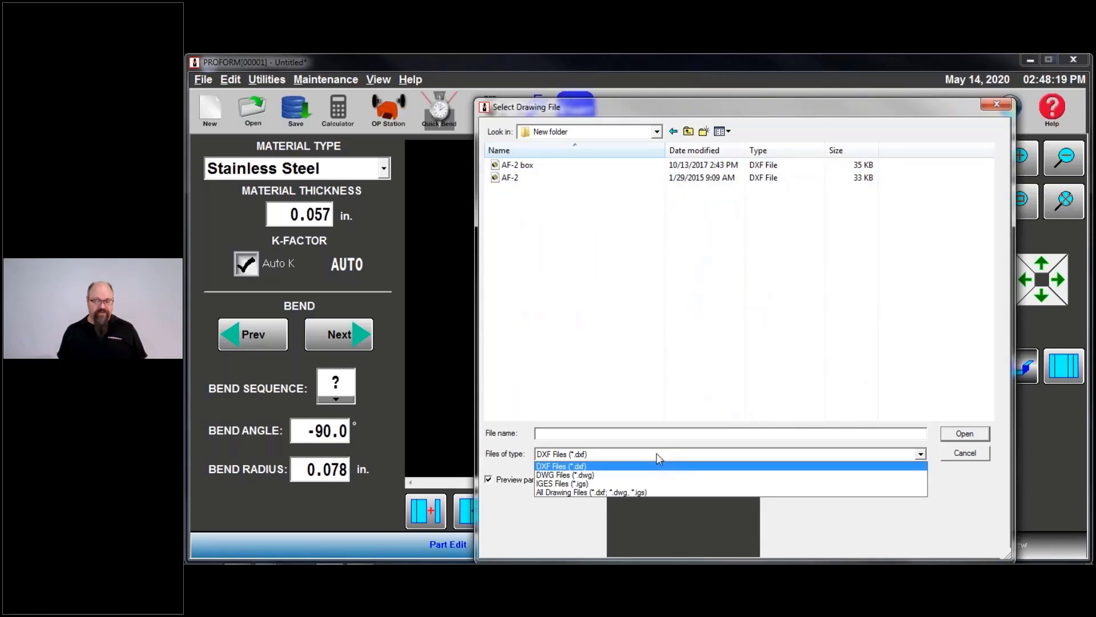
{"action": "left_click", "coordinate": [606, 493]}
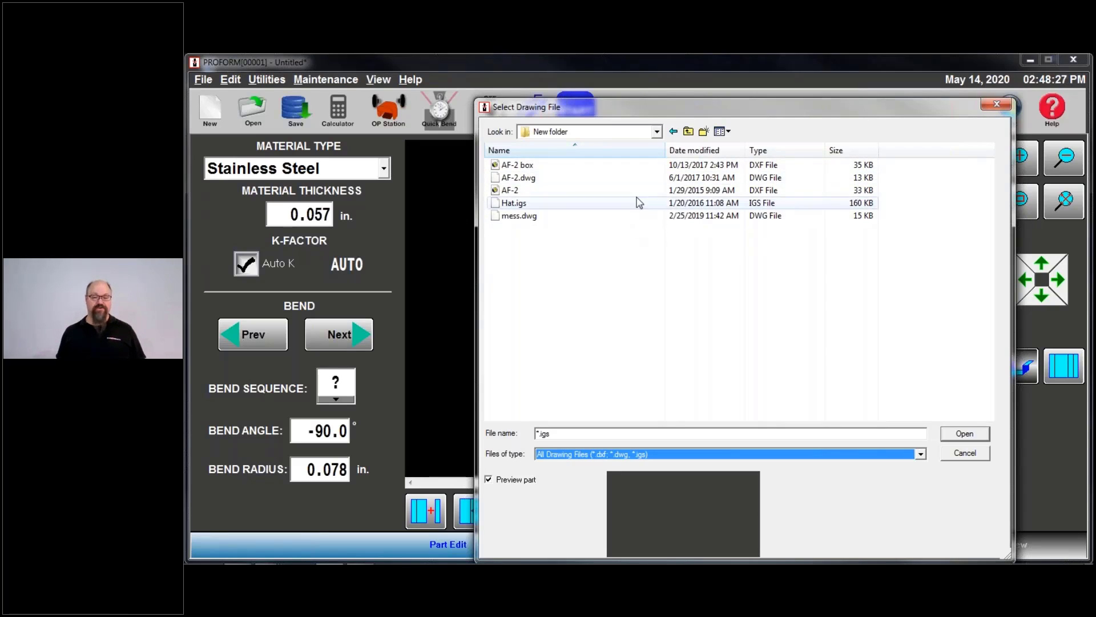
Preview the AF-2 box, AF-2, AF-2.dwg and Hat.igs drawings, rotating the 3D preview of the hat
{"action": "left_click", "coordinate": [573, 165]}
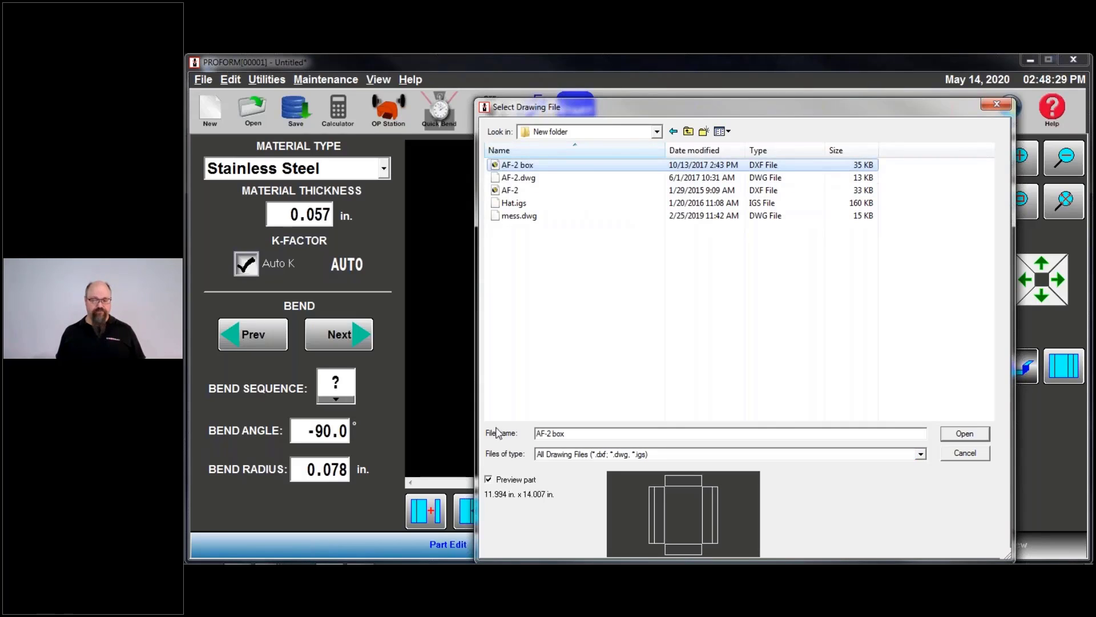
{"action": "left_click", "coordinate": [597, 191]}
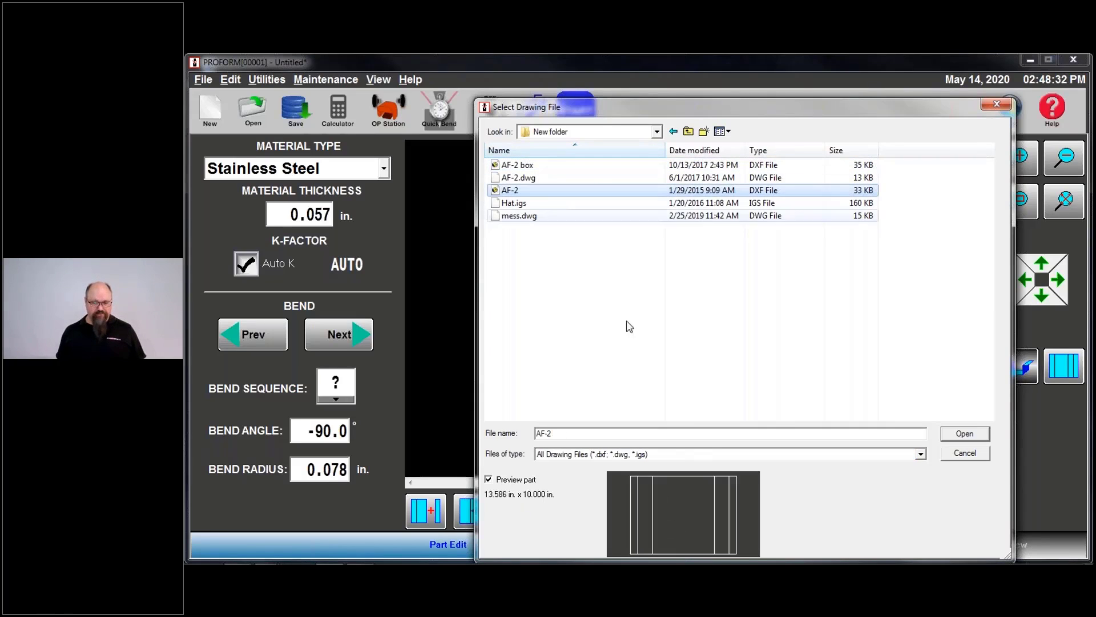
{"action": "left_click", "coordinate": [512, 481]}
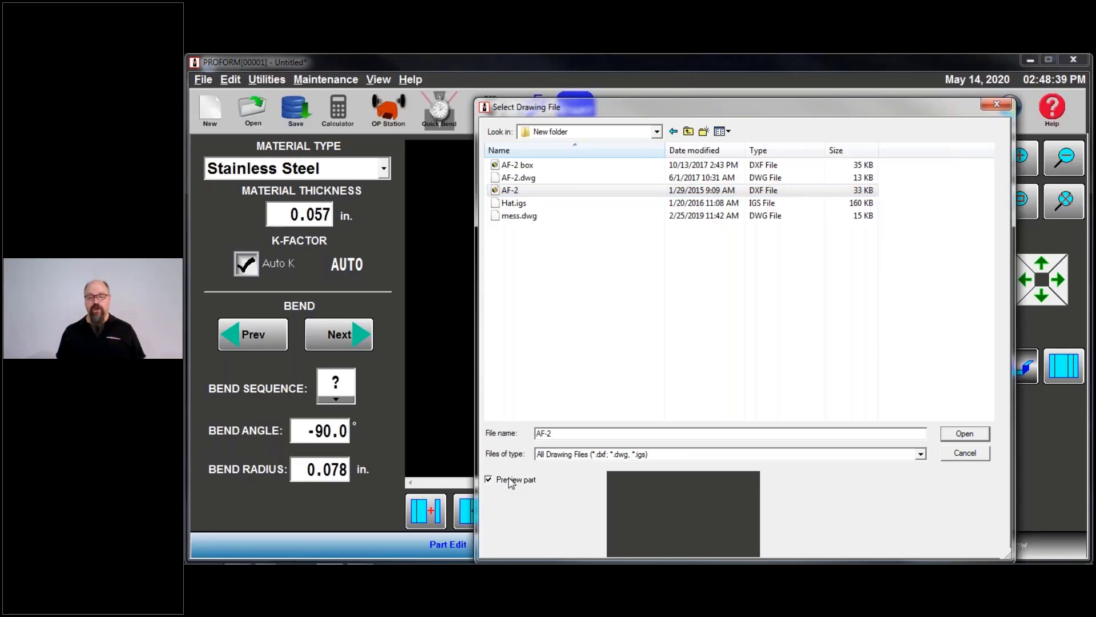
{"action": "left_click", "coordinate": [520, 180]}
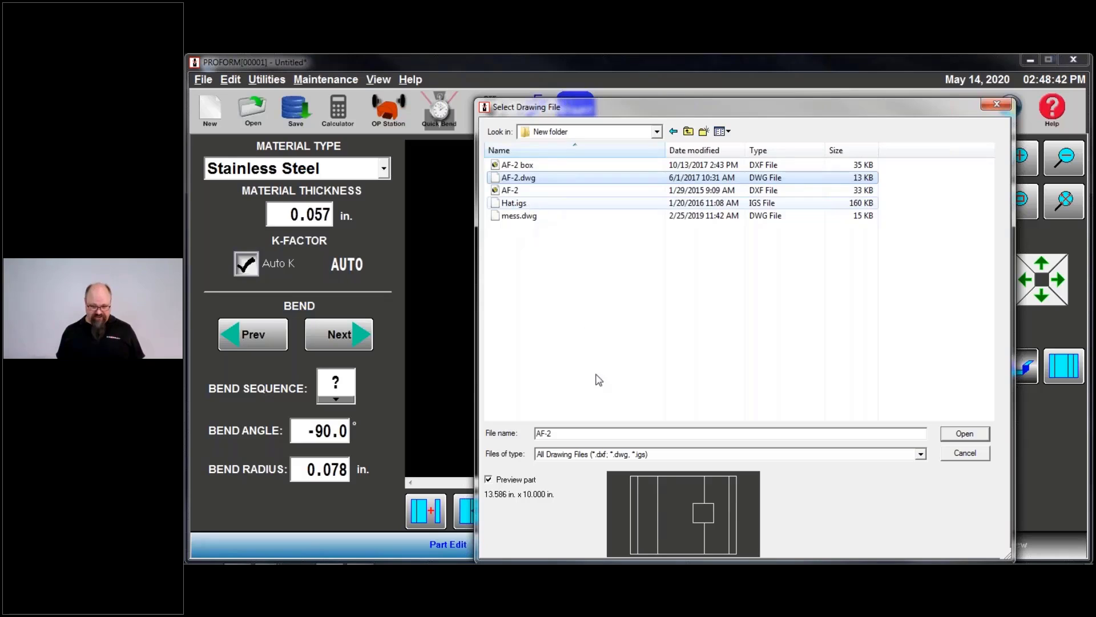
{"action": "key", "text": "Down"}
{"action": "key", "text": "Down"}
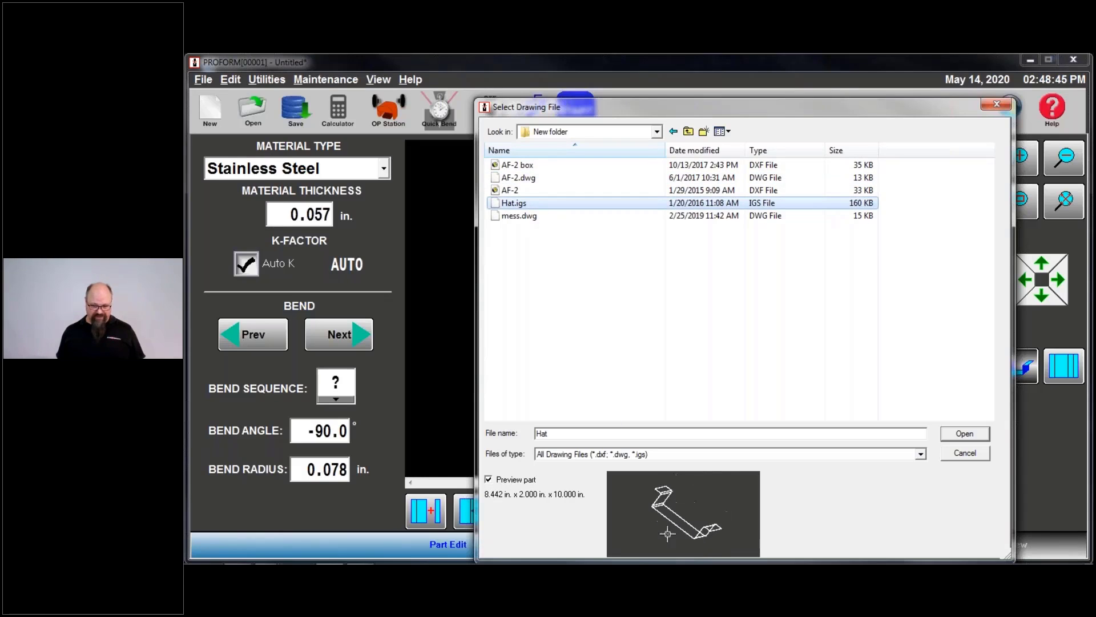
{"action": "left_click_drag", "start_coordinate": [667, 533], "coordinate": [640, 506]}
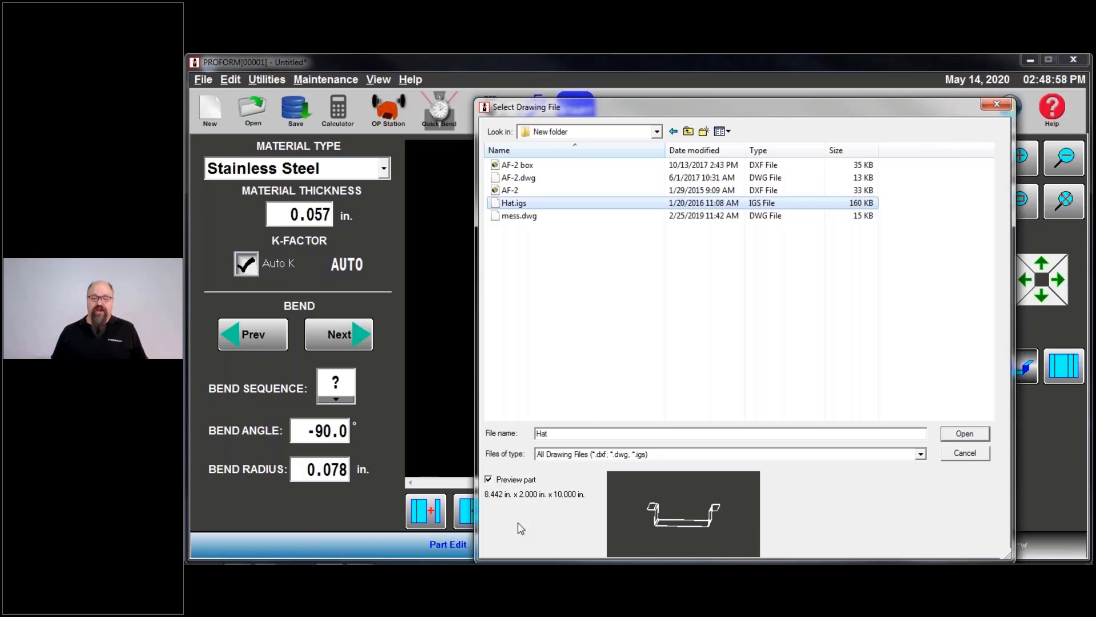
Compare the Hat.igs selection with the part preview off and on, rotating the previewed hat before leaving the preview off
{"action": "left_click", "coordinate": [523, 480]}
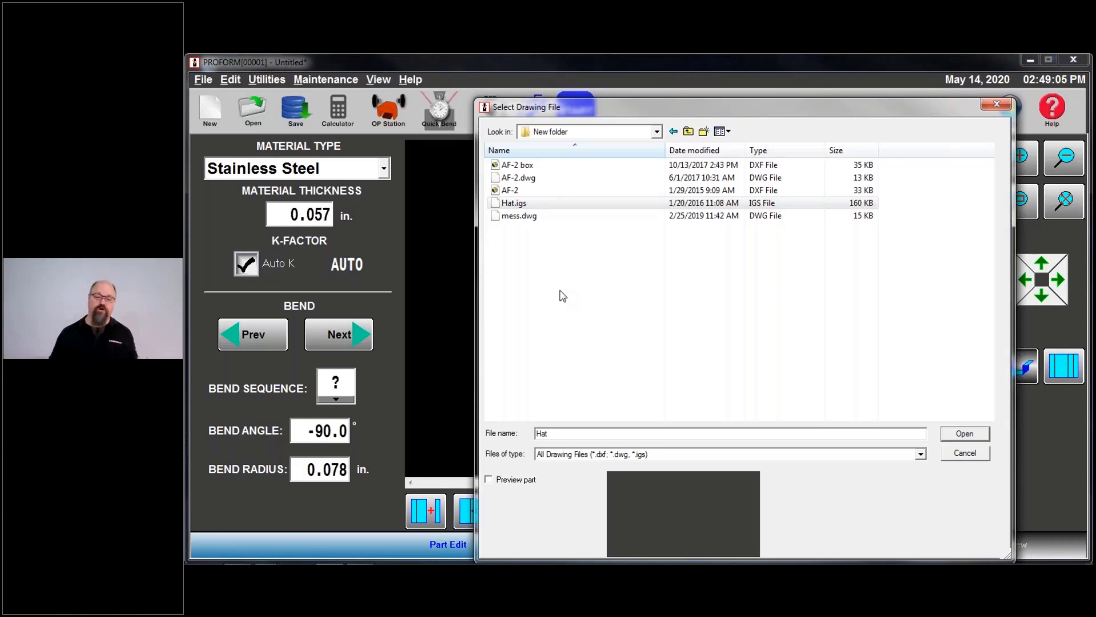
{"action": "left_click", "coordinate": [498, 481]}
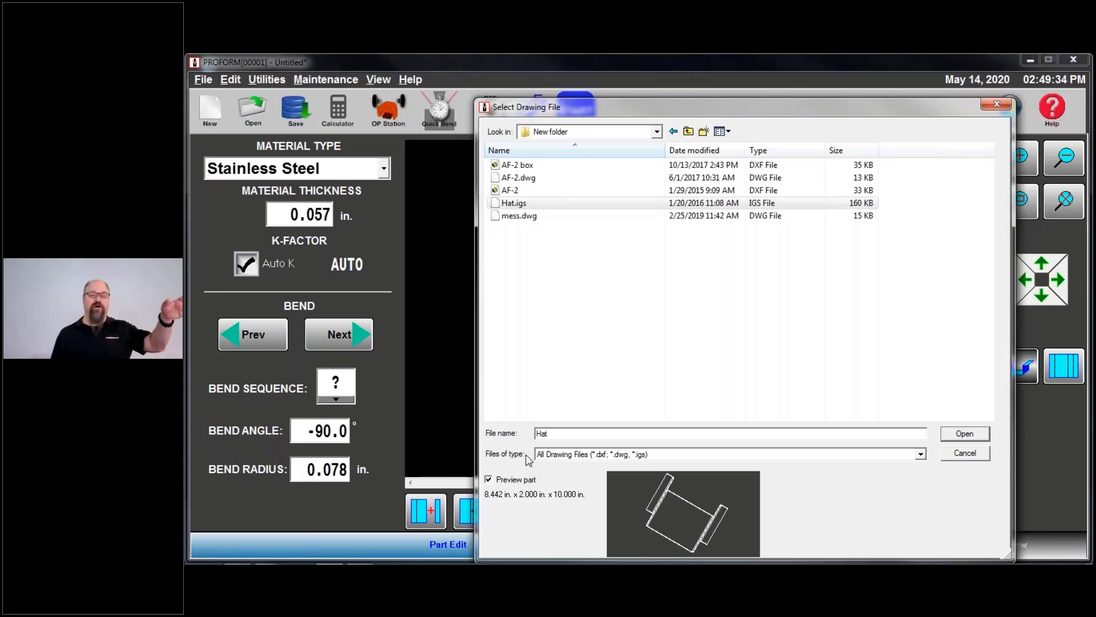
{"action": "left_click_drag", "start_coordinate": [671, 517], "coordinate": [660, 558]}
{"action": "left_click", "coordinate": [518, 481]}
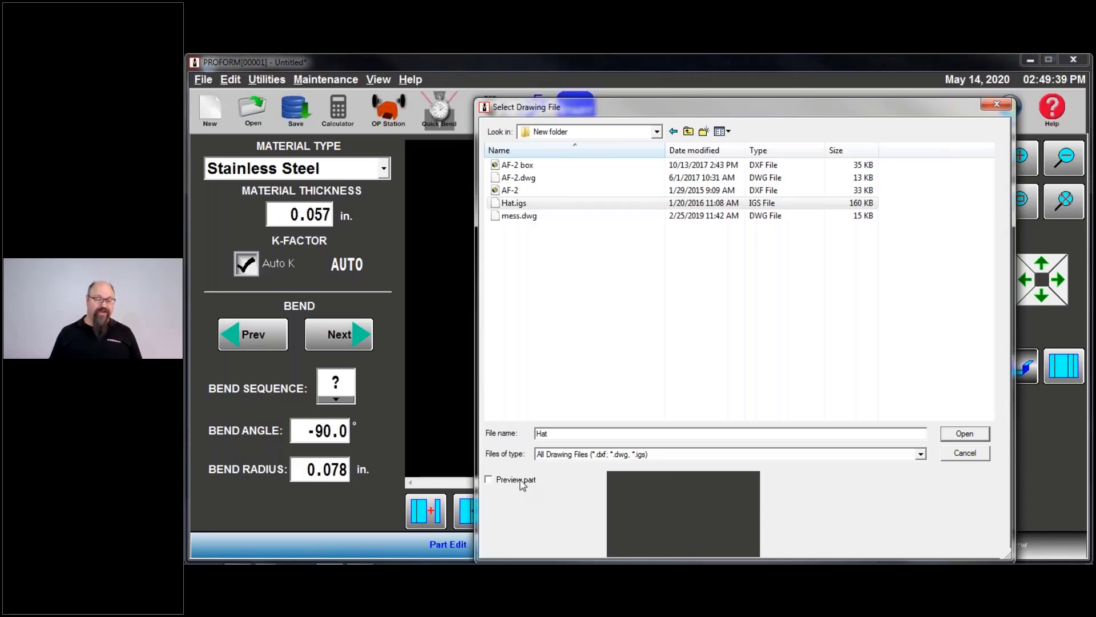
Select the AF-2 DXF drawing in New folder and turn the part preview back on
{"action": "left_click", "coordinate": [547, 178]}
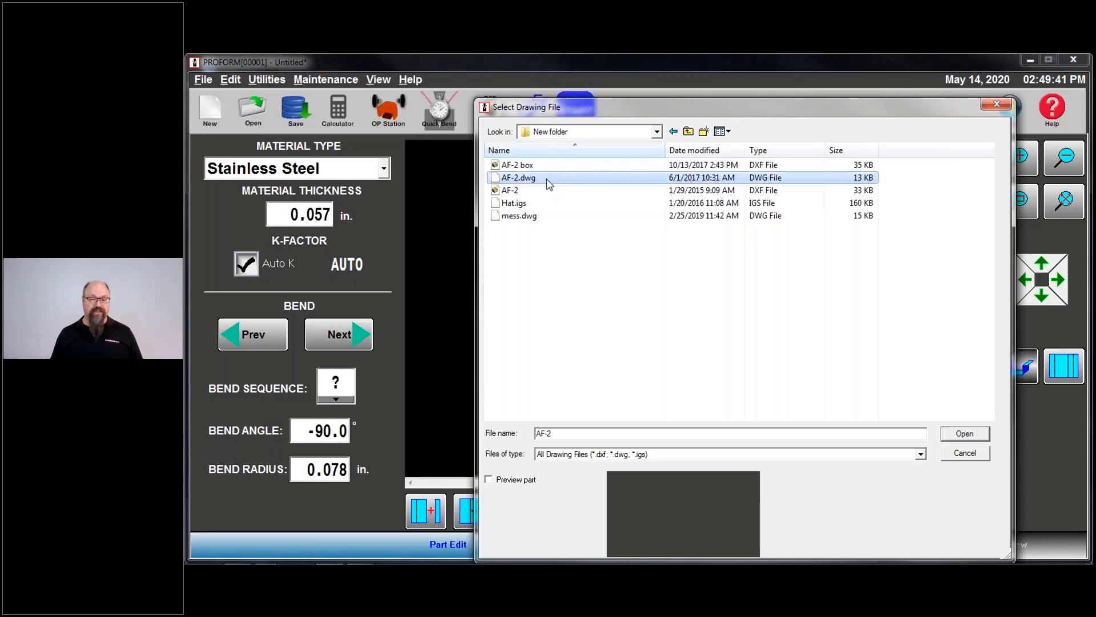
{"action": "left_click", "coordinate": [525, 164]}
{"action": "left_click", "coordinate": [514, 190]}
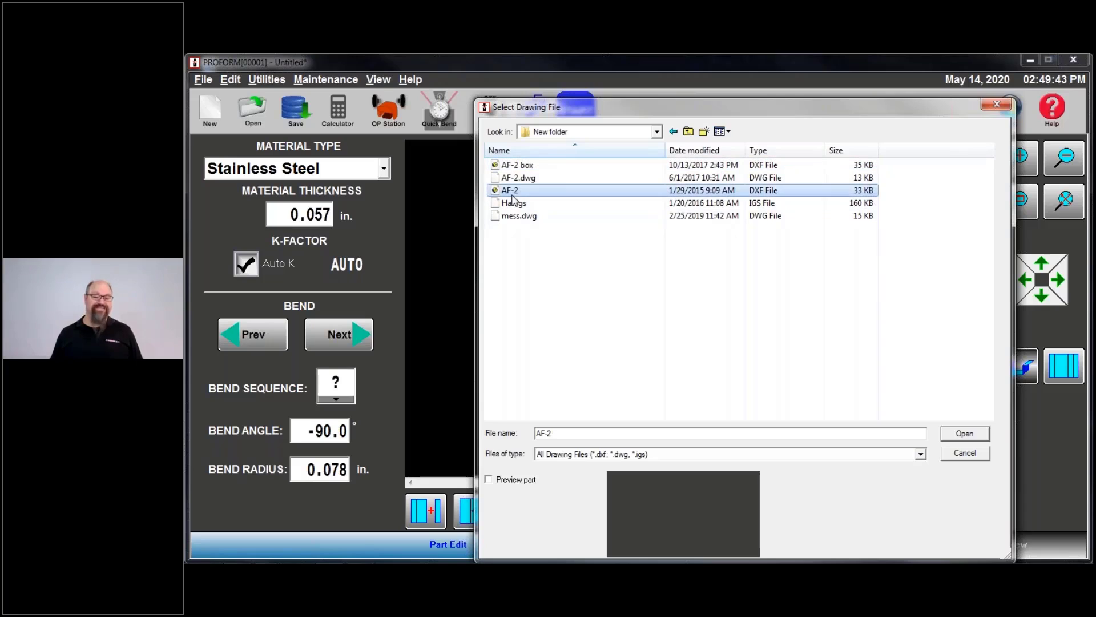
{"action": "left_click", "coordinate": [526, 481]}
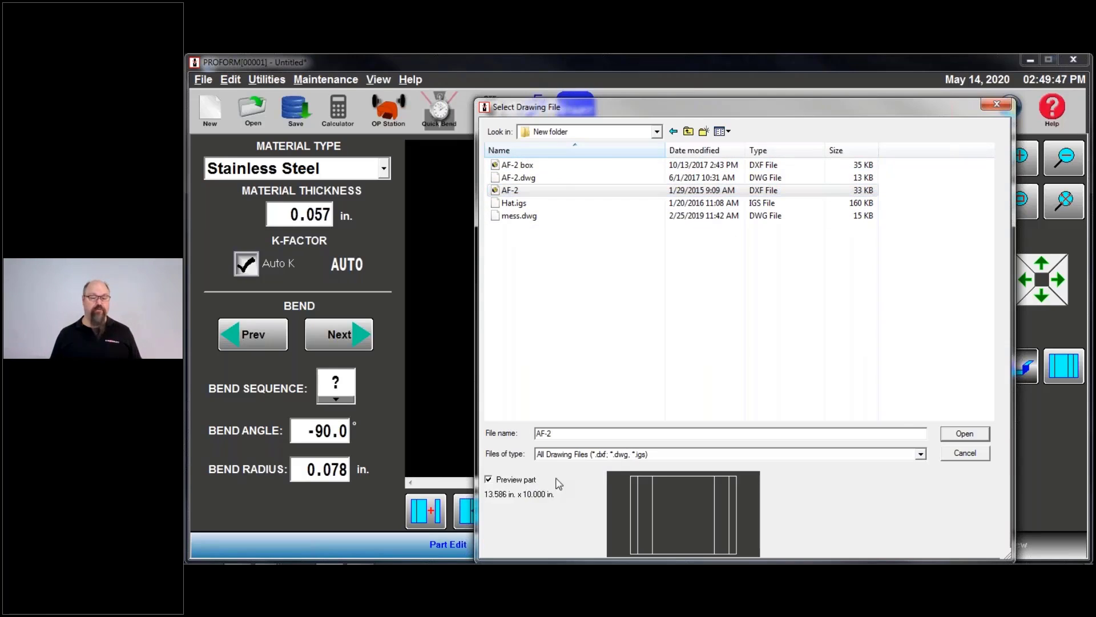
Open the AF-2 drawing for 2D conversion and toggle its OUTLINE layer off and back on
{"action": "left_click", "coordinate": [961, 437]}
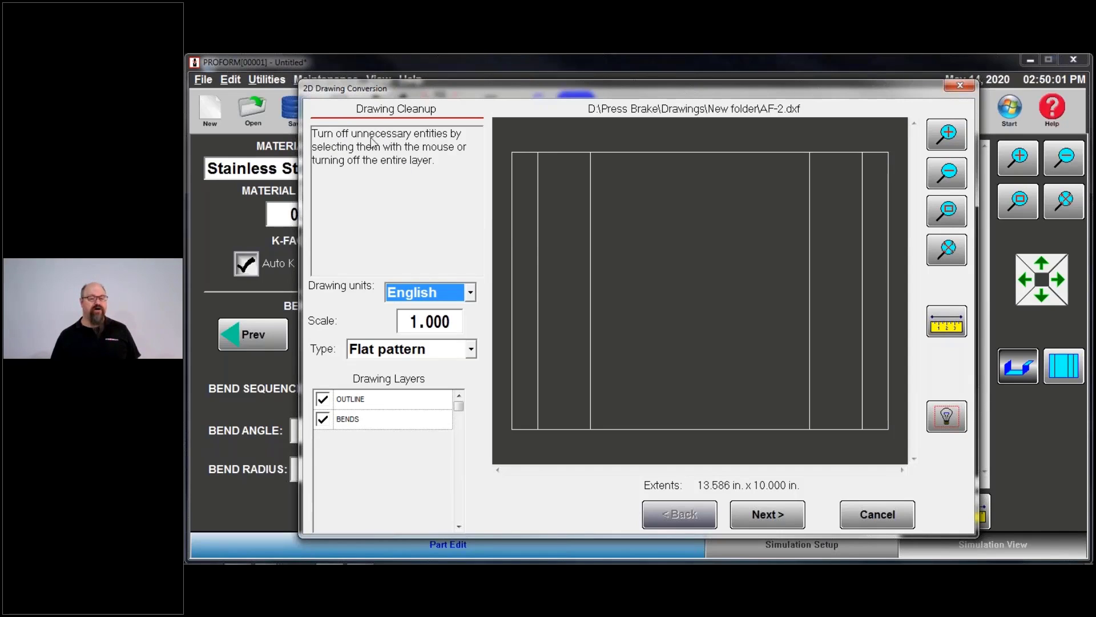
{"action": "left_click", "coordinate": [535, 231]}
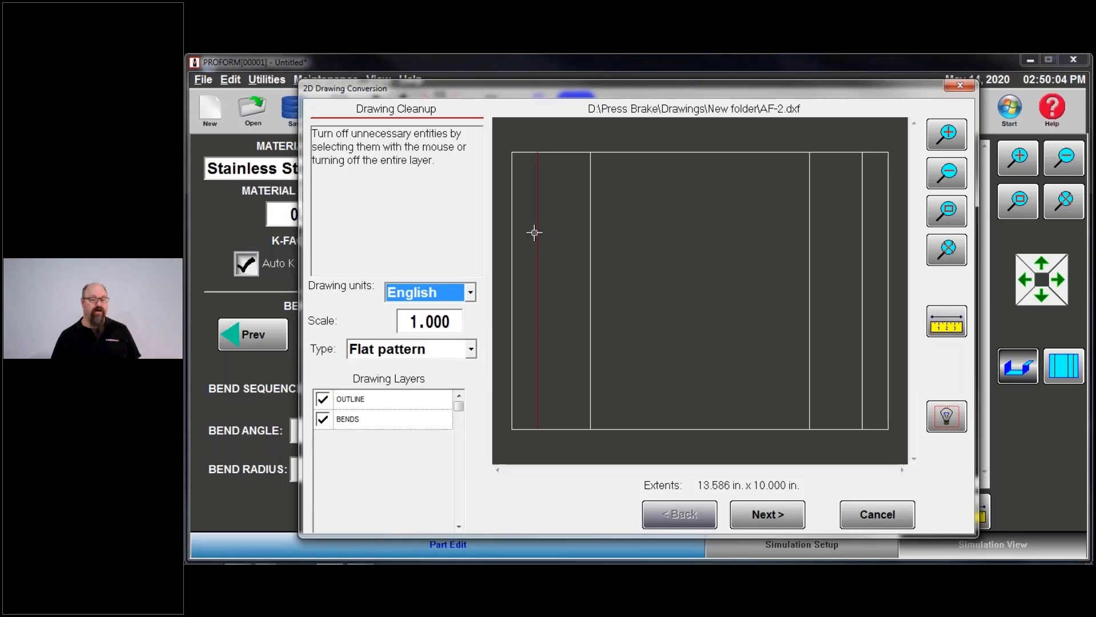
{"action": "left_click", "coordinate": [322, 400]}
{"action": "left_click", "coordinate": [323, 400]}
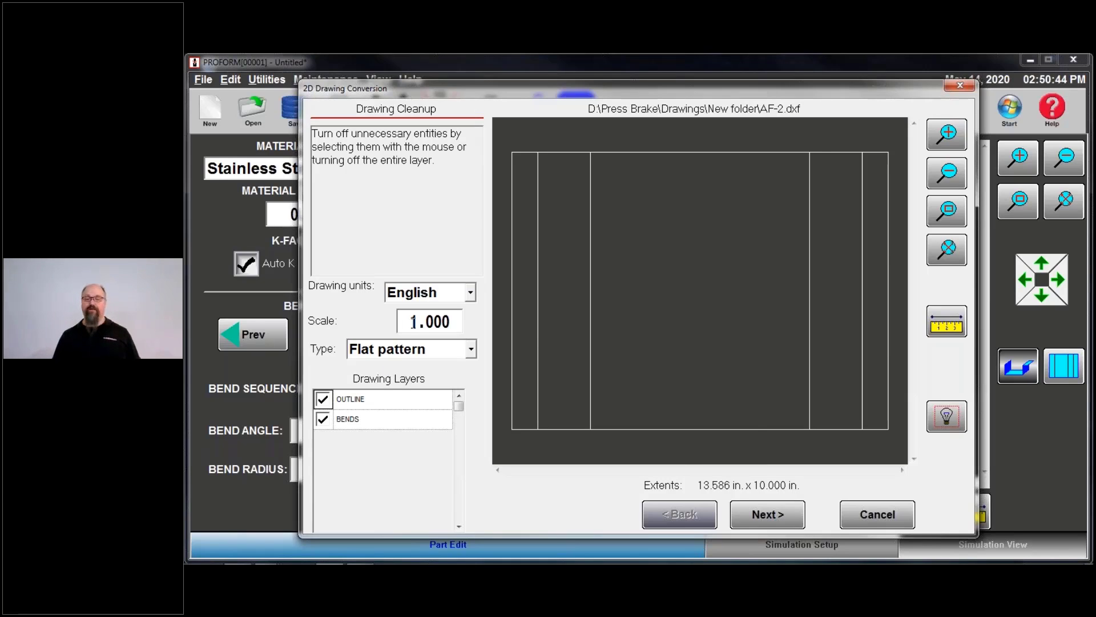
Try drawing scales of 4 and 0.5, and restore the scale to 1
{"action": "left_click", "coordinate": [430, 323]}
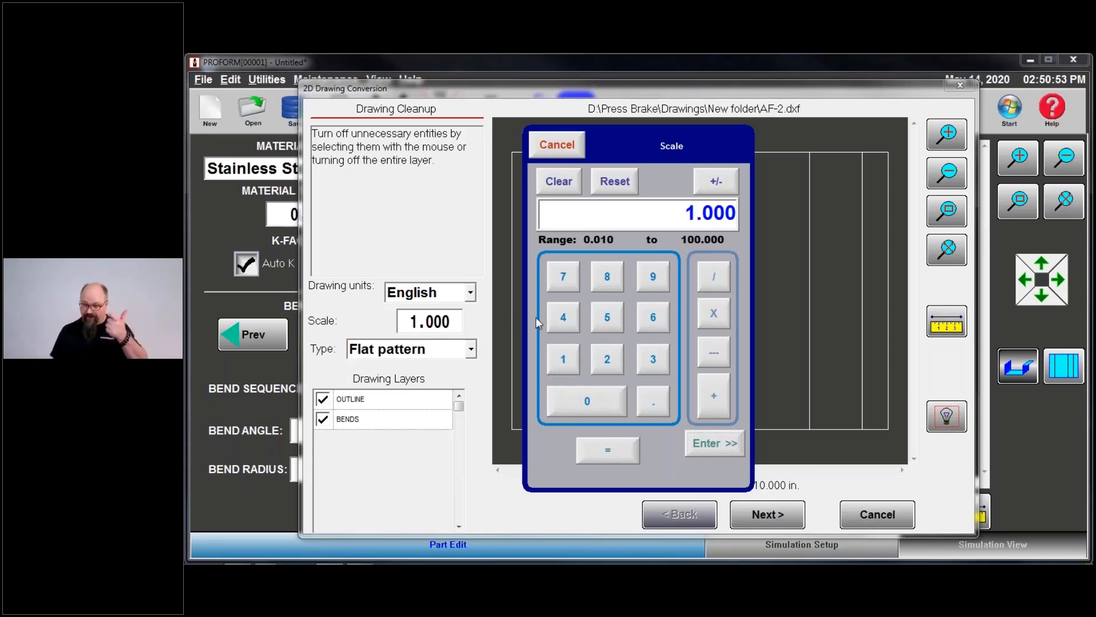
{"action": "left_click", "coordinate": [559, 317]}
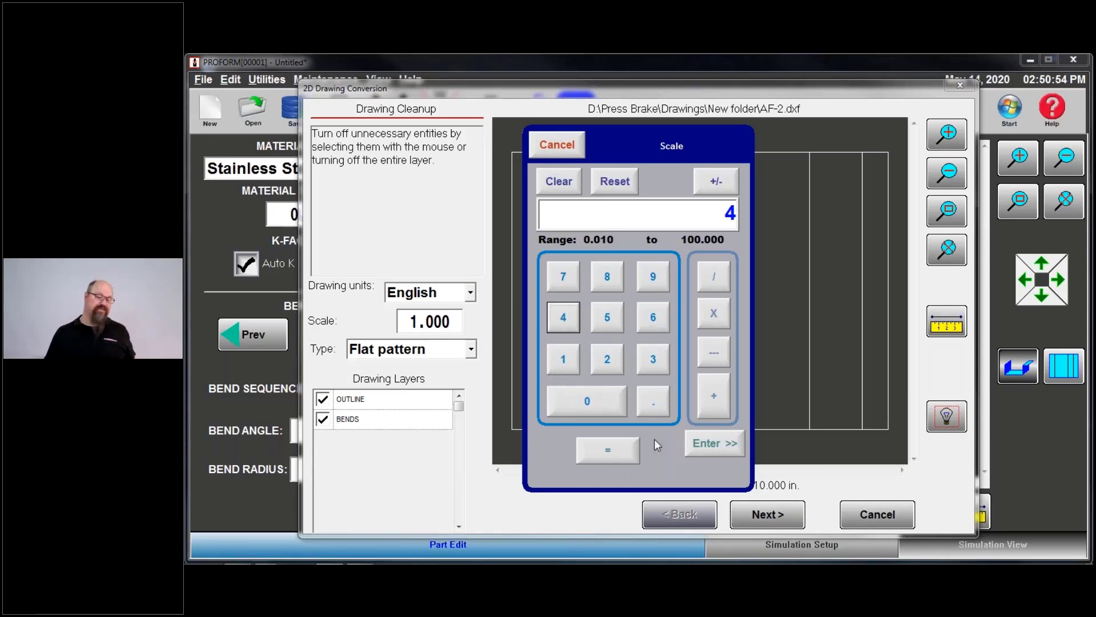
{"action": "left_click", "coordinate": [706, 444]}
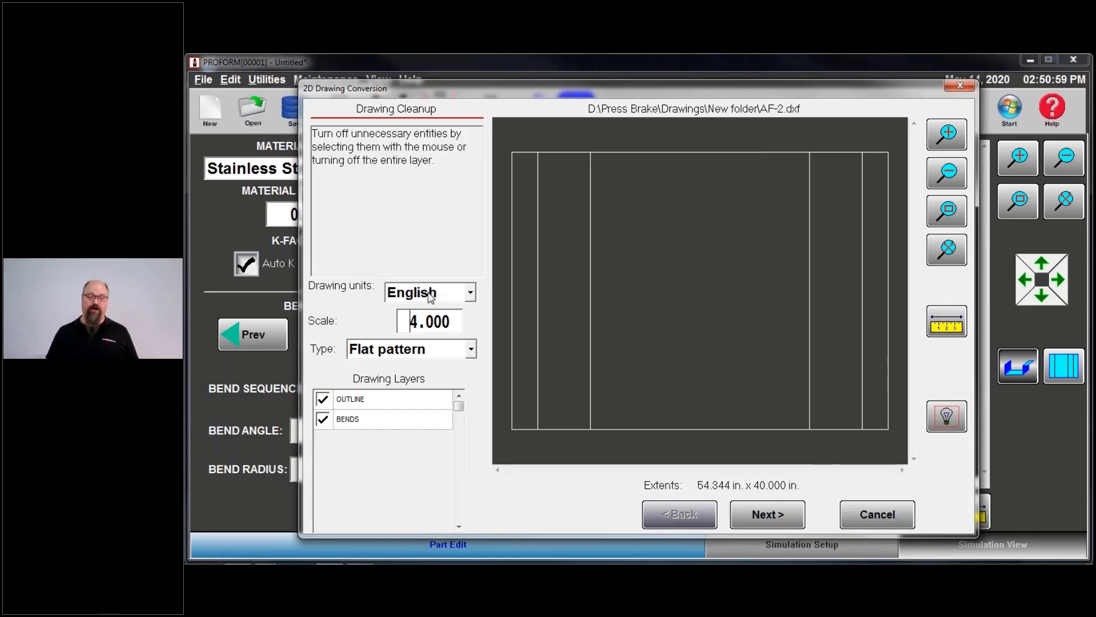
{"action": "left_click", "coordinate": [419, 322]}
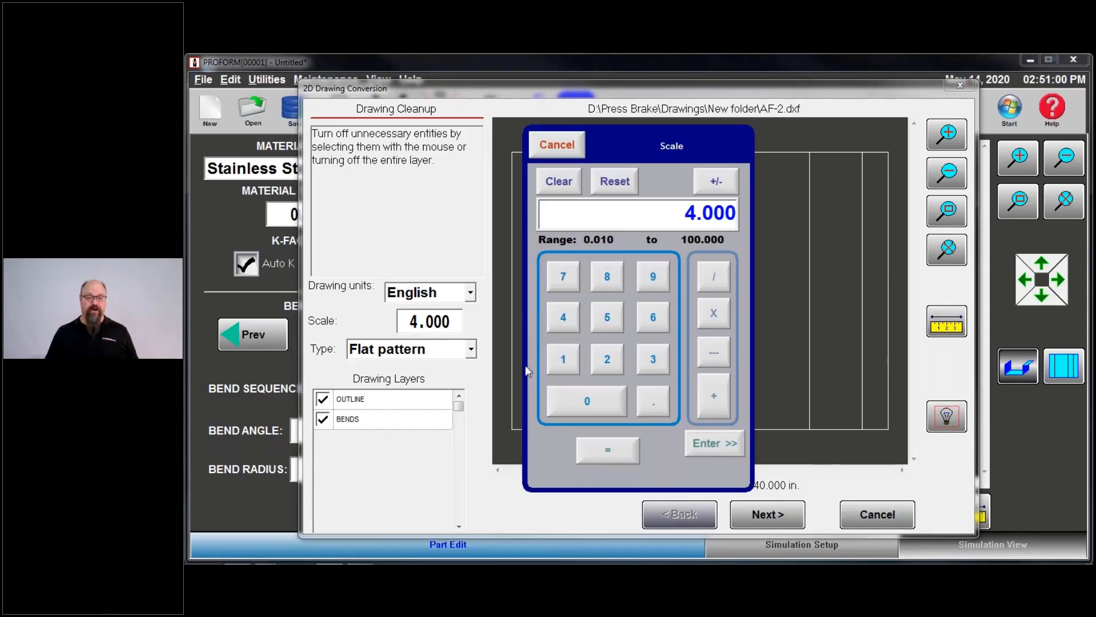
{"action": "left_click", "coordinate": [653, 399]}
{"action": "left_click", "coordinate": [607, 317]}
{"action": "left_click", "coordinate": [715, 443]}
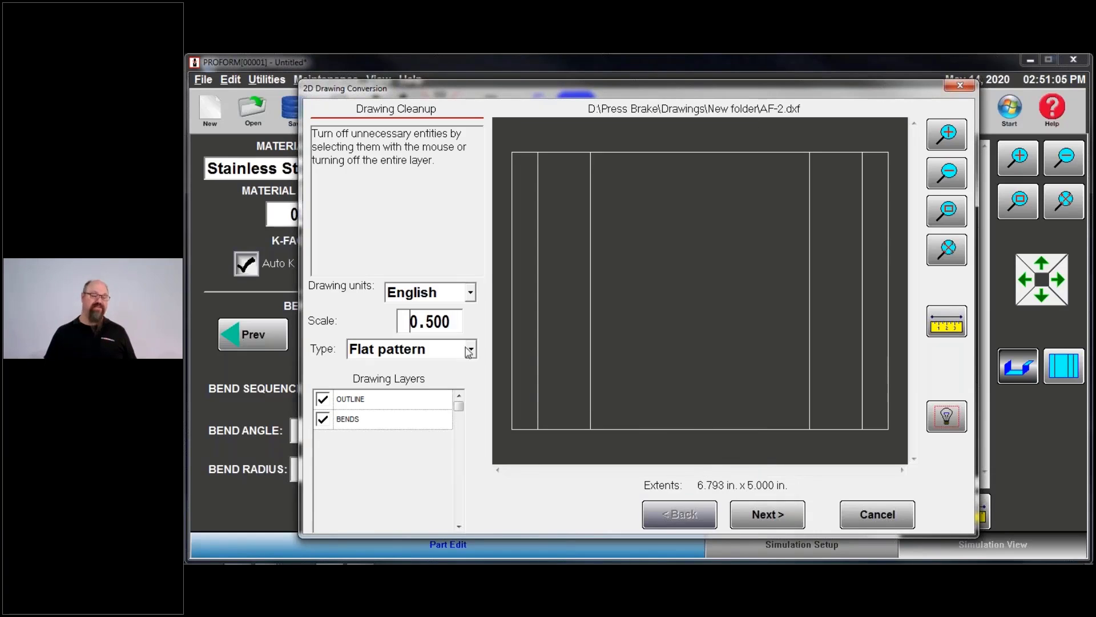
{"action": "left_click", "coordinate": [440, 324]}
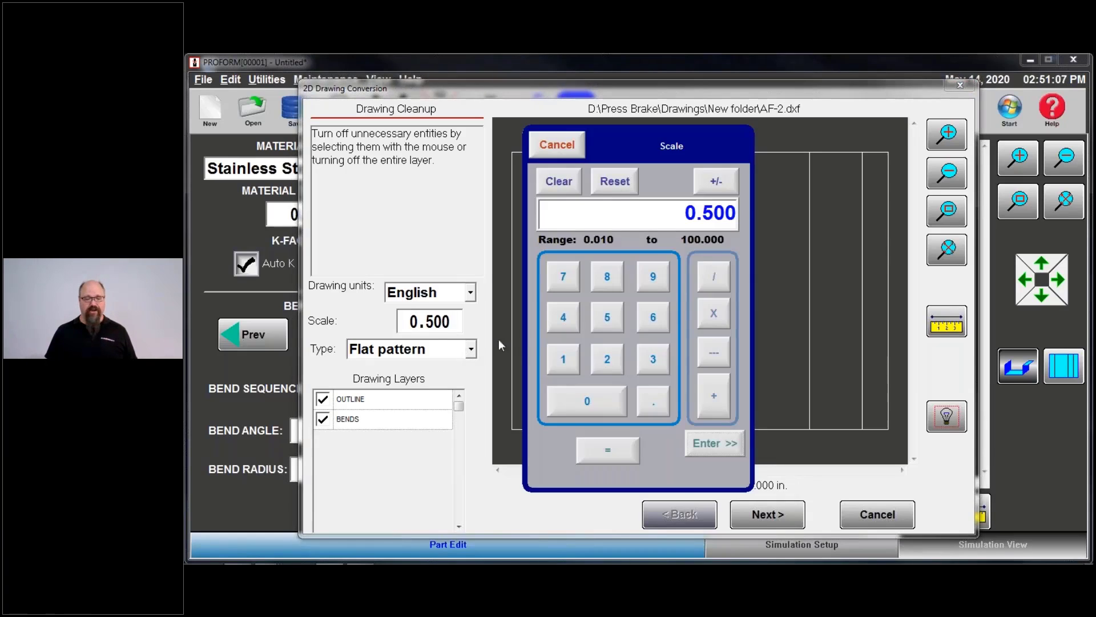
{"action": "left_click", "coordinate": [563, 358]}
{"action": "left_click", "coordinate": [714, 444]}
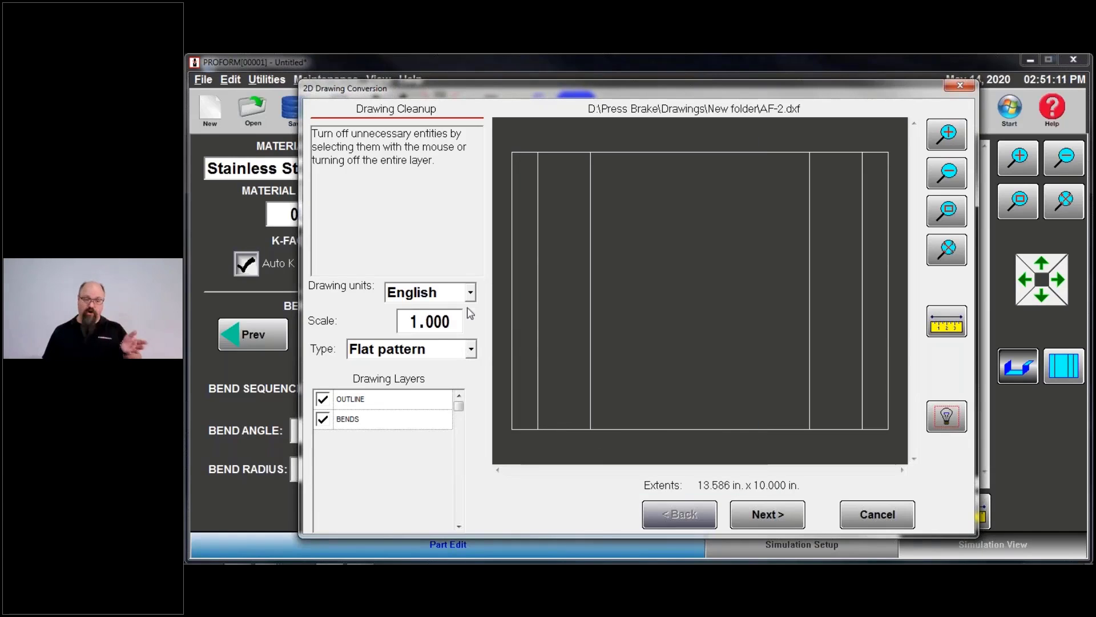
Switch the drawing units to Metric and back to English
{"action": "left_click", "coordinate": [434, 291]}
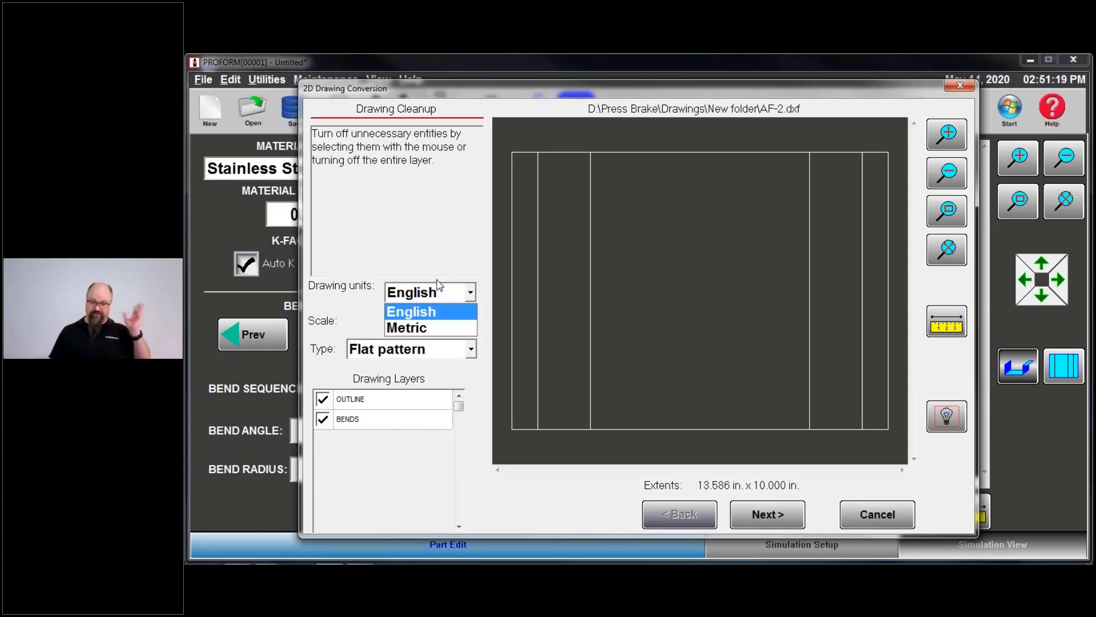
{"action": "left_click", "coordinate": [434, 273]}
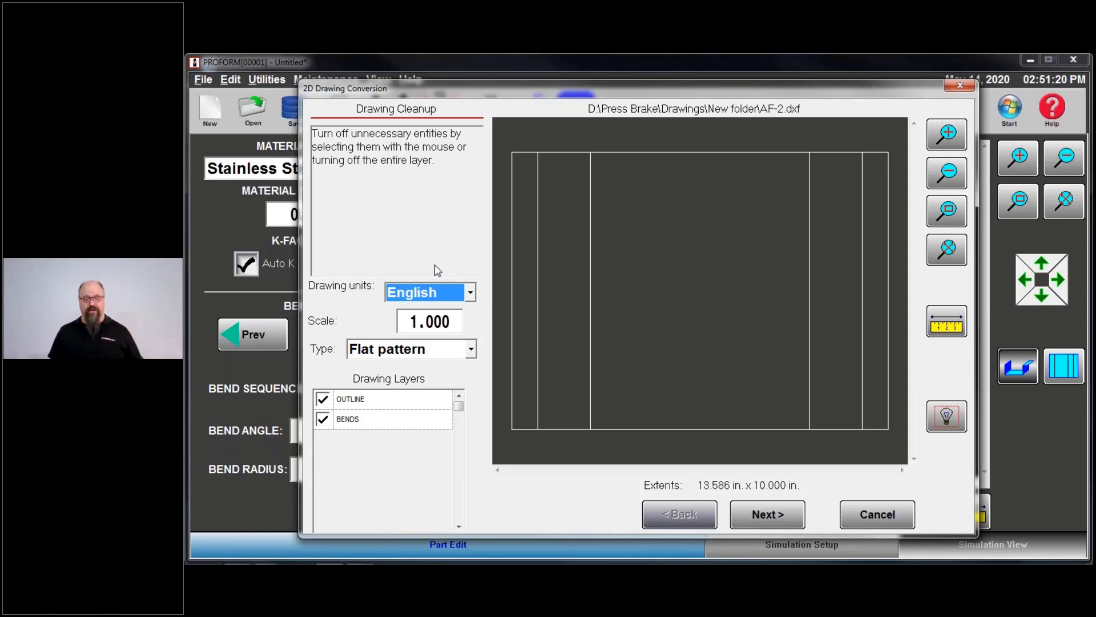
{"action": "left_click", "coordinate": [455, 293]}
{"action": "left_click", "coordinate": [453, 325]}
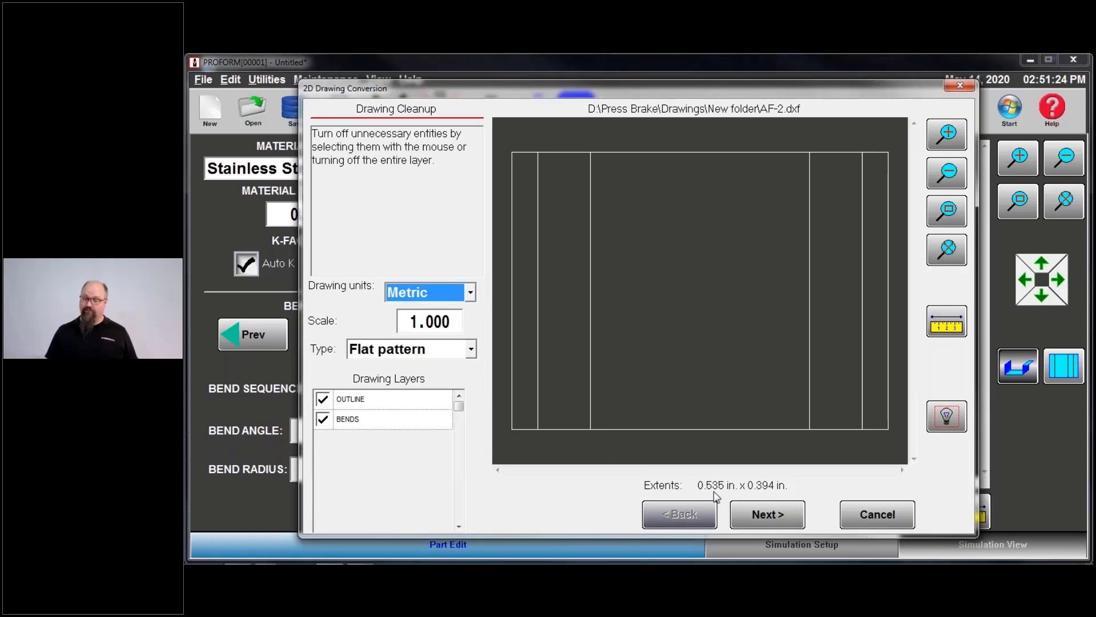
{"action": "scroll", "coordinate": [427, 299], "scroll_direction": "up", "scroll_amount": 1}
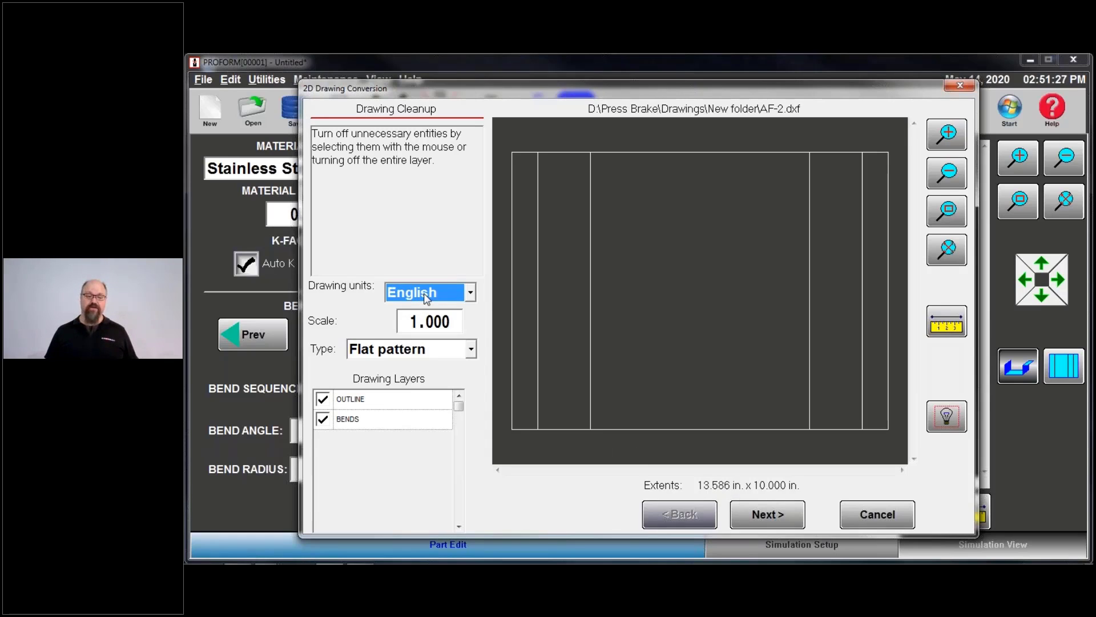
Proceed to specifying bend lines and mark the leftmost inner line of the flat pattern as a bend with a -90° angle
{"action": "left_click", "coordinate": [766, 515]}
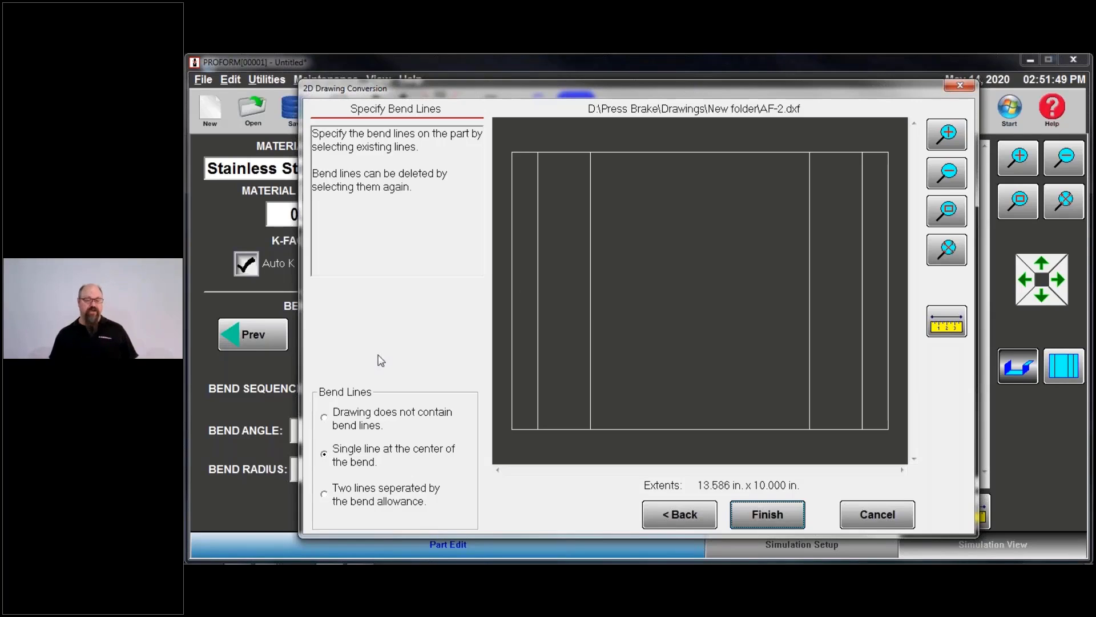
{"action": "left_click", "coordinate": [538, 263]}
{"action": "left_click", "coordinate": [656, 280]}
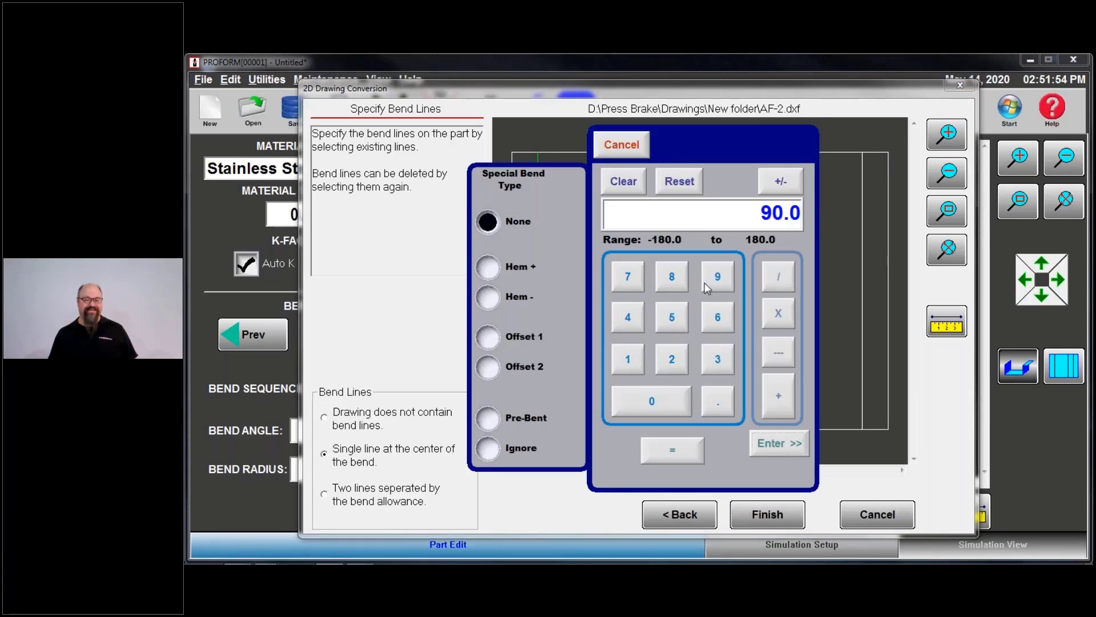
{"action": "left_click", "coordinate": [780, 181]}
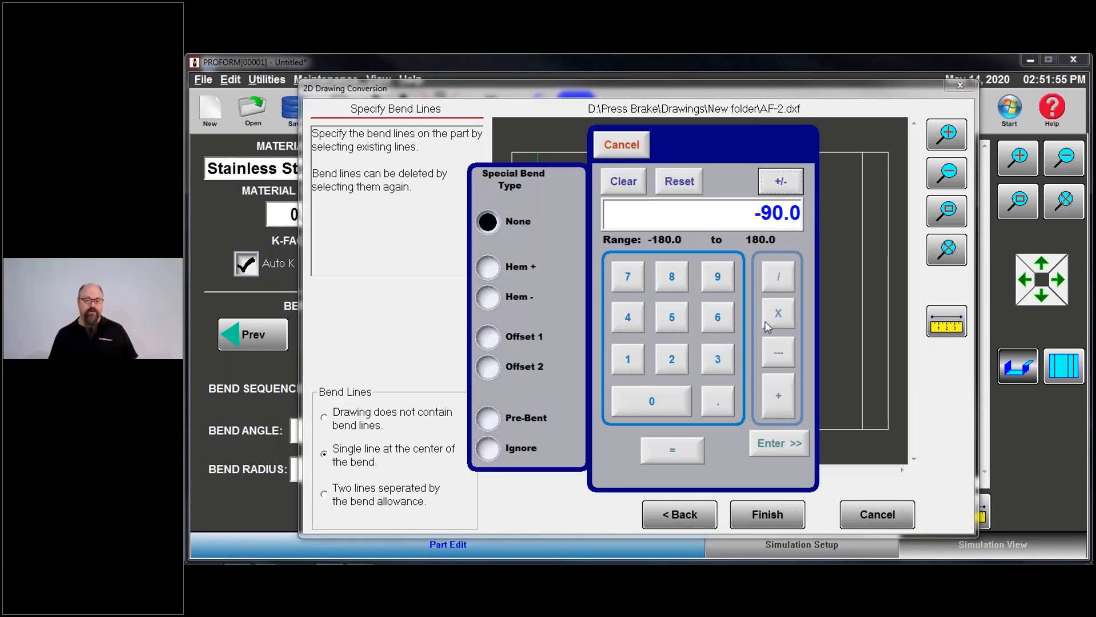
{"action": "left_click", "coordinate": [771, 444]}
Set this bend's radius by calculating .404 × .156, and accept the bend line
{"action": "left_click", "coordinate": [653, 400]}
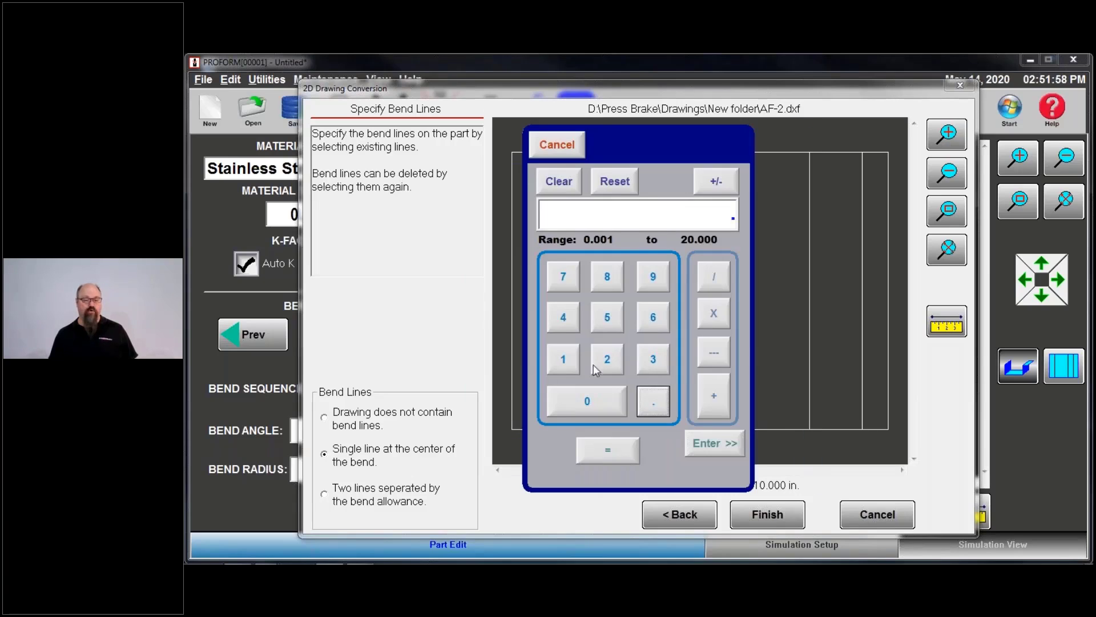
{"action": "left_click", "coordinate": [571, 313]}
{"action": "left_click", "coordinate": [578, 412]}
{"action": "left_click", "coordinate": [570, 327]}
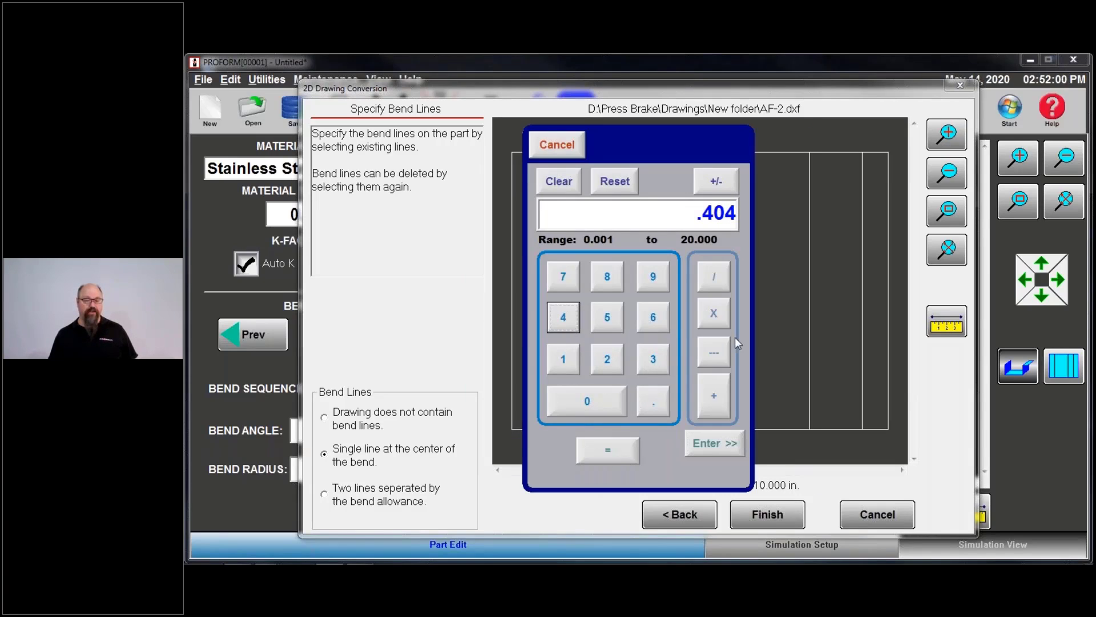
{"action": "left_click", "coordinate": [715, 316]}
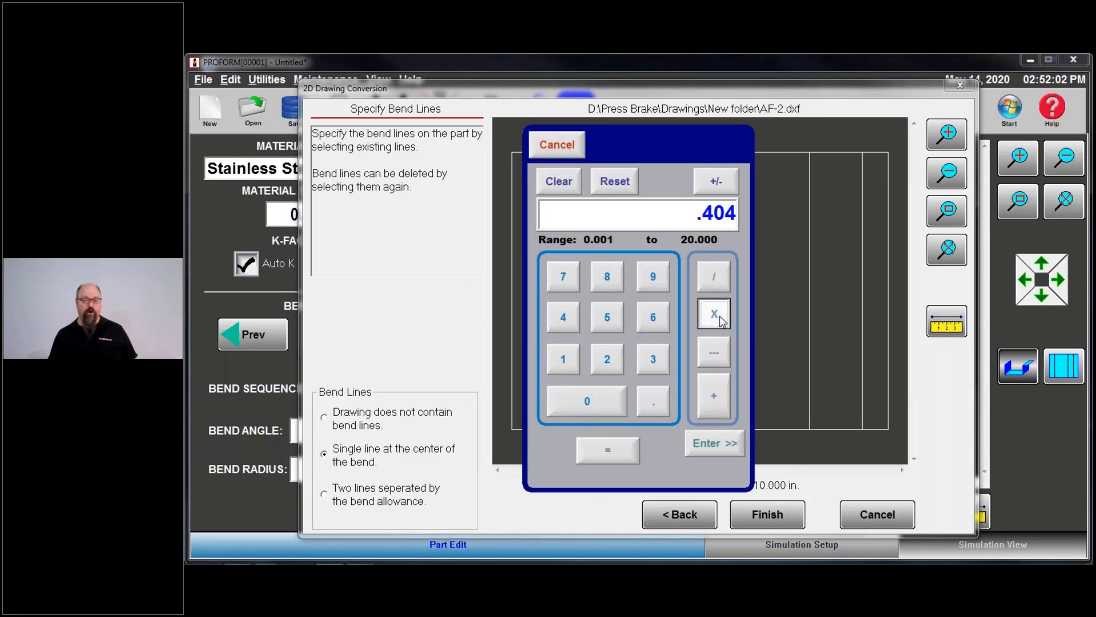
{"action": "left_click", "coordinate": [653, 399]}
{"action": "left_click", "coordinate": [563, 358]}
{"action": "left_click", "coordinate": [607, 317]}
{"action": "left_click", "coordinate": [653, 317]}
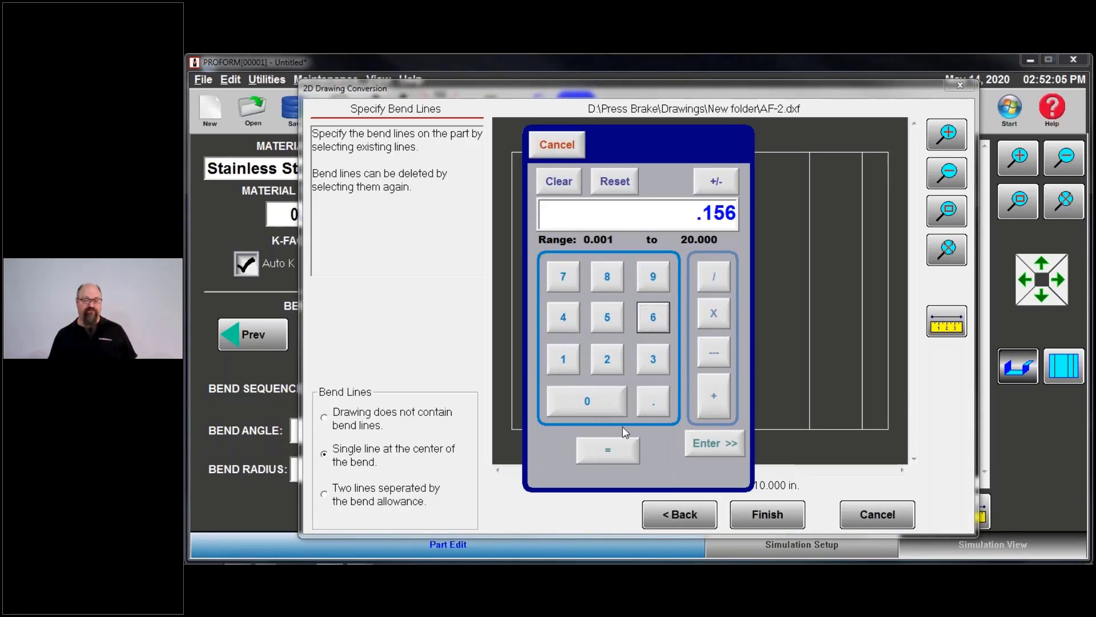
{"action": "left_click", "coordinate": [611, 449]}
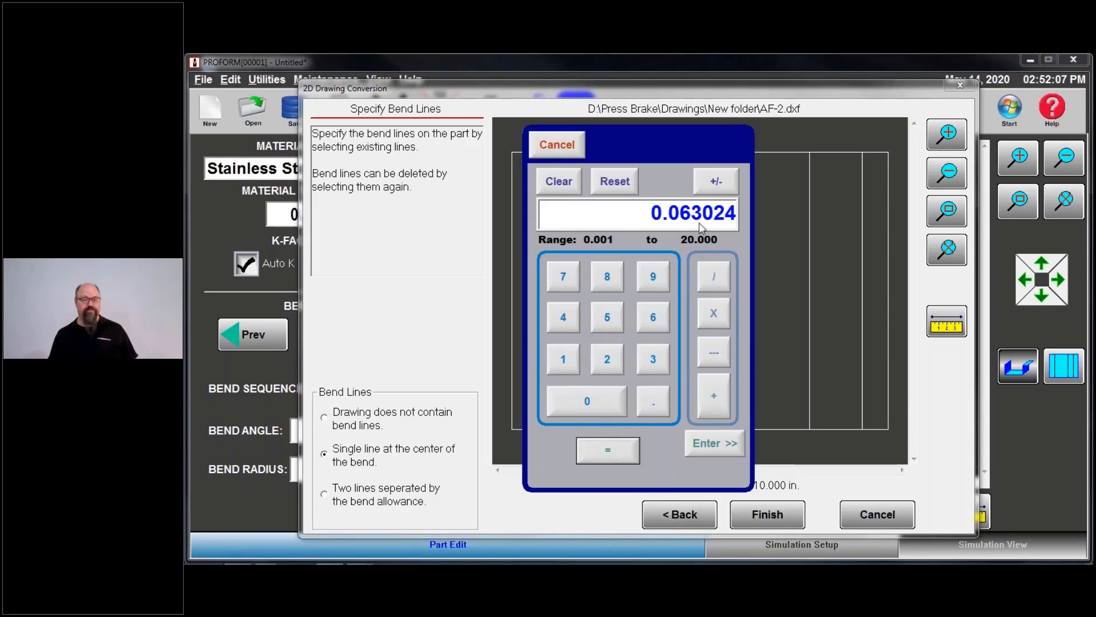
{"action": "left_click", "coordinate": [710, 444]}
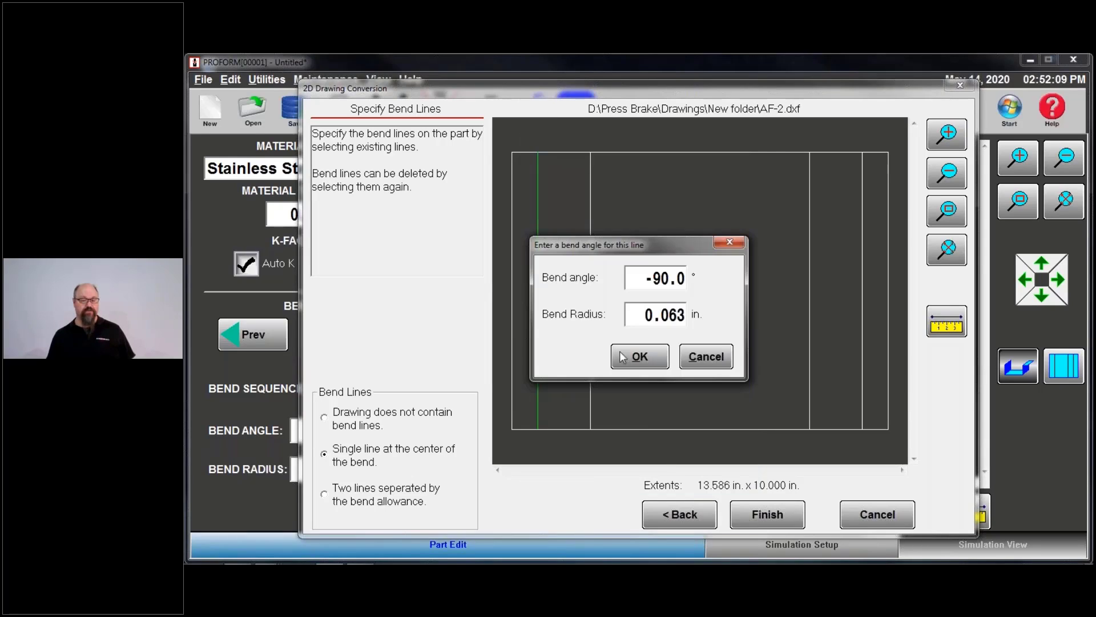
{"action": "left_click", "coordinate": [623, 357]}
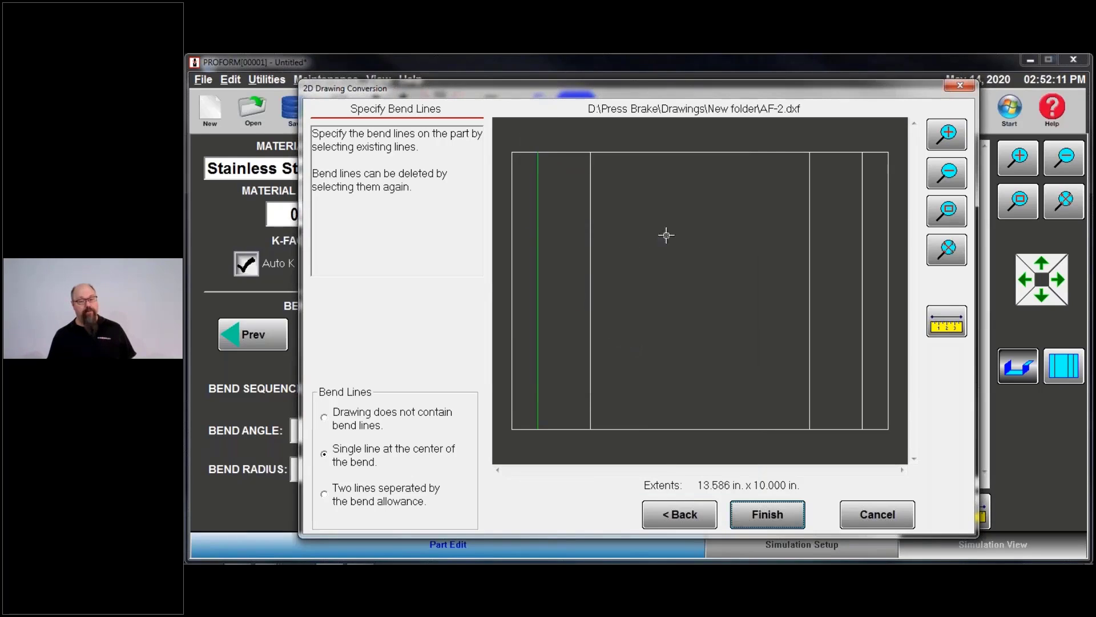
Mark the rightmost inner line as a -90° bend and the two middle lines as 90° bends, each with a 0.063 in. radius
{"action": "left_click", "coordinate": [862, 282]}
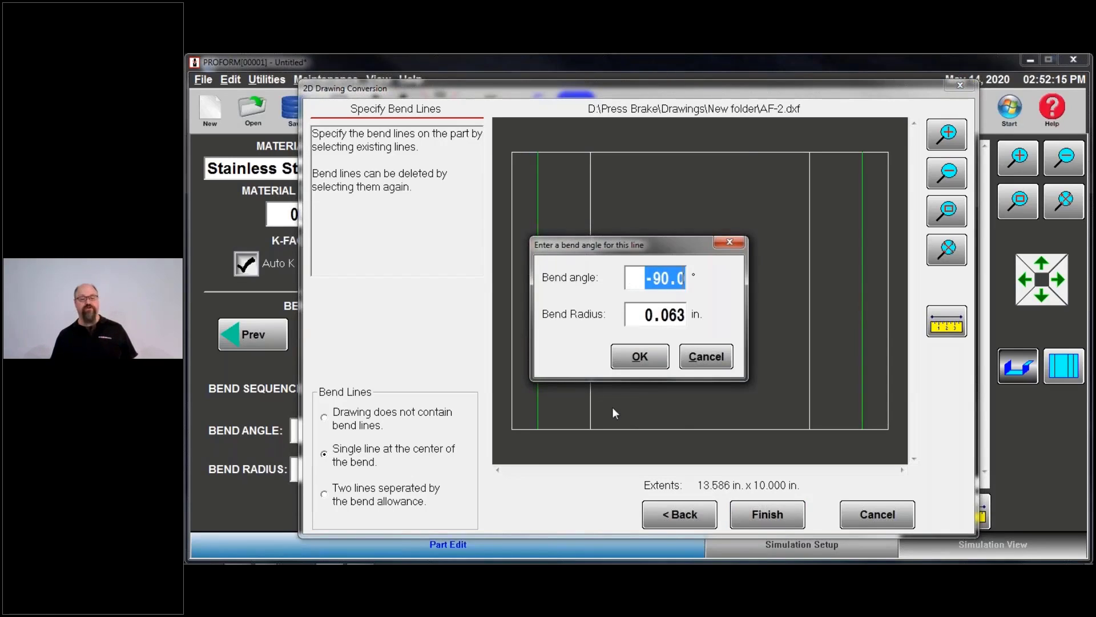
{"action": "left_click", "coordinate": [638, 358]}
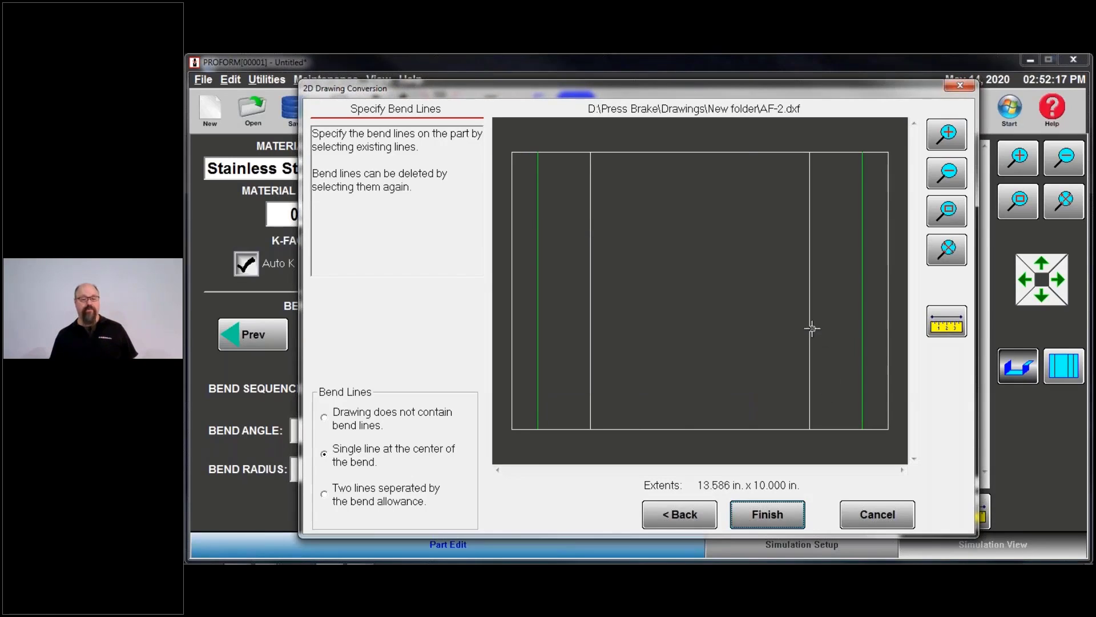
{"action": "left_click", "coordinate": [811, 328]}
{"action": "left_click", "coordinate": [657, 278]}
{"action": "left_click", "coordinate": [780, 182]}
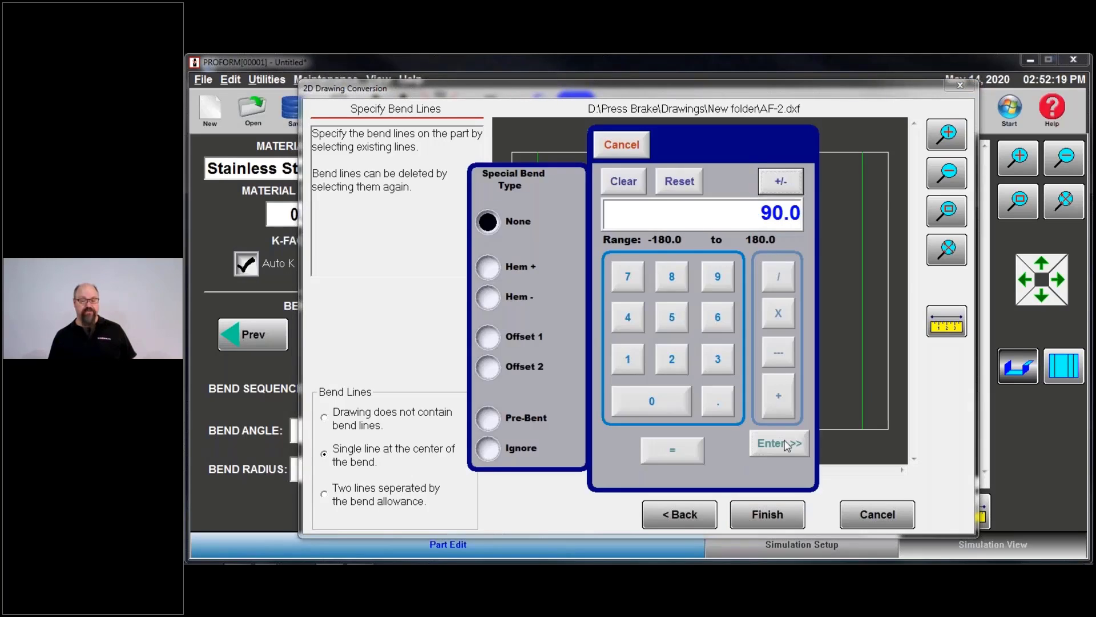
{"action": "left_click", "coordinate": [780, 443]}
{"action": "left_click", "coordinate": [657, 368]}
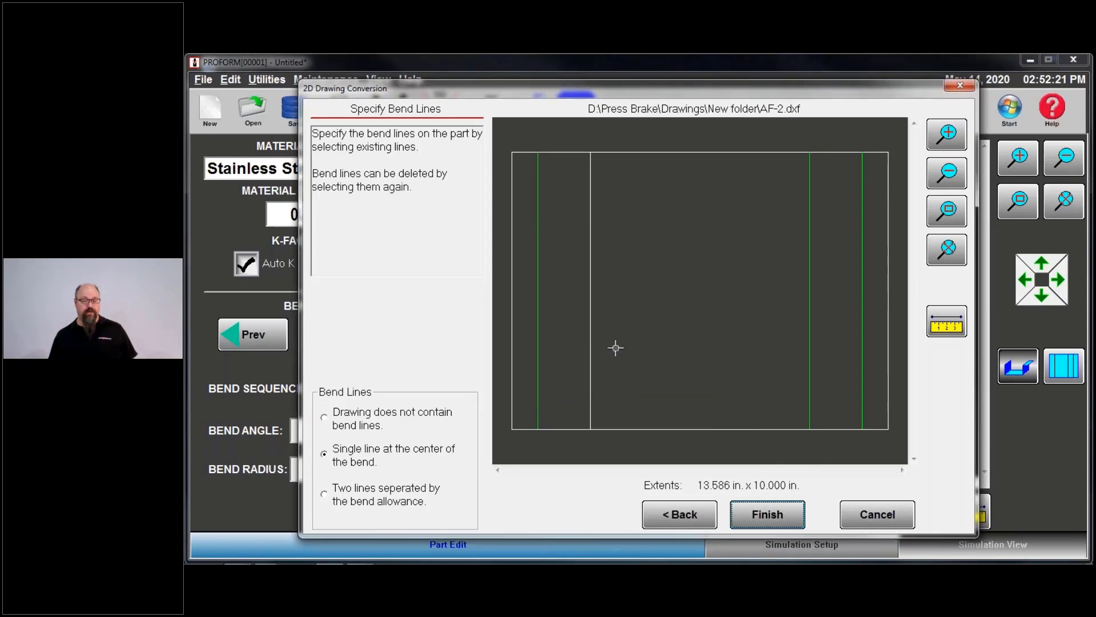
{"action": "left_click", "coordinate": [591, 345]}
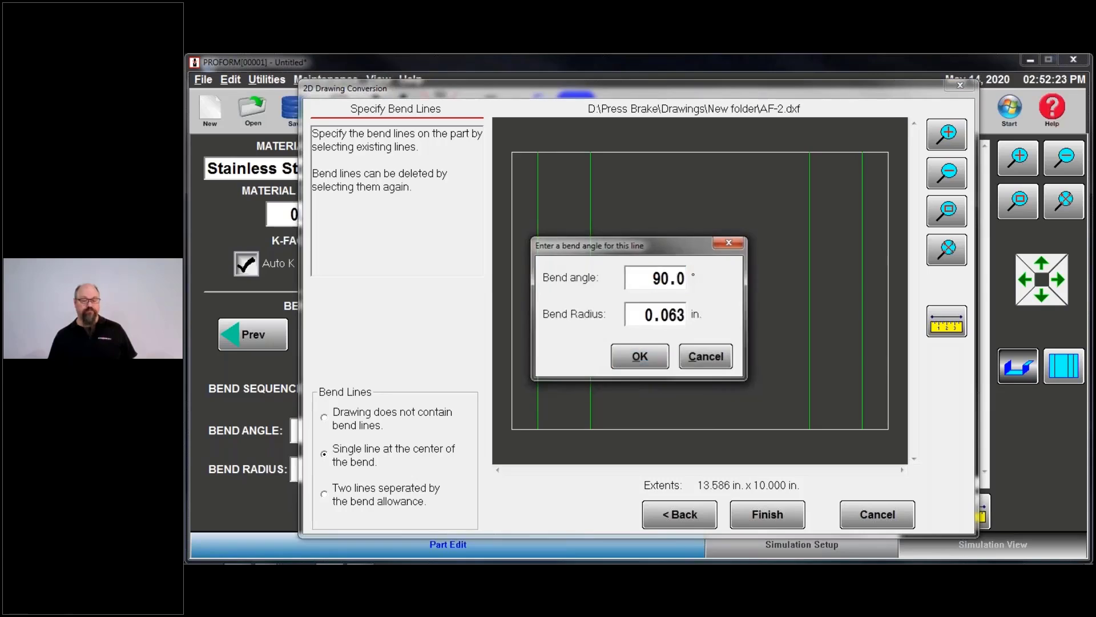
{"action": "left_click", "coordinate": [633, 356]}
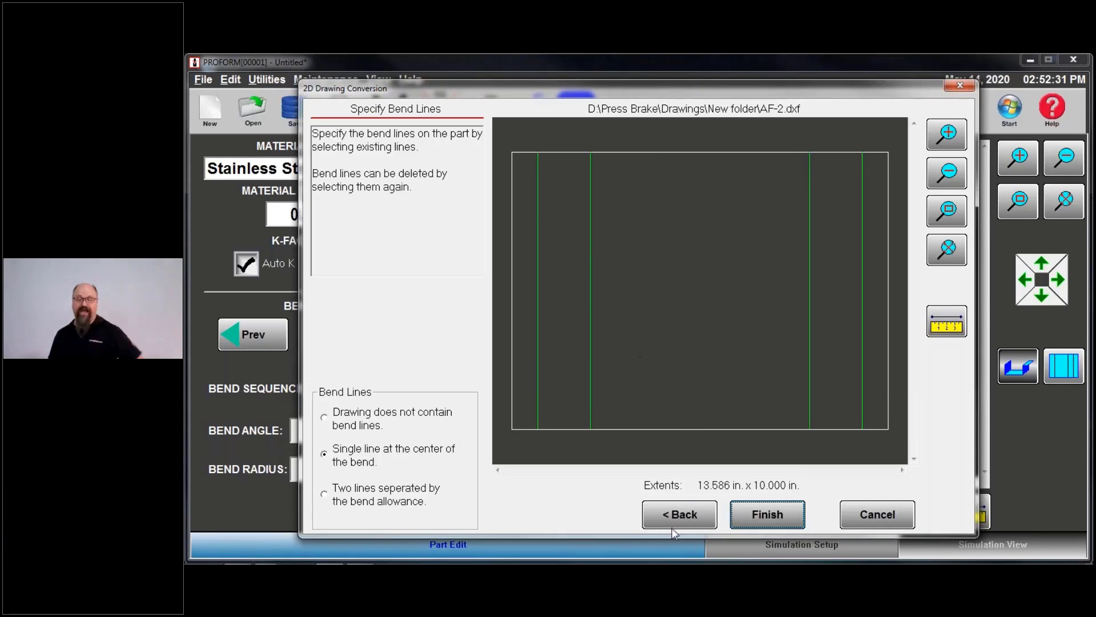
Finish specifying the bend lines and set the new part's K-factor manually to 0.368
{"action": "left_click", "coordinate": [760, 516]}
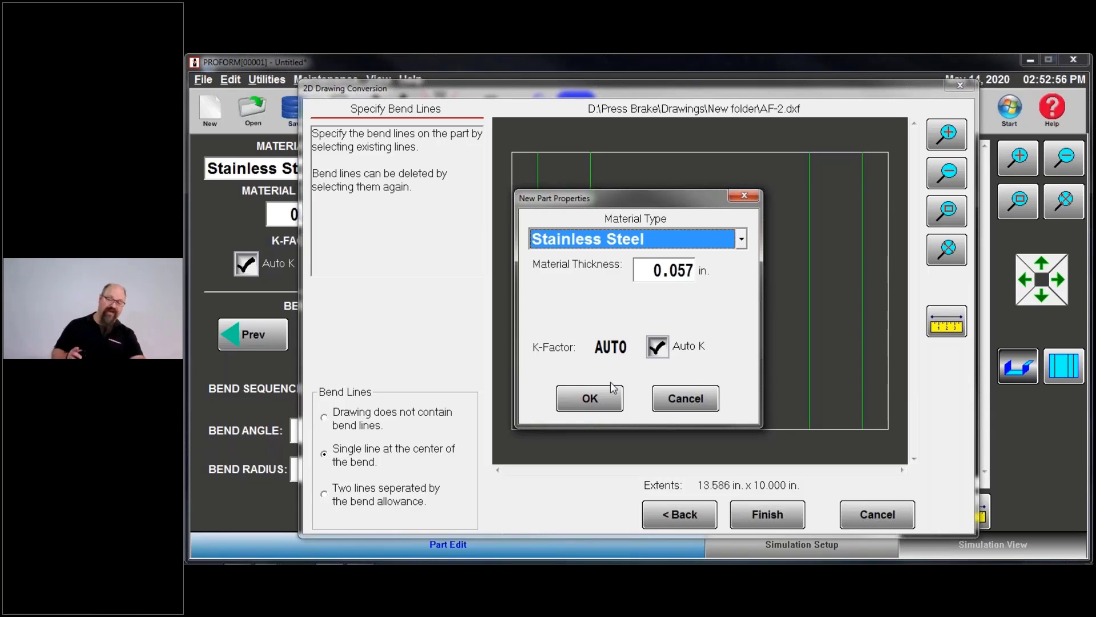
{"action": "left_click", "coordinate": [658, 347]}
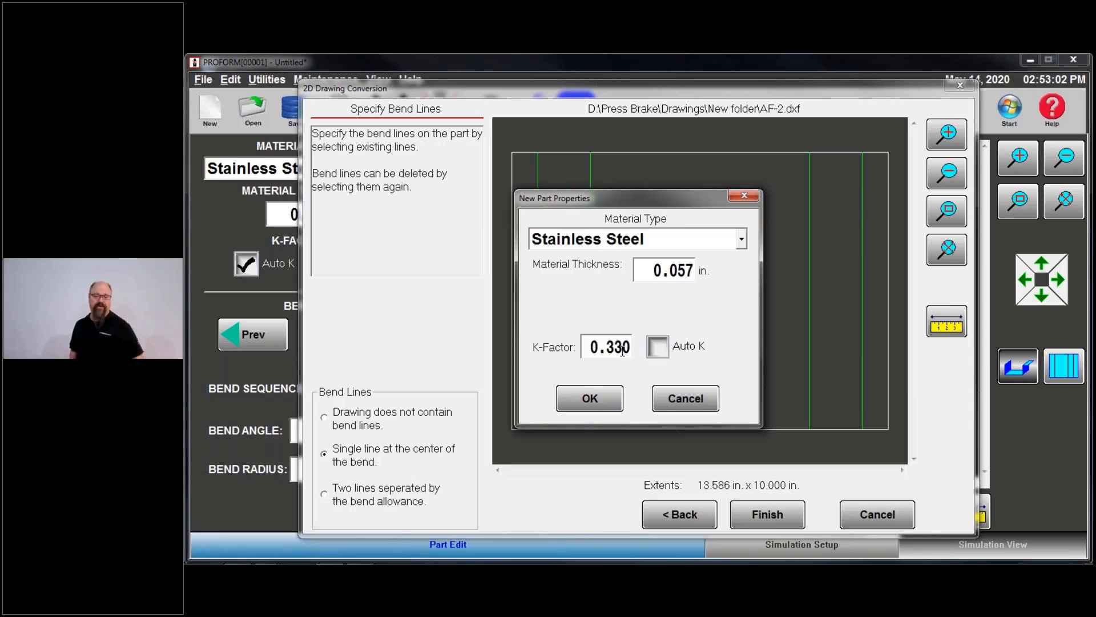
{"action": "left_click", "coordinate": [622, 348]}
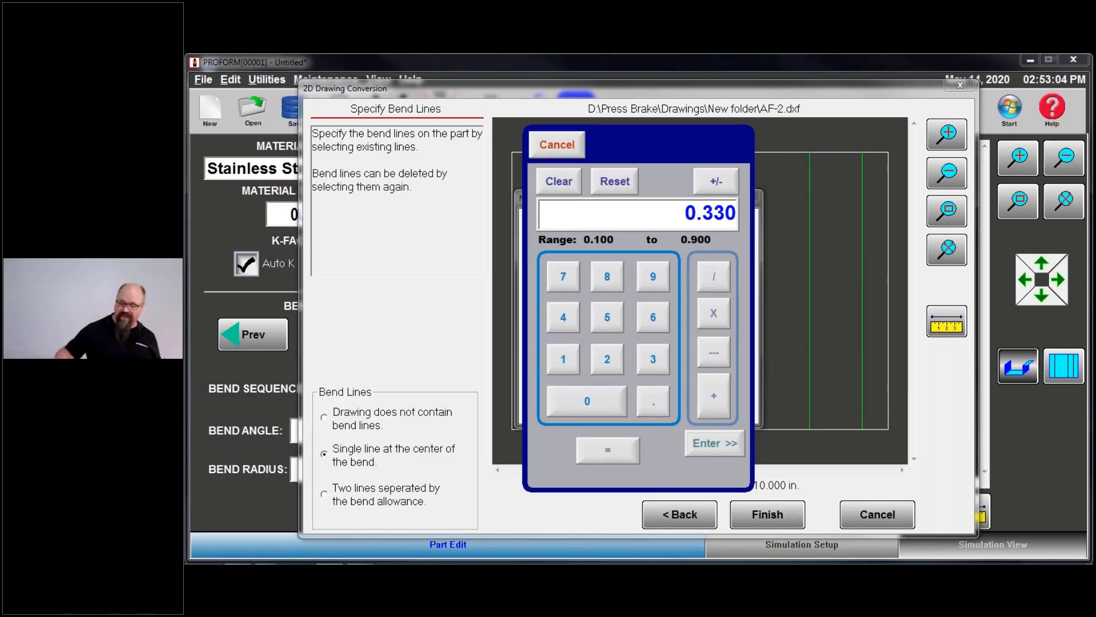
{"action": "type", "text": ".3"}
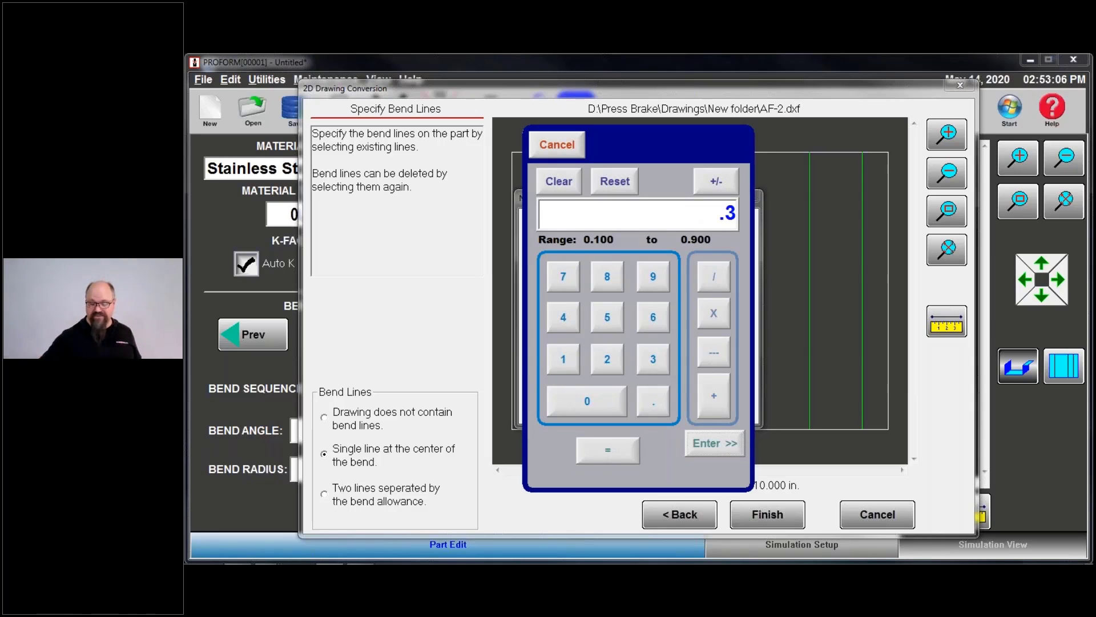
{"action": "type", "text": "68"}
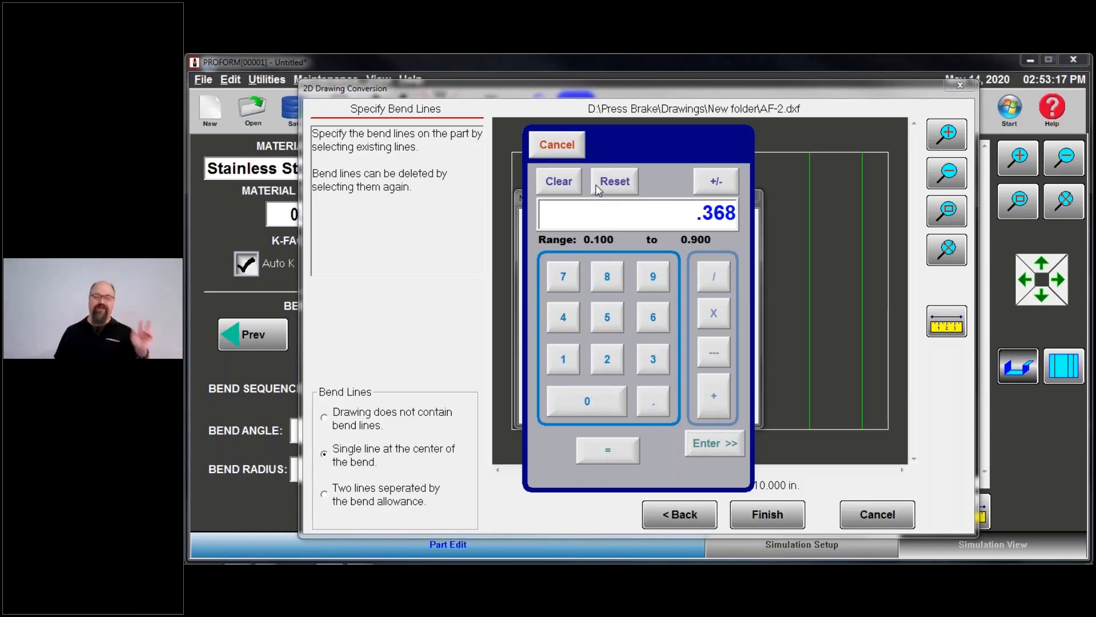
{"action": "left_click", "coordinate": [694, 451]}
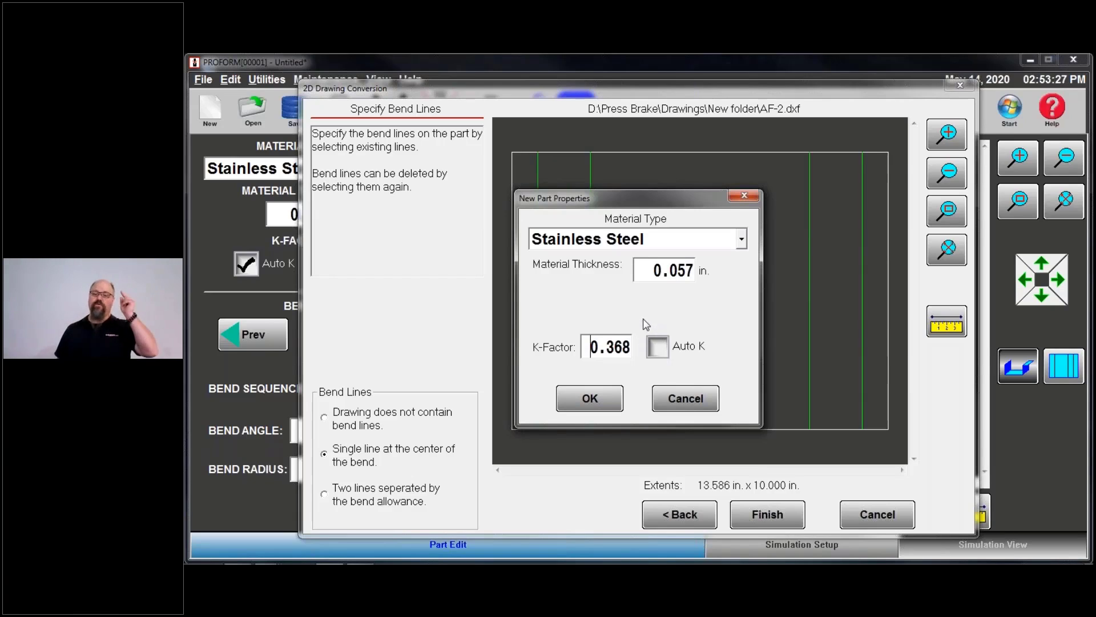
Restore the automatic K-factor and create the stainless steel part, then check it in the folded and flat views
{"action": "left_click", "coordinate": [661, 349]}
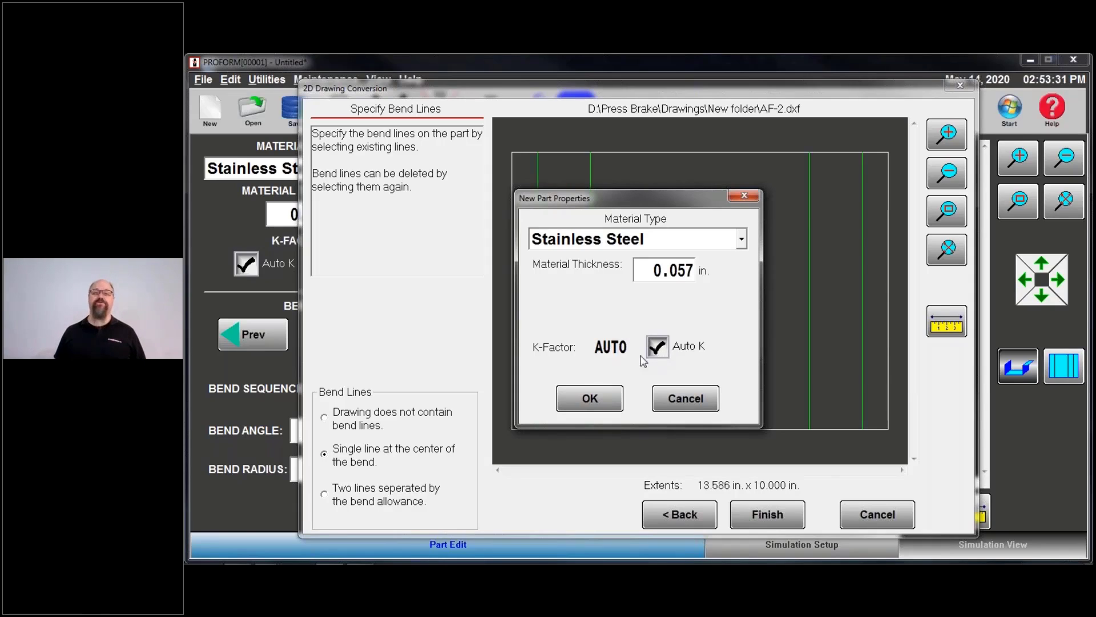
{"action": "left_click", "coordinate": [578, 398]}
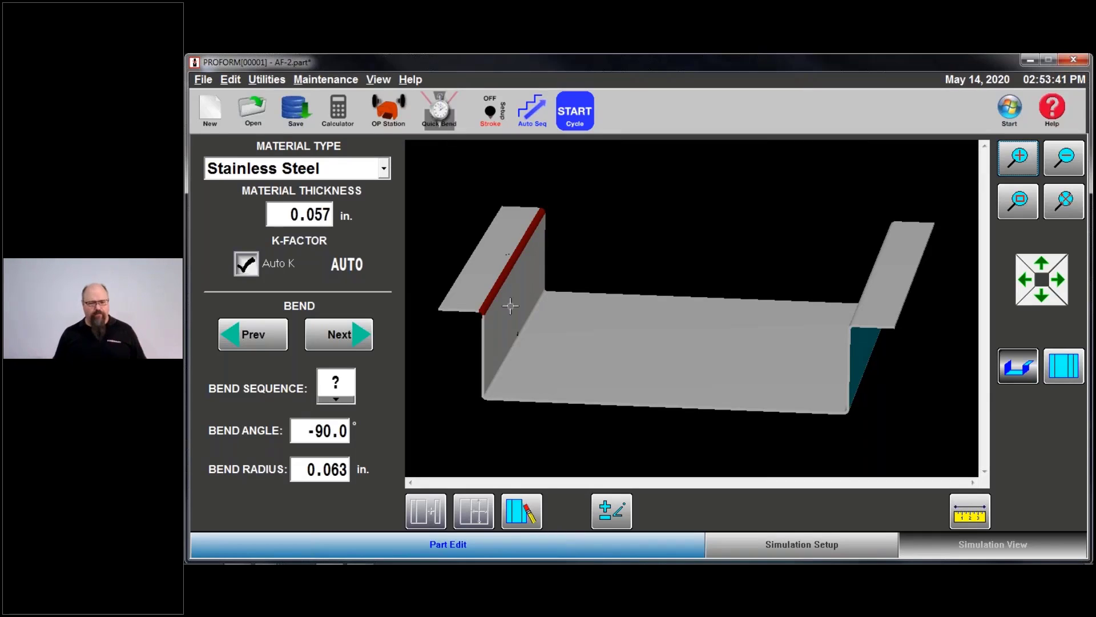
{"action": "left_click_drag", "start_coordinate": [511, 304], "coordinate": [496, 310]}
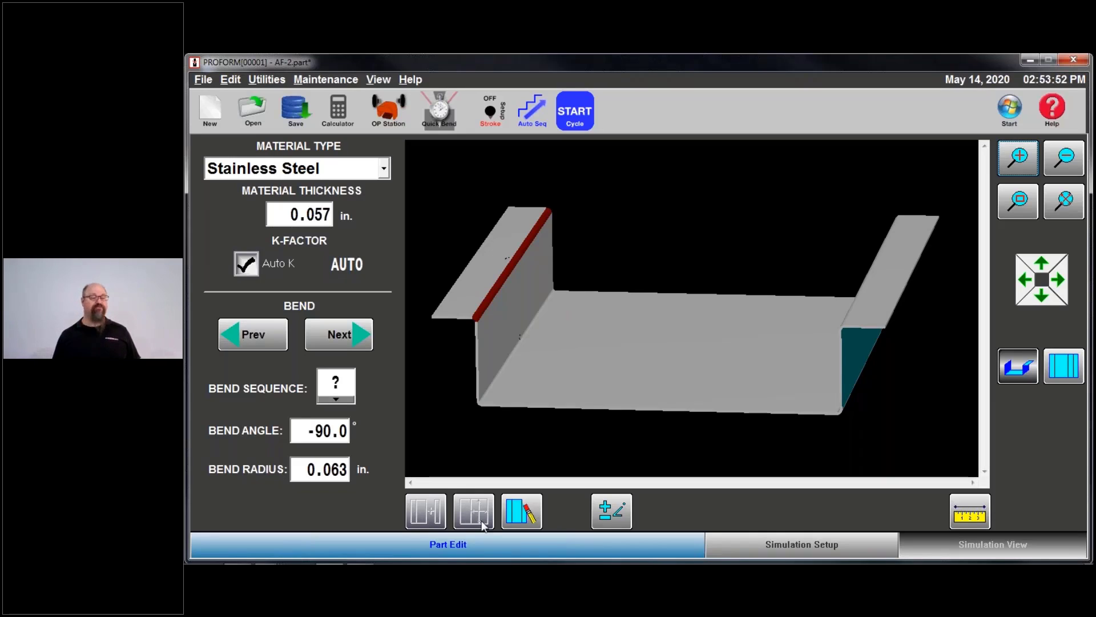
{"action": "left_click", "coordinate": [1065, 371]}
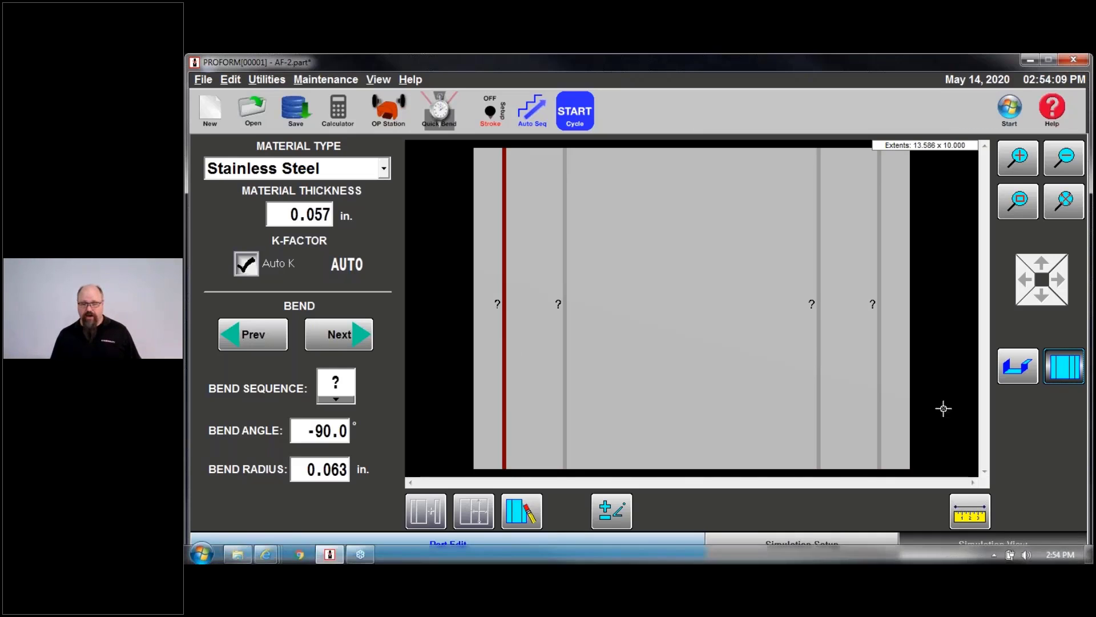
{"action": "left_click", "coordinate": [1018, 366]}
Add upper tool 50209 to the tool layout in Simulation Setup and review its tool definition without changing it
{"action": "left_click", "coordinate": [825, 553]}
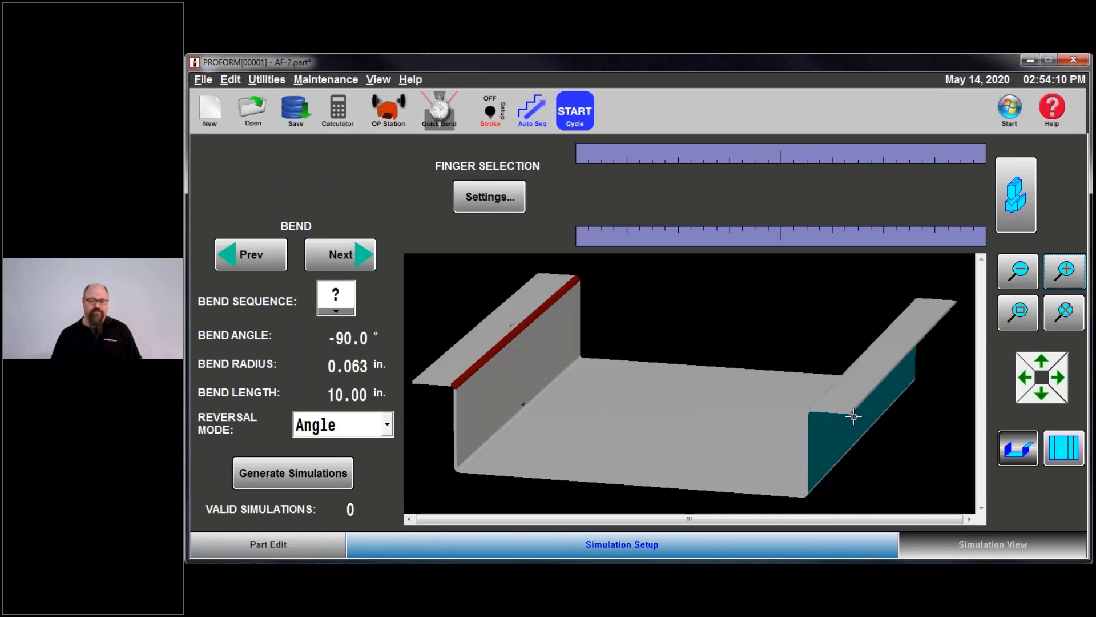
{"action": "left_click", "coordinate": [1000, 205]}
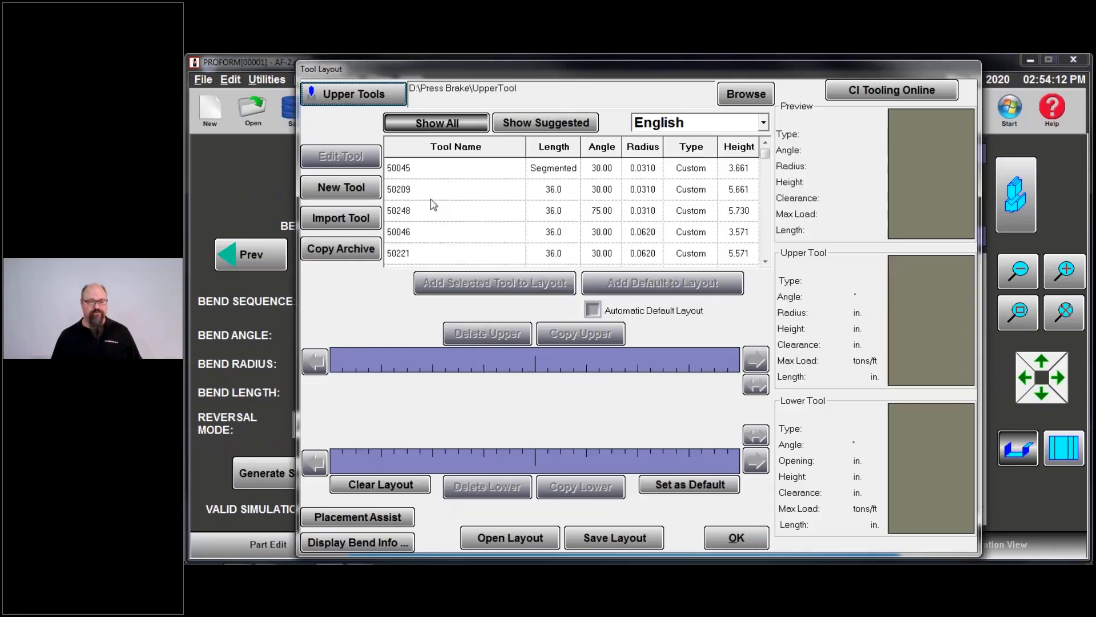
{"action": "left_click", "coordinate": [455, 190]}
{"action": "double_click", "coordinate": [455, 190]}
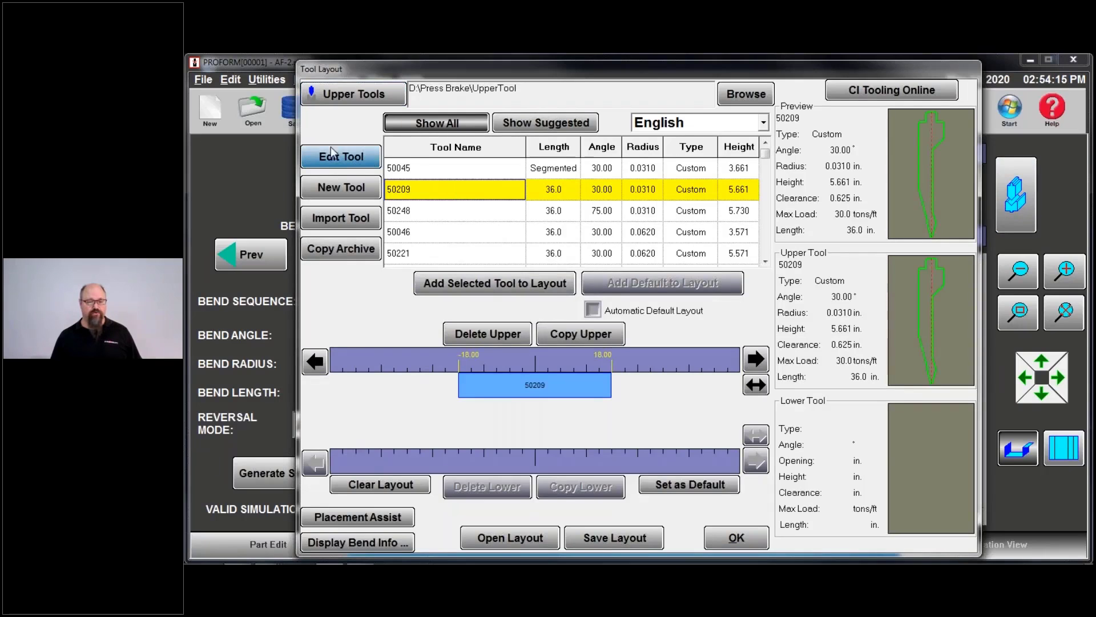
{"action": "left_click", "coordinate": [341, 156]}
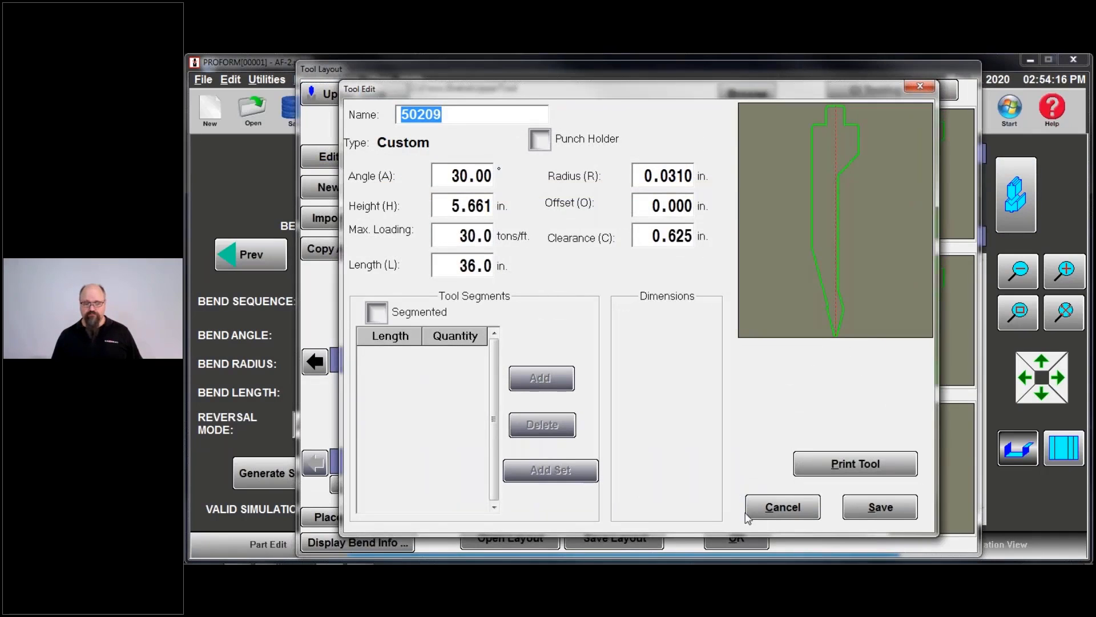
{"action": "left_click", "coordinate": [783, 507]}
Add lower tool 50022 to the tool layout, accept the layout and generate the simulations
{"action": "left_click", "coordinate": [345, 94]}
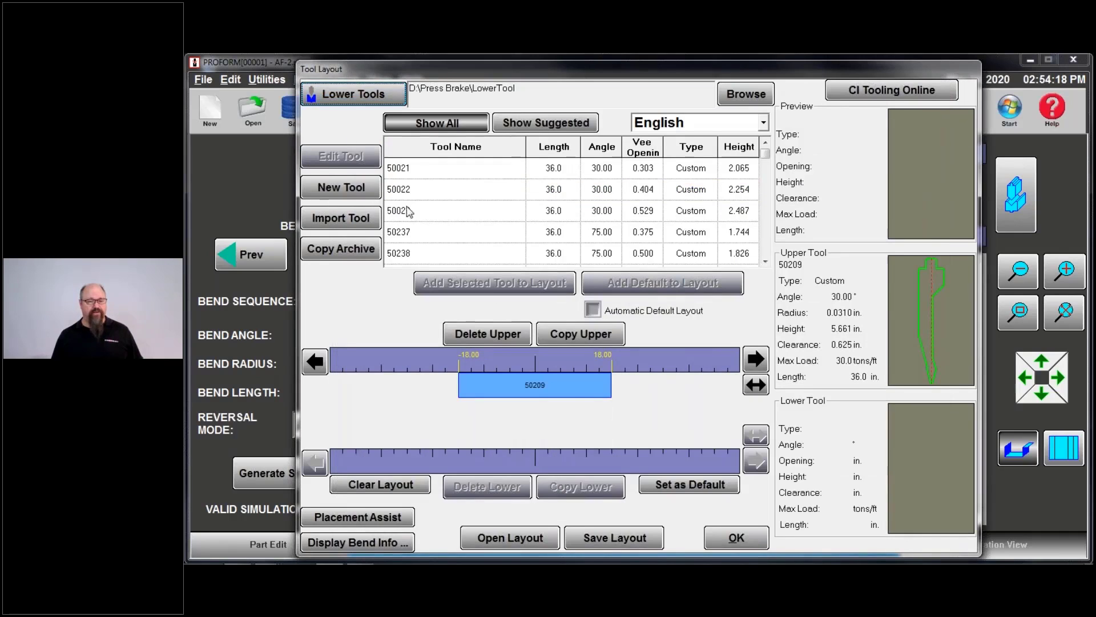
{"action": "double_click", "coordinate": [427, 190]}
{"action": "left_click", "coordinate": [737, 538]}
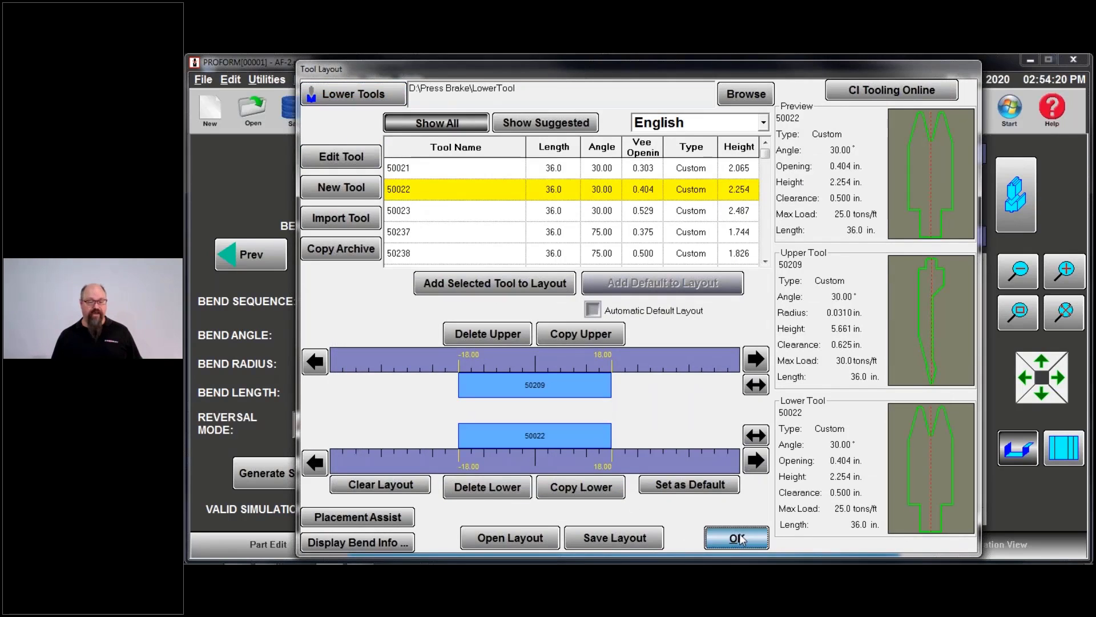
{"action": "left_click", "coordinate": [293, 473]}
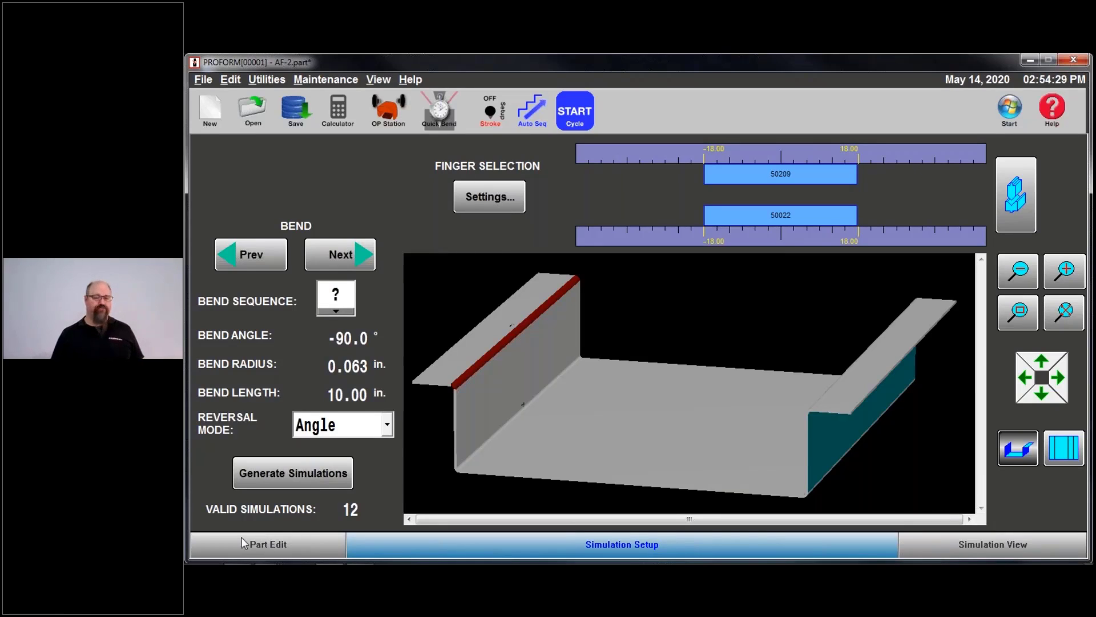
Start a new part by converting the drawing file Hat.igs, checking its 3D preview before opening it
{"action": "left_click", "coordinate": [210, 109]}
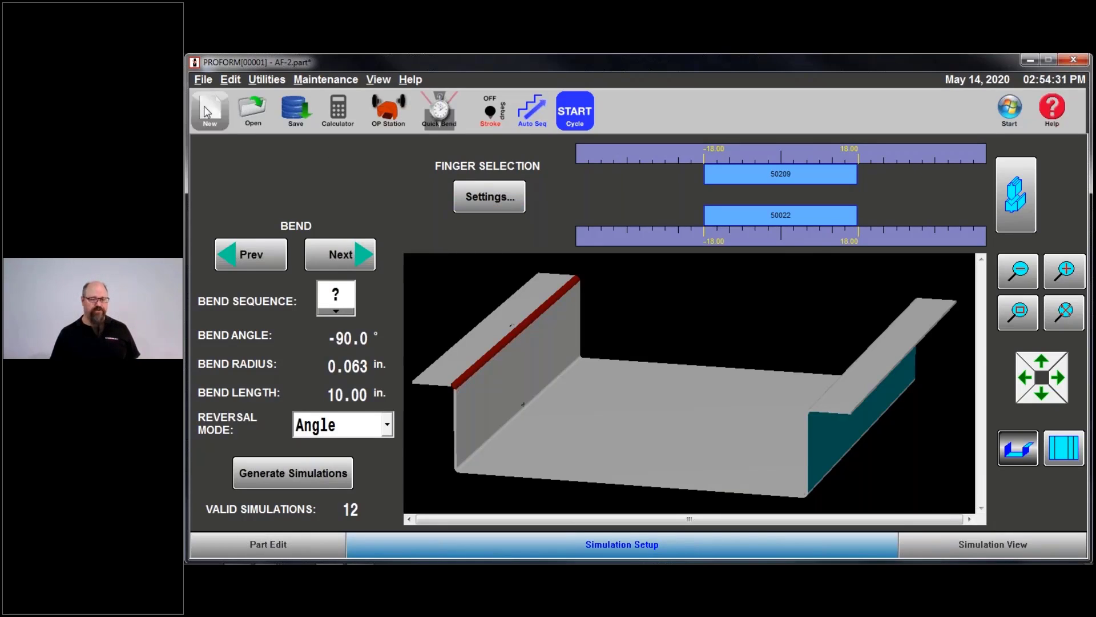
{"action": "left_click", "coordinate": [636, 348]}
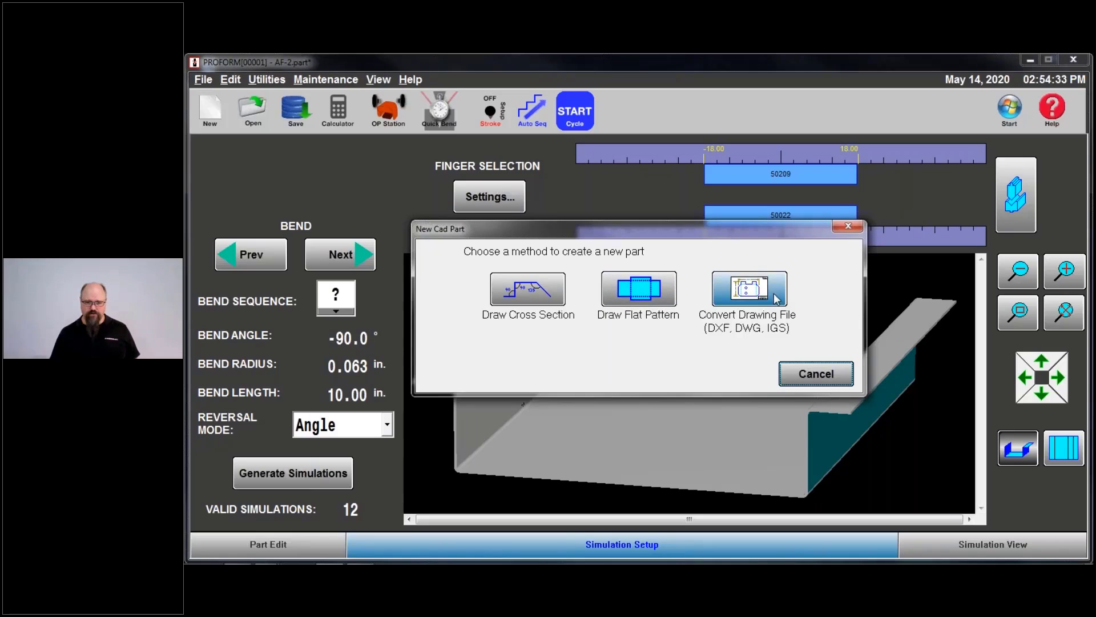
{"action": "left_click", "coordinate": [749, 288]}
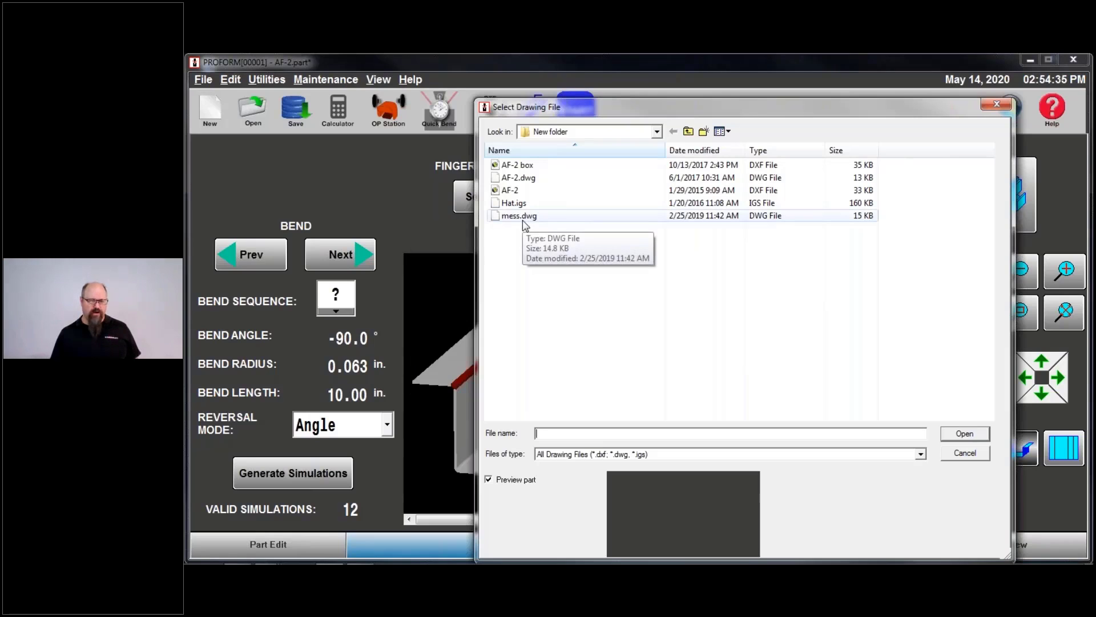
{"action": "left_click", "coordinate": [523, 206]}
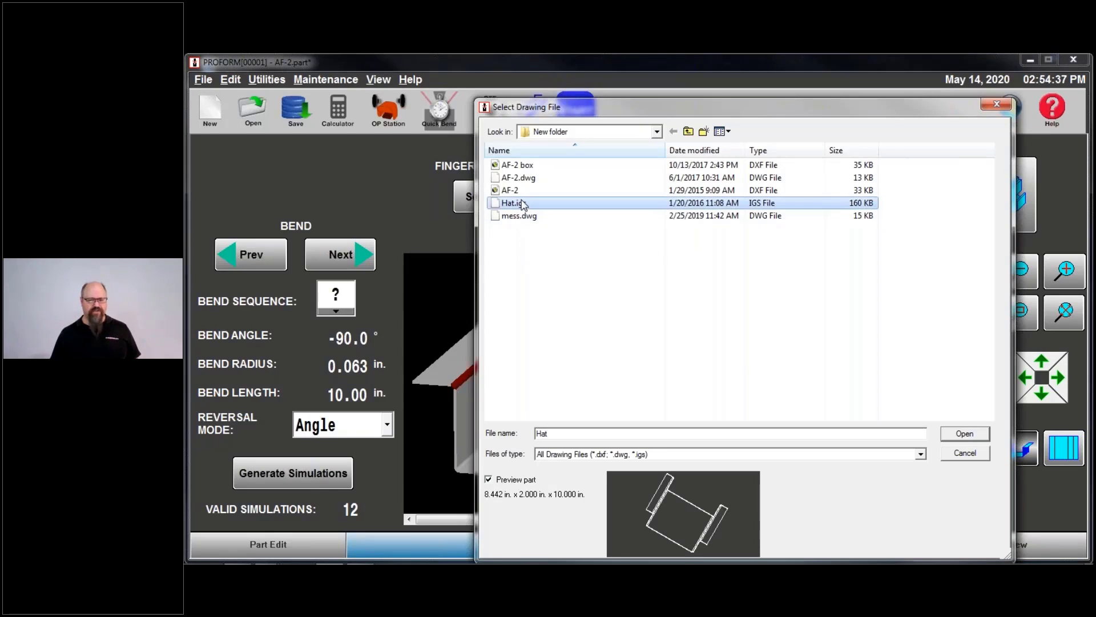
{"action": "left_click_drag", "start_coordinate": [651, 527], "coordinate": [712, 555]}
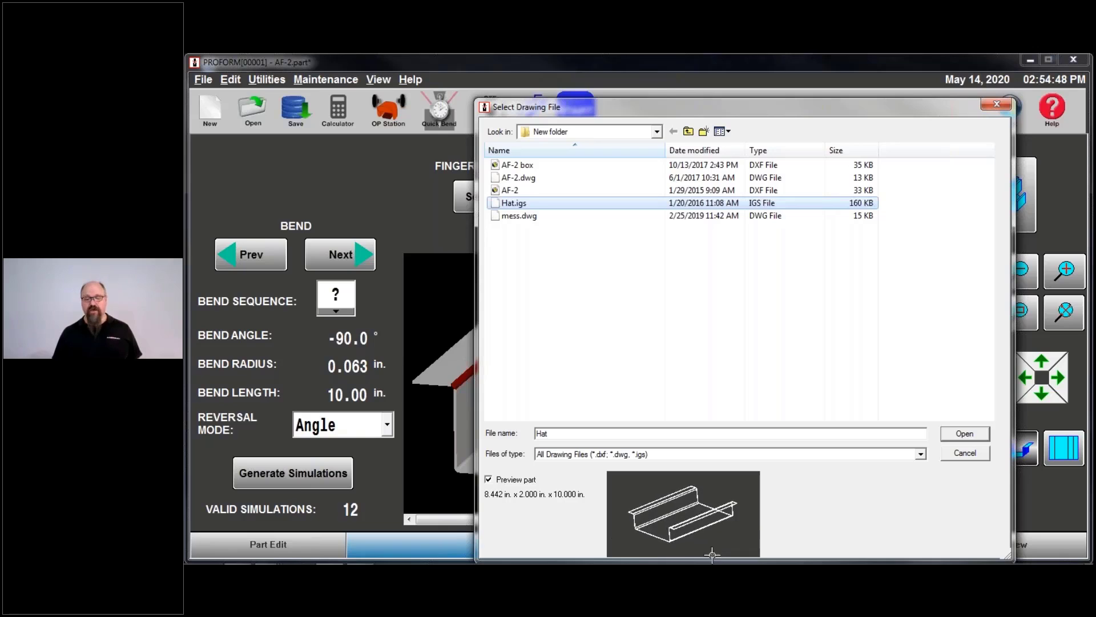
{"action": "left_click", "coordinate": [970, 437]}
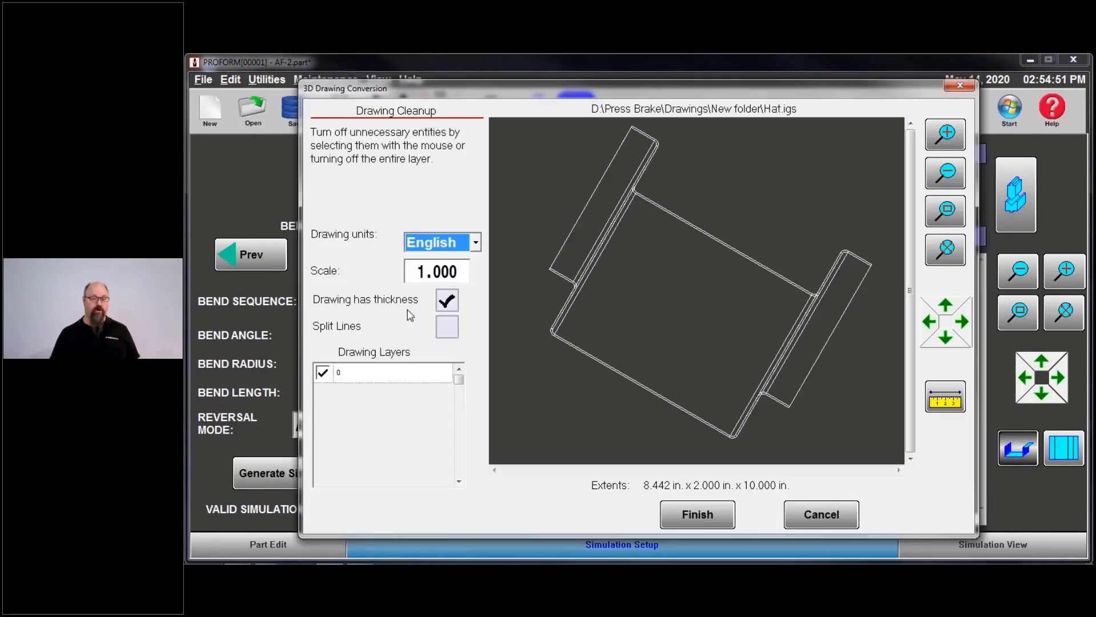
Examine the sheet thickness at a lower bend corner of the Hat drawing and check the Drawing has thickness option
{"action": "left_click_drag", "start_coordinate": [602, 205], "coordinate": [681, 317]}
{"action": "left_click", "coordinate": [949, 223]}
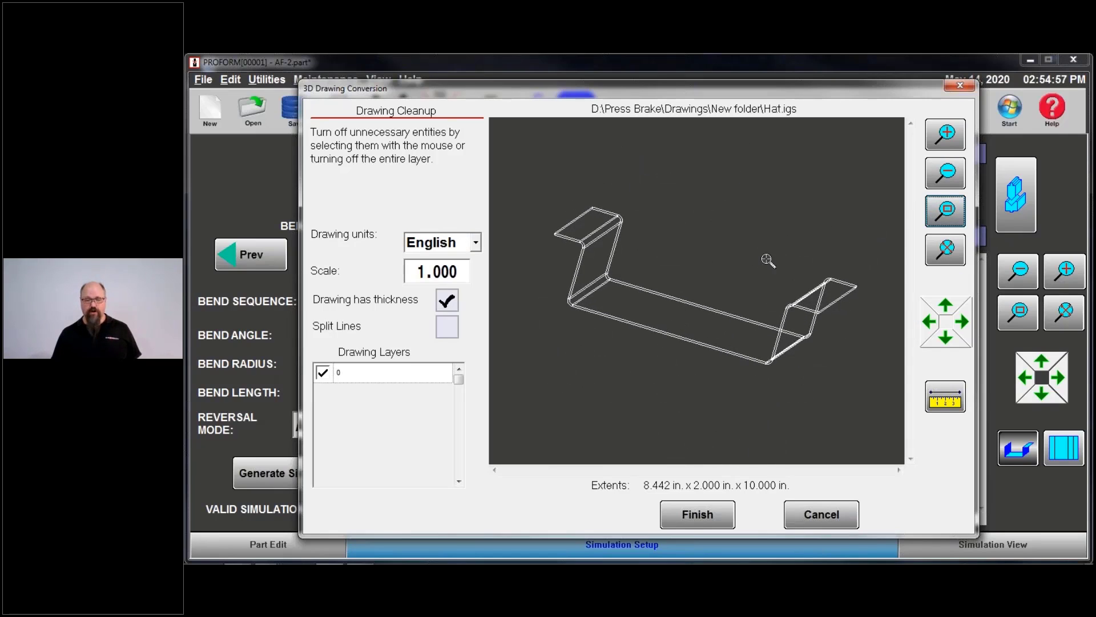
{"action": "left_click", "coordinate": [606, 262]}
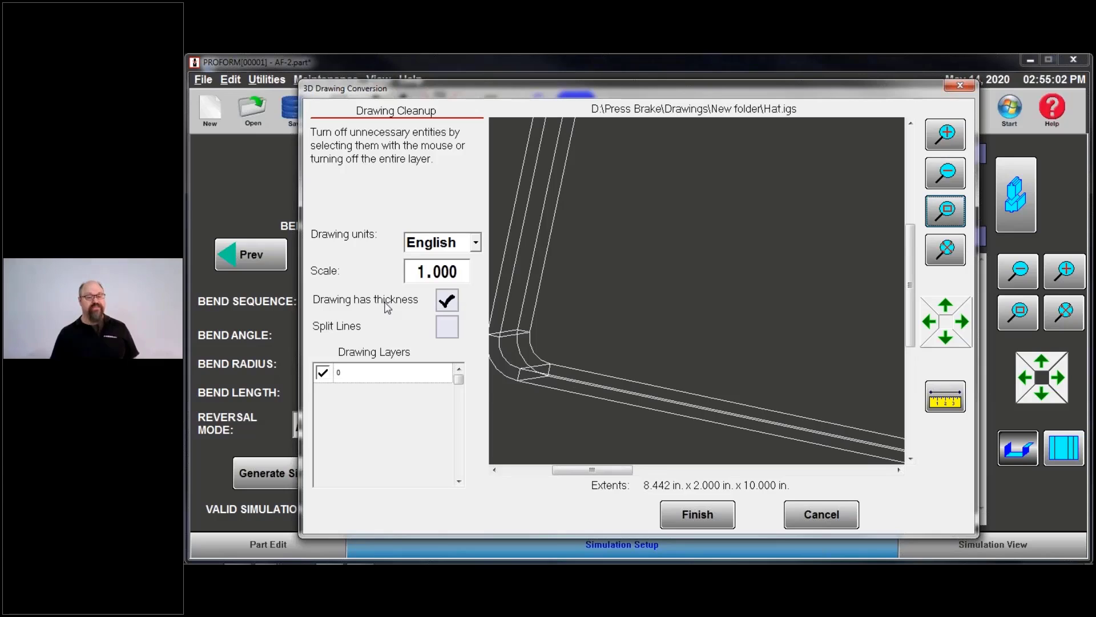
{"action": "middle_click_drag", "start_coordinate": [762, 262], "coordinate": [749, 267]}
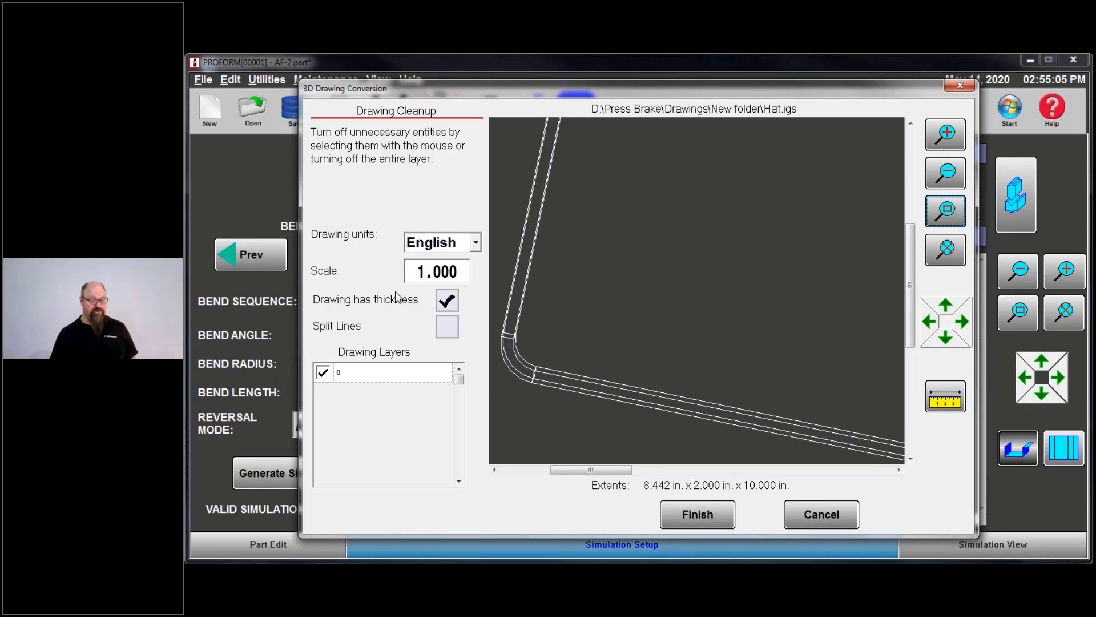
{"action": "left_click", "coordinate": [455, 302]}
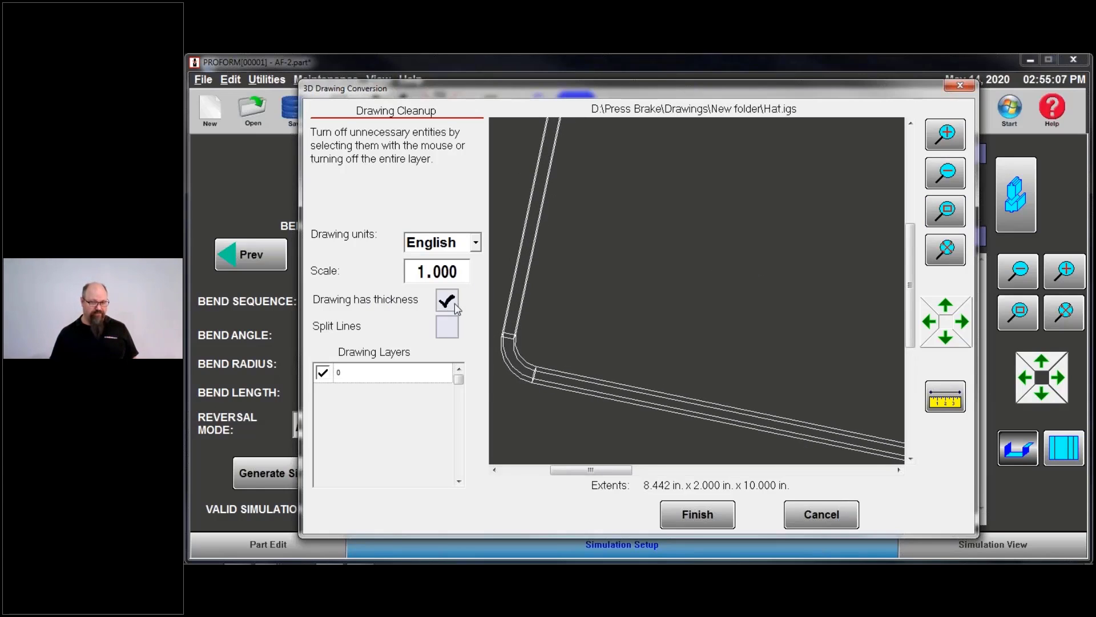
{"action": "left_click", "coordinate": [454, 303]}
Finish the 3D conversion of the Hat drawing, accepting Stainless Steel and Auto K as the part properties
{"action": "left_click", "coordinate": [946, 251]}
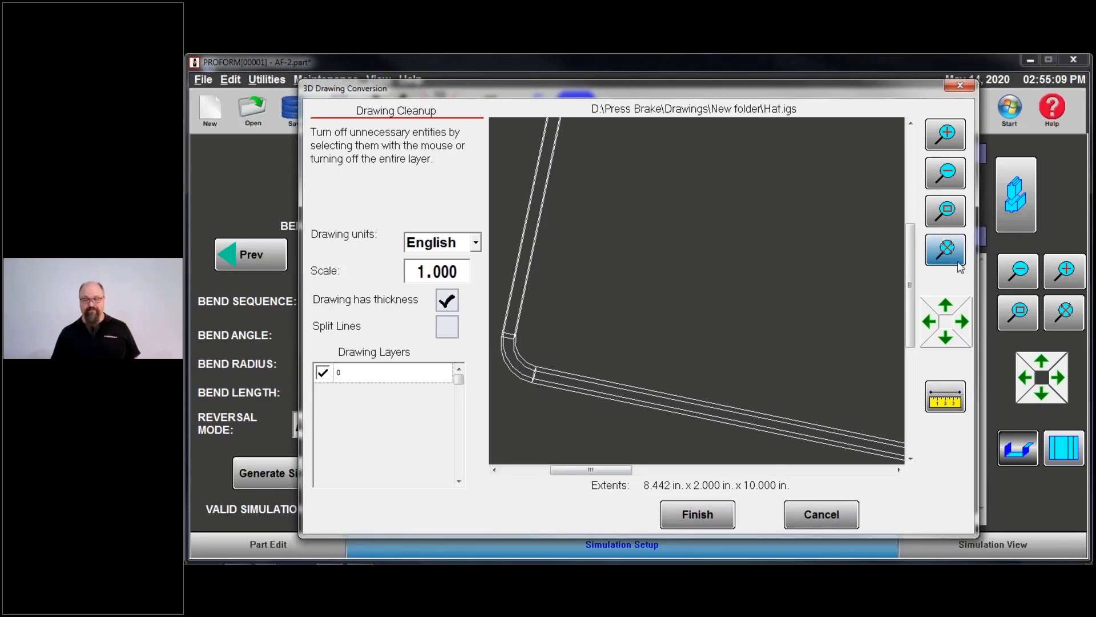
{"action": "left_click", "coordinate": [697, 514]}
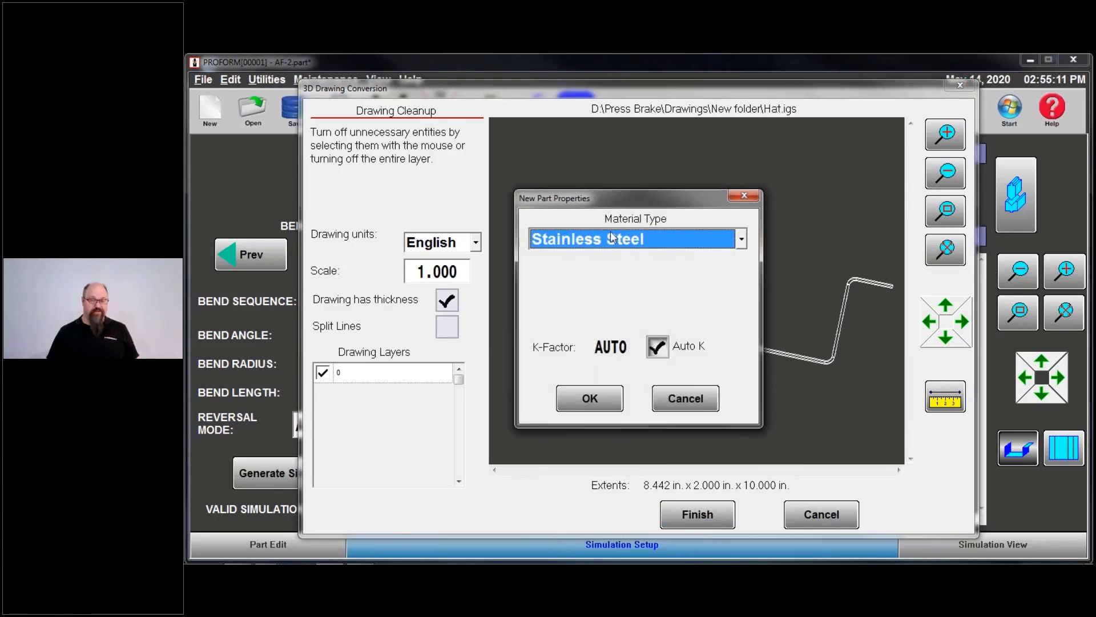
{"action": "left_click", "coordinate": [588, 399]}
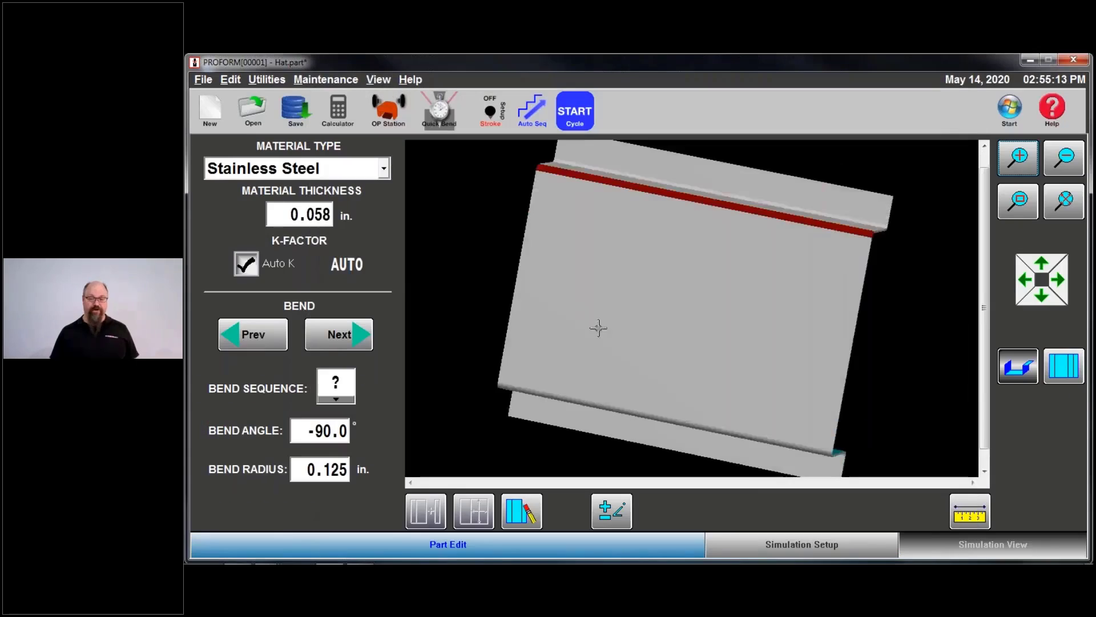
Examine the folded Hat part from several angles, including its profile and selected bend
{"action": "left_click_drag", "start_coordinate": [835, 438], "coordinate": [586, 380]}
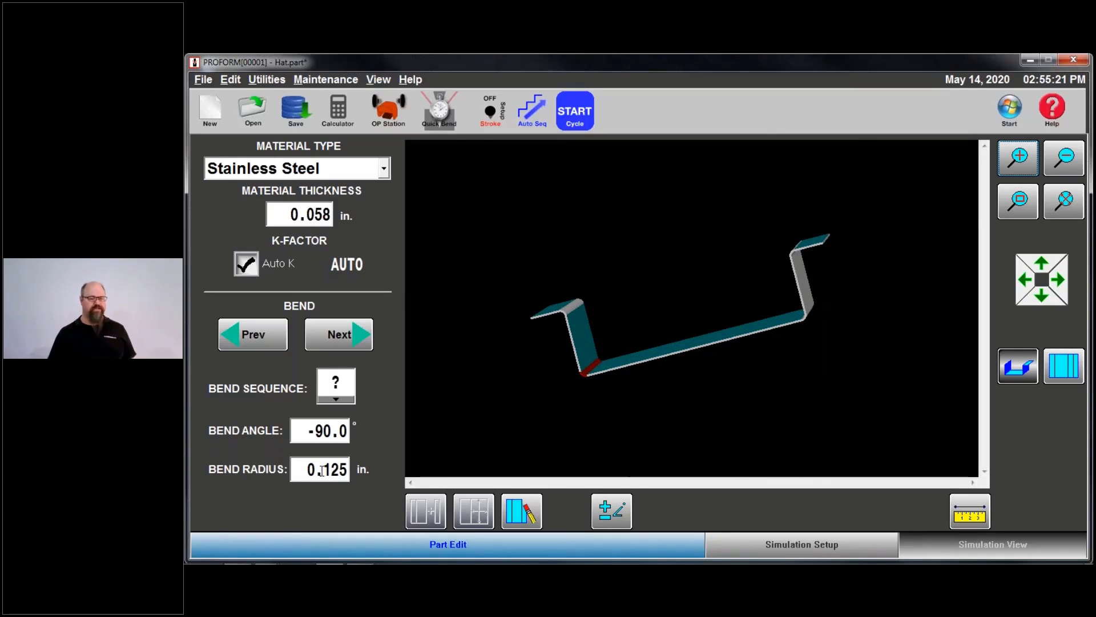
{"action": "left_click_drag", "start_coordinate": [488, 401], "coordinate": [544, 409]}
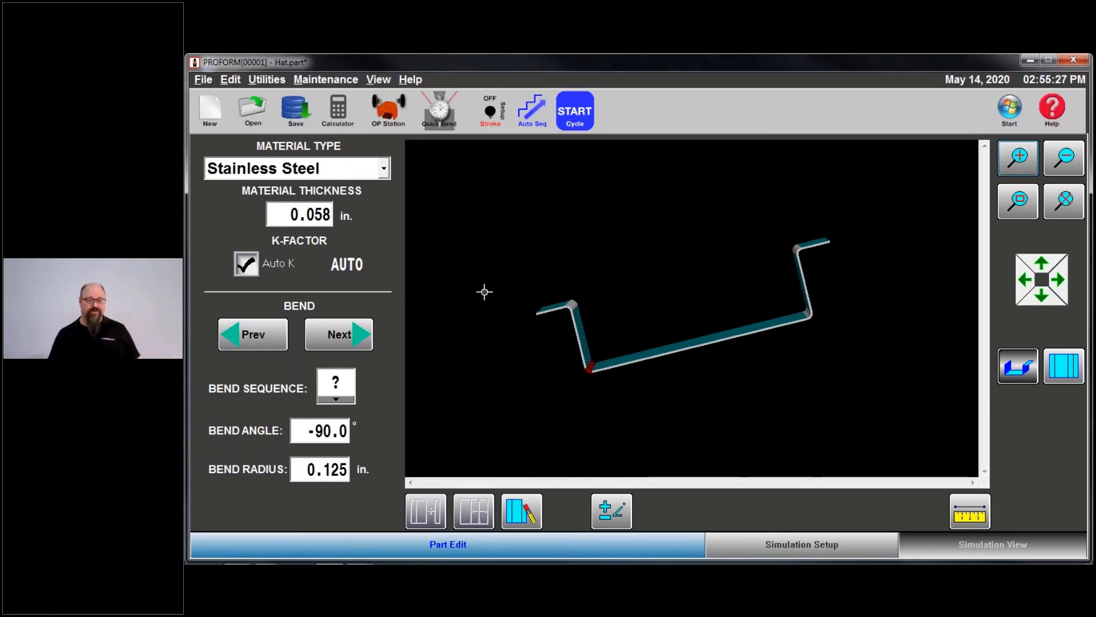
{"action": "left_click_drag", "start_coordinate": [615, 329], "coordinate": [565, 357]}
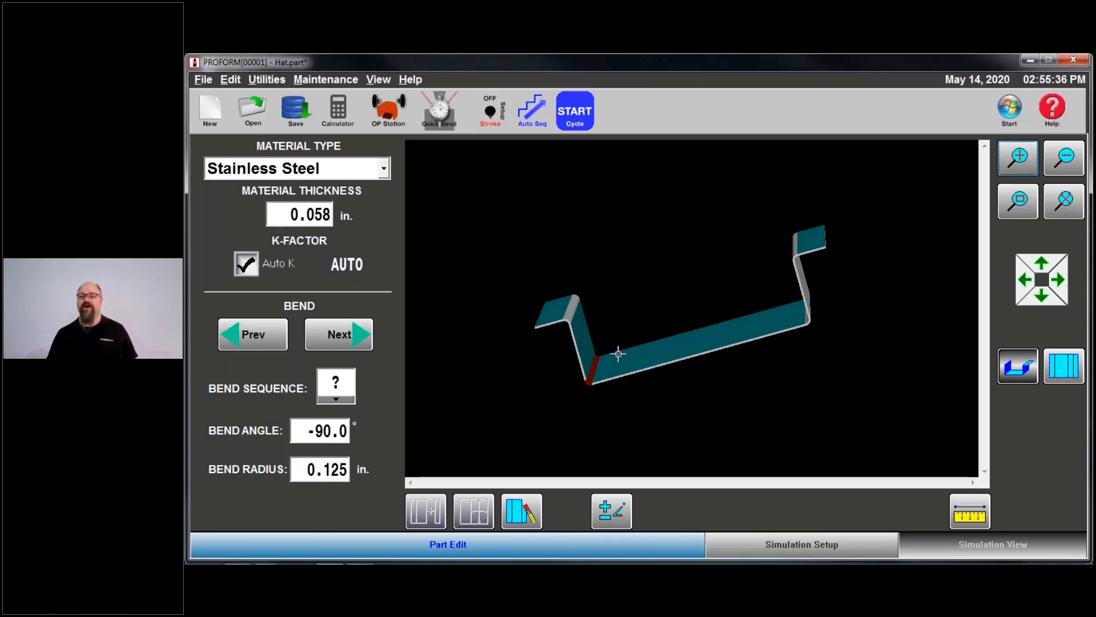
{"action": "left_click_drag", "start_coordinate": [693, 323], "coordinate": [694, 304]}
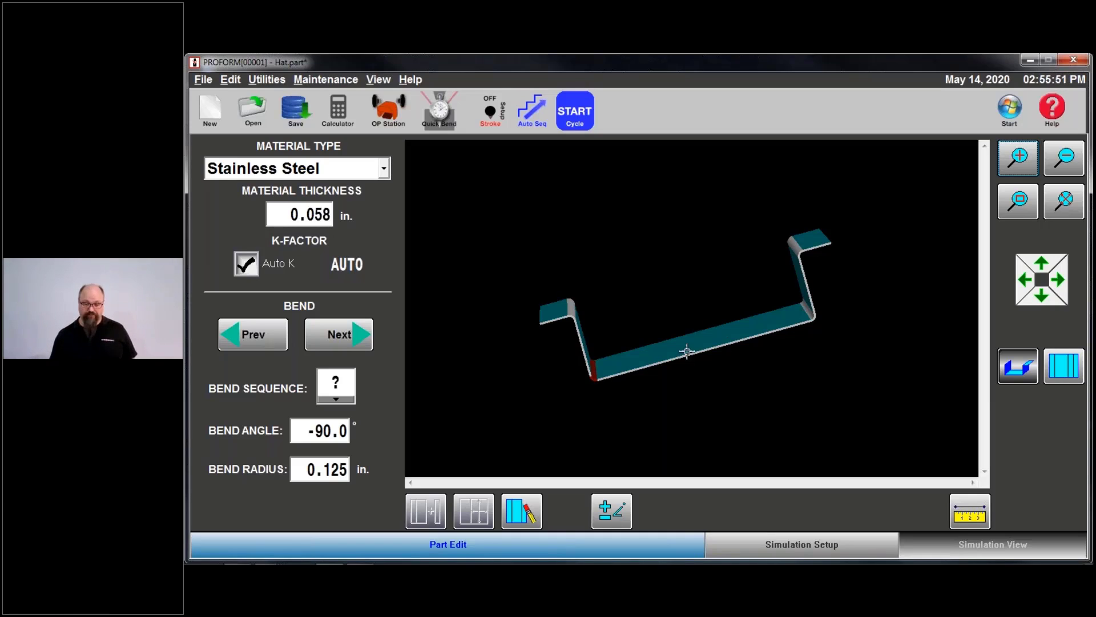
{"action": "left_click_drag", "start_coordinate": [685, 350], "coordinate": [672, 359]}
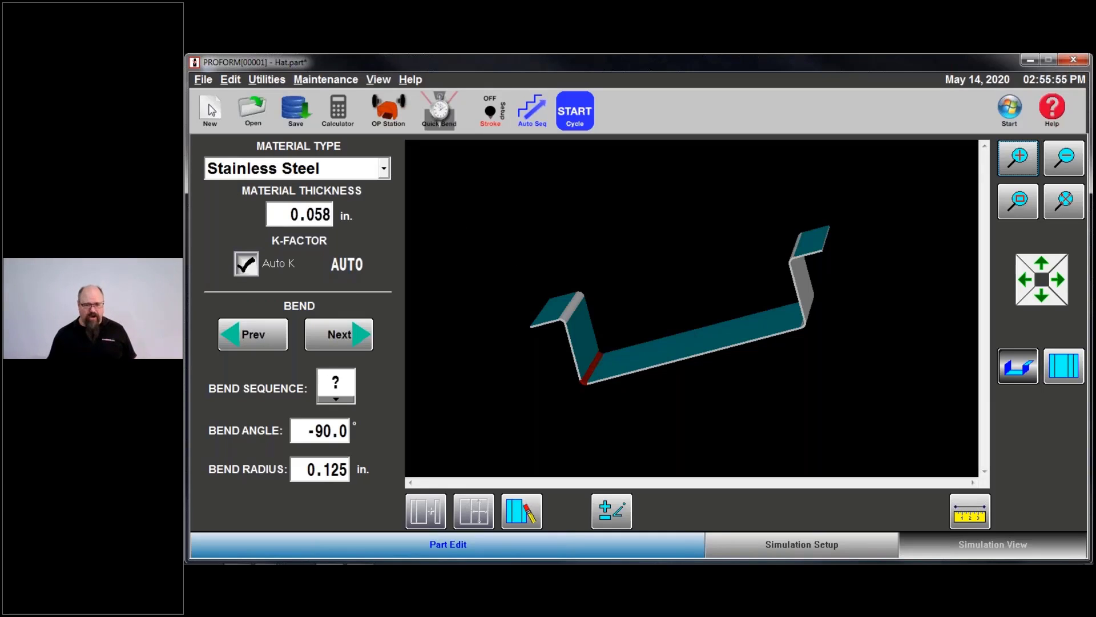
Start a new part by converting the drawing file AF-2.dwg
{"action": "left_click", "coordinate": [209, 106]}
{"action": "left_click", "coordinate": [636, 348]}
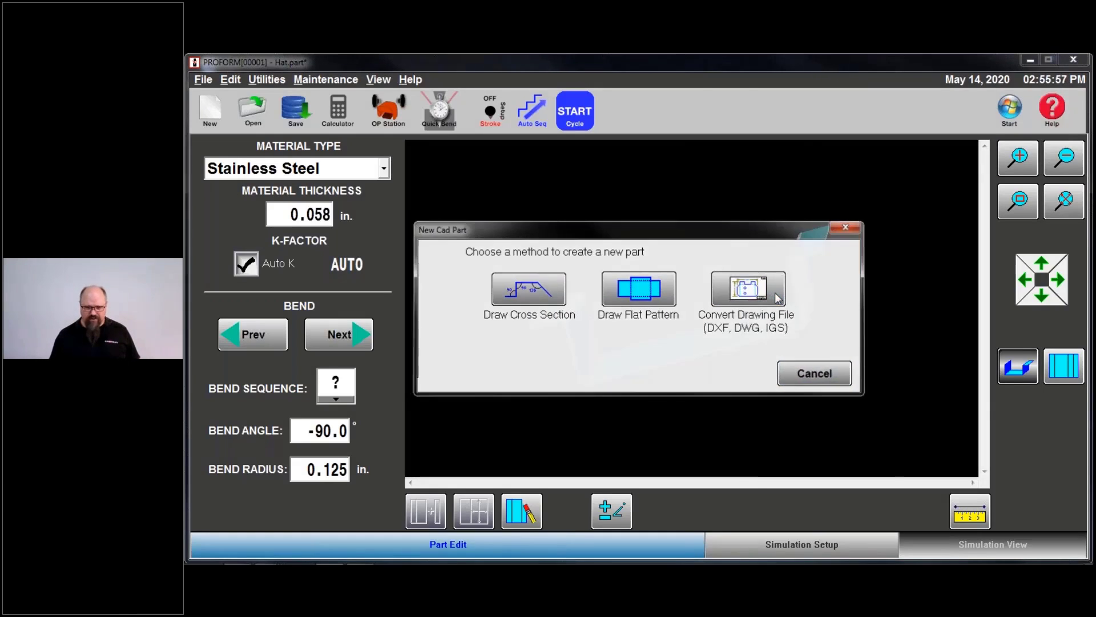
{"action": "left_click", "coordinate": [777, 298]}
{"action": "left_click", "coordinate": [519, 180]}
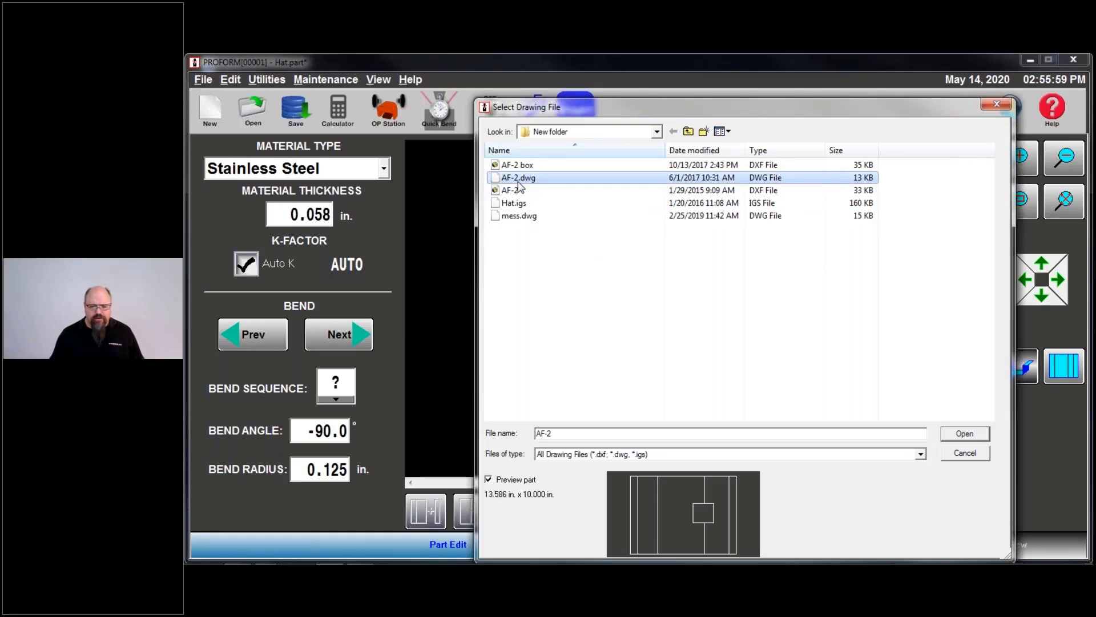
{"action": "left_click", "coordinate": [520, 190]}
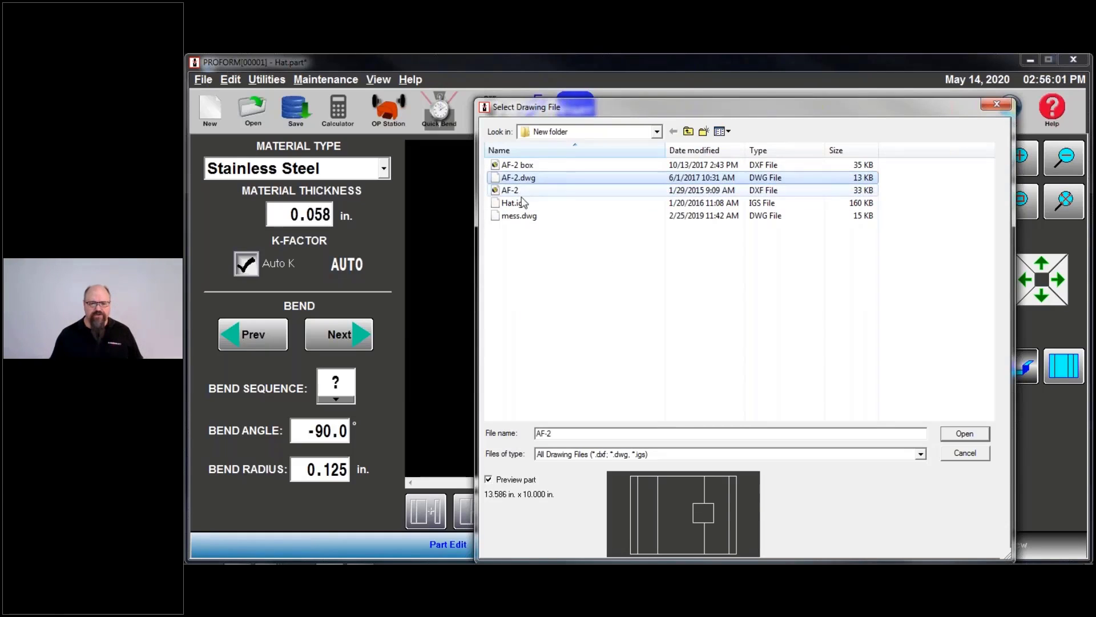
{"action": "left_click", "coordinate": [965, 435]}
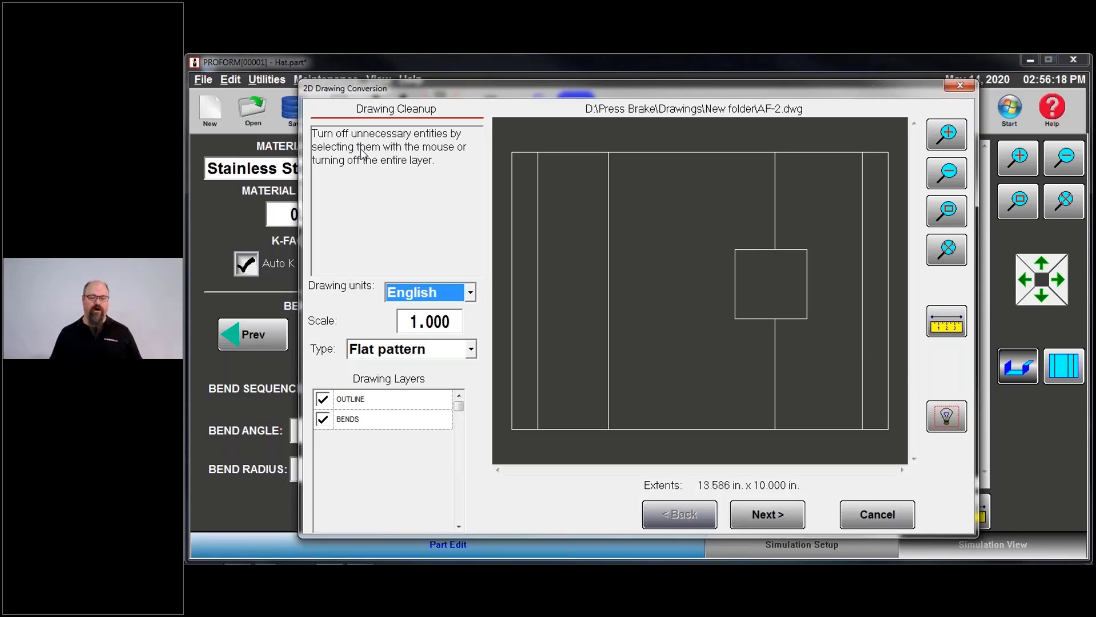
Specify the inner left line and both line segments at the square cutout as 90° bends with a 0.063 in. radius
{"action": "left_click", "coordinate": [742, 519]}
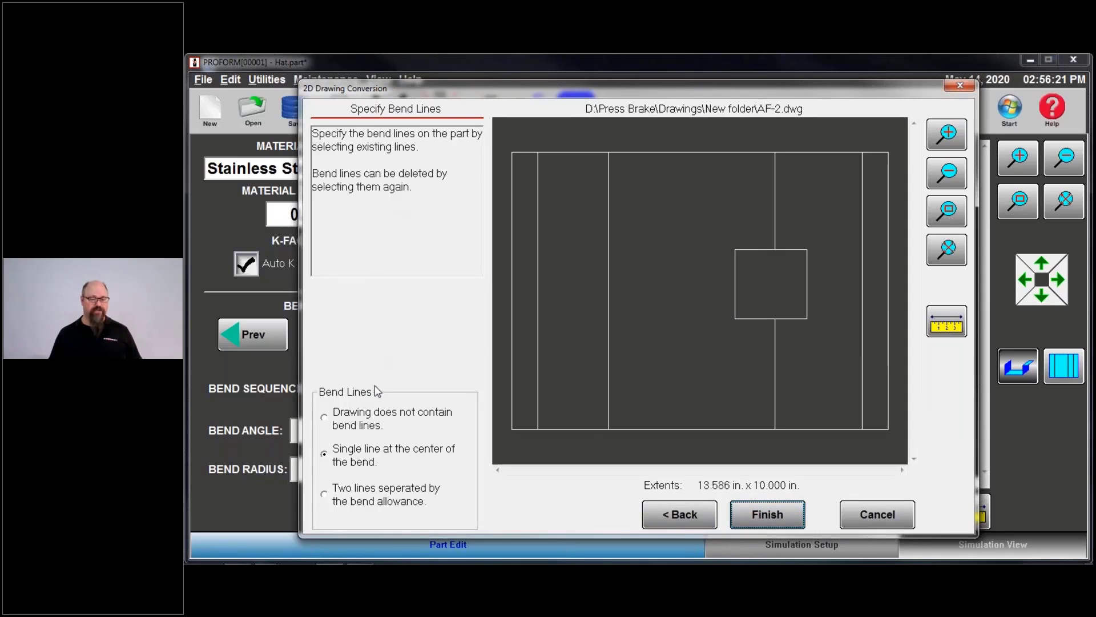
{"action": "left_click", "coordinate": [609, 298]}
{"action": "left_click", "coordinate": [639, 356]}
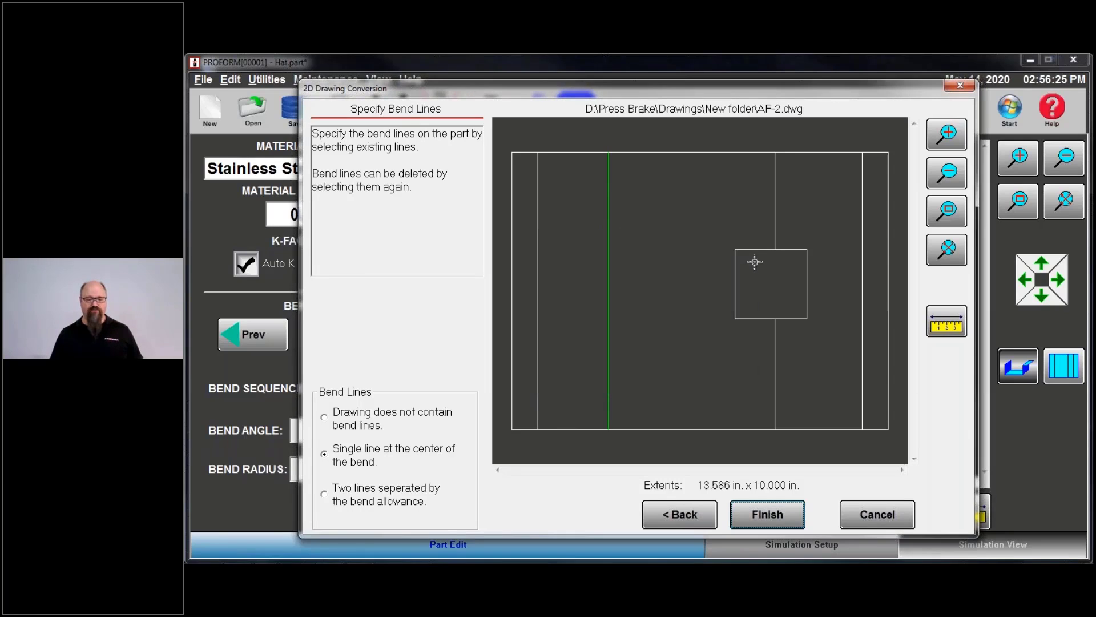
{"action": "left_click", "coordinate": [773, 211]}
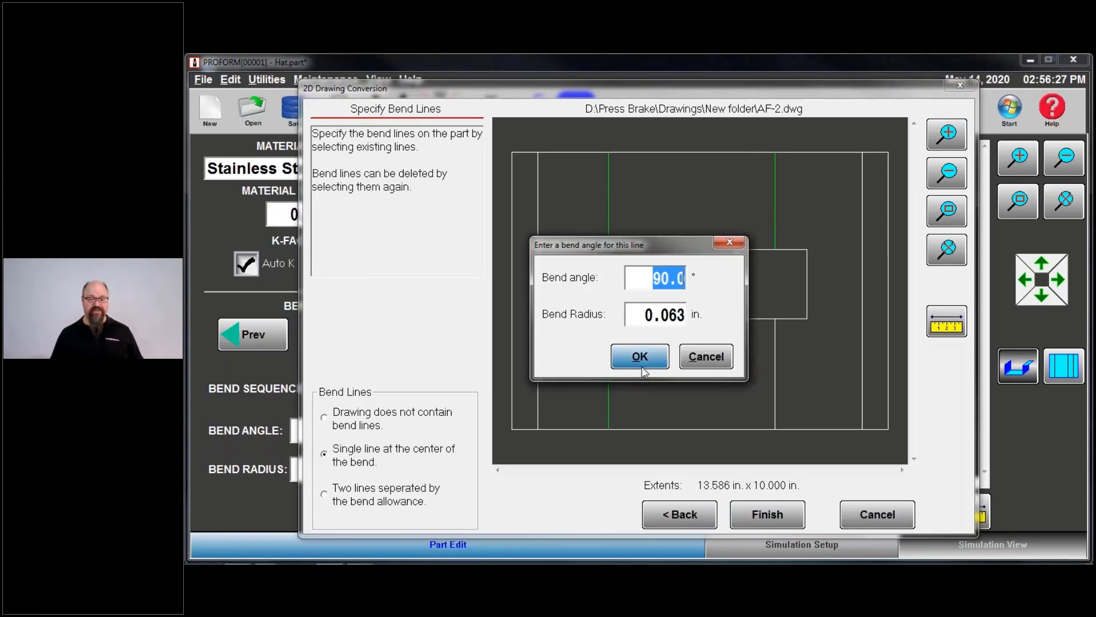
{"action": "left_click", "coordinate": [640, 355]}
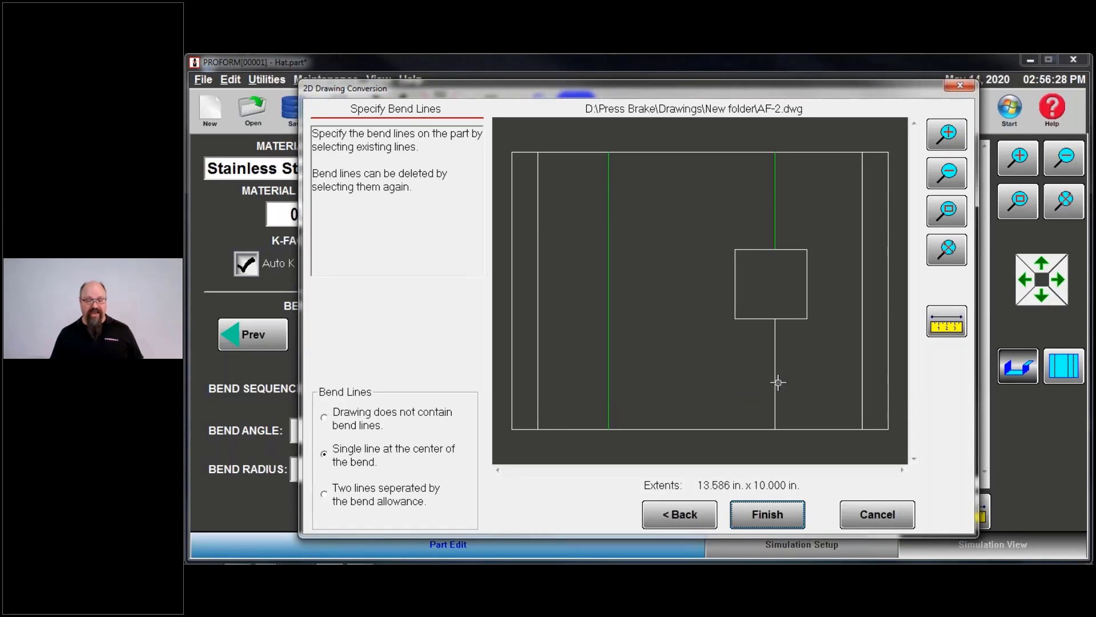
{"action": "left_click", "coordinate": [778, 382]}
{"action": "left_click", "coordinate": [637, 356]}
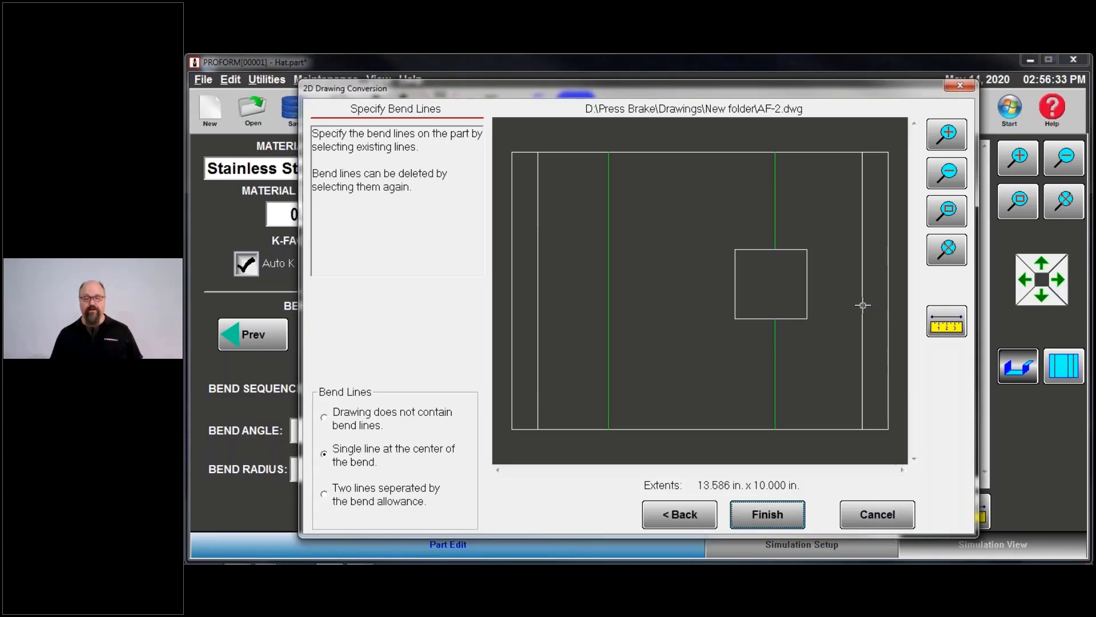
Specify the flat pattern's outer right line as a bend line with a -90° bend angle and 0.063 in. radius
{"action": "left_click", "coordinate": [862, 304]}
{"action": "left_click", "coordinate": [647, 280]}
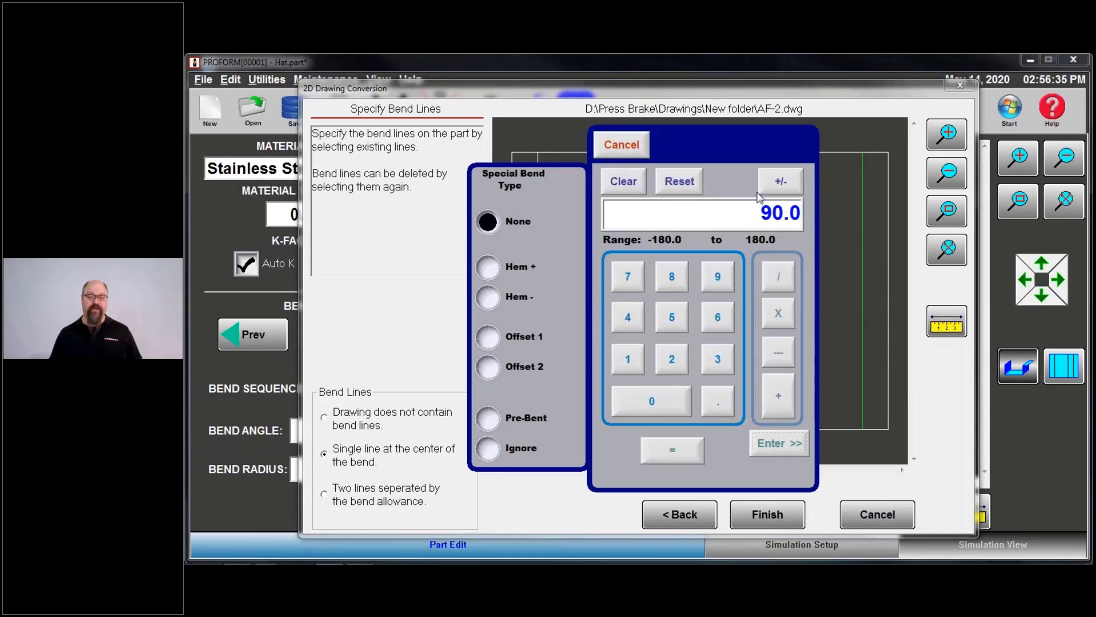
{"action": "left_click", "coordinate": [780, 181]}
{"action": "left_click", "coordinate": [787, 441]}
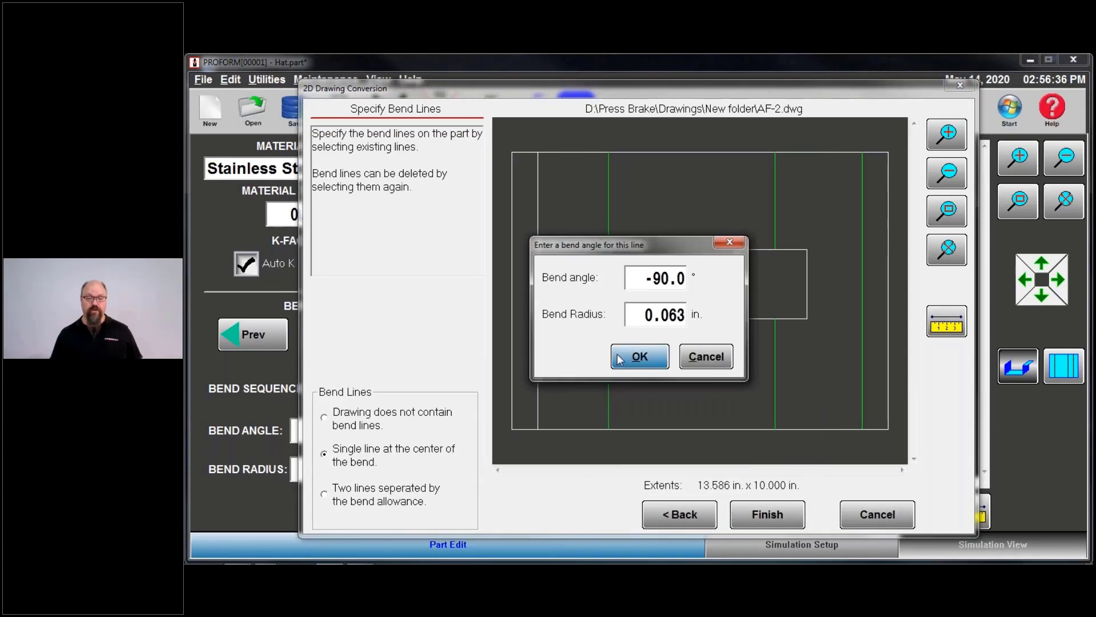
{"action": "left_click", "coordinate": [638, 356]}
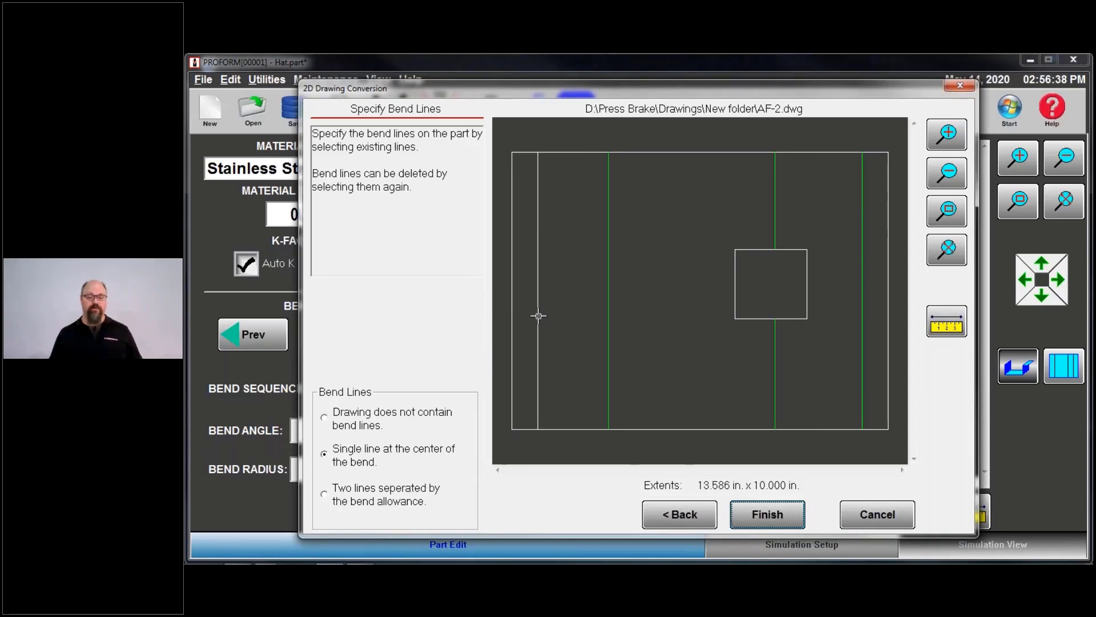
Specify the outer left line as a 90° bend and finish the conversion with Stainless Steel, 0.057 in. thickness and Auto K
{"action": "left_click", "coordinate": [539, 315]}
{"action": "left_click", "coordinate": [780, 181]}
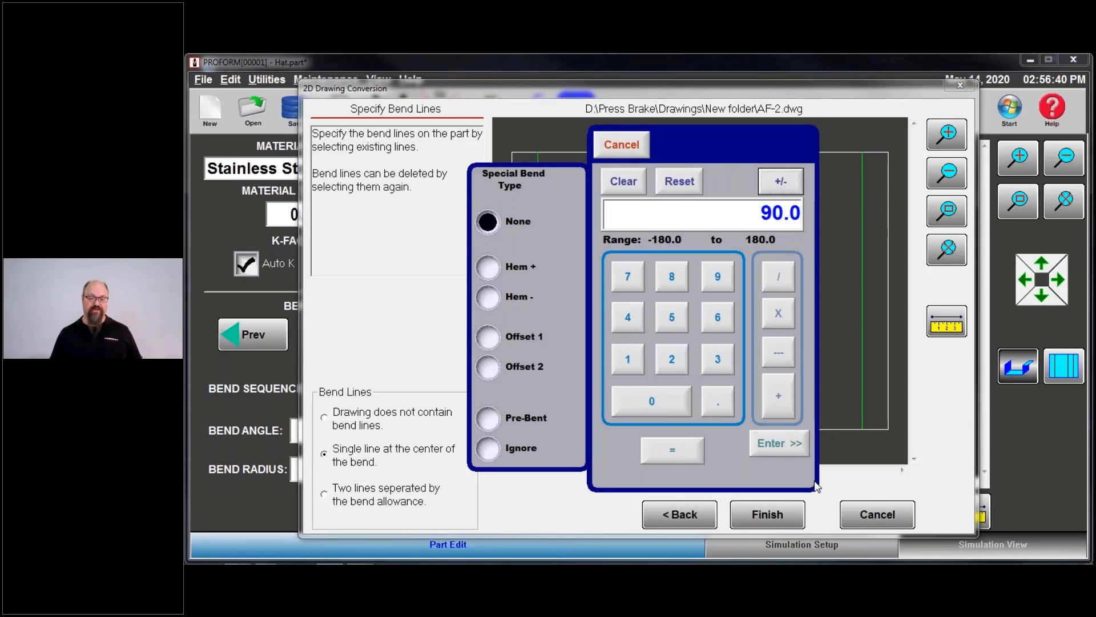
{"action": "left_click", "coordinate": [760, 440]}
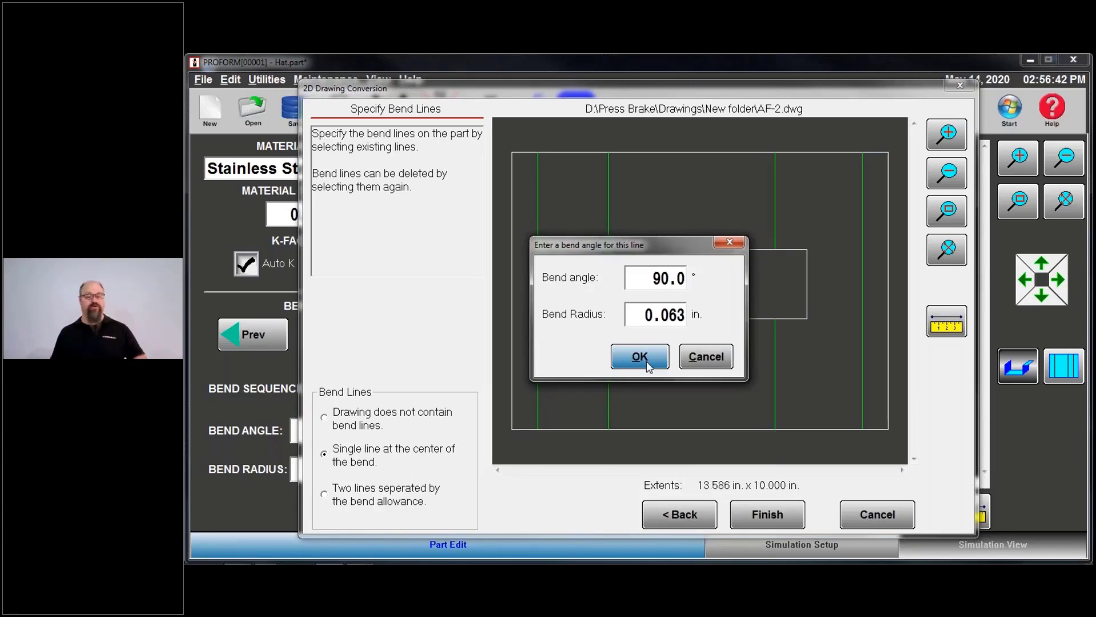
{"action": "left_click", "coordinate": [648, 363]}
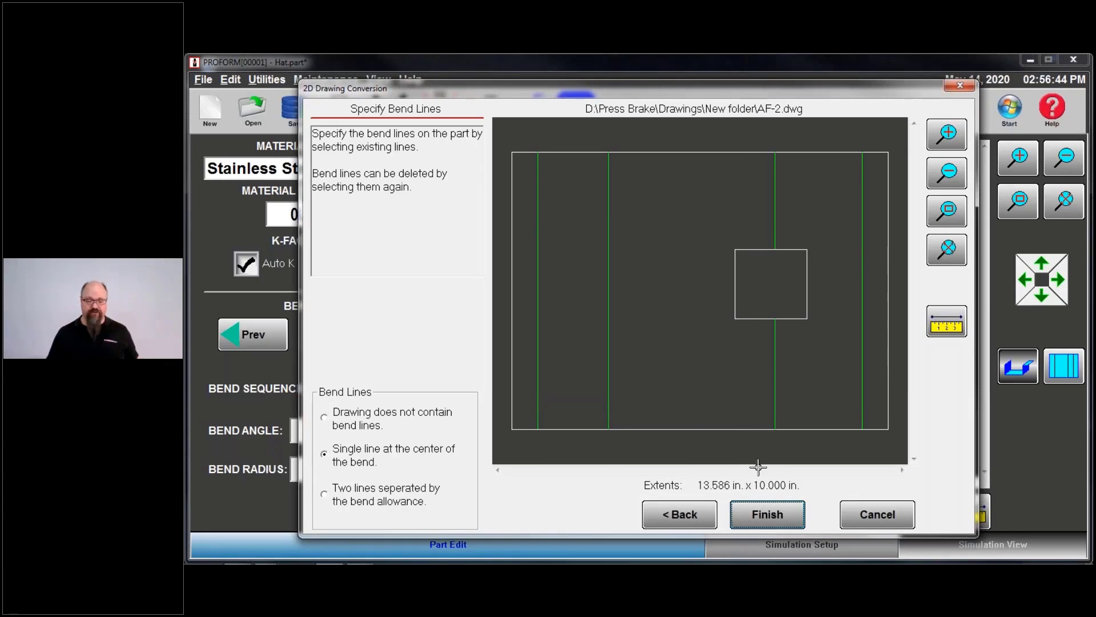
{"action": "left_click", "coordinate": [768, 515]}
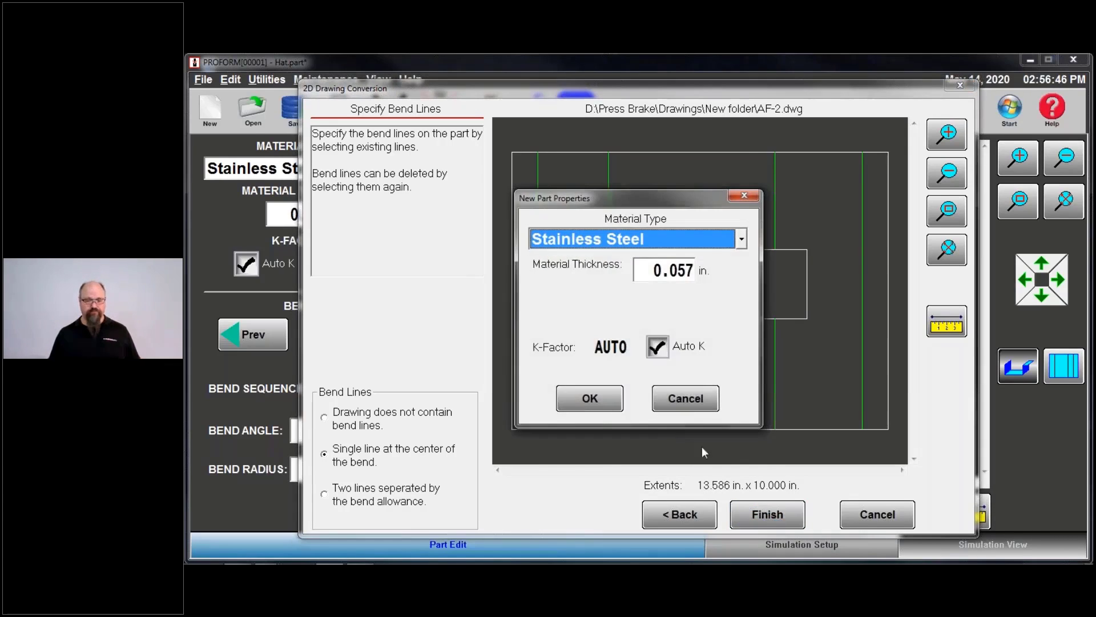
{"action": "left_click", "coordinate": [594, 396]}
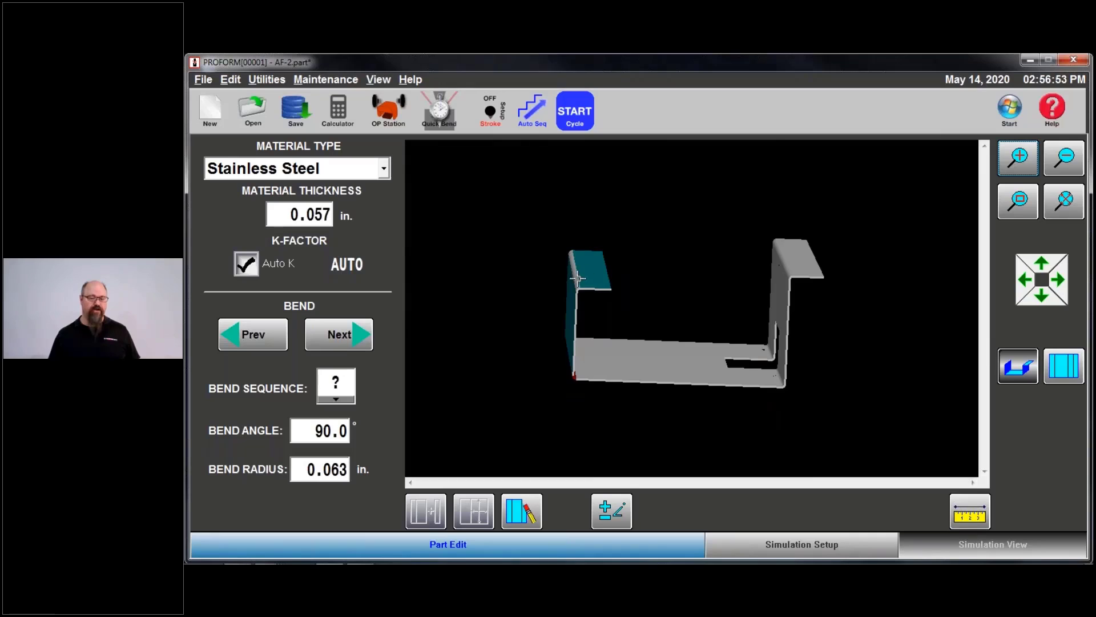
Set the bend angle of the part's outer left flange to -90°
{"action": "left_click", "coordinate": [342, 430]}
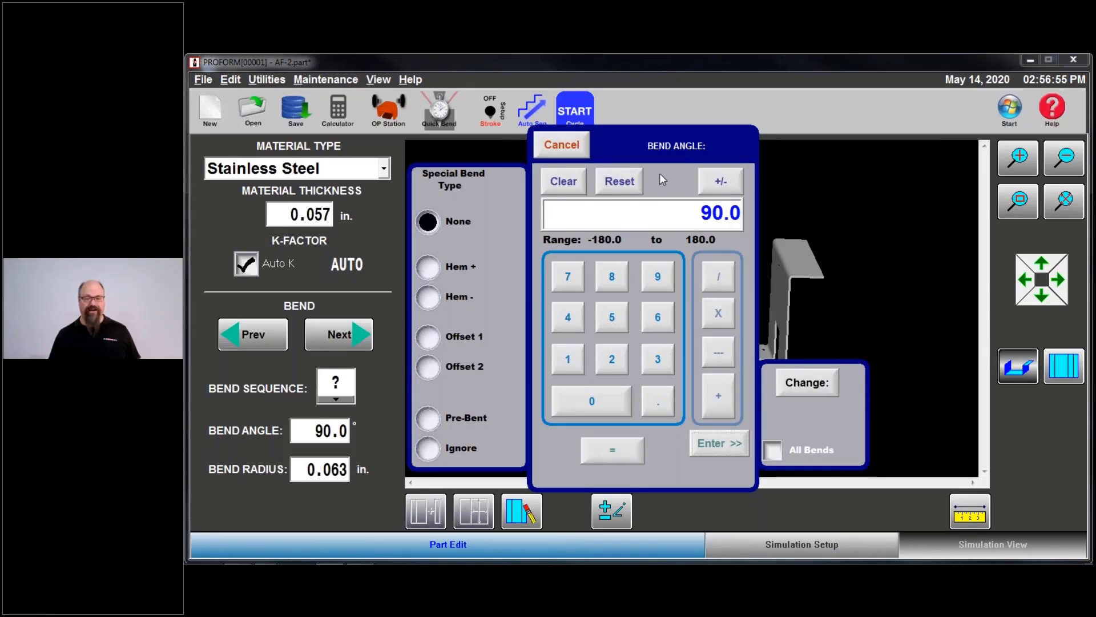
{"action": "left_click", "coordinate": [720, 181]}
{"action": "left_click", "coordinate": [709, 454]}
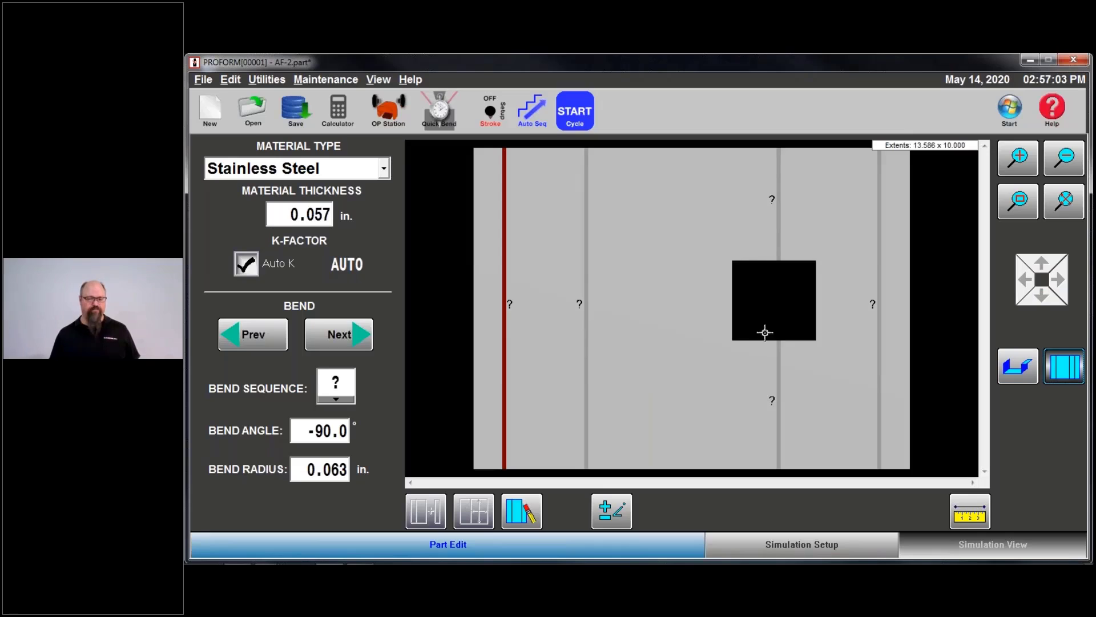
Examine the inner and outer left bends on the flat pattern in the simulation setup, then return to part editing
{"action": "left_click", "coordinate": [763, 542]}
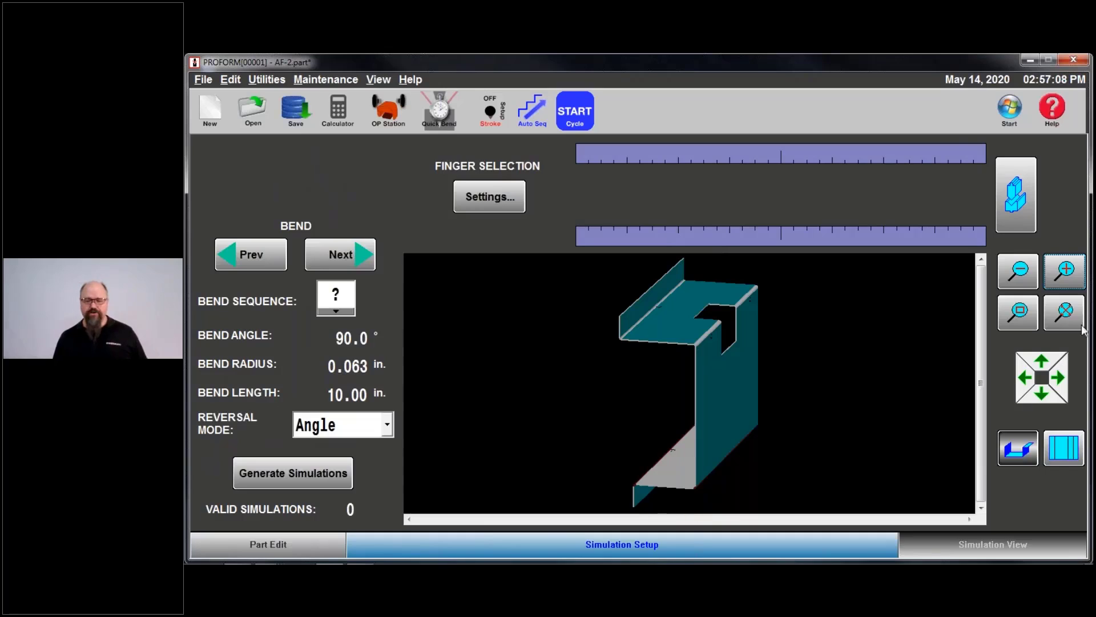
{"action": "left_click", "coordinate": [1064, 448]}
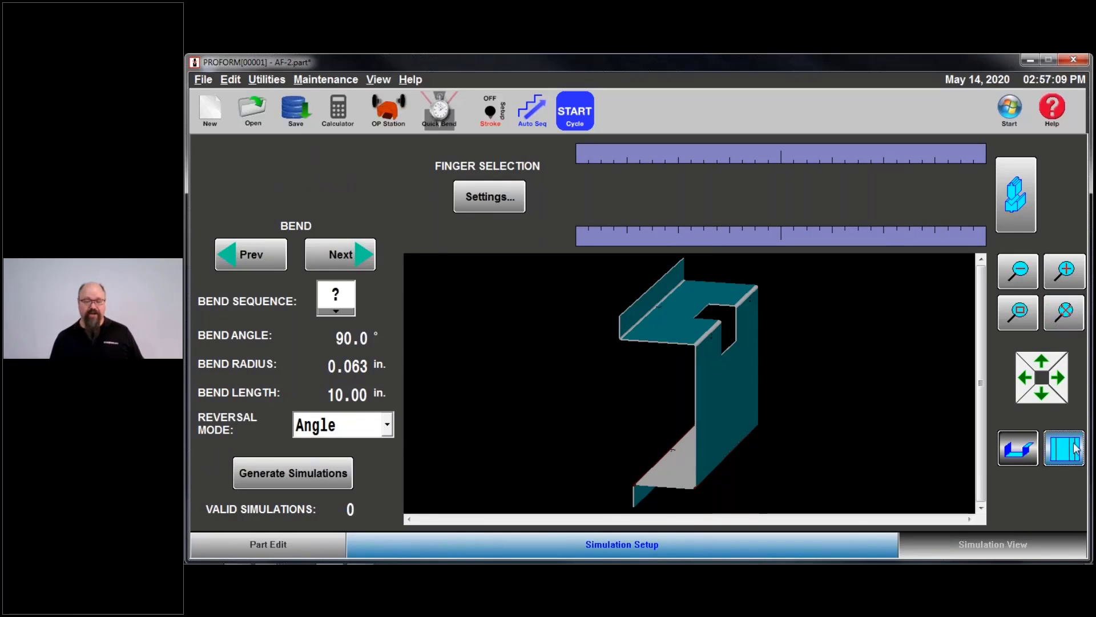
{"action": "left_click", "coordinate": [621, 423]}
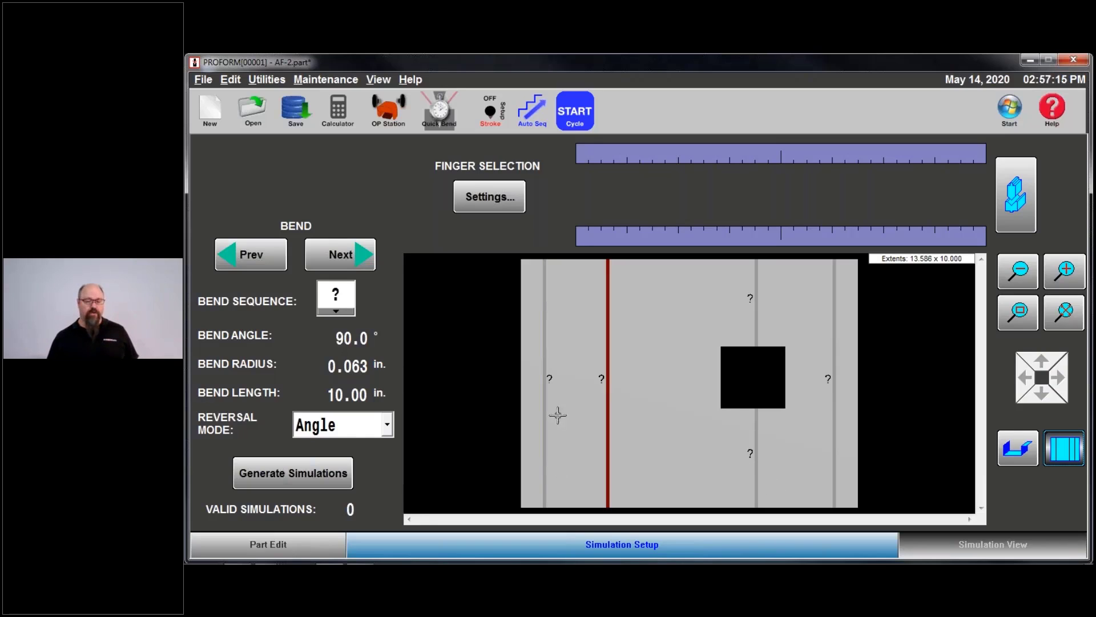
{"action": "left_click", "coordinate": [546, 391]}
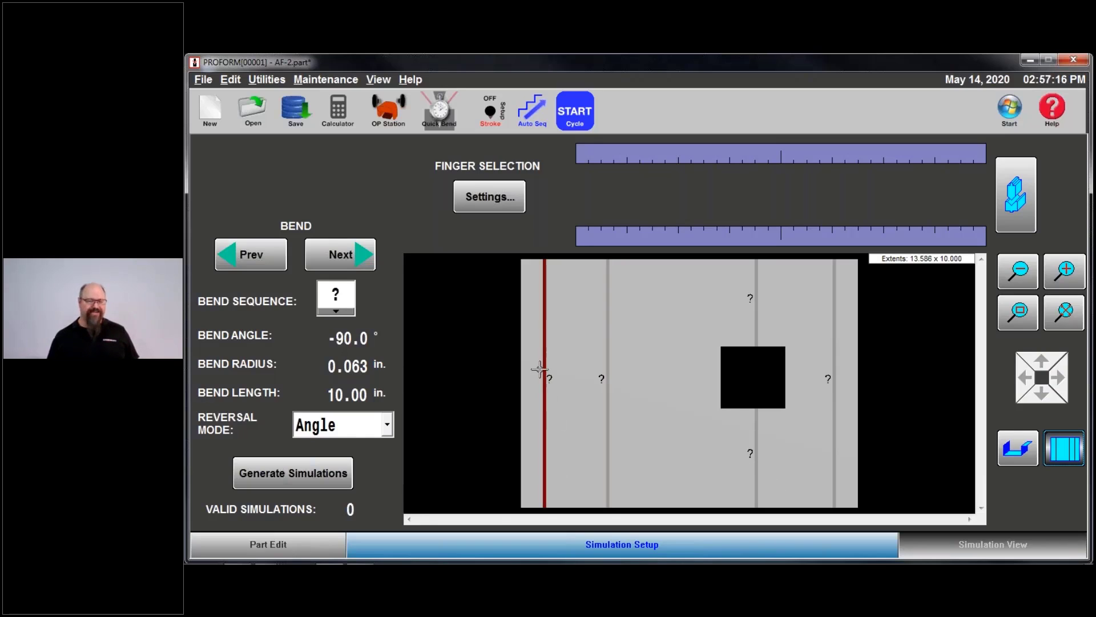
{"action": "left_click", "coordinate": [298, 547]}
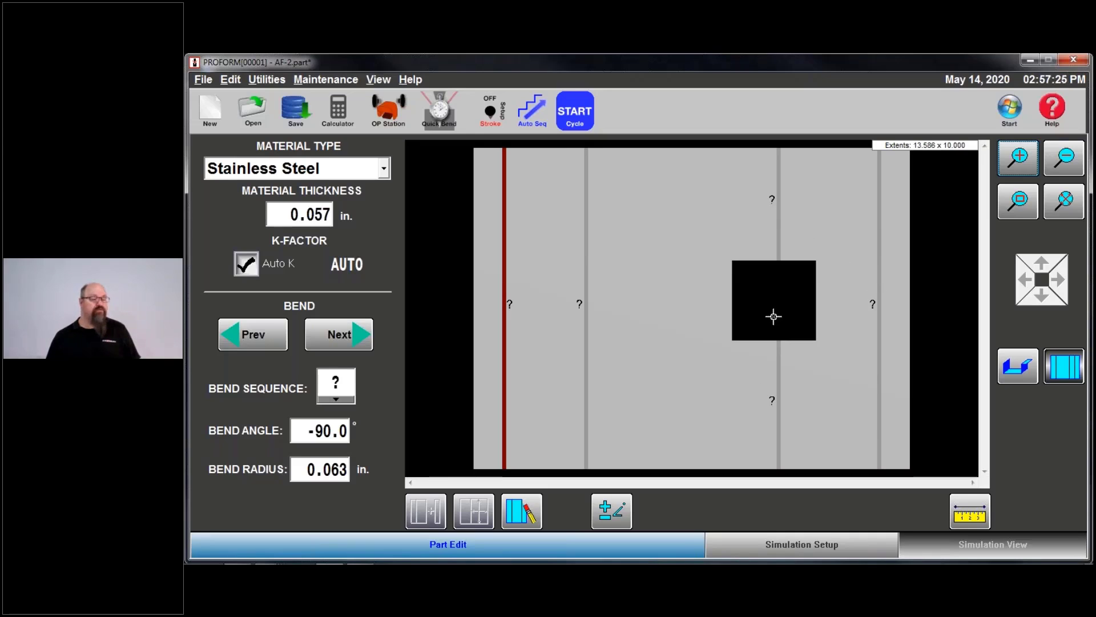
Assign bend sequence 4 to both bend line segments on either side of the square cutout
{"action": "left_click", "coordinate": [778, 242]}
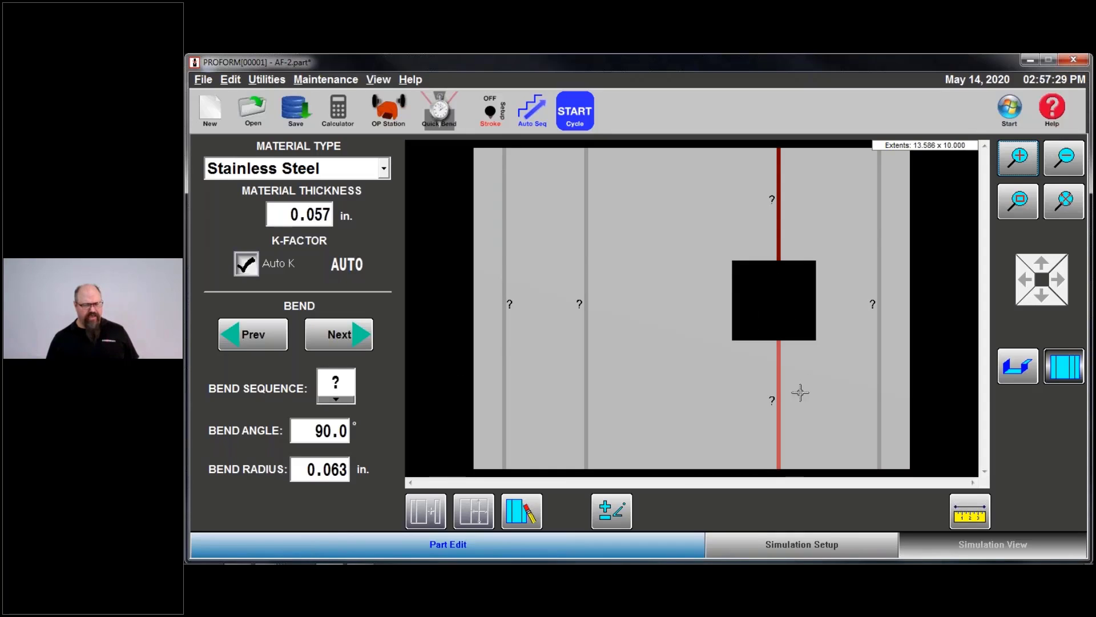
{"action": "left_click", "coordinate": [780, 395]}
{"action": "left_click", "coordinate": [774, 231]}
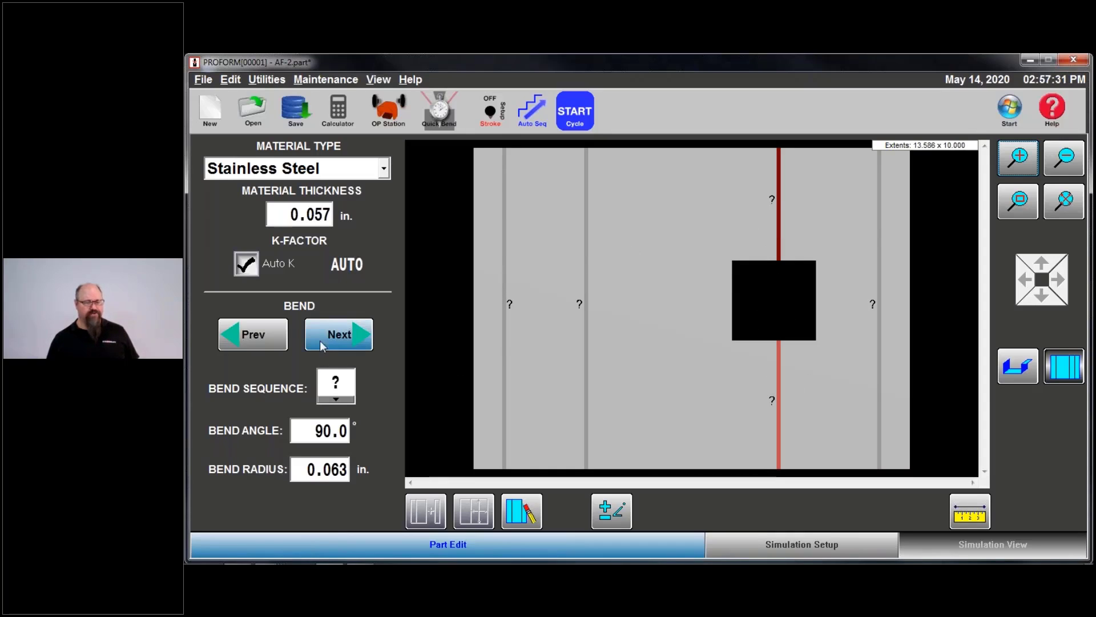
{"action": "left_click", "coordinate": [330, 388]}
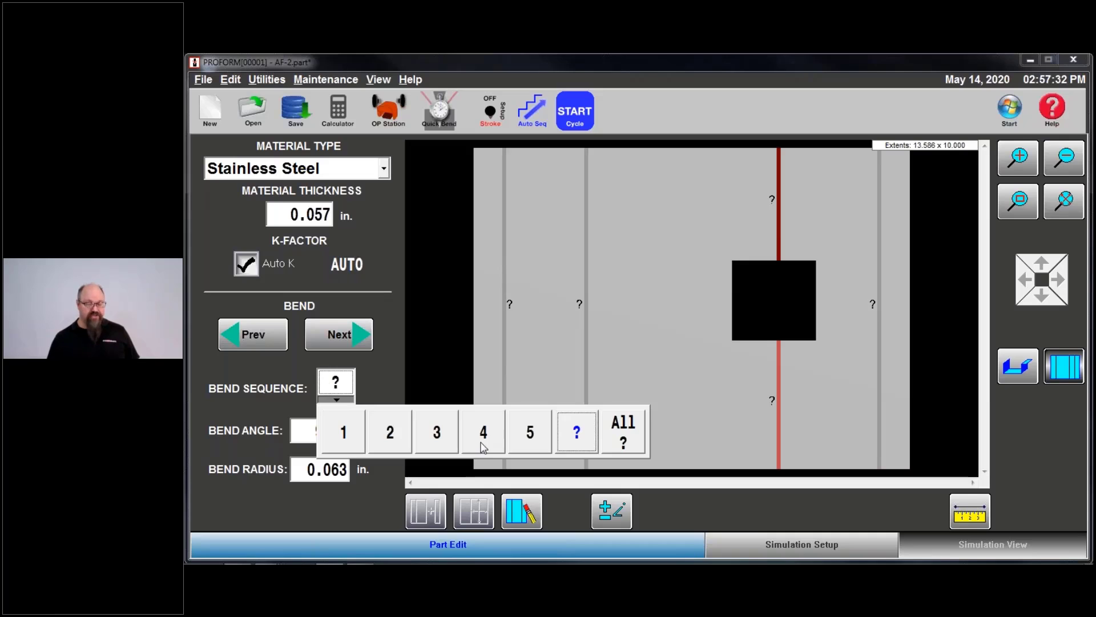
{"action": "left_click", "coordinate": [482, 434]}
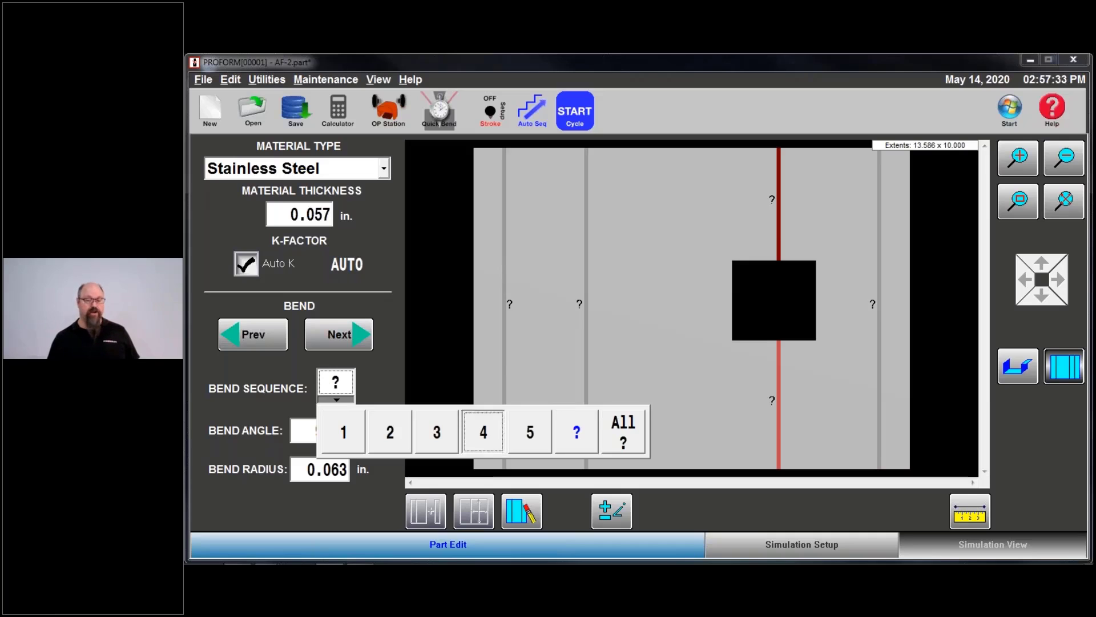
{"action": "left_click", "coordinate": [785, 419]}
{"action": "left_click", "coordinate": [336, 394]}
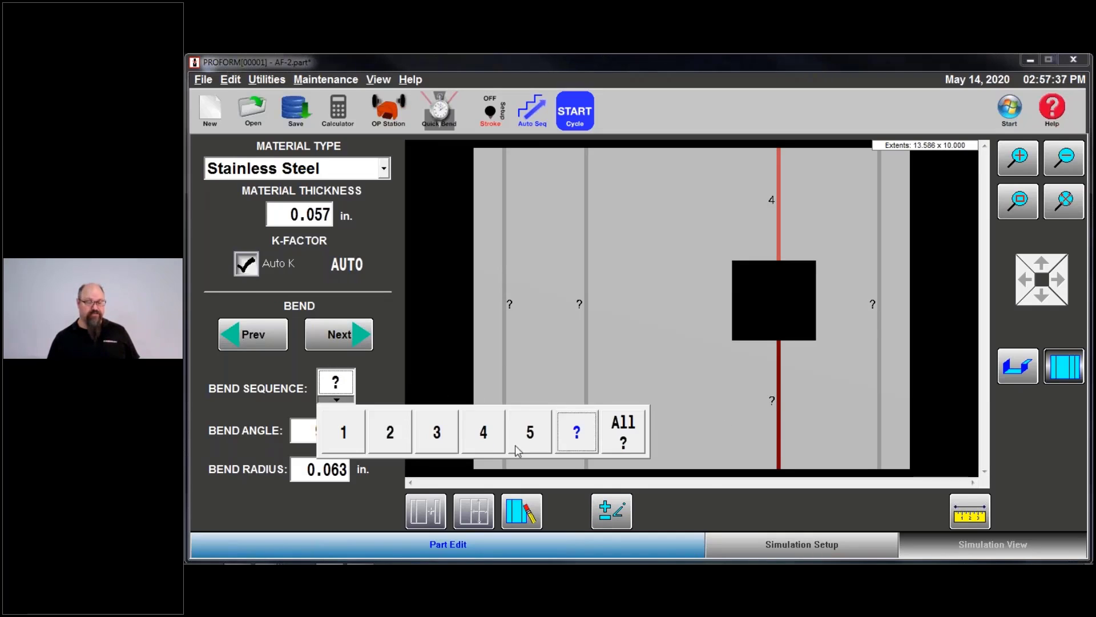
{"action": "left_click", "coordinate": [488, 439]}
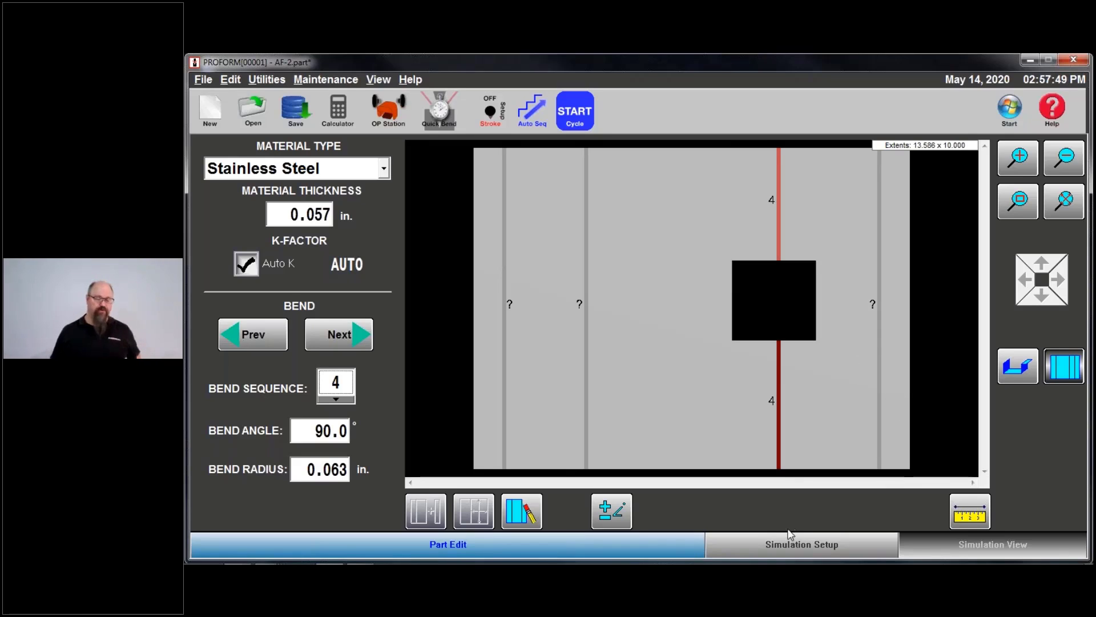
Lay out lower tool 50022 and upper tool 50209 for the AF-2 part and open its generated bend simulations
{"action": "left_click", "coordinate": [789, 547]}
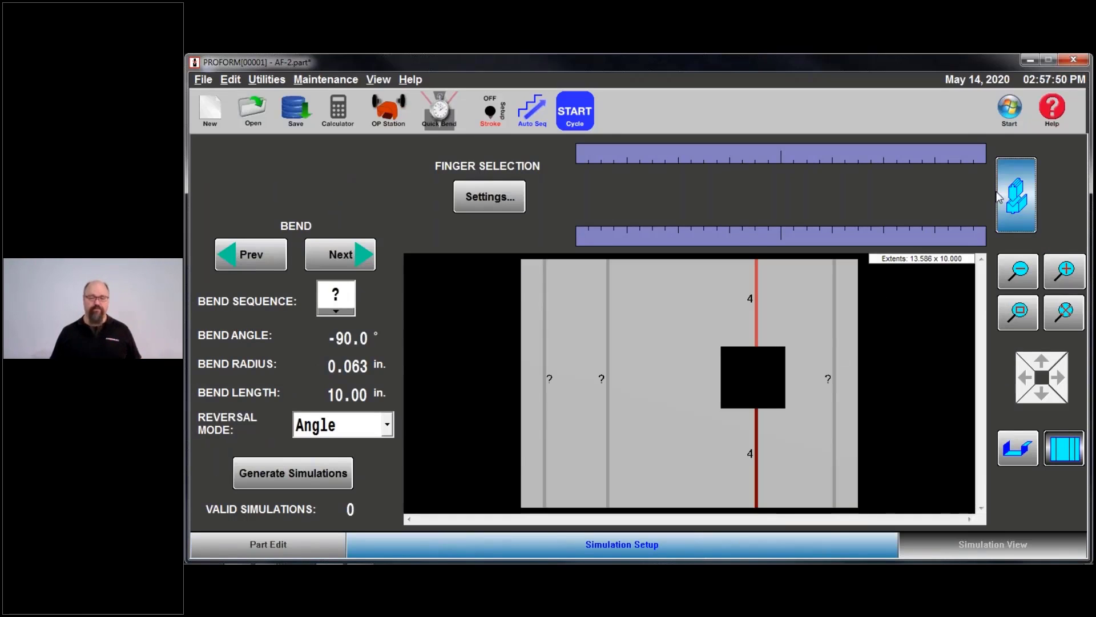
{"action": "left_click", "coordinate": [999, 200]}
{"action": "double_click", "coordinate": [470, 186]}
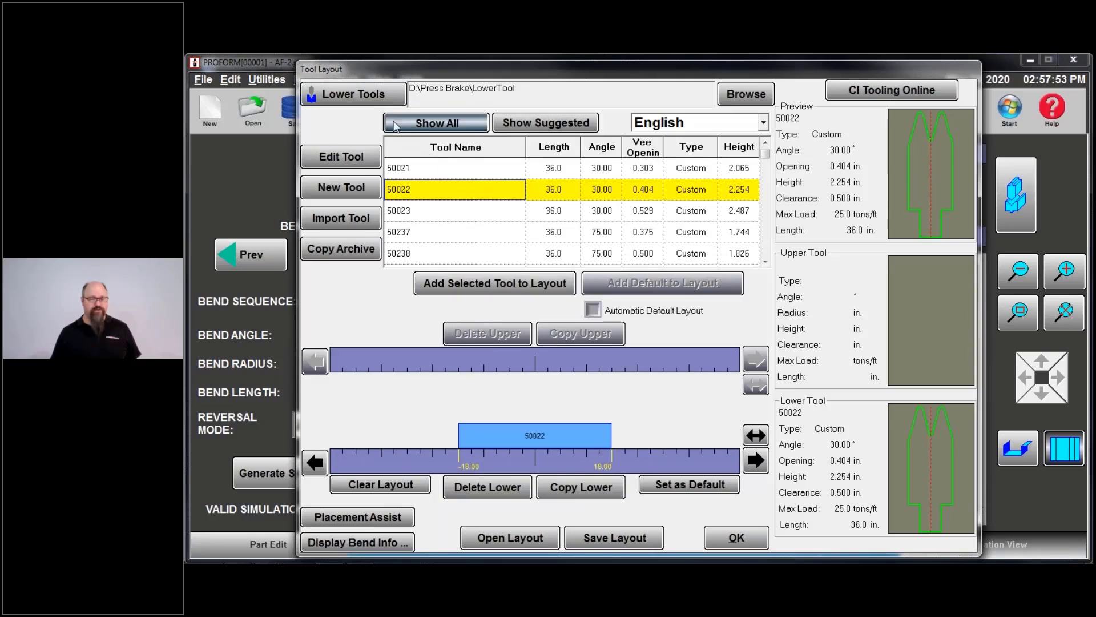
{"action": "double_click", "coordinate": [451, 194]}
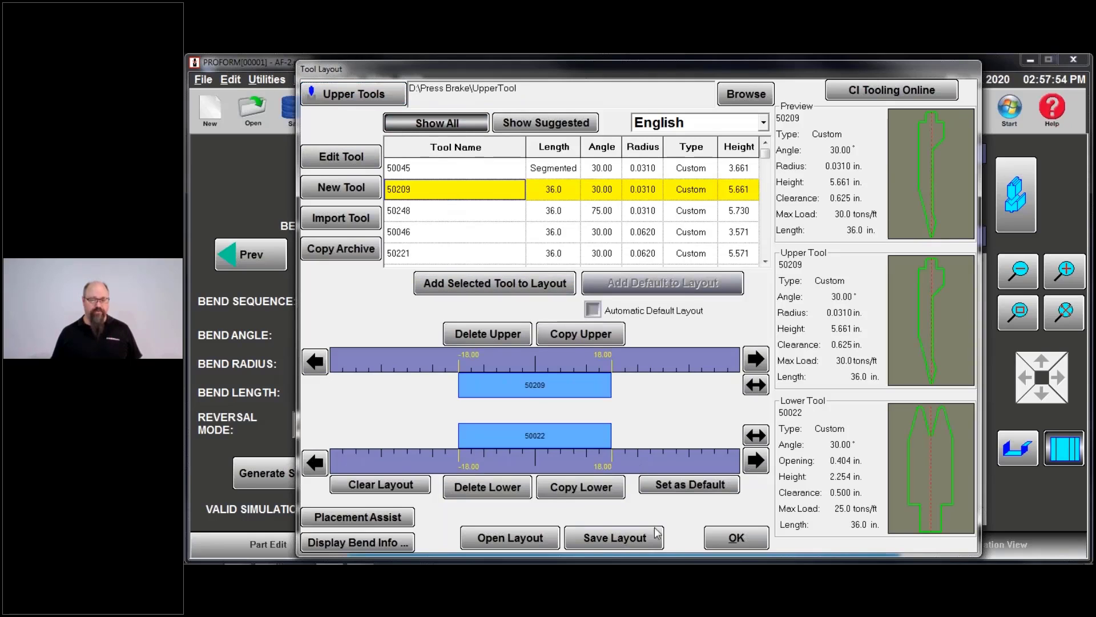
{"action": "left_click", "coordinate": [722, 541]}
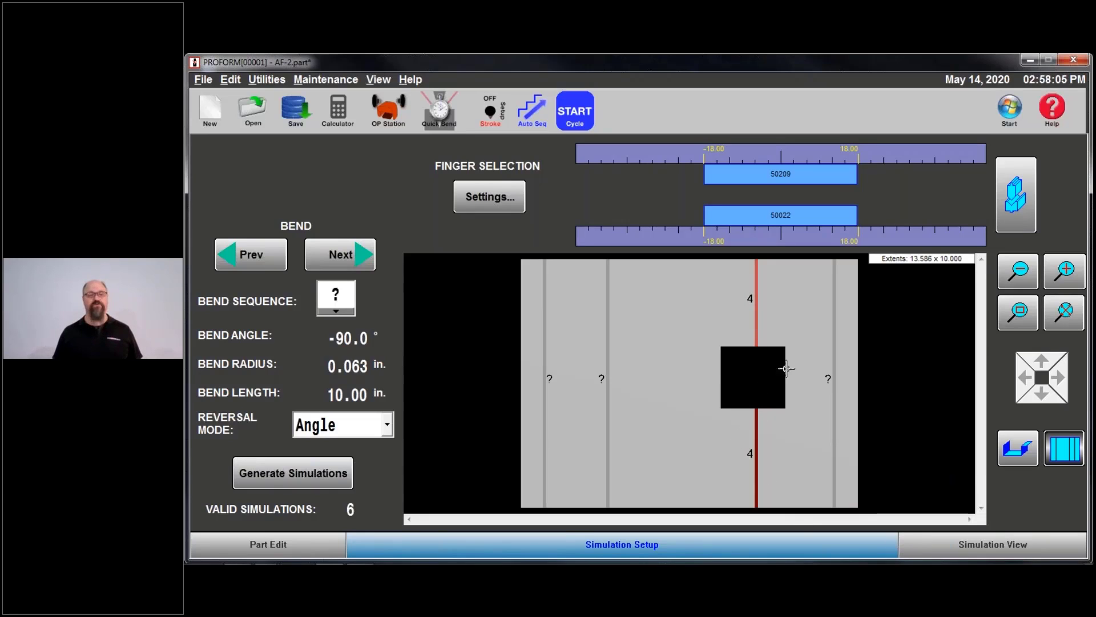
{"action": "left_click", "coordinate": [926, 542]}
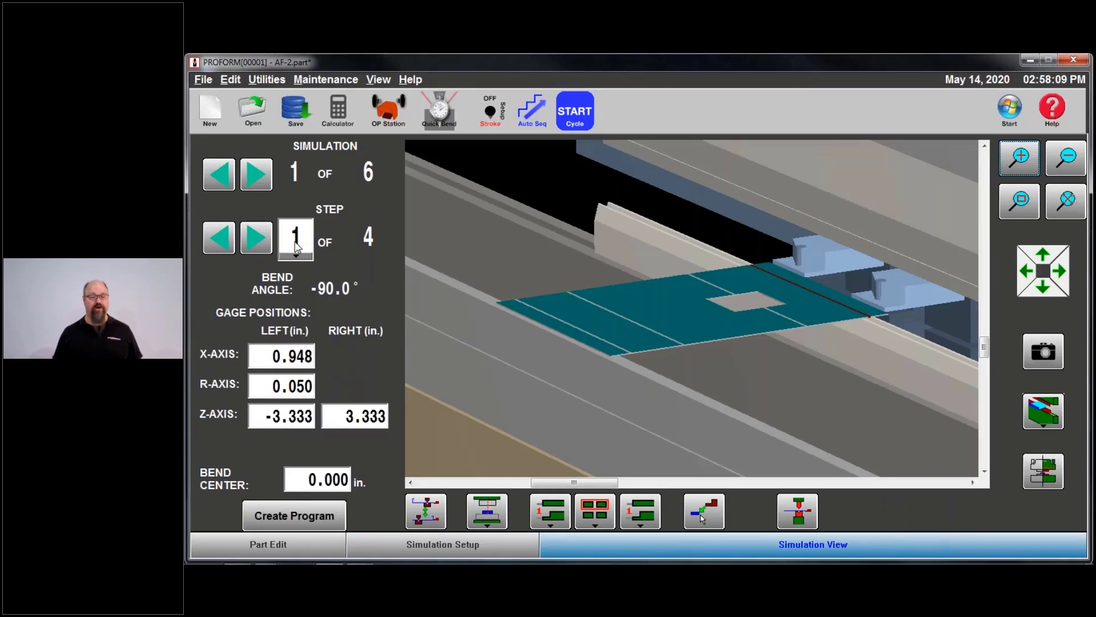
Compare bend step 2 of the AF-2 part across all six simulations, then return to simulation 5
{"action": "left_click", "coordinate": [258, 237]}
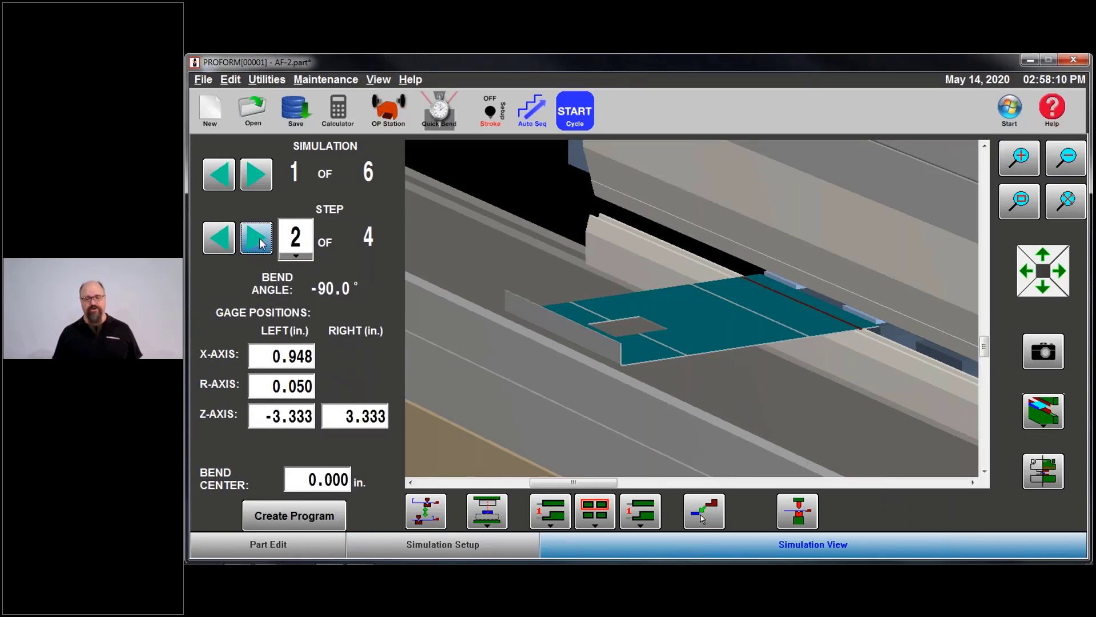
{"action": "left_click", "coordinate": [255, 176]}
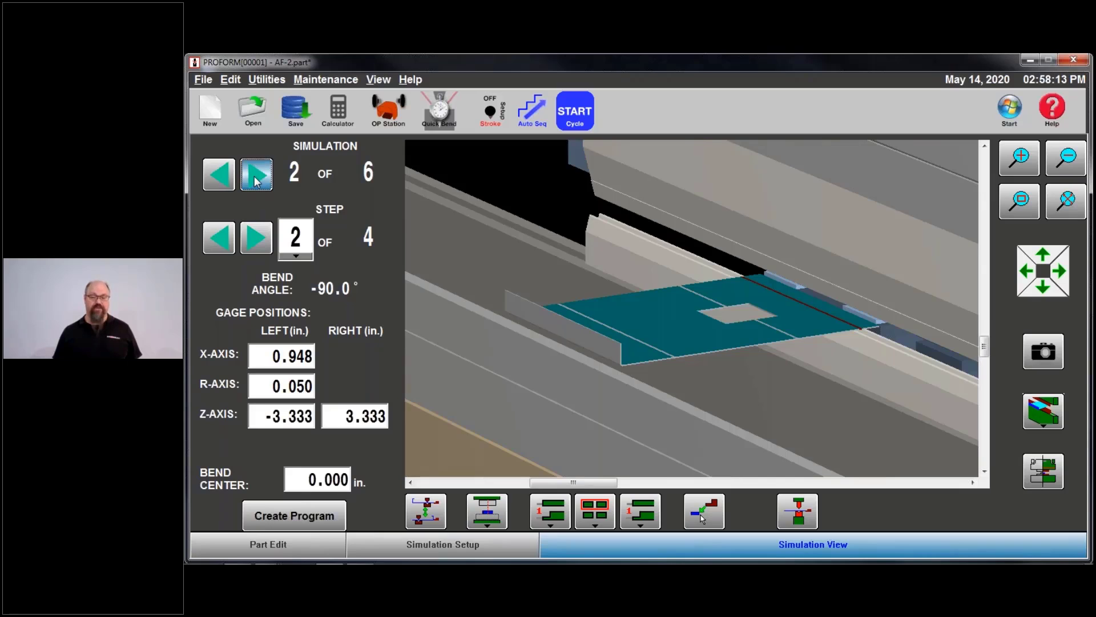
{"action": "left_click", "coordinate": [255, 176]}
{"action": "left_click", "coordinate": [255, 176]}
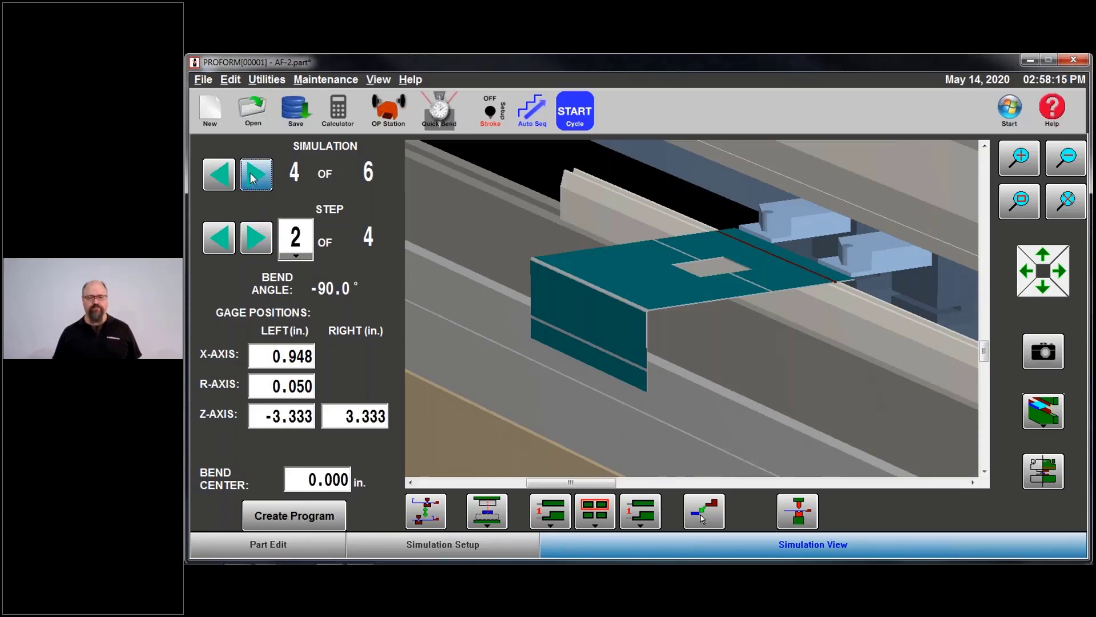
{"action": "left_click", "coordinate": [252, 173]}
{"action": "left_click", "coordinate": [252, 173]}
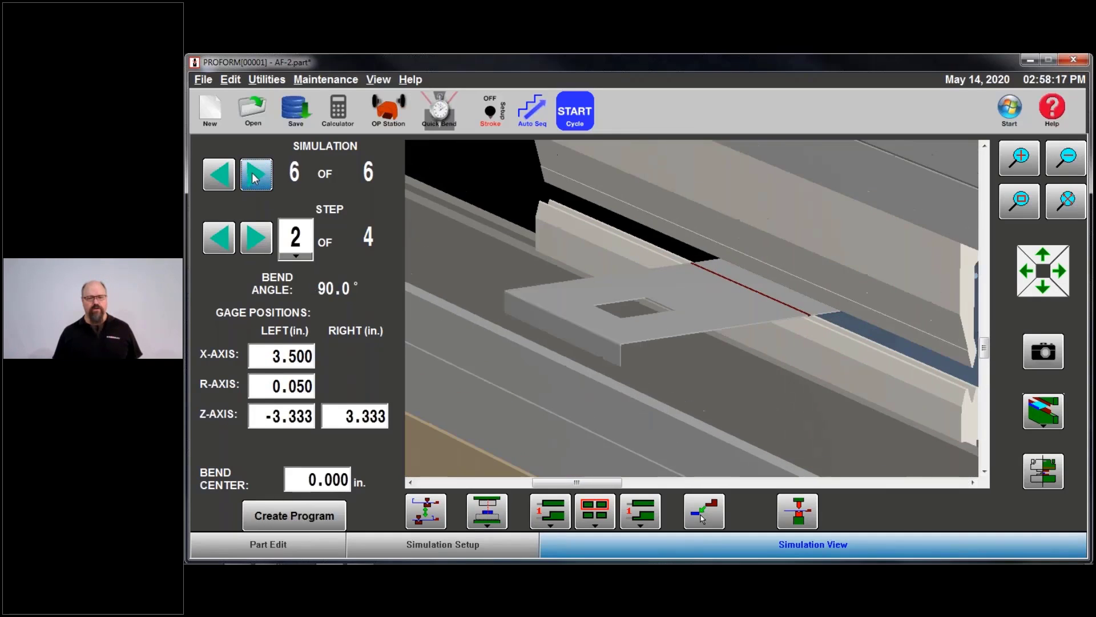
{"action": "left_click", "coordinate": [220, 179]}
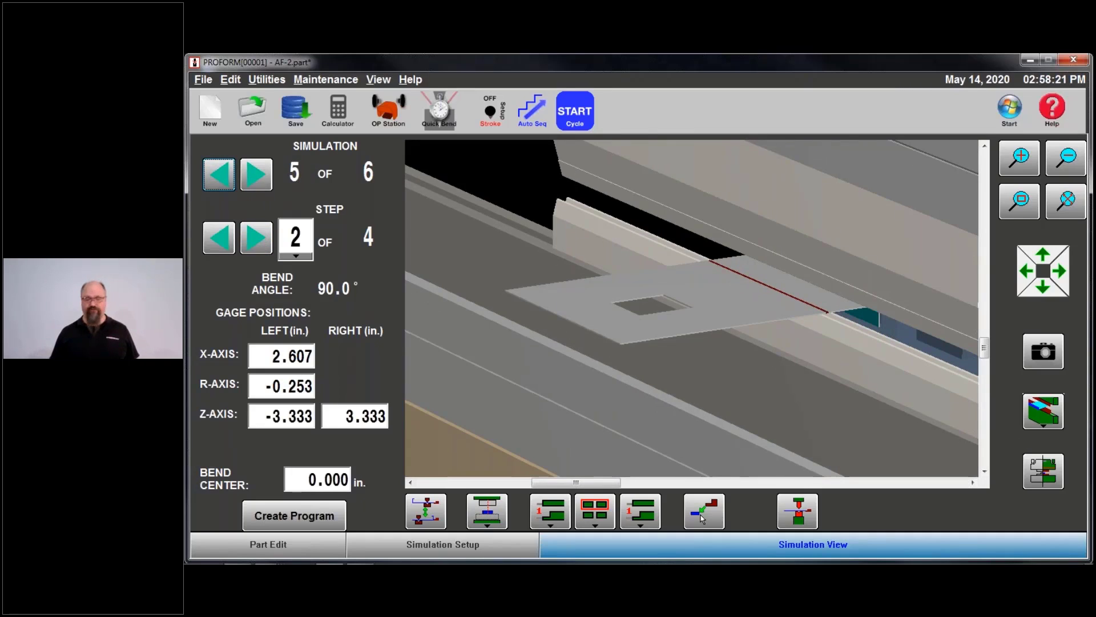
Review all four bend steps of simulation 5 in a side view of the tools and back gauge
{"action": "left_click", "coordinate": [1044, 412]}
{"action": "left_click", "coordinate": [1044, 298]}
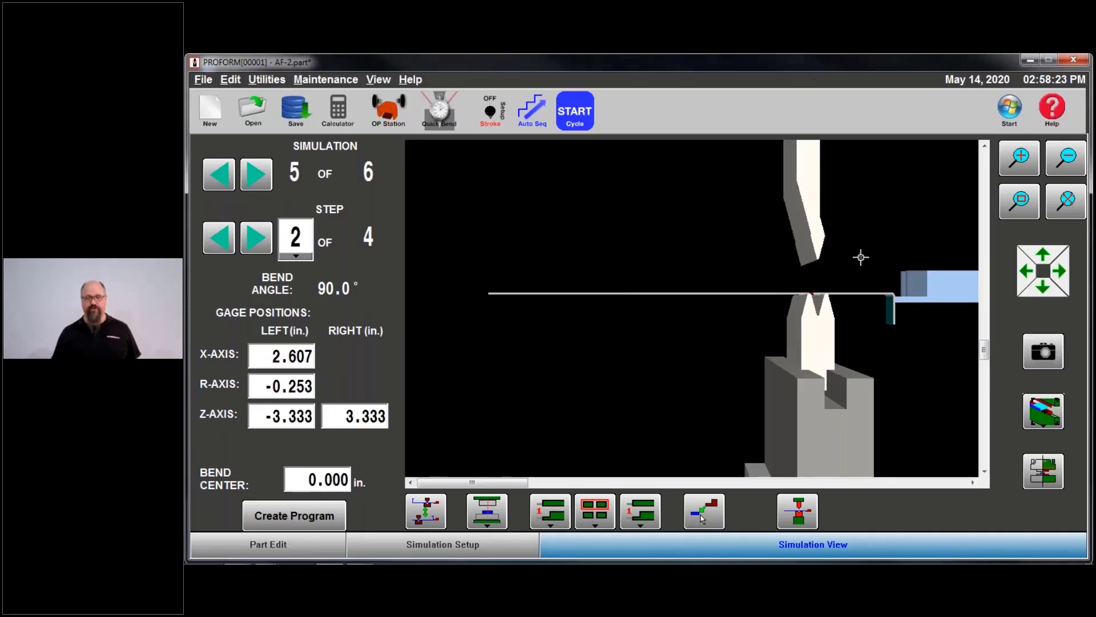
{"action": "left_click_drag", "start_coordinate": [861, 256], "coordinate": [799, 263]}
{"action": "left_click", "coordinate": [258, 243]}
{"action": "left_click", "coordinate": [257, 238]}
{"action": "left_click", "coordinate": [257, 239]}
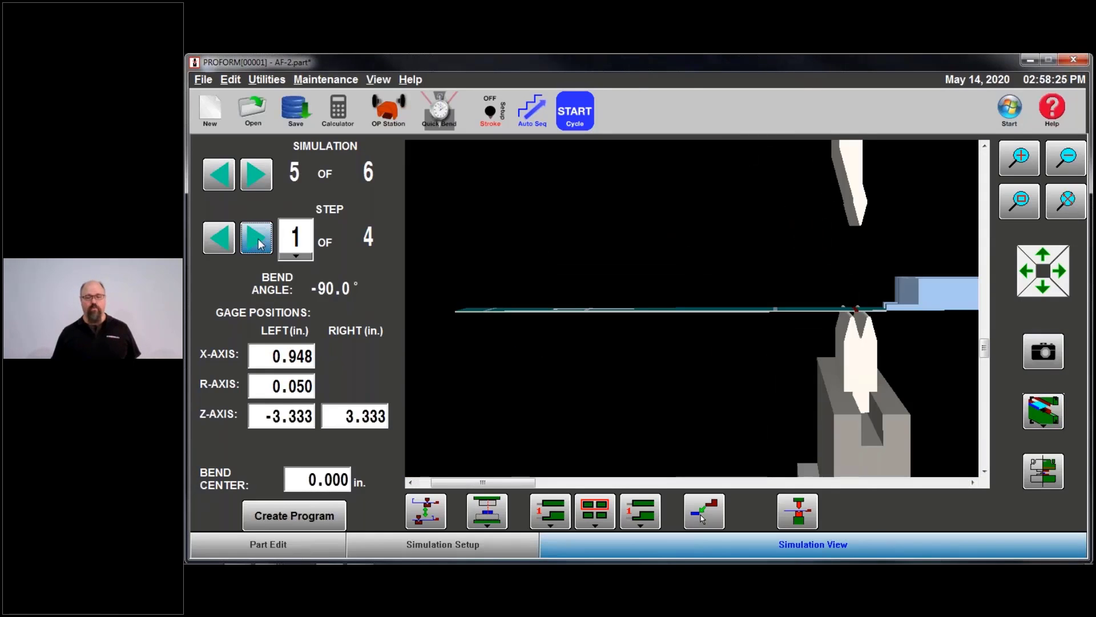
{"action": "left_click", "coordinate": [259, 238]}
{"action": "left_click", "coordinate": [259, 239]}
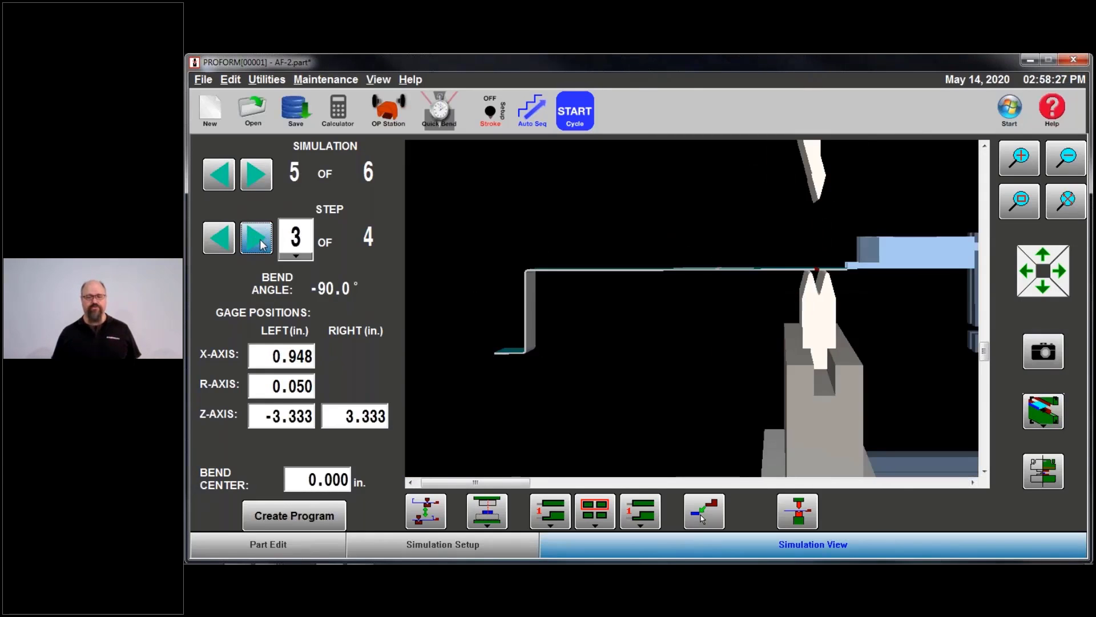
{"action": "left_click", "coordinate": [260, 239]}
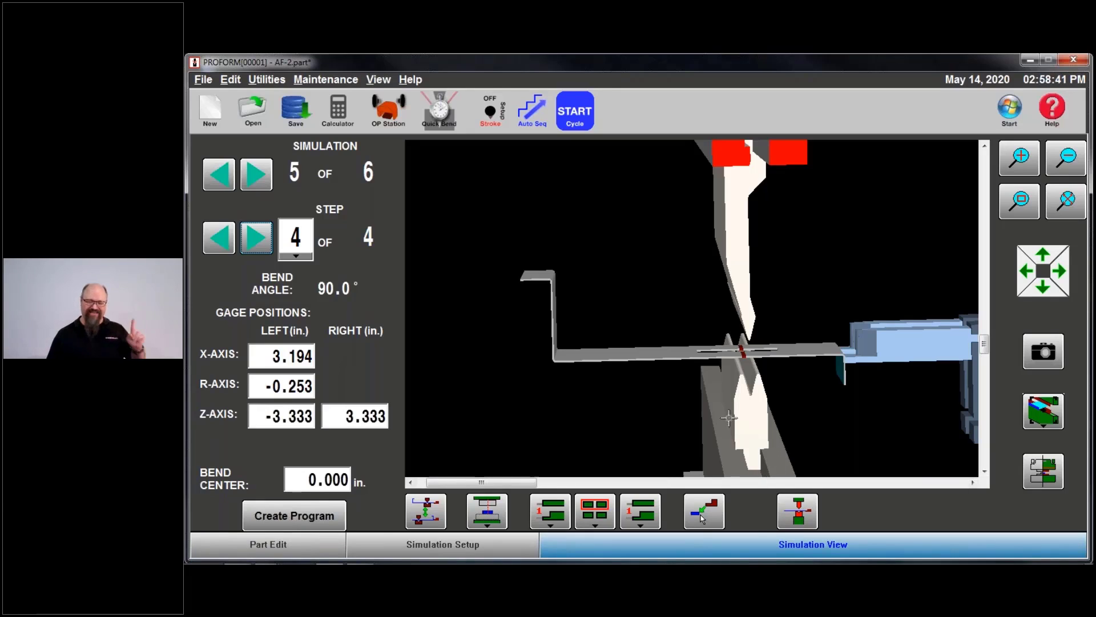
{"action": "left_click_drag", "start_coordinate": [729, 421], "coordinate": [558, 376]}
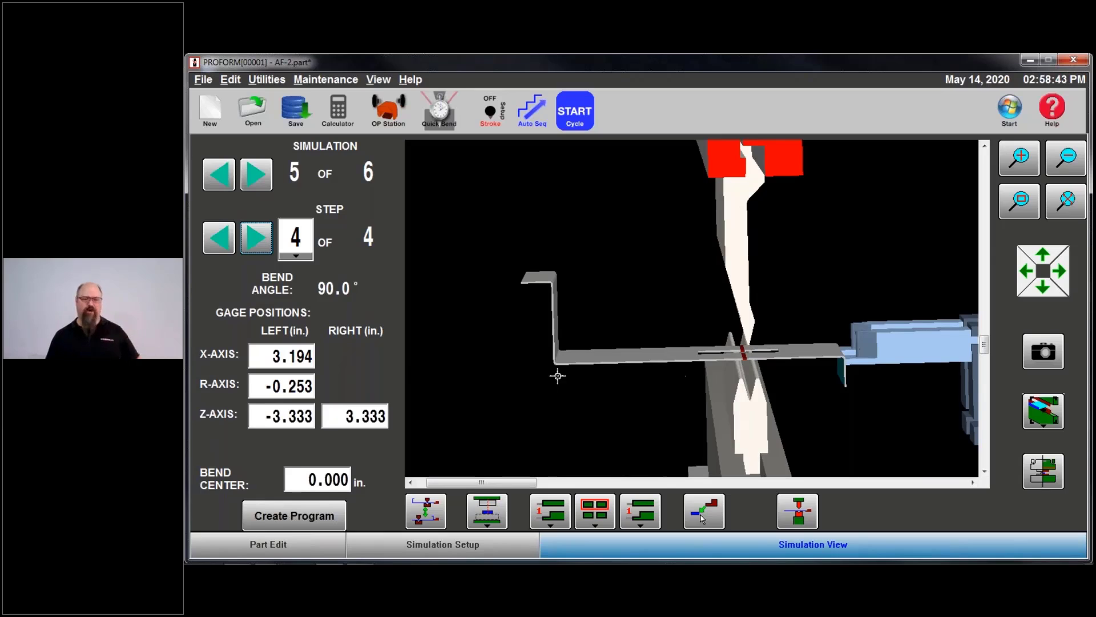
Start a new CAD part from the drawing mess.dwg, discarding the changes to the AF-2 part
{"action": "left_click", "coordinate": [203, 80]}
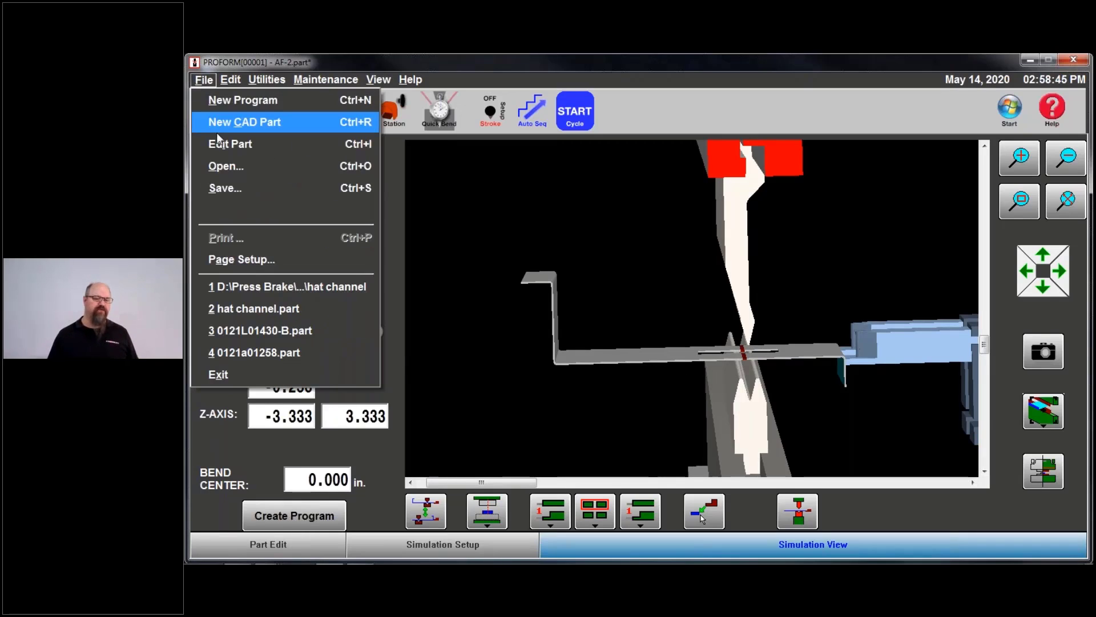
{"action": "left_click", "coordinate": [219, 121]}
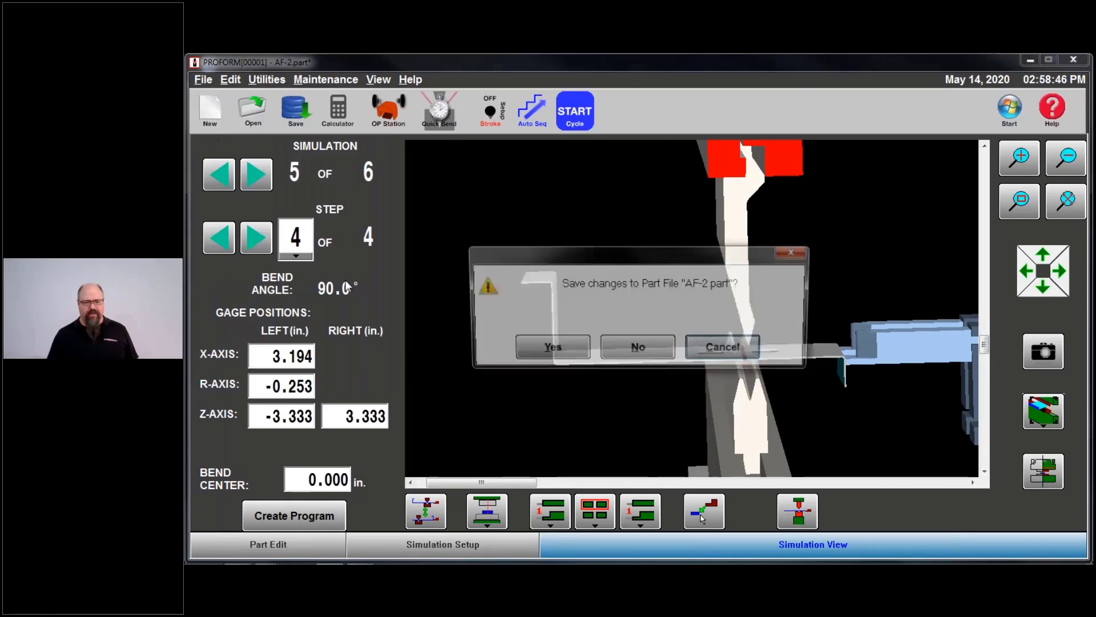
{"action": "left_click", "coordinate": [639, 348]}
{"action": "left_click", "coordinate": [735, 303]}
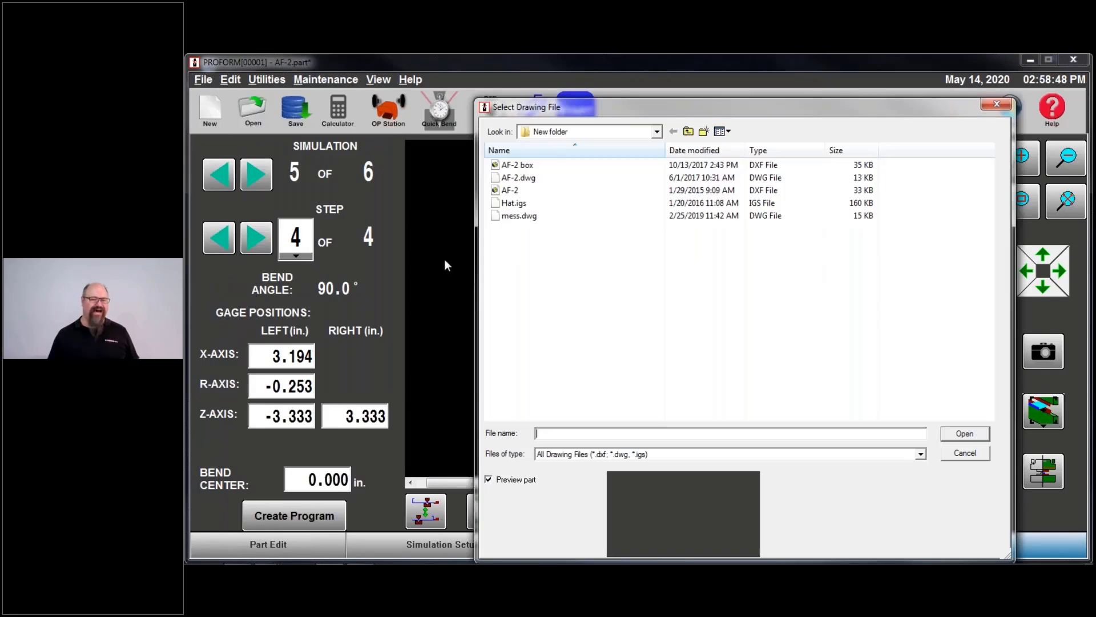
{"action": "left_click", "coordinate": [518, 216]}
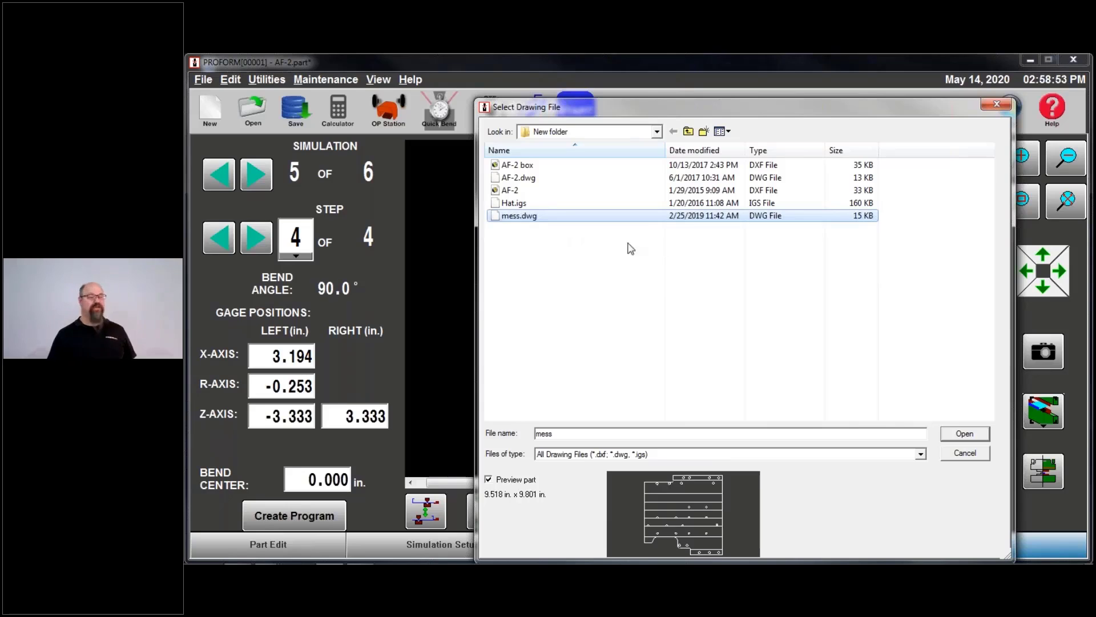
{"action": "left_click", "coordinate": [966, 435]}
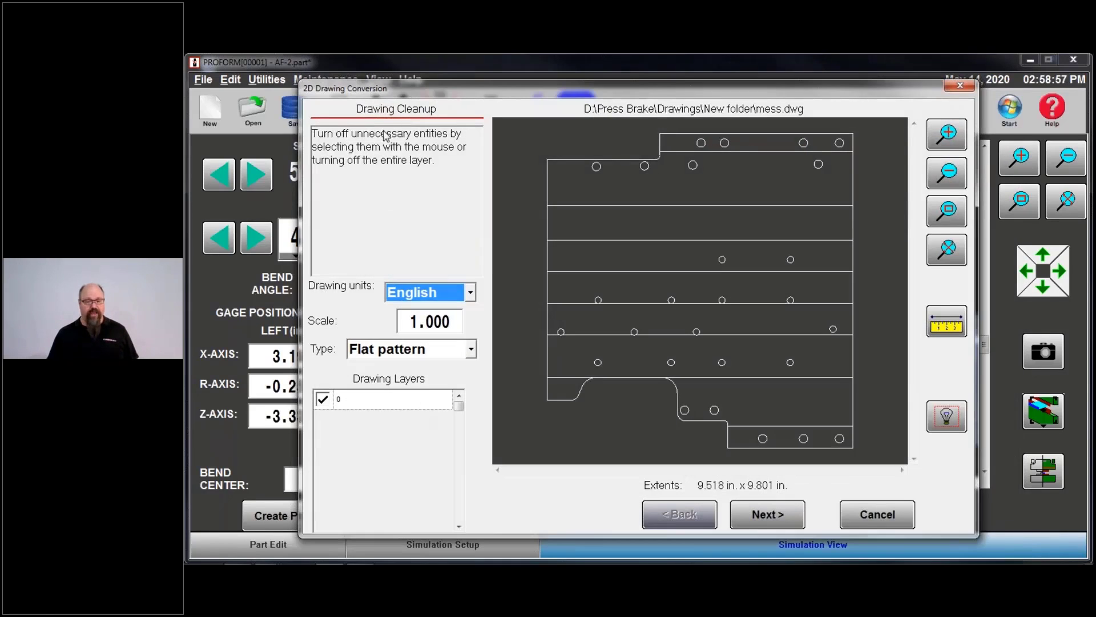
Turn drawing layer 0 off and on again, then continue to the bend line specification
{"action": "left_click", "coordinate": [323, 399]}
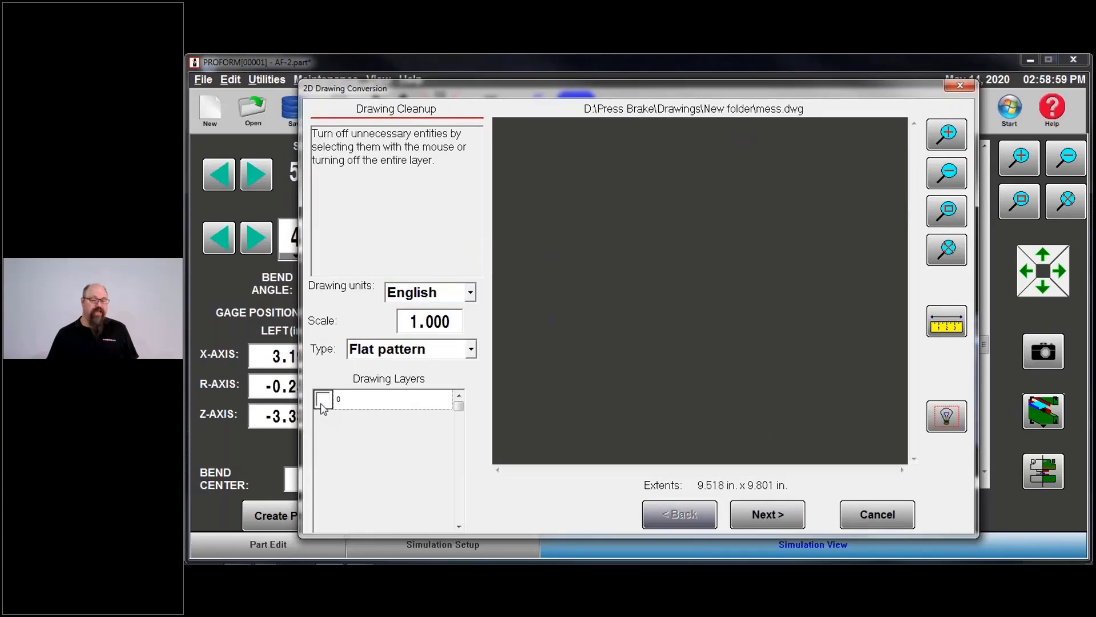
{"action": "left_click", "coordinate": [323, 399]}
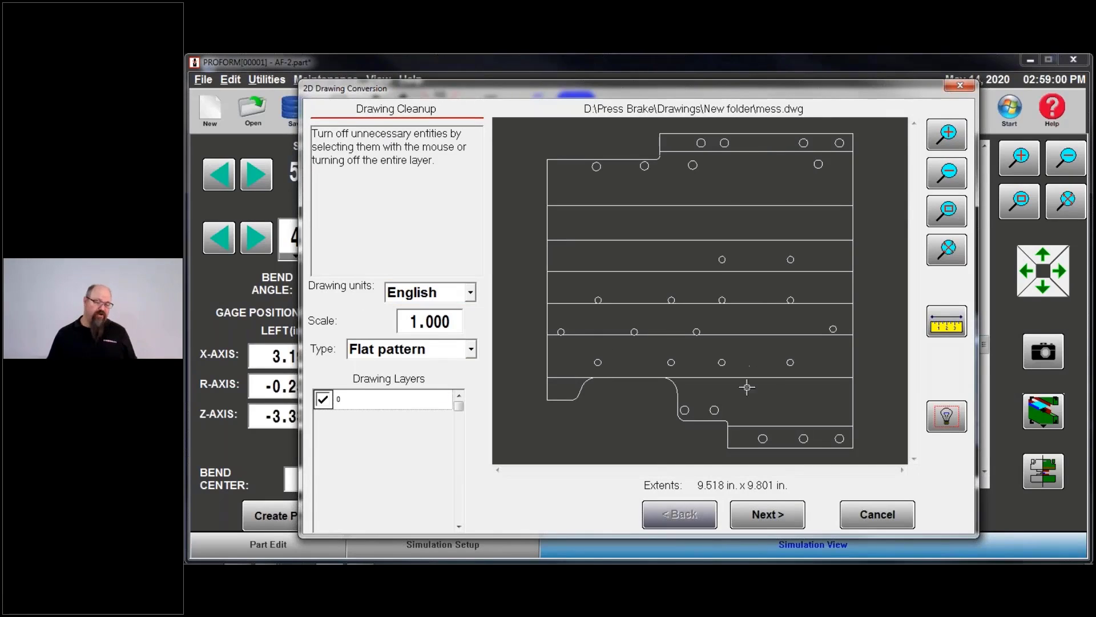
{"action": "left_click", "coordinate": [753, 515]}
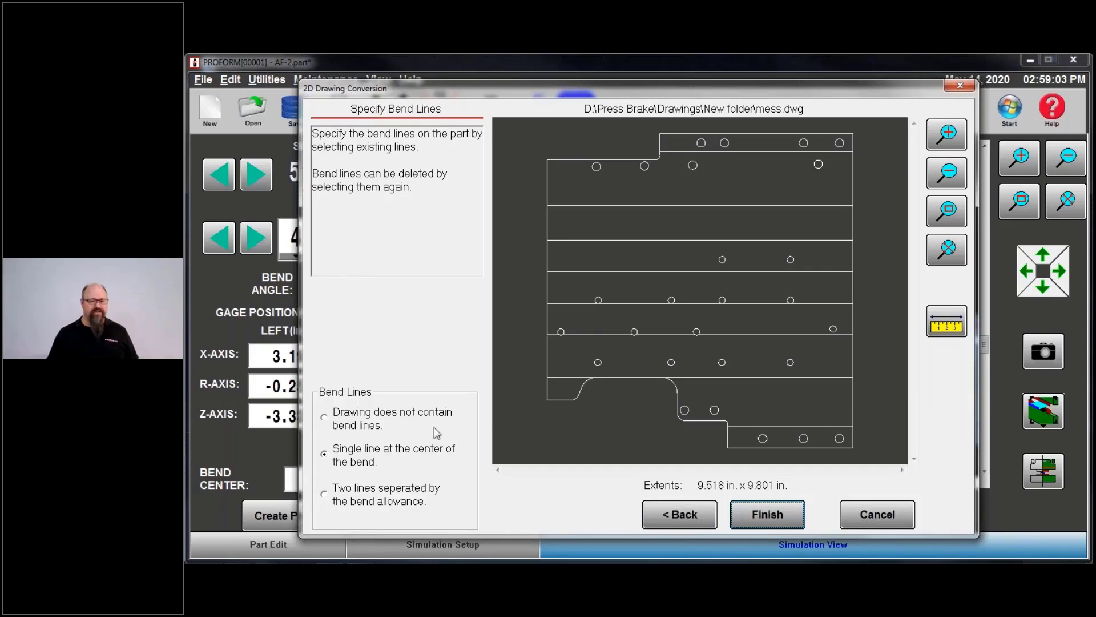
Mark the top two and bottom two horizontal lines as bend lines with a 90° angle and 0.063 in. radius
{"action": "left_click", "coordinate": [750, 150]}
{"action": "left_click", "coordinate": [647, 351]}
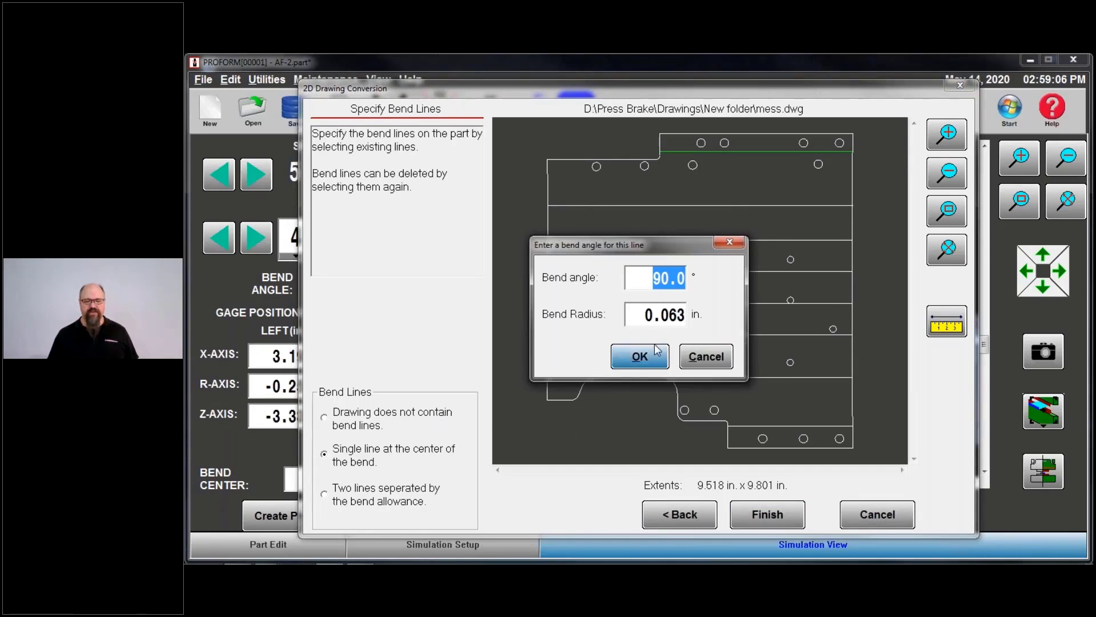
{"action": "left_click", "coordinate": [713, 205]}
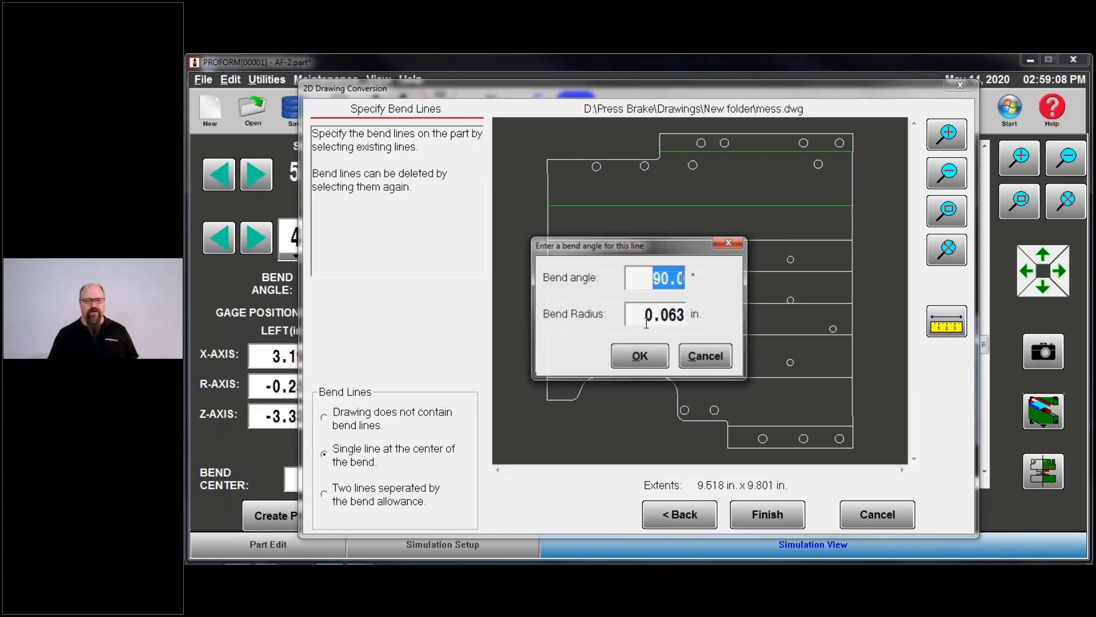
{"action": "left_click", "coordinate": [642, 357]}
{"action": "left_click", "coordinate": [747, 426]}
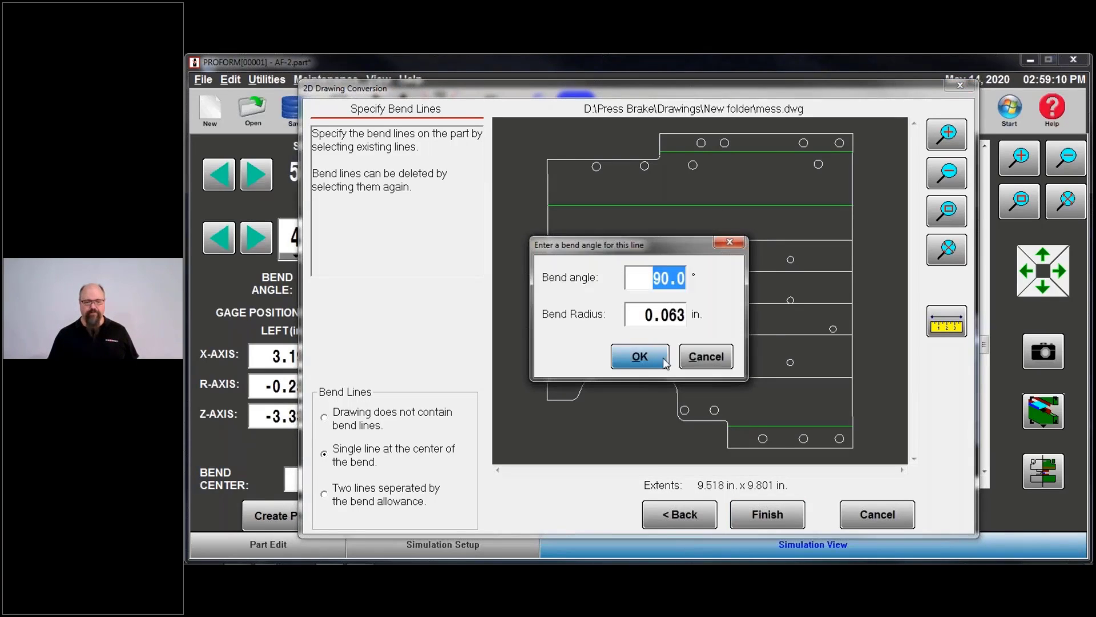
{"action": "left_click", "coordinate": [640, 357]}
{"action": "left_click", "coordinate": [744, 377]}
{"action": "left_click", "coordinate": [639, 359]}
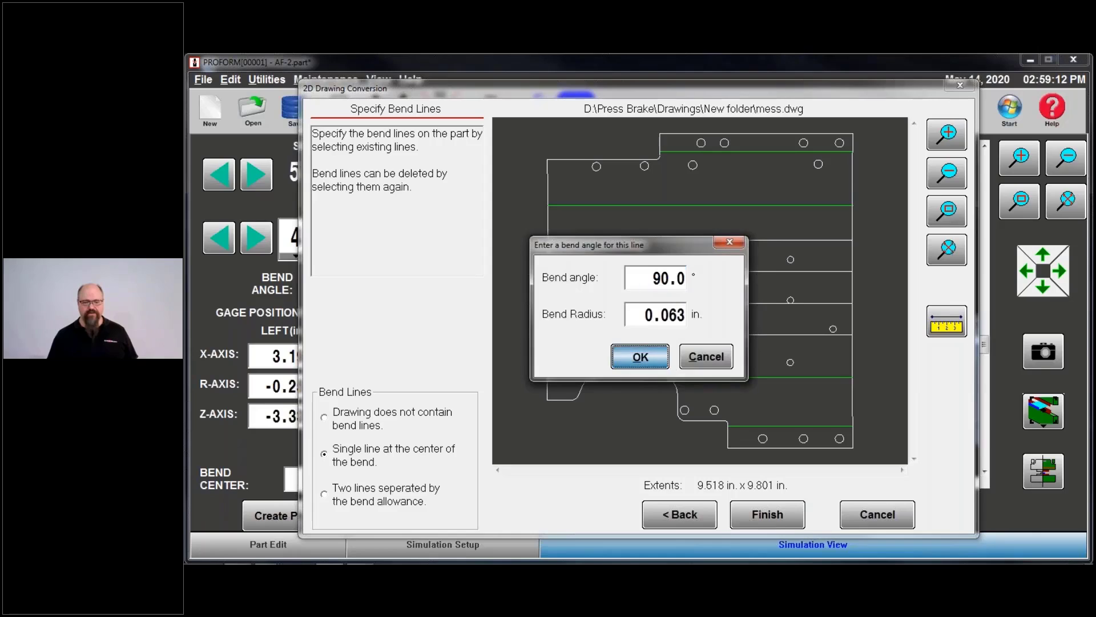
Mark the fourth horizontal line and the middle segment of the fifth line between its right two holes as 90° bends
{"action": "left_click", "coordinate": [754, 272]}
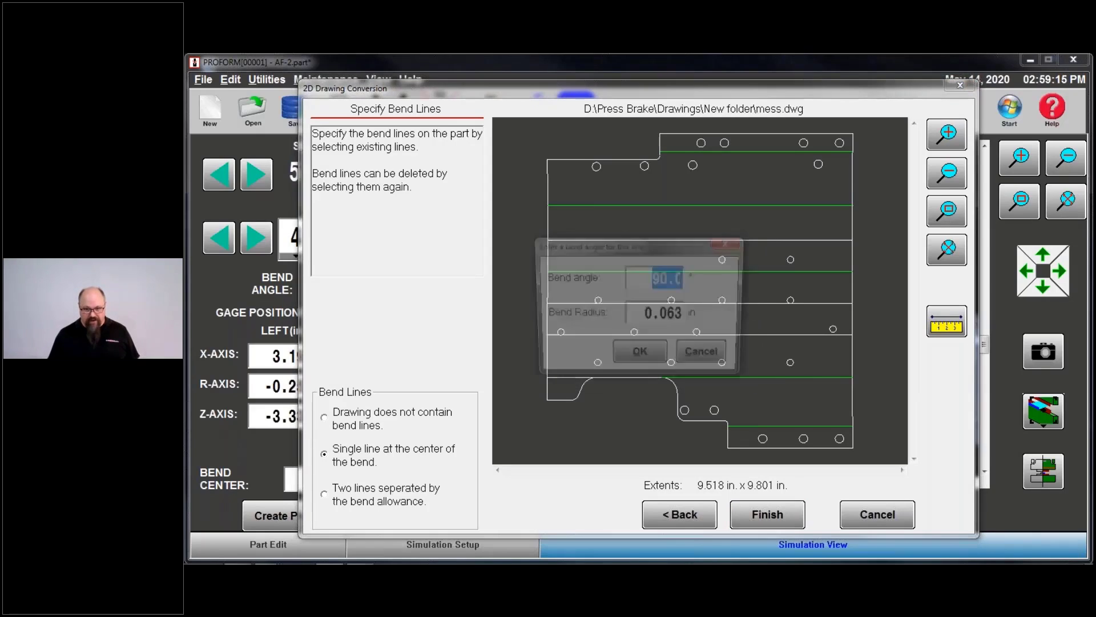
{"action": "left_click", "coordinate": [638, 356]}
{"action": "left_click", "coordinate": [751, 303]}
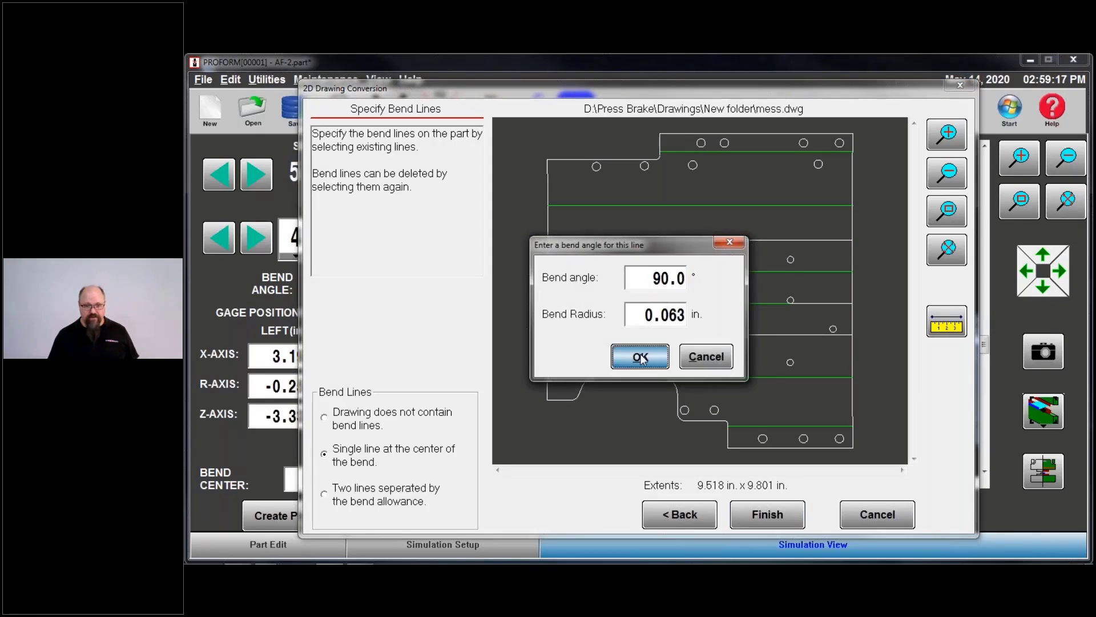
{"action": "left_click", "coordinate": [638, 357]}
Mark the third horizontal line from the top and the right portion of the sixth line as -90° bends
{"action": "left_click", "coordinate": [702, 239]}
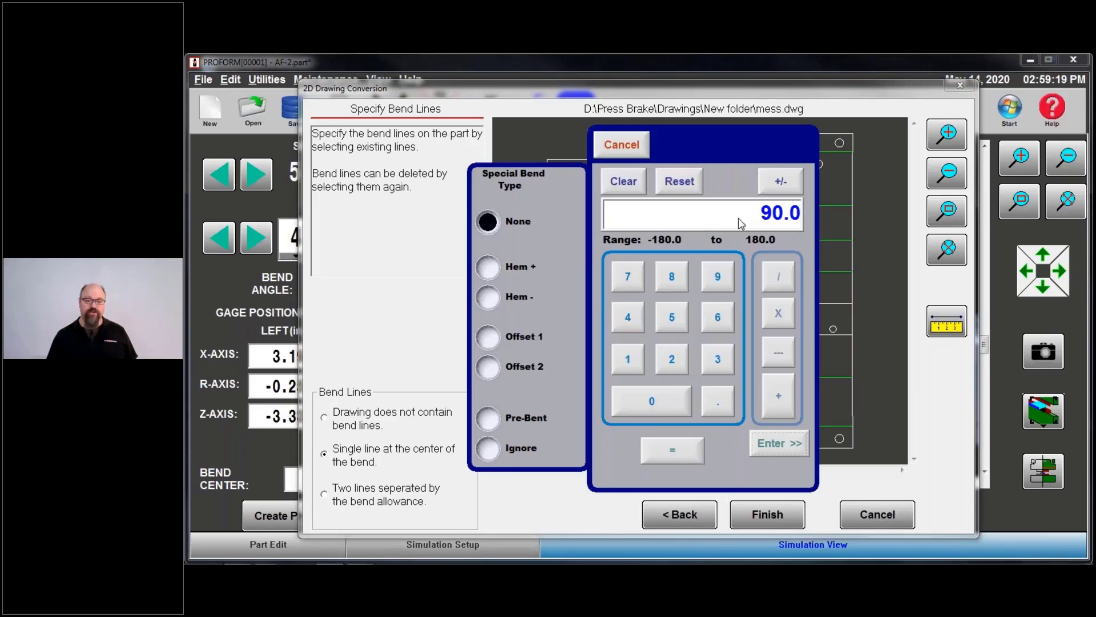
{"action": "left_click", "coordinate": [780, 181]}
{"action": "left_click", "coordinate": [771, 444]}
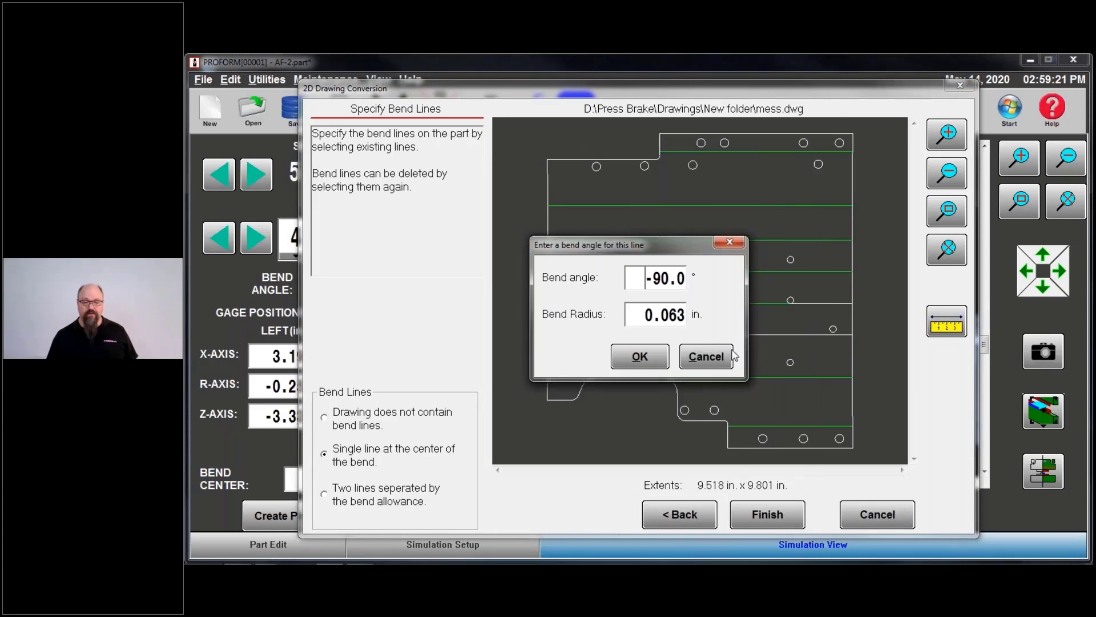
{"action": "left_click", "coordinate": [638, 356]}
{"action": "left_click", "coordinate": [727, 331]}
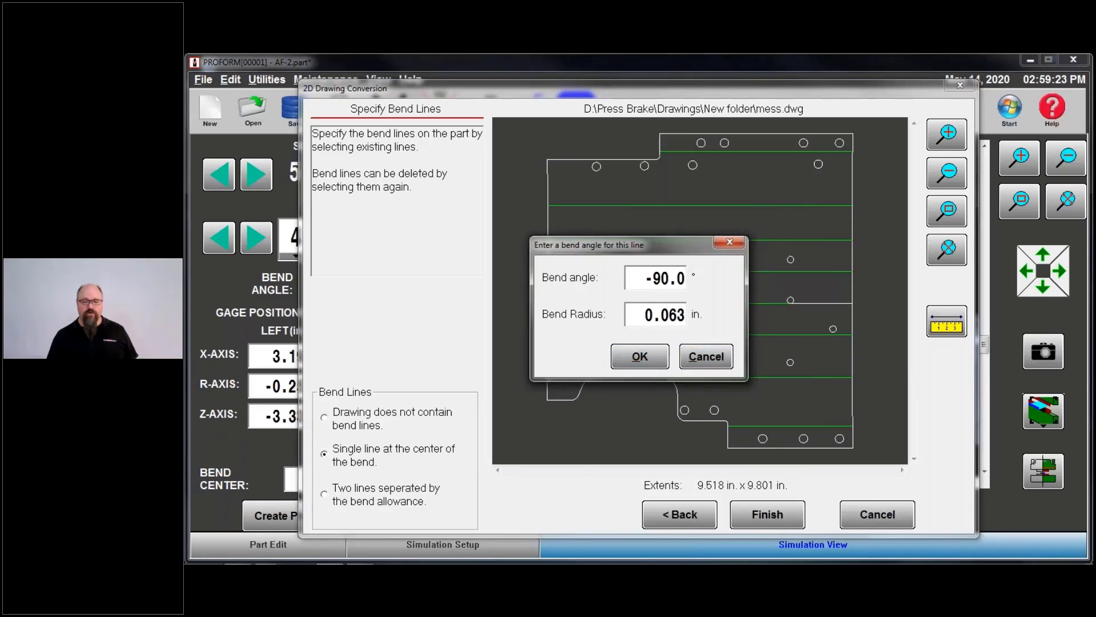
{"action": "left_click", "coordinate": [637, 356]}
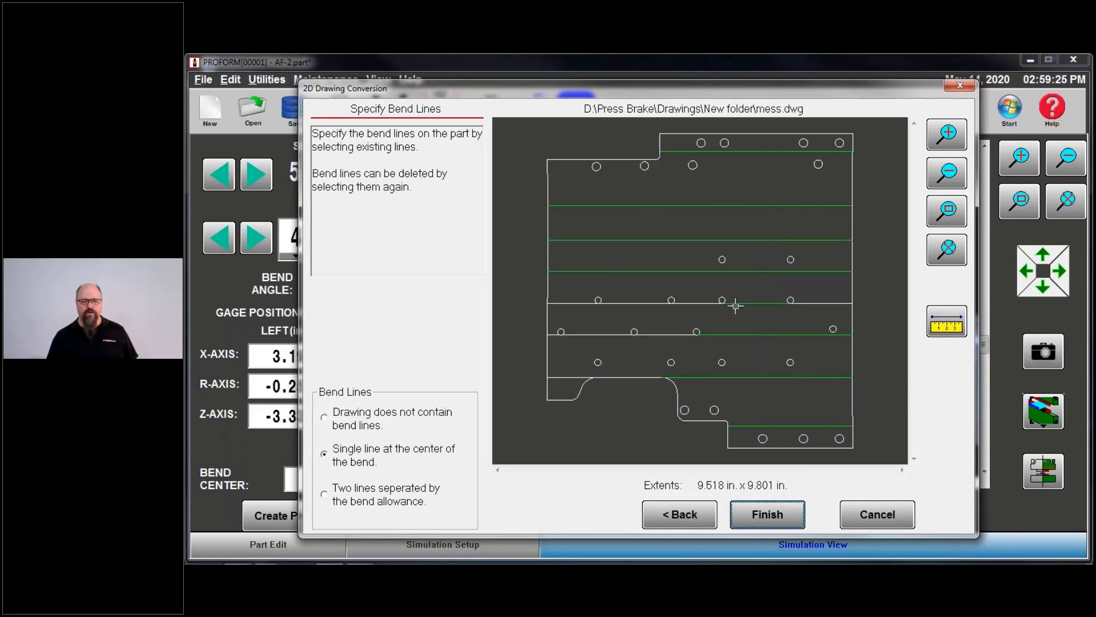
Examine the bend line segments interrupted by holes, including a close-up of the fifth line's rightmost hole, without changing them
{"action": "left_click", "coordinate": [586, 334]}
{"action": "left_click", "coordinate": [707, 357]}
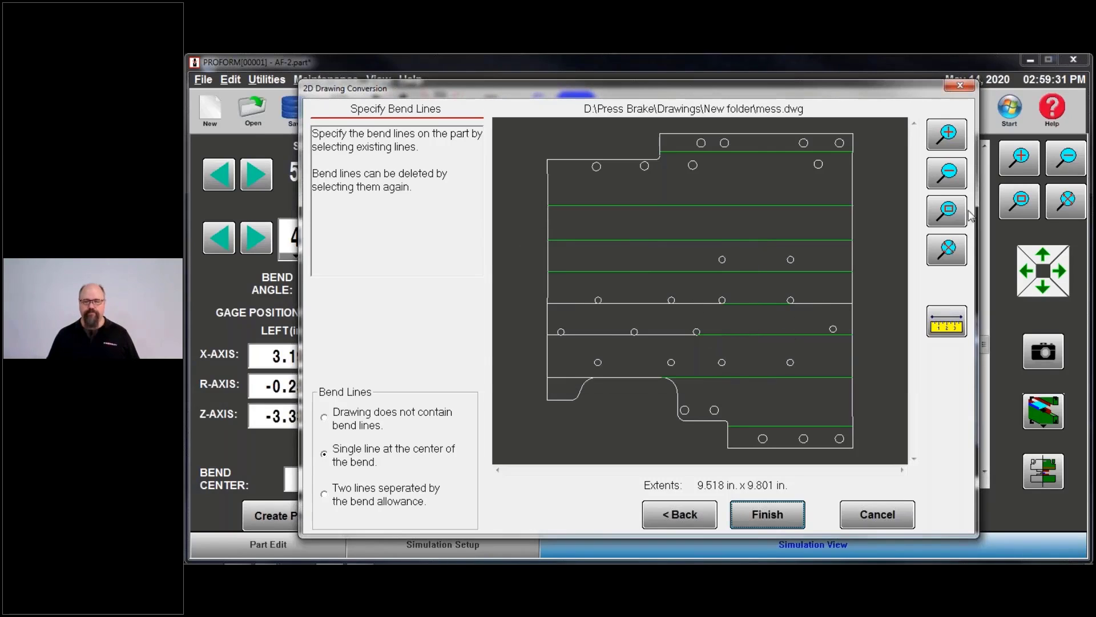
{"action": "left_click", "coordinate": [946, 210]}
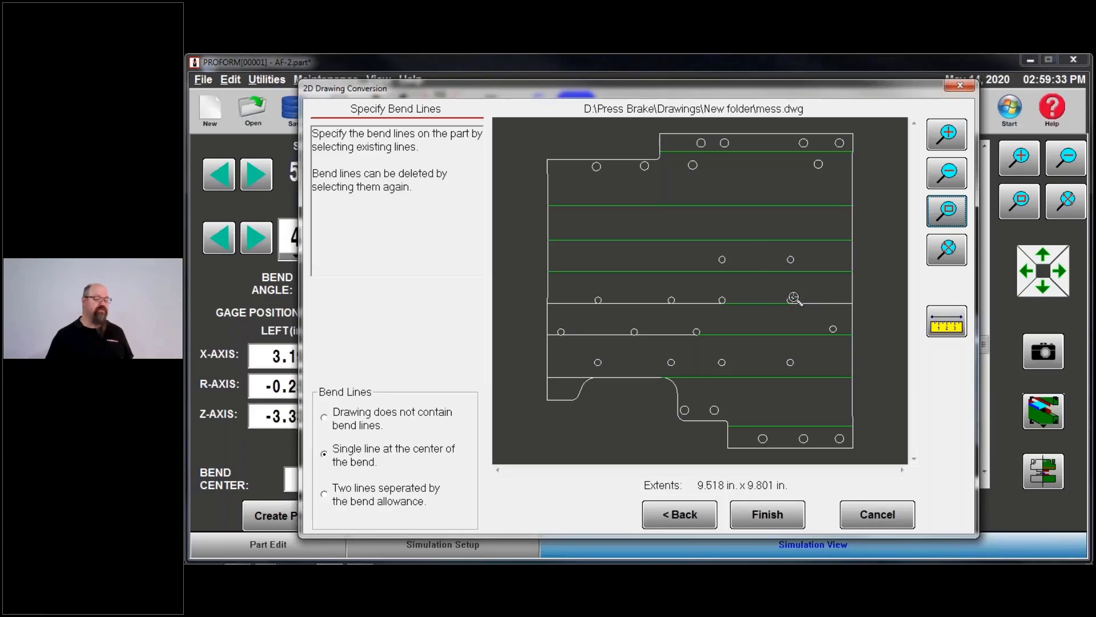
{"action": "left_click_drag", "start_coordinate": [781, 290], "coordinate": [804, 310]}
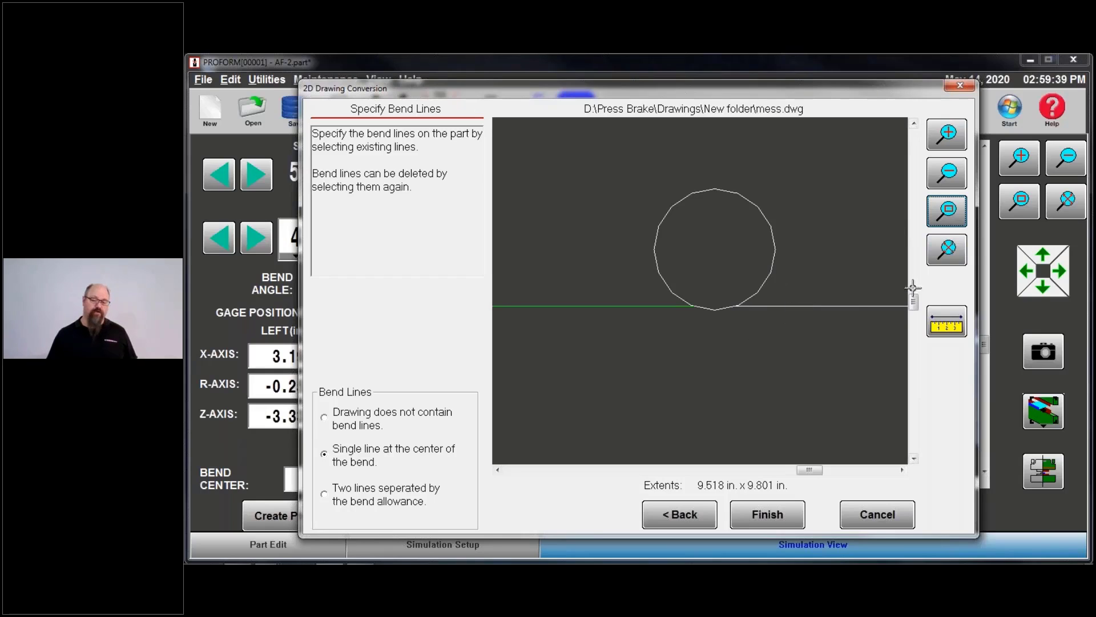
{"action": "left_click", "coordinate": [947, 249]}
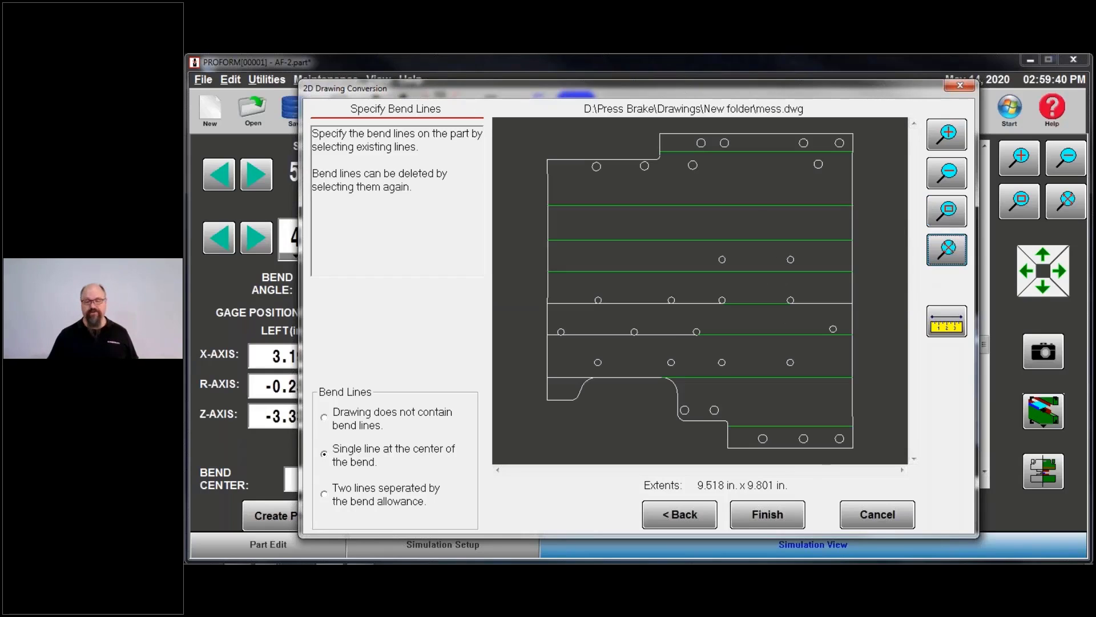
{"action": "left_click", "coordinate": [760, 303]}
{"action": "left_click", "coordinate": [710, 355]}
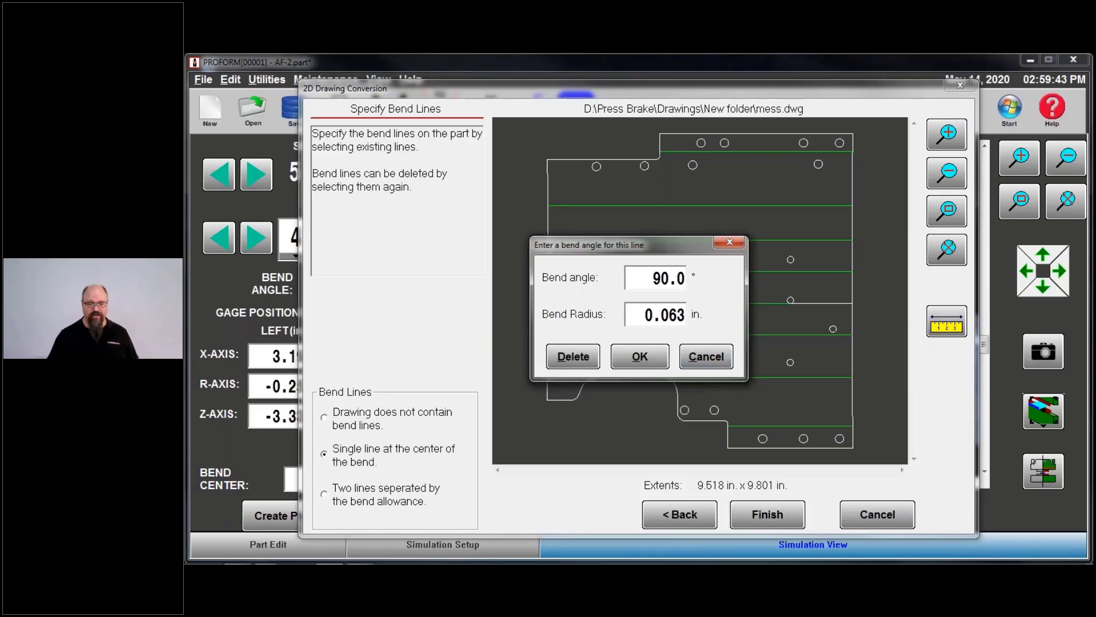
Mark the remaining unmarked segments of the fifth horizontal line as 90° bends with a 0.063 in. radius
{"action": "left_click", "coordinate": [820, 303]}
{"action": "left_click", "coordinate": [668, 283]}
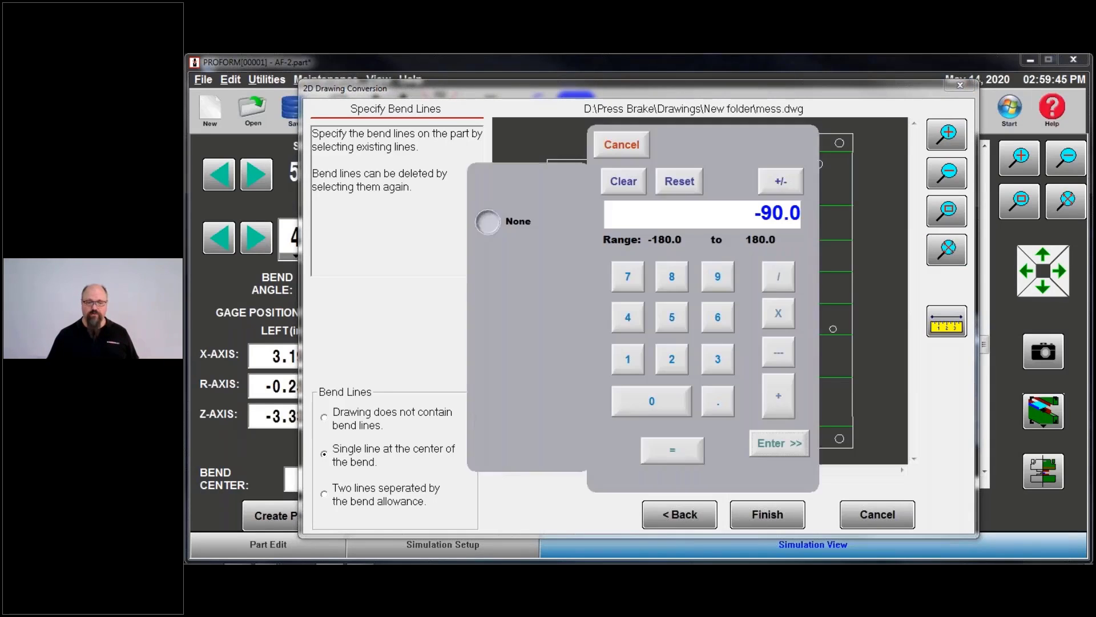
{"action": "left_click", "coordinate": [770, 189]}
{"action": "left_click", "coordinate": [800, 442]}
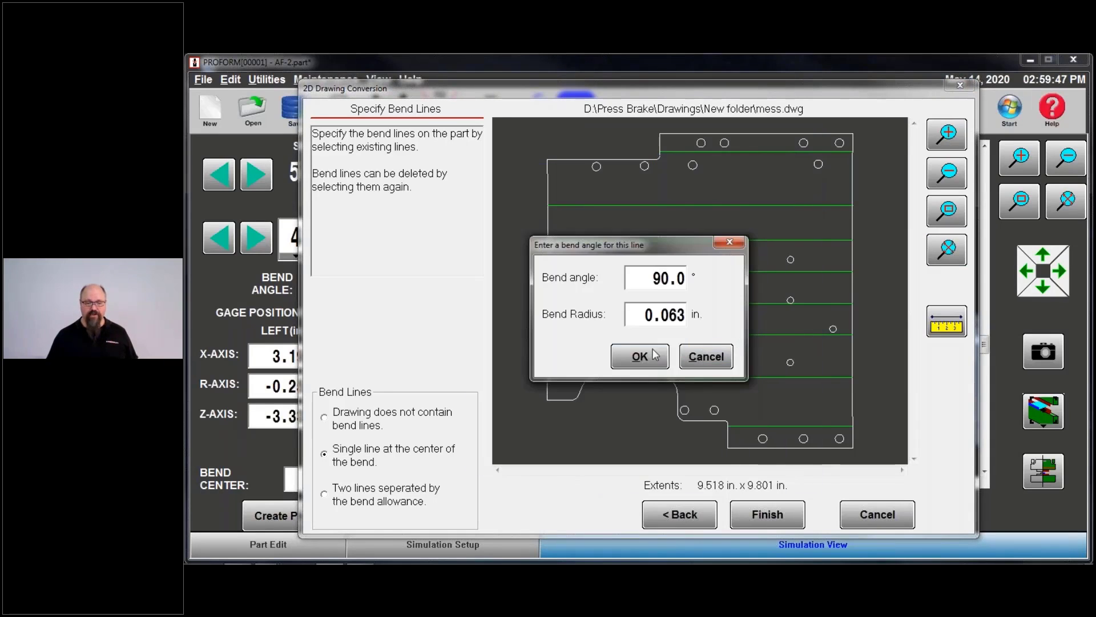
{"action": "left_click", "coordinate": [651, 359]}
{"action": "left_click", "coordinate": [688, 304]}
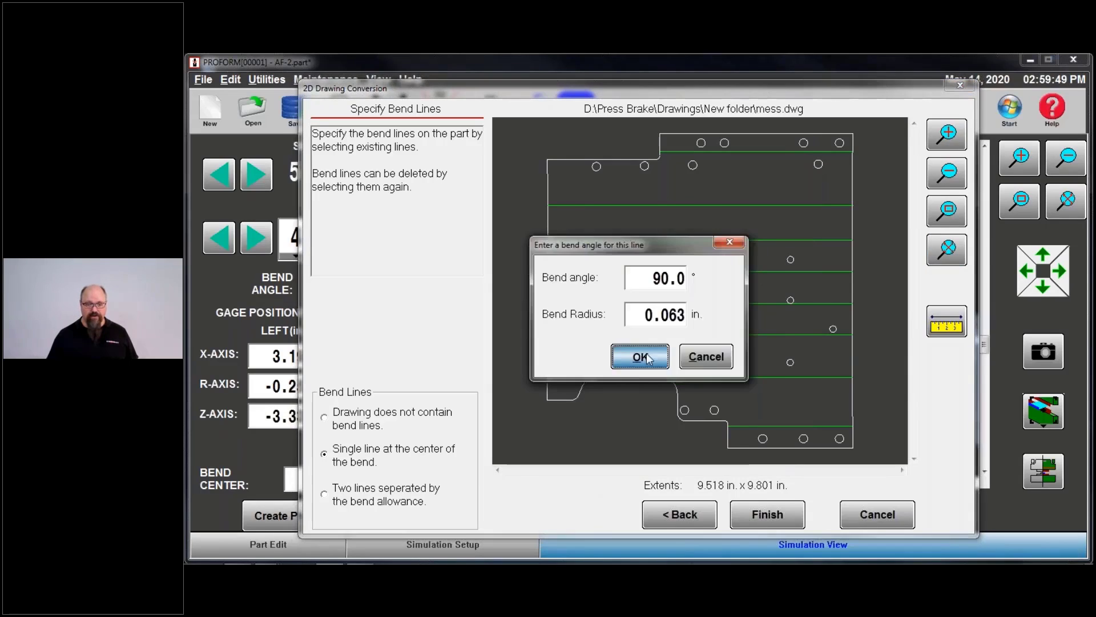
{"action": "left_click", "coordinate": [643, 358]}
{"action": "left_click", "coordinate": [628, 304]}
{"action": "left_click", "coordinate": [639, 356]}
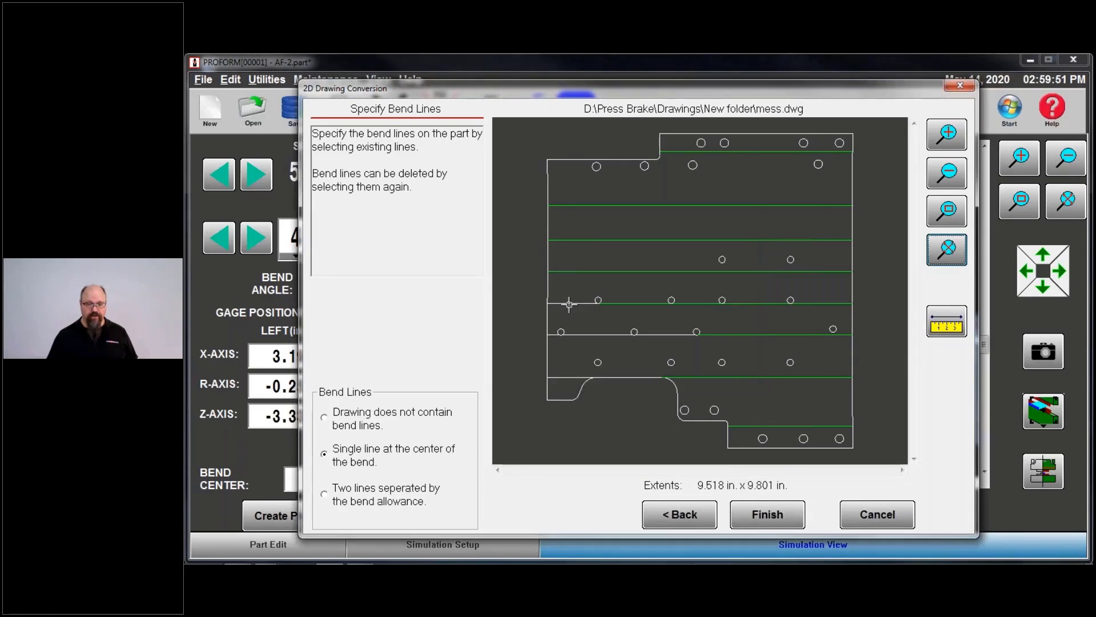
{"action": "left_click", "coordinate": [567, 303]}
{"action": "left_click", "coordinate": [644, 357]}
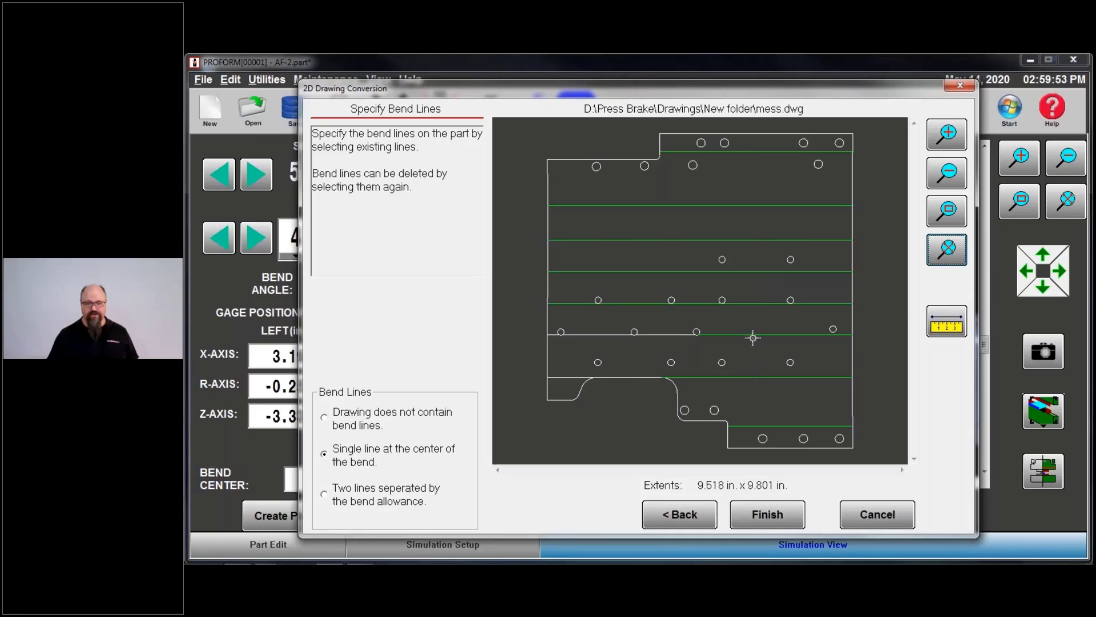
Check the sixth line's right bend, then mark its two unmarked segments between the left three holes as -90° bends
{"action": "left_click", "coordinate": [753, 335]}
{"action": "left_click", "coordinate": [652, 359]}
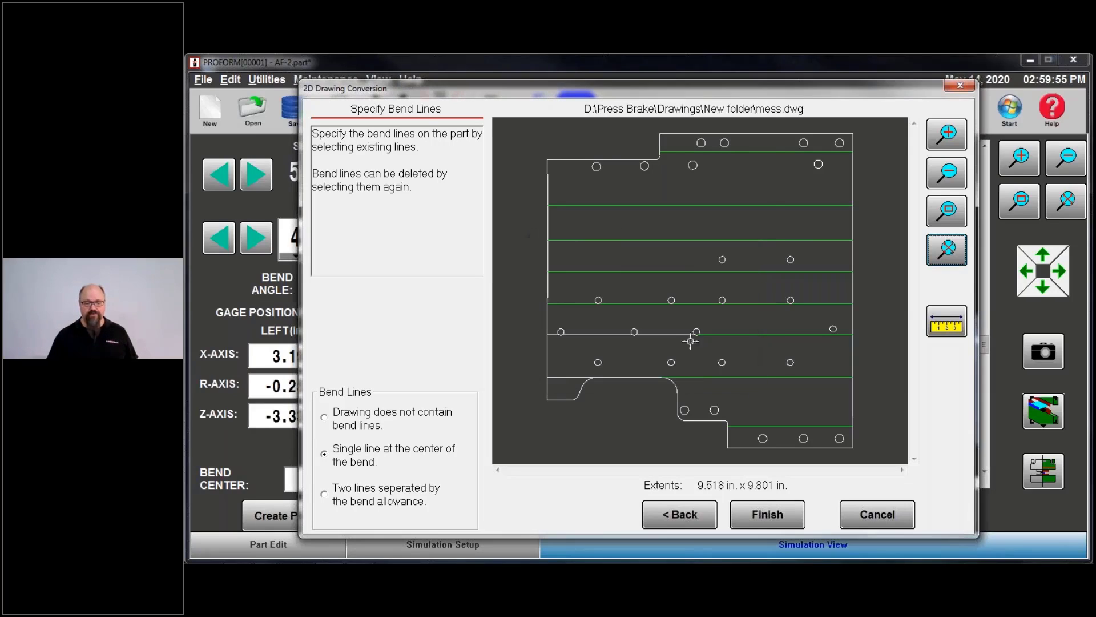
{"action": "left_click", "coordinate": [667, 332]}
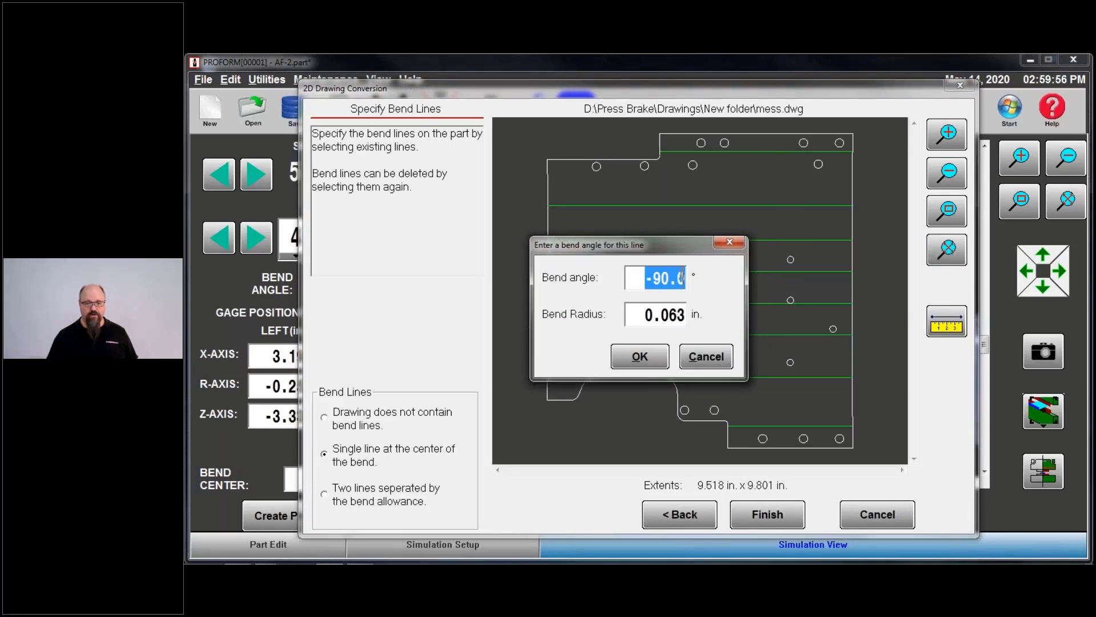
{"action": "left_click", "coordinate": [646, 353]}
{"action": "left_click", "coordinate": [609, 346]}
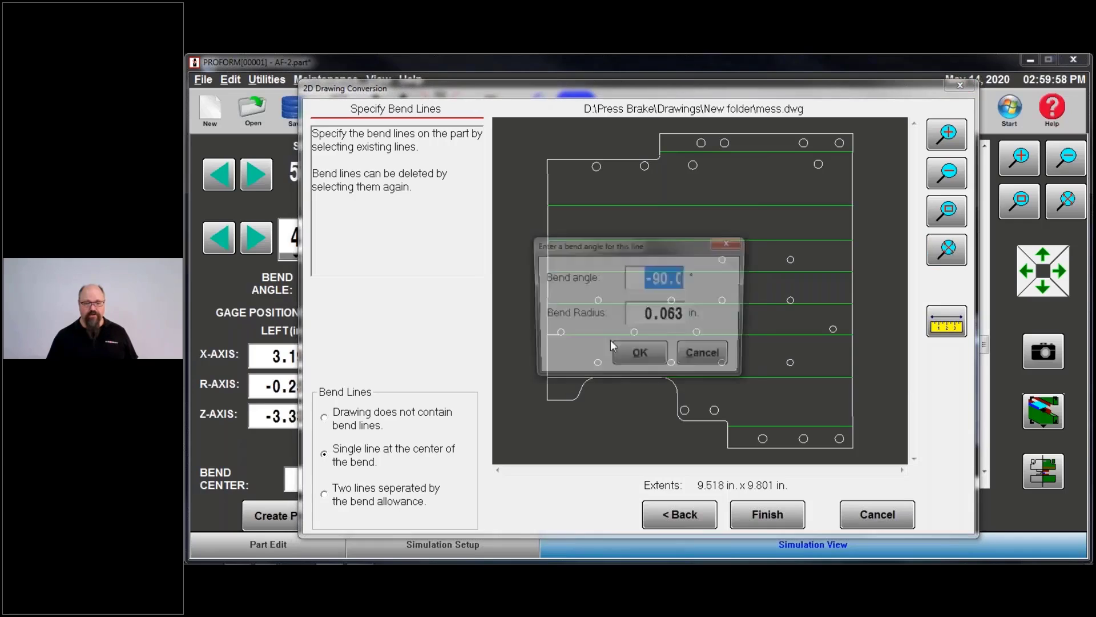
{"action": "left_click", "coordinate": [640, 353]}
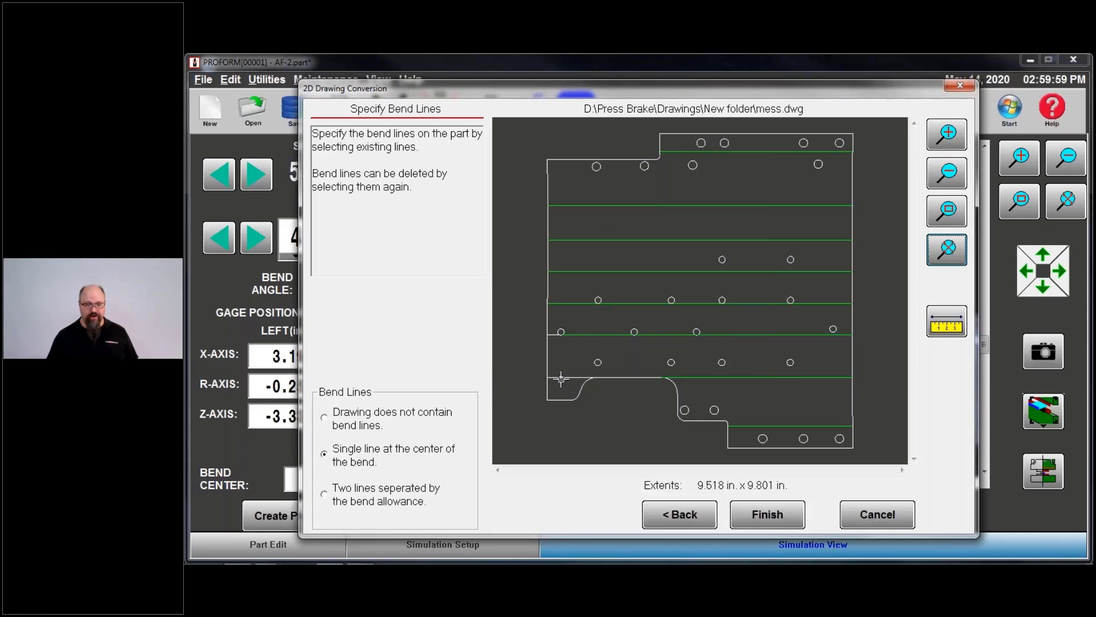
Check the right portion of the seventh line, then mark its short left segment as a 90° bend
{"action": "left_click", "coordinate": [726, 378]}
{"action": "left_click", "coordinate": [703, 359]}
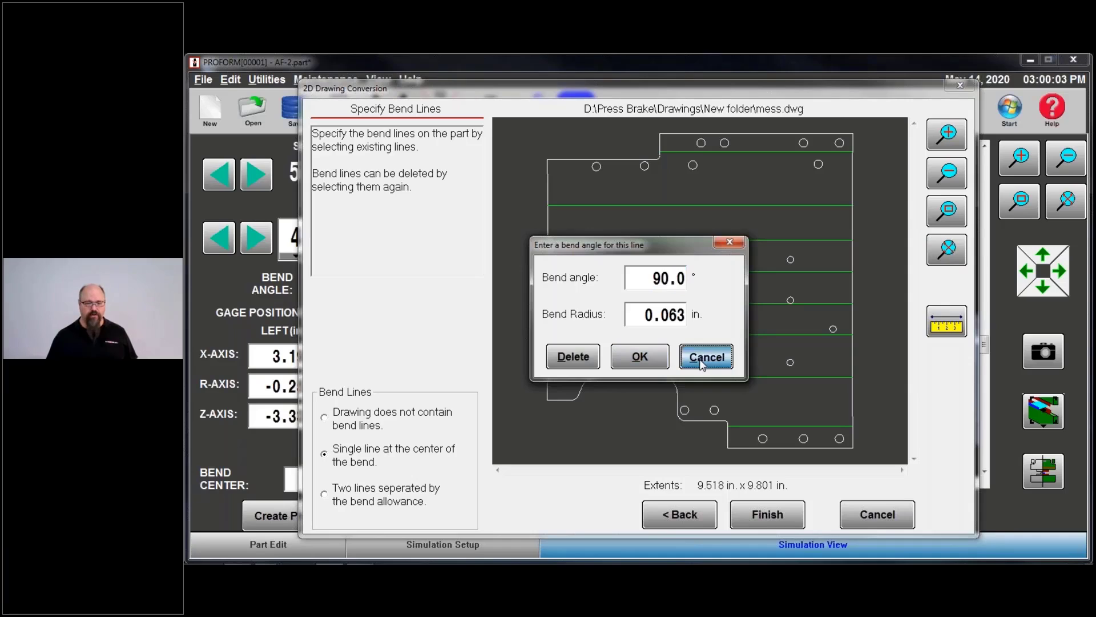
{"action": "left_click", "coordinate": [569, 378]}
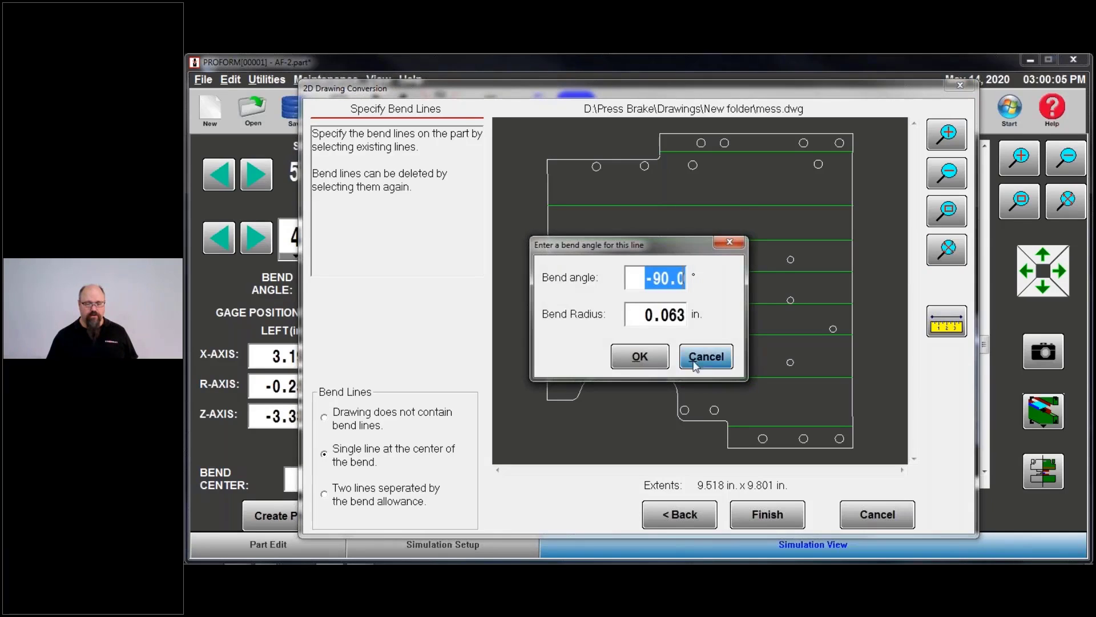
{"action": "left_click", "coordinate": [662, 278]}
{"action": "left_click", "coordinate": [781, 181]}
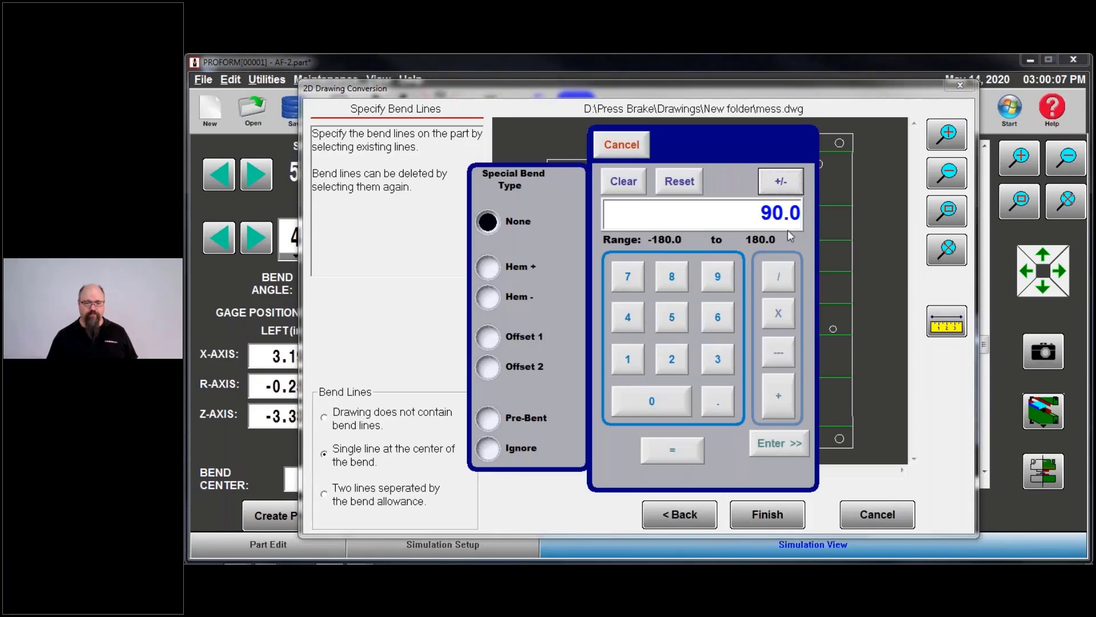
{"action": "left_click", "coordinate": [779, 443]}
{"action": "left_click", "coordinate": [635, 358]}
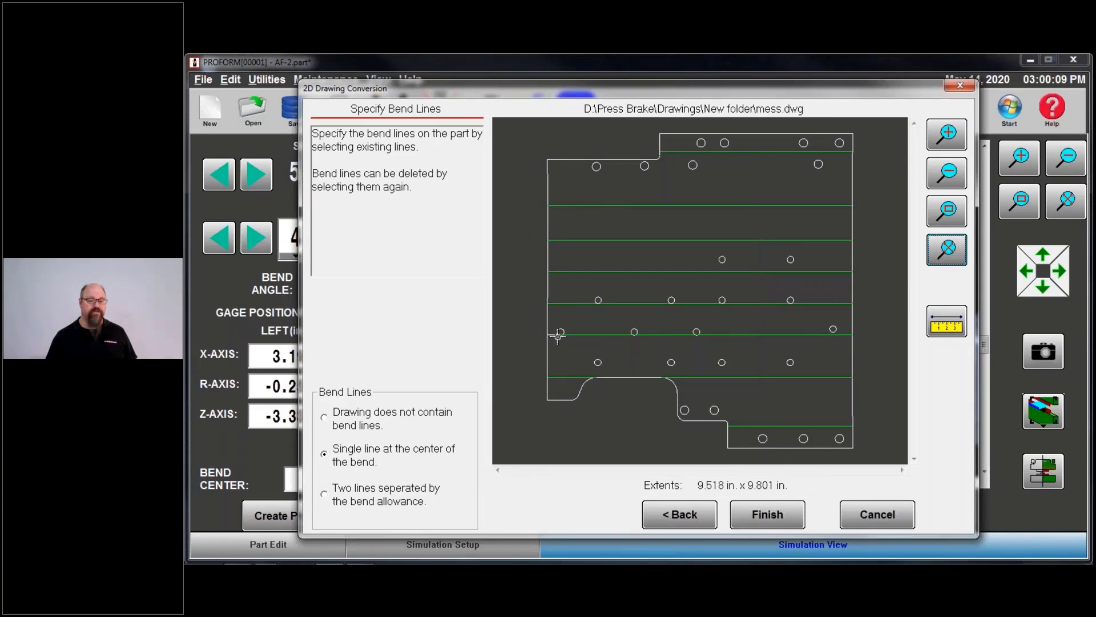
Mark the short leftmost segment of the sixth line as a -90° bend with a 0.063 in. radius
{"action": "left_click", "coordinate": [552, 333]}
{"action": "left_click", "coordinate": [668, 278]}
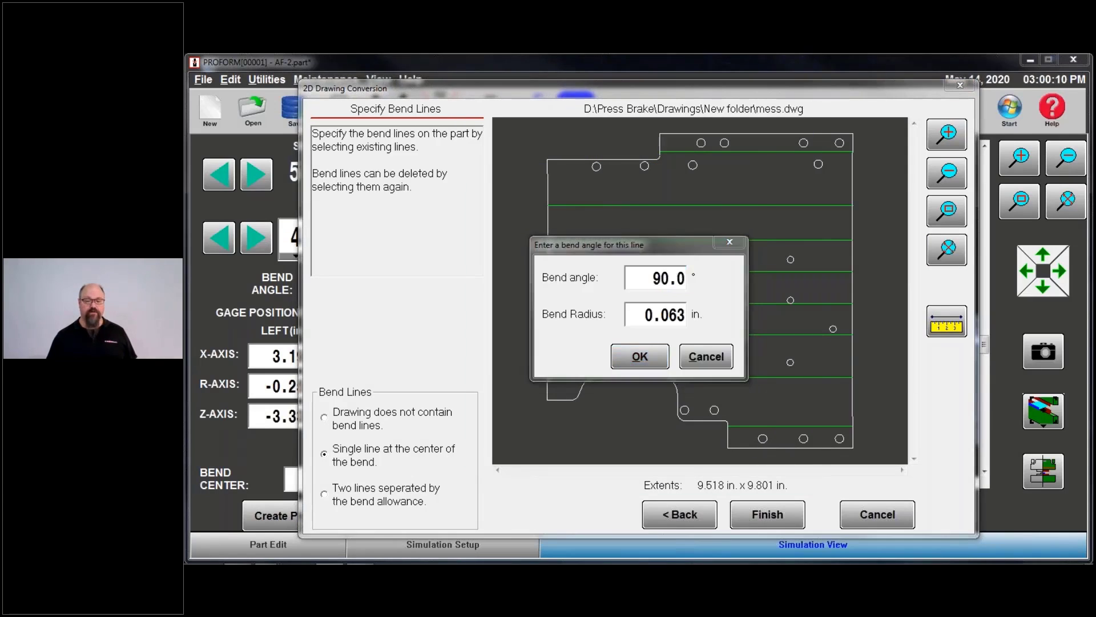
{"action": "left_click", "coordinate": [773, 177]}
{"action": "left_click", "coordinate": [771, 443]}
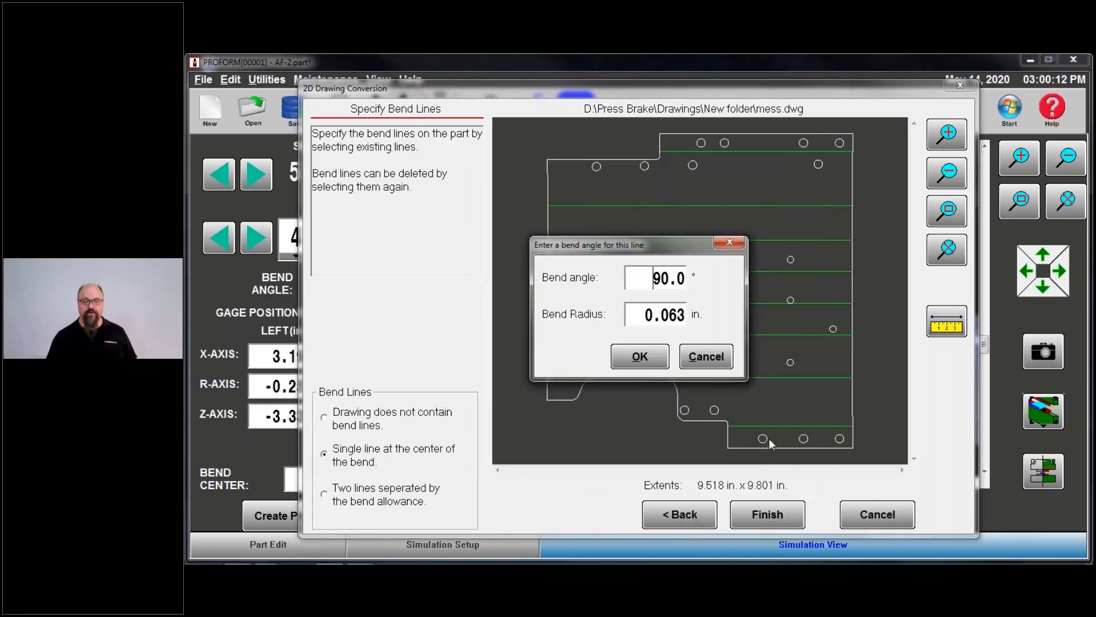
{"action": "left_click", "coordinate": [650, 354]}
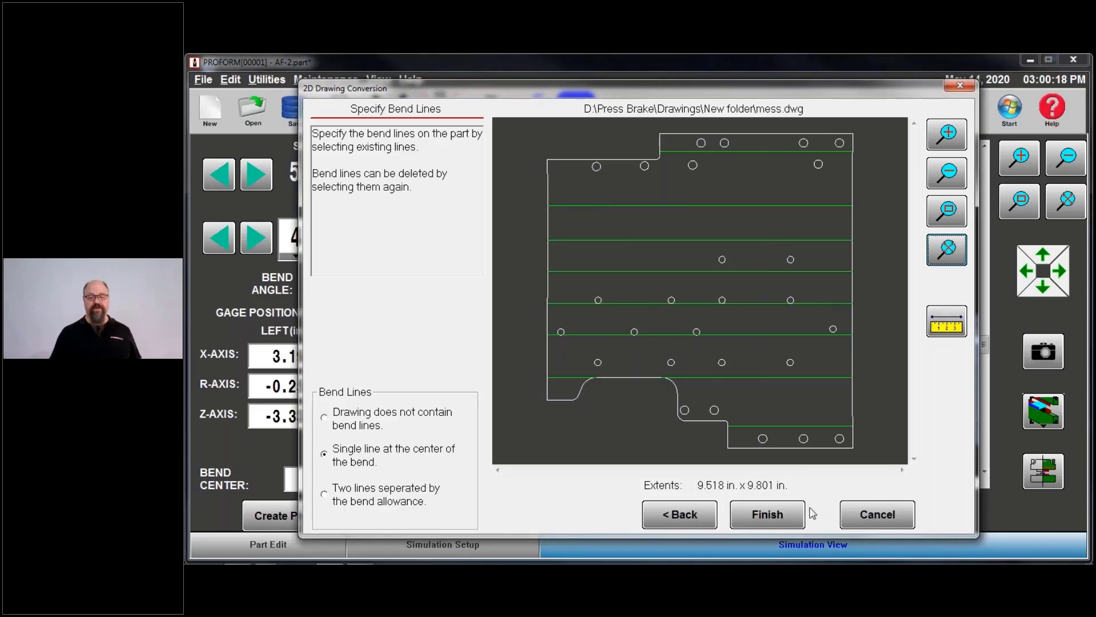
Try to finish the conversion as a Stainless Steel part, 0.057 in. thick, with Auto K
{"action": "left_click", "coordinate": [779, 515]}
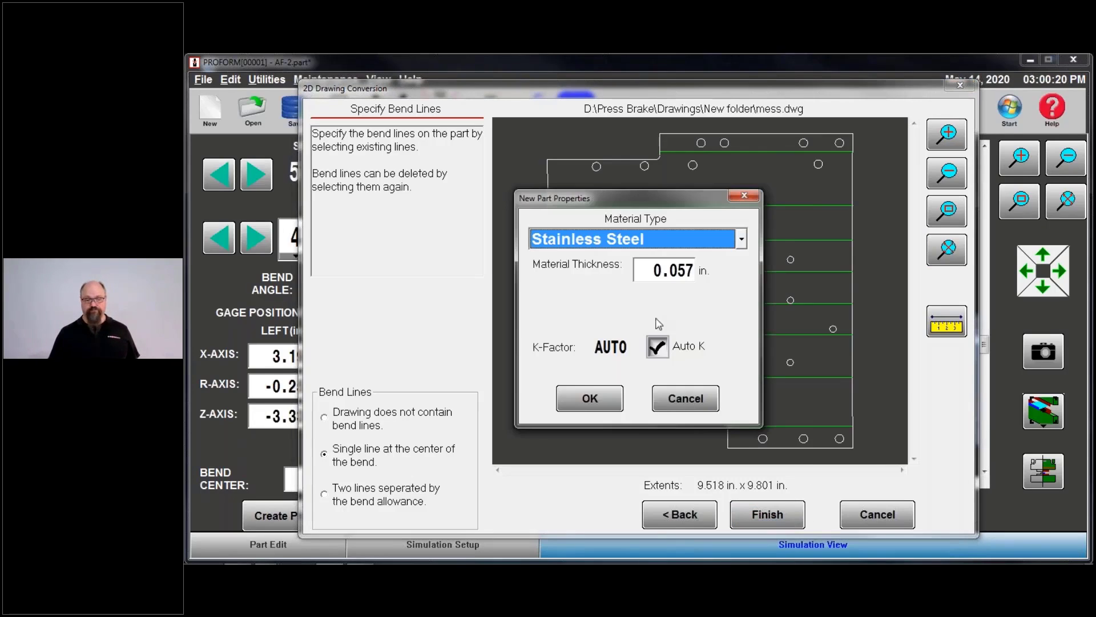
{"action": "left_click", "coordinate": [588, 395]}
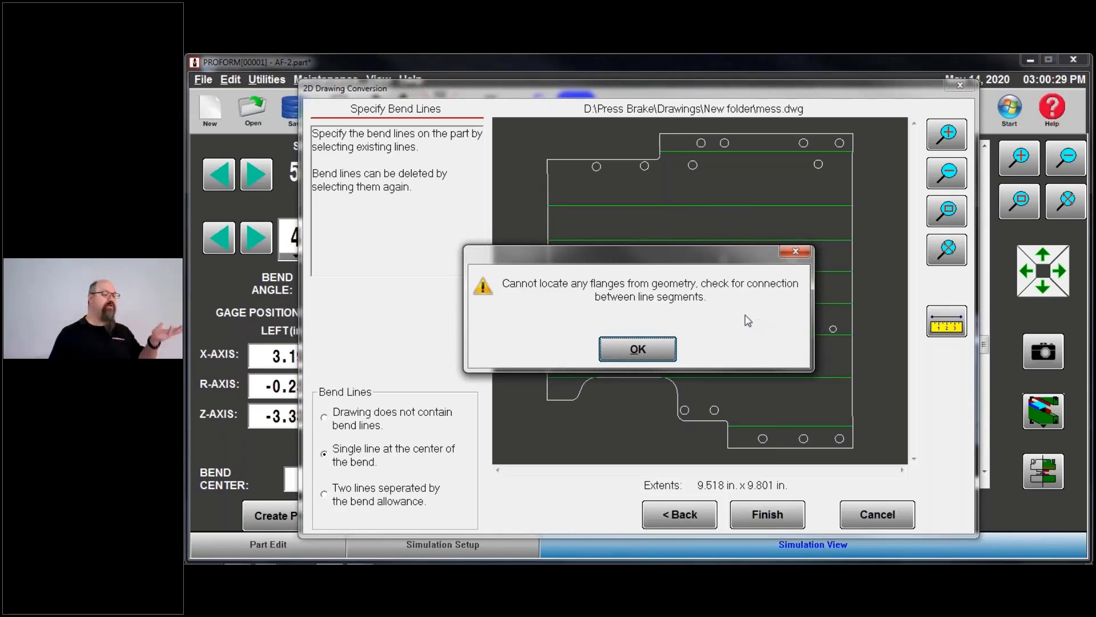
{"action": "left_click", "coordinate": [640, 349]}
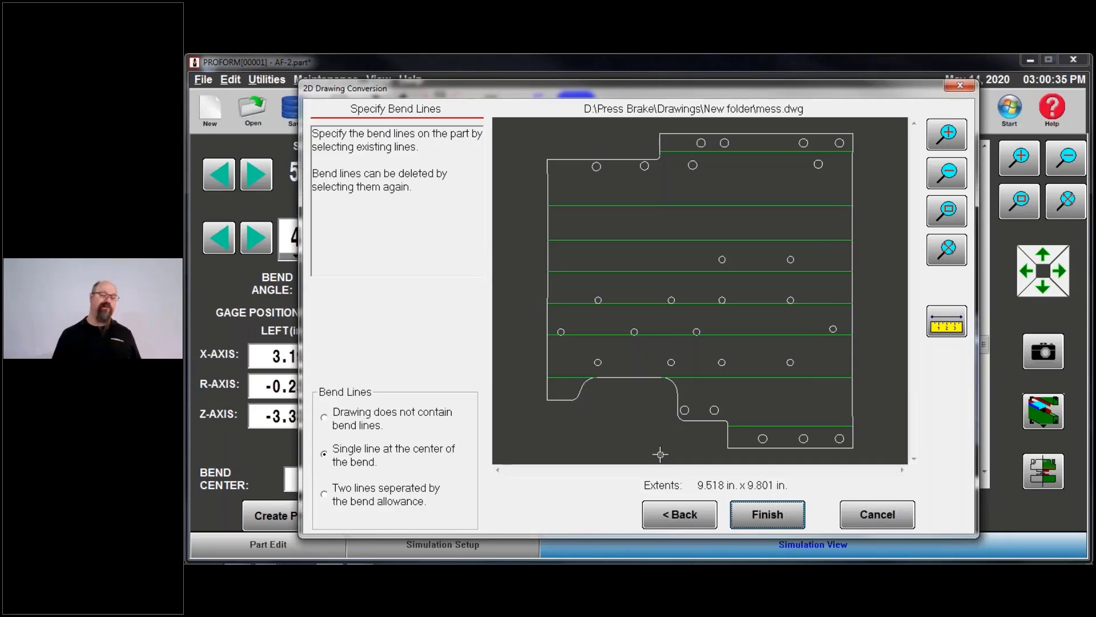
Examine up close where the bend lines meet the third holes from the left on the sixth and fifth lines
{"action": "left_click", "coordinate": [945, 214]}
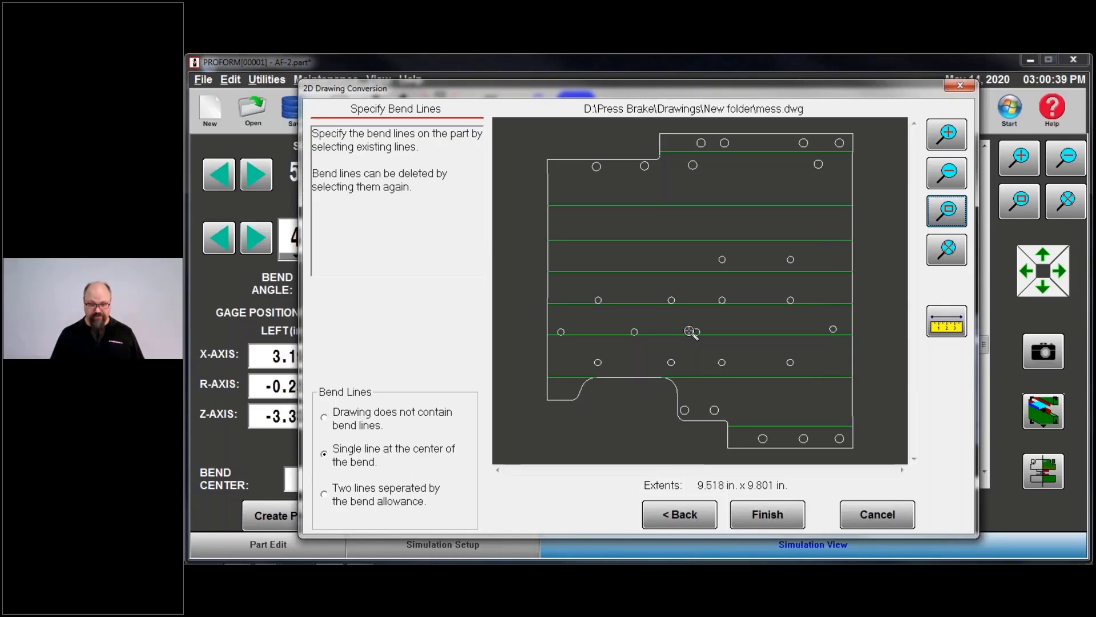
{"action": "left_click_drag", "start_coordinate": [688, 328], "coordinate": [708, 343]}
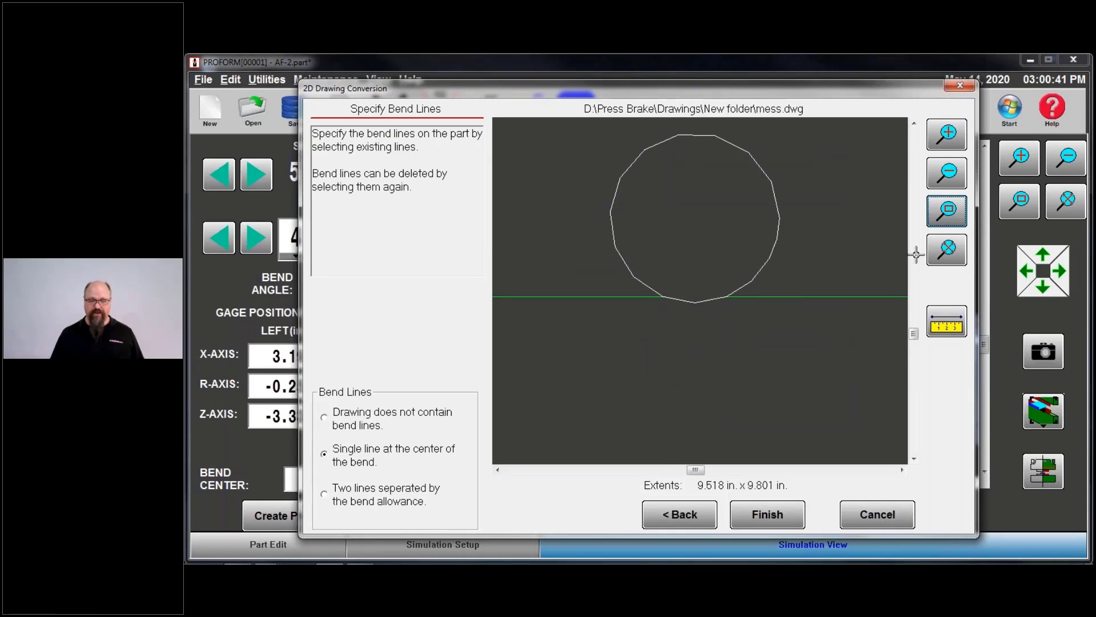
{"action": "left_click", "coordinate": [948, 212]}
{"action": "left_click_drag", "start_coordinate": [711, 281], "coordinate": [735, 318]}
{"action": "left_click_drag", "start_coordinate": [732, 244], "coordinate": [762, 308]}
{"action": "left_click", "coordinate": [947, 211]}
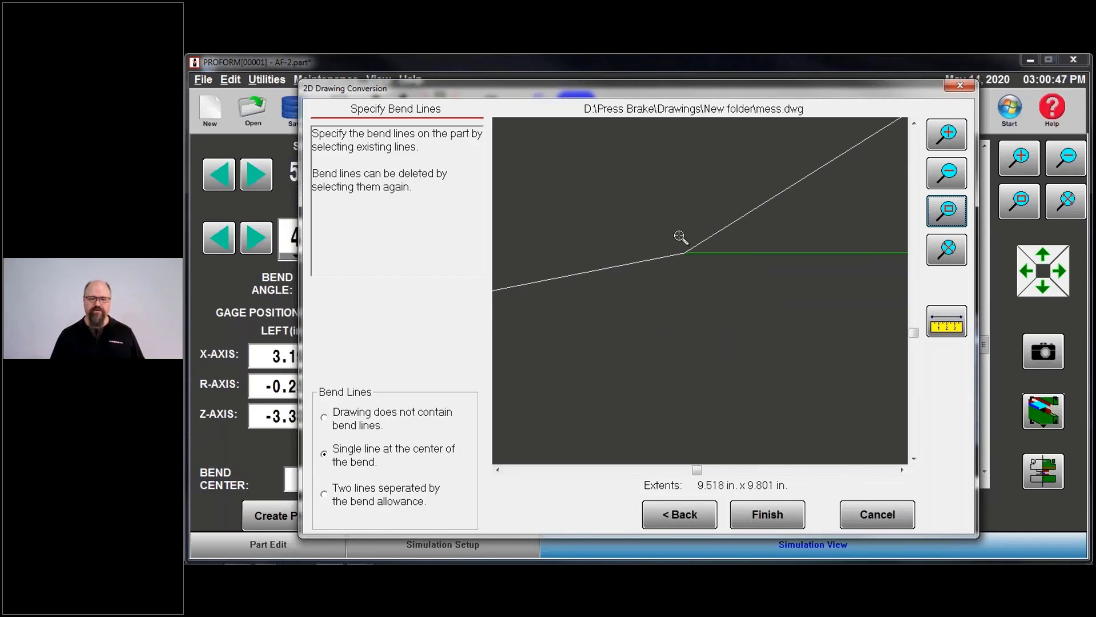
{"action": "left_click_drag", "start_coordinate": [676, 230], "coordinate": [714, 298]}
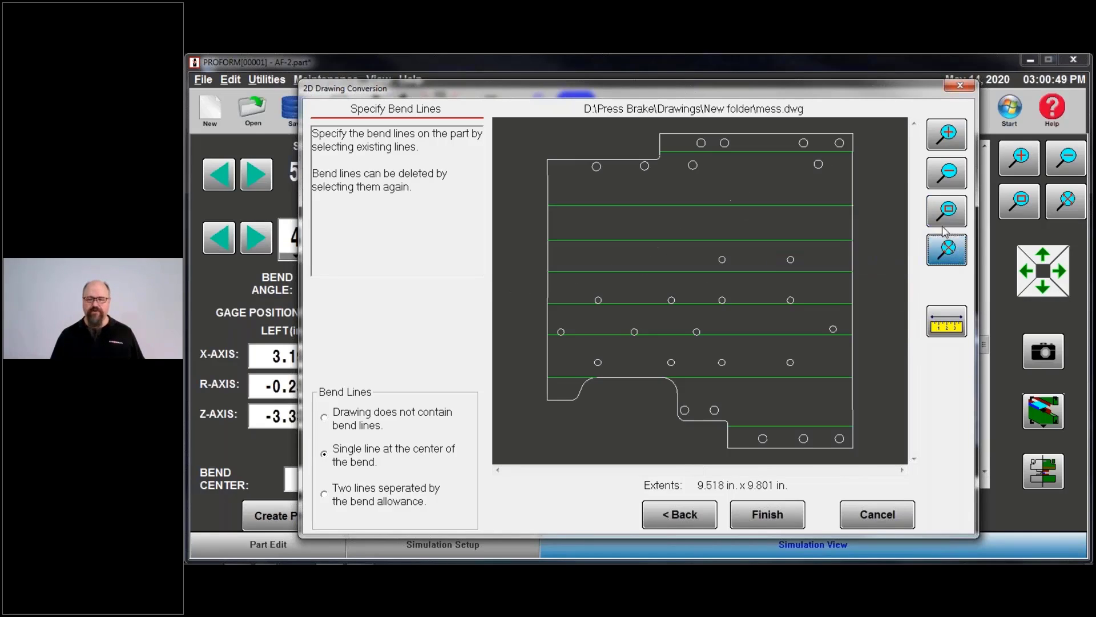
{"action": "left_click", "coordinate": [947, 250]}
{"action": "left_click", "coordinate": [937, 210]}
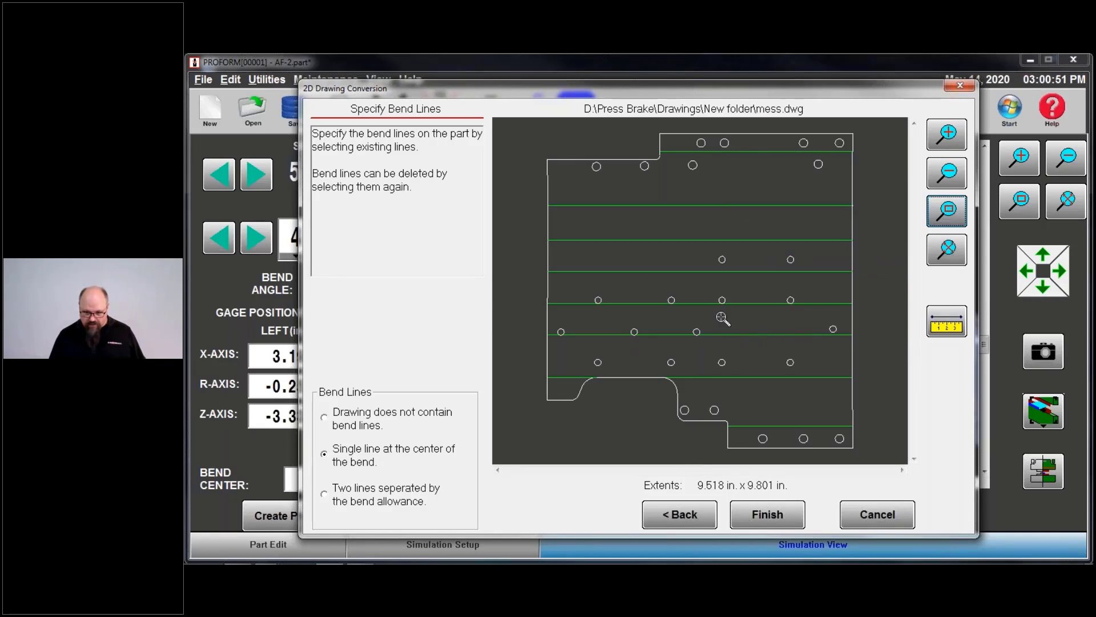
{"action": "left_click_drag", "start_coordinate": [713, 299], "coordinate": [799, 380]}
{"action": "left_click", "coordinate": [947, 212]}
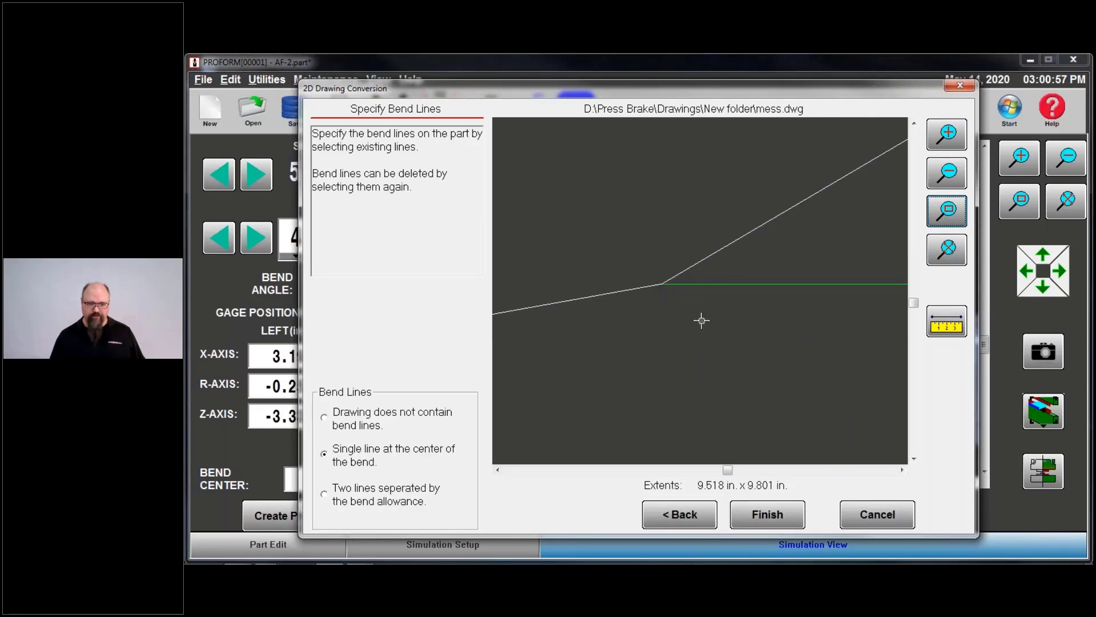
{"action": "left_click_drag", "start_coordinate": [649, 269], "coordinate": [844, 374]}
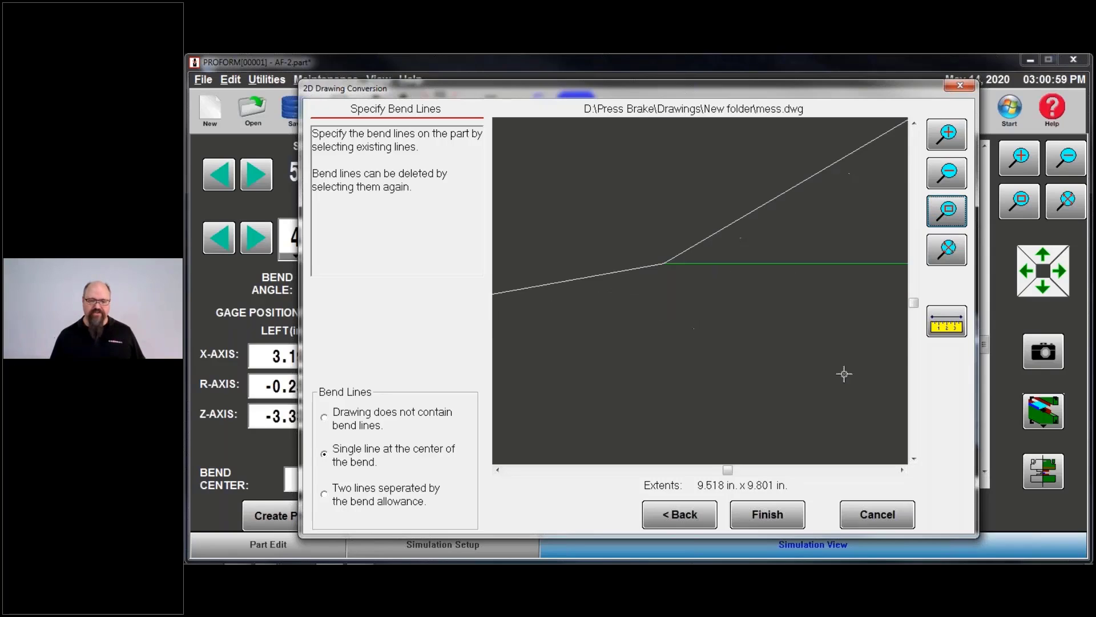
{"action": "left_click", "coordinate": [947, 248]}
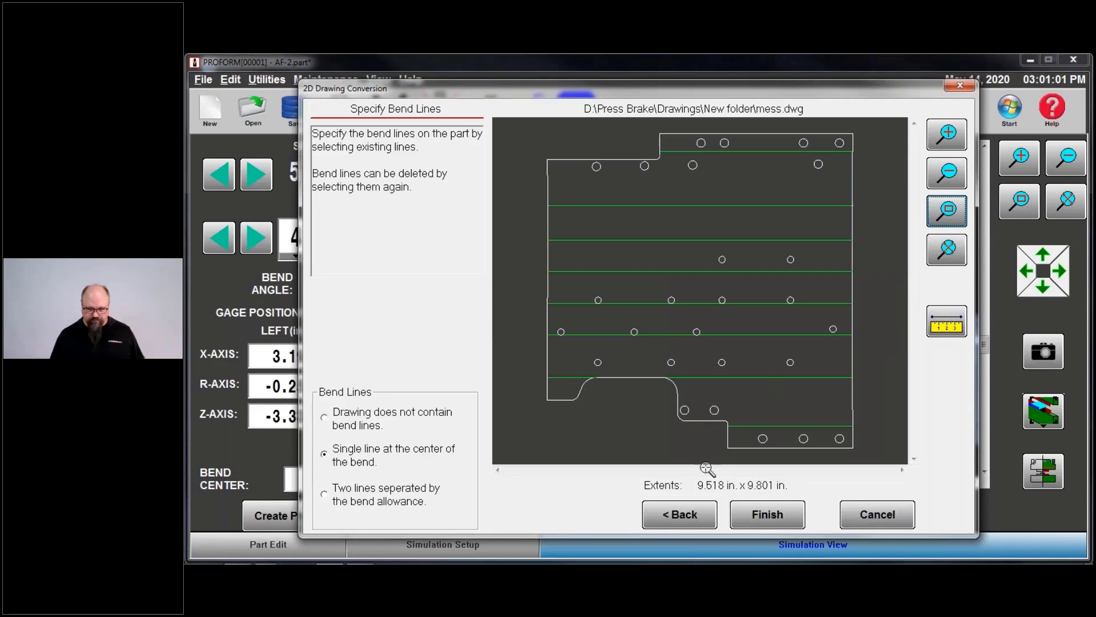
Examine up close the junction of the seventh bend line with the curved corner of the notch
{"action": "left_click", "coordinate": [673, 382]}
{"action": "left_click", "coordinate": [947, 249]}
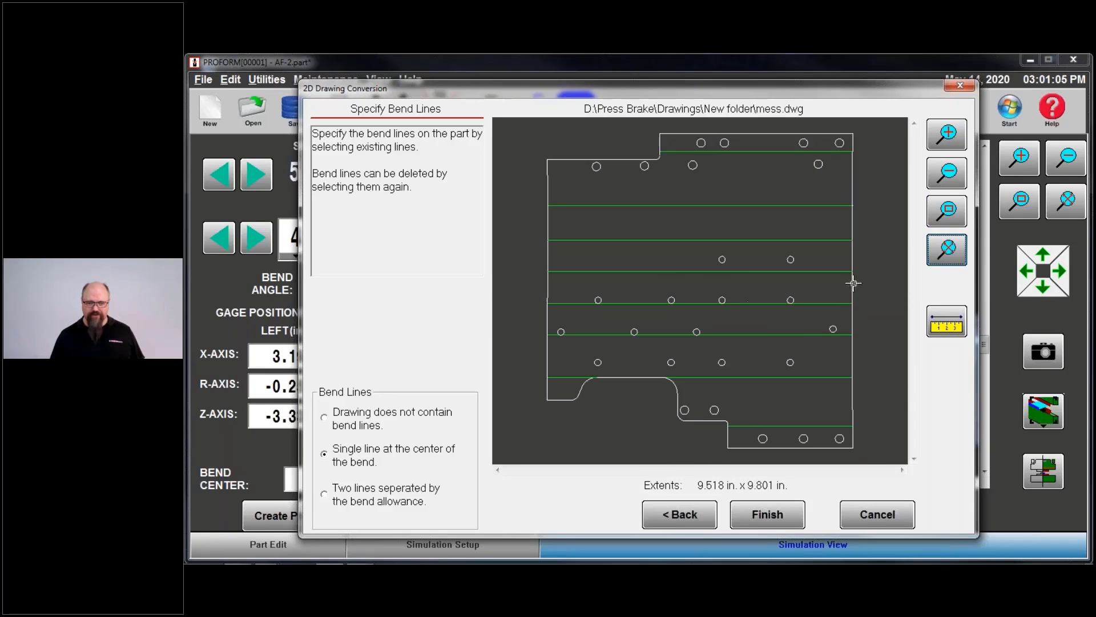
{"action": "left_click", "coordinate": [947, 210]}
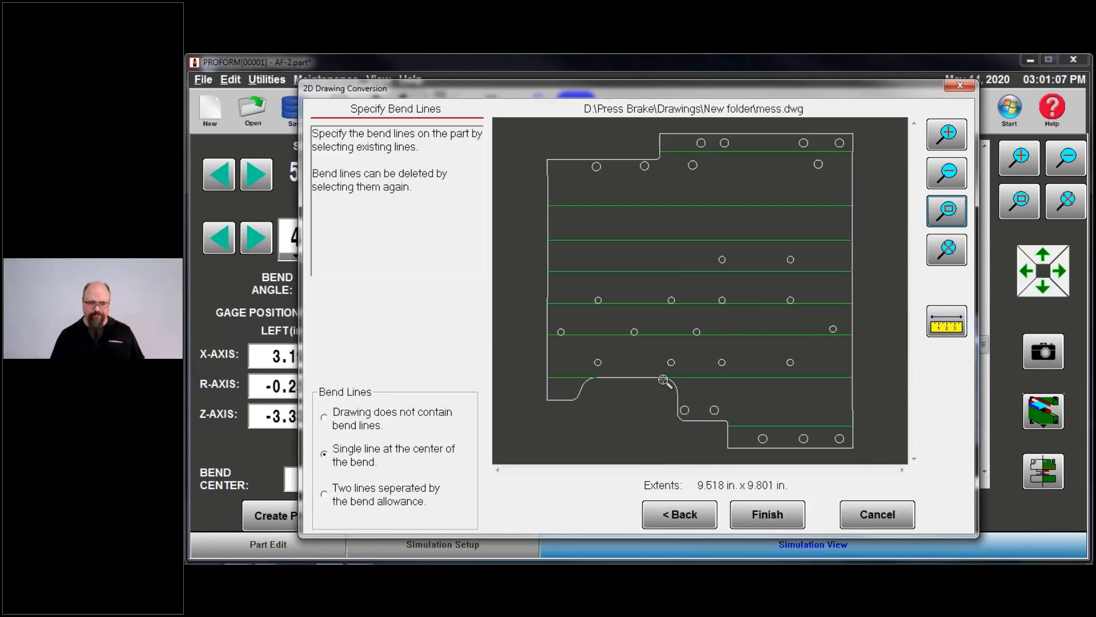
{"action": "left_click_drag", "start_coordinate": [664, 380], "coordinate": [670, 382]}
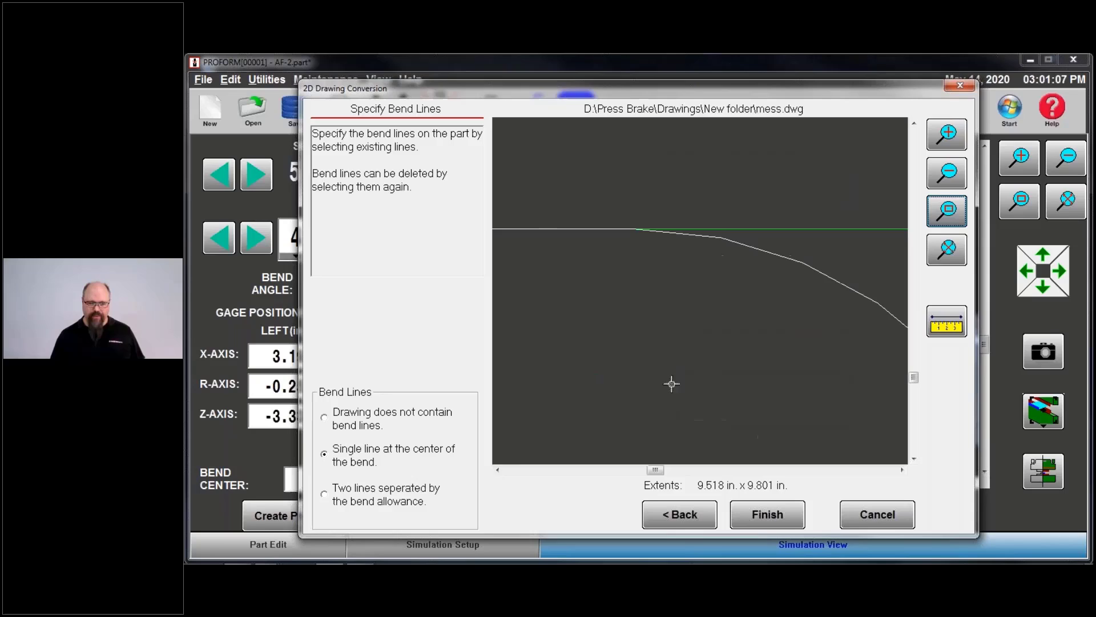
{"action": "left_click", "coordinate": [616, 210]}
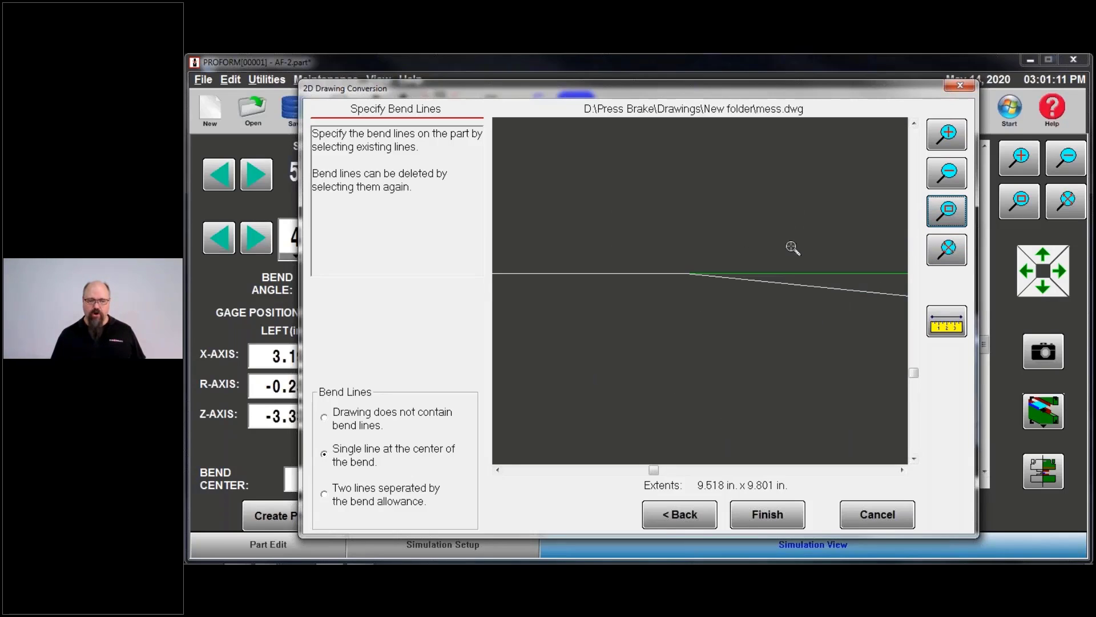
{"action": "left_click_drag", "start_coordinate": [658, 253], "coordinate": [754, 308]}
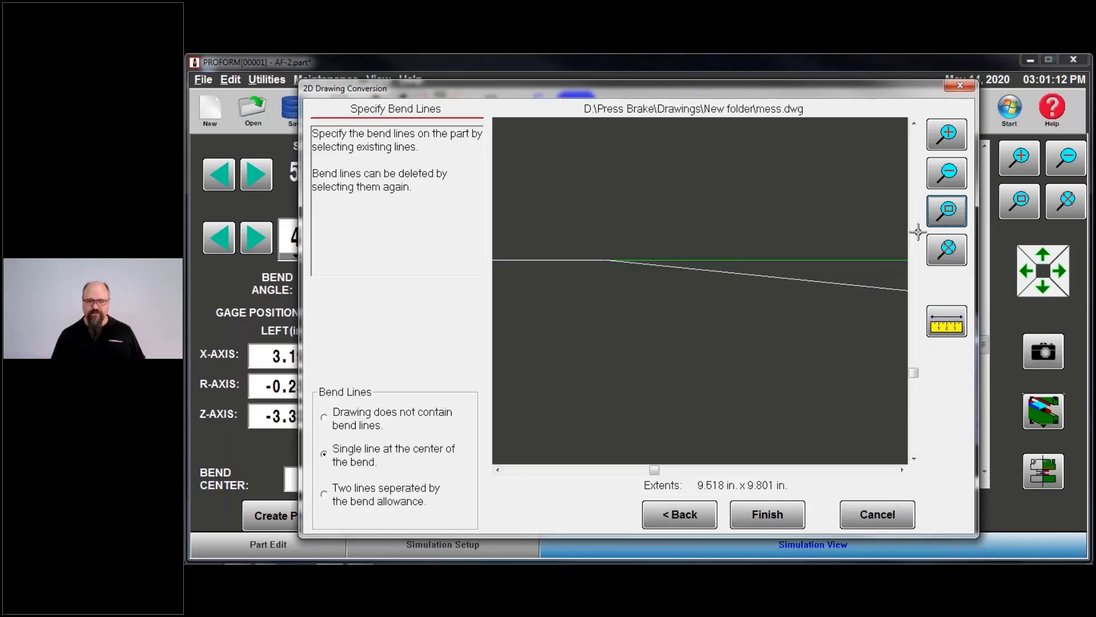
{"action": "left_click_drag", "start_coordinate": [608, 242], "coordinate": [644, 279]}
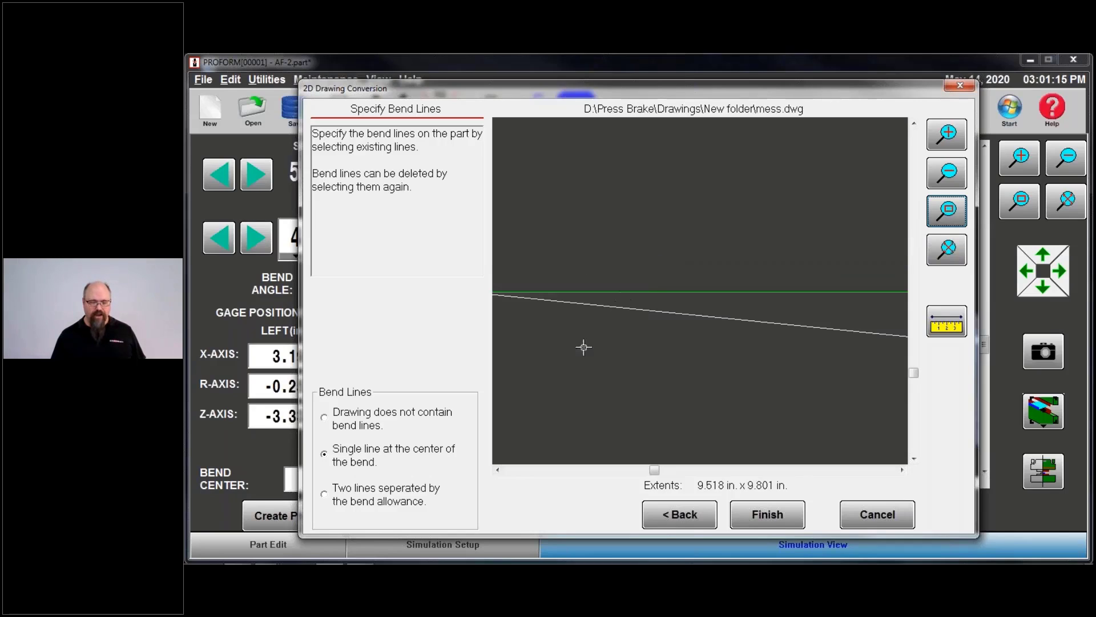
{"action": "left_click", "coordinate": [946, 173]}
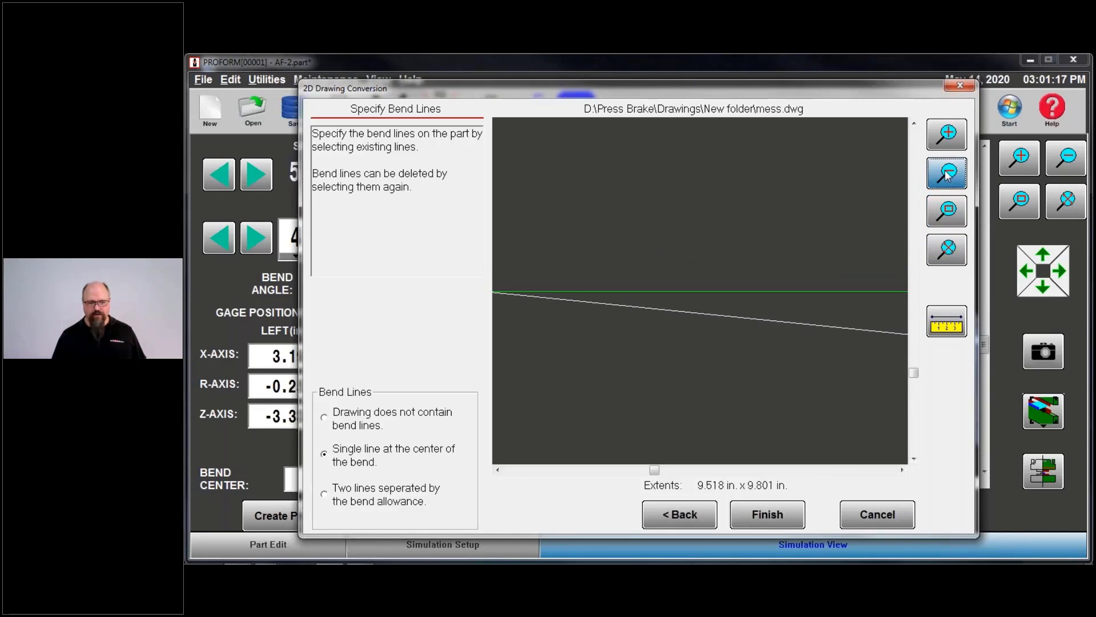
{"action": "left_click", "coordinate": [946, 173]}
{"action": "left_click", "coordinate": [947, 173]}
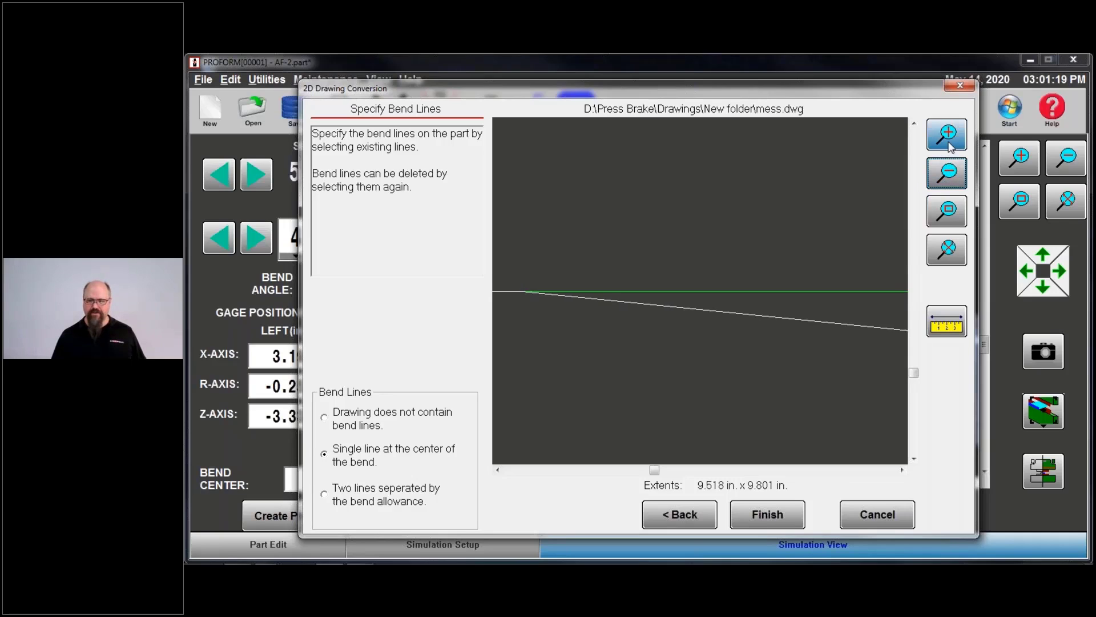
Magnify further the point where the notch's curved corner departs from the seventh bend line to check how they meet
{"action": "left_click", "coordinate": [947, 210]}
{"action": "left_click_drag", "start_coordinate": [506, 271], "coordinate": [573, 330]}
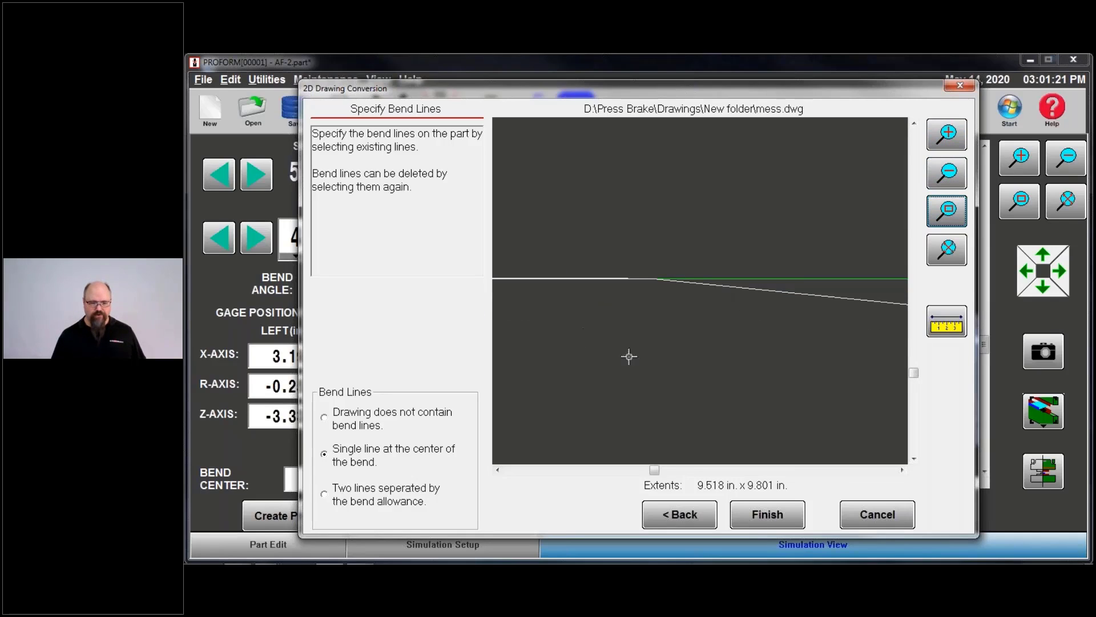
{"action": "left_click", "coordinate": [936, 221]}
{"action": "left_click_drag", "start_coordinate": [644, 238], "coordinate": [690, 317]}
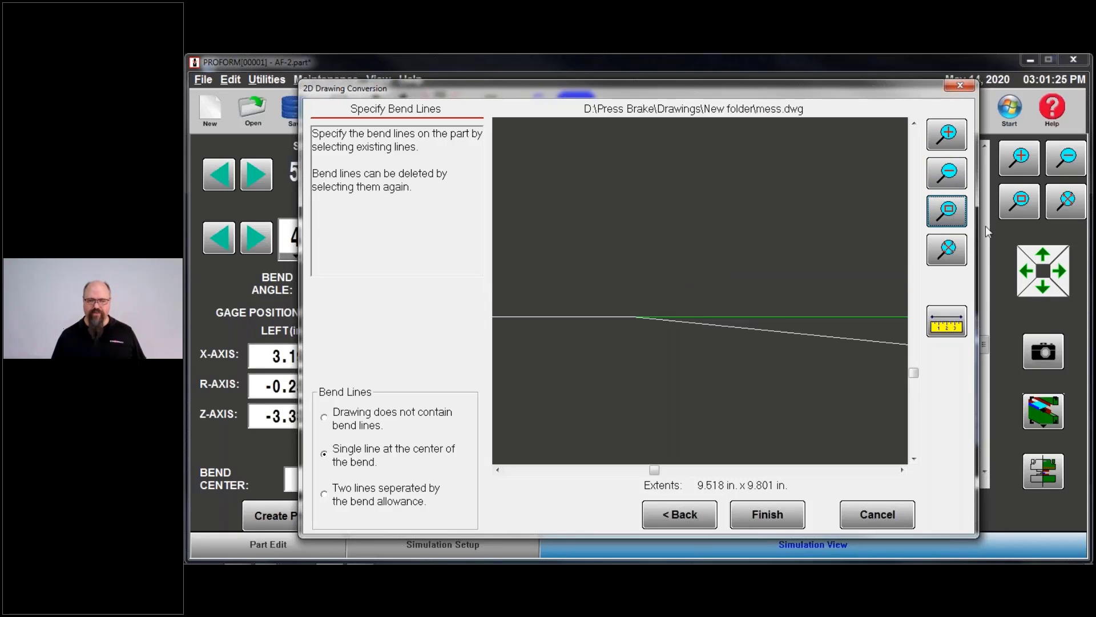
{"action": "left_click", "coordinate": [941, 201]}
{"action": "left_click_drag", "start_coordinate": [607, 301], "coordinate": [668, 349]}
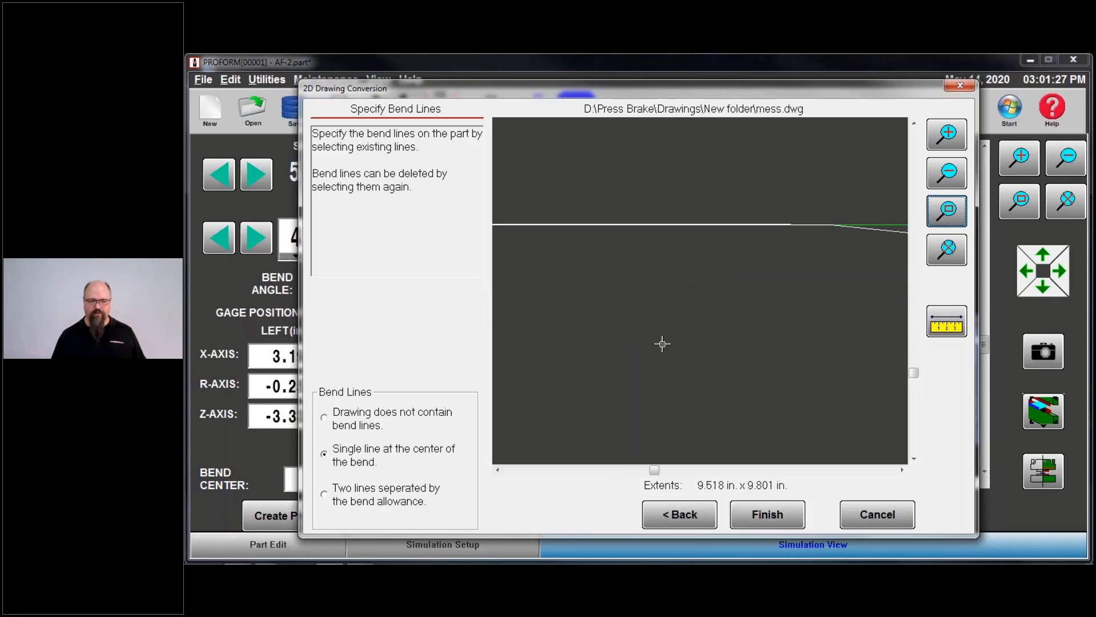
{"action": "left_click", "coordinate": [947, 250]}
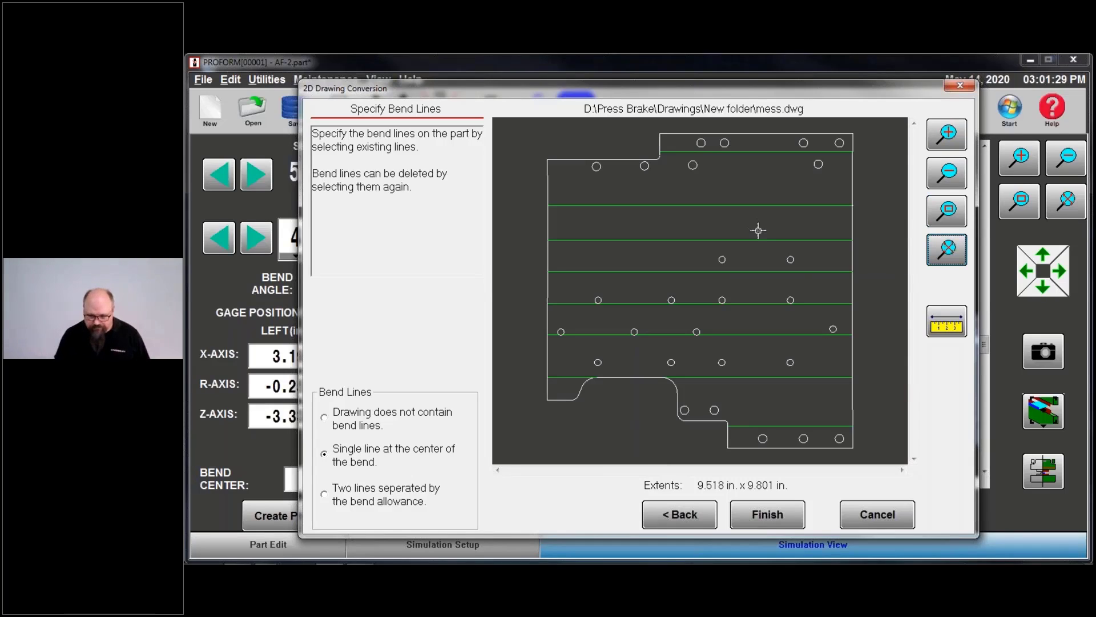
Examine up close where the lowest bend line meets the vertical edge below the notch's rounded step
{"action": "left_click", "coordinate": [940, 210]}
{"action": "left_click_drag", "start_coordinate": [732, 416], "coordinate": [717, 435]}
{"action": "left_click", "coordinate": [947, 210]}
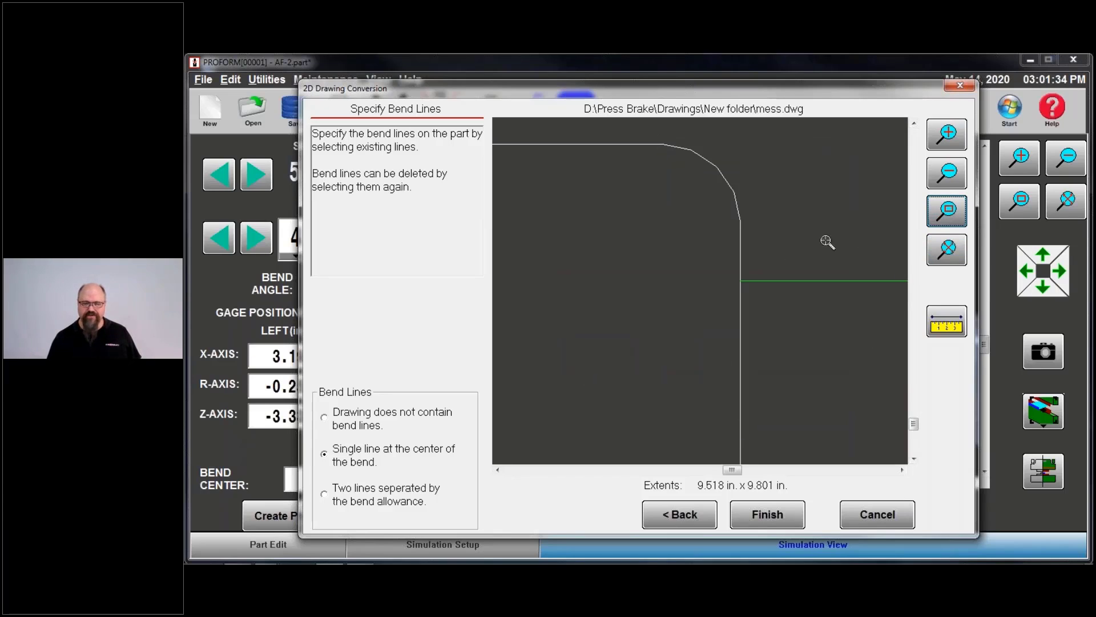
{"action": "left_click_drag", "start_coordinate": [748, 293], "coordinate": [748, 293]}
{"action": "left_click", "coordinate": [946, 210]}
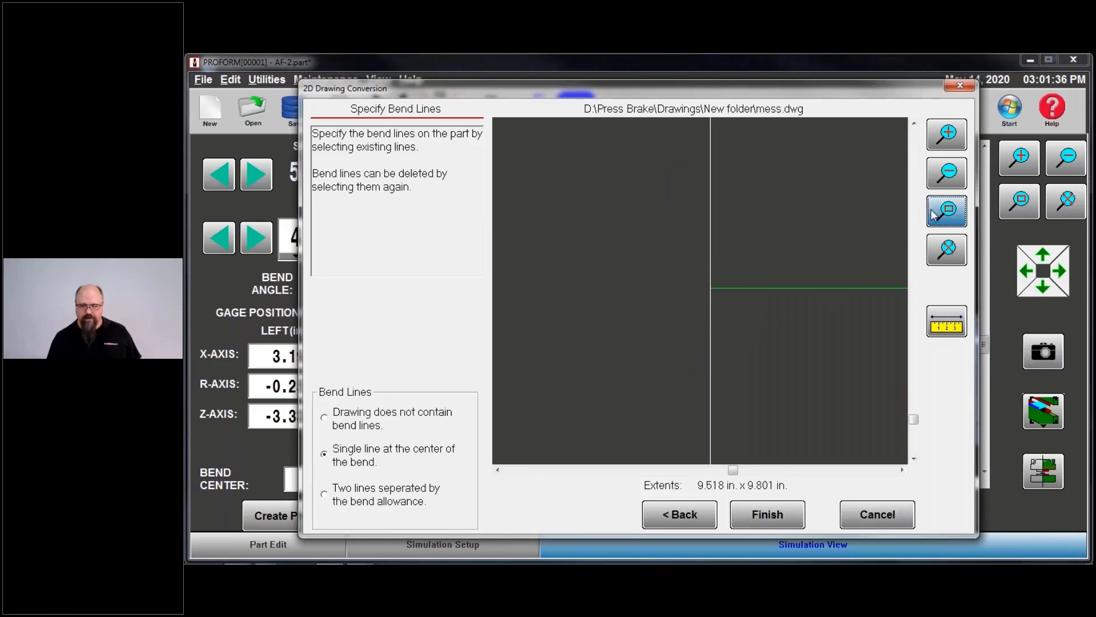
{"action": "left_click_drag", "start_coordinate": [702, 258], "coordinate": [737, 324]}
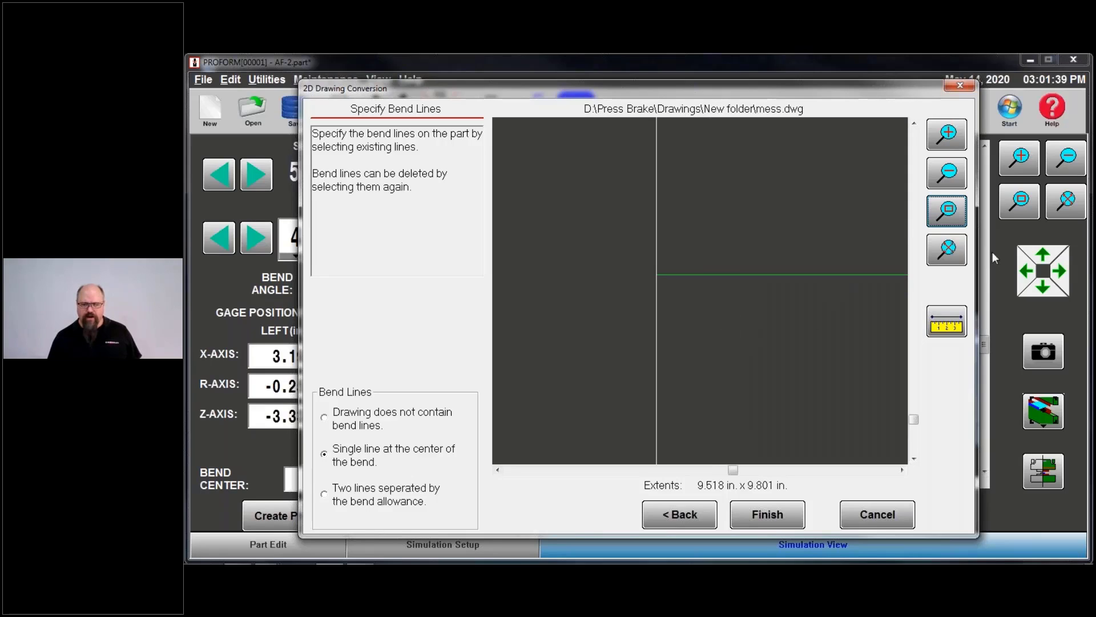
{"action": "left_click", "coordinate": [947, 249]}
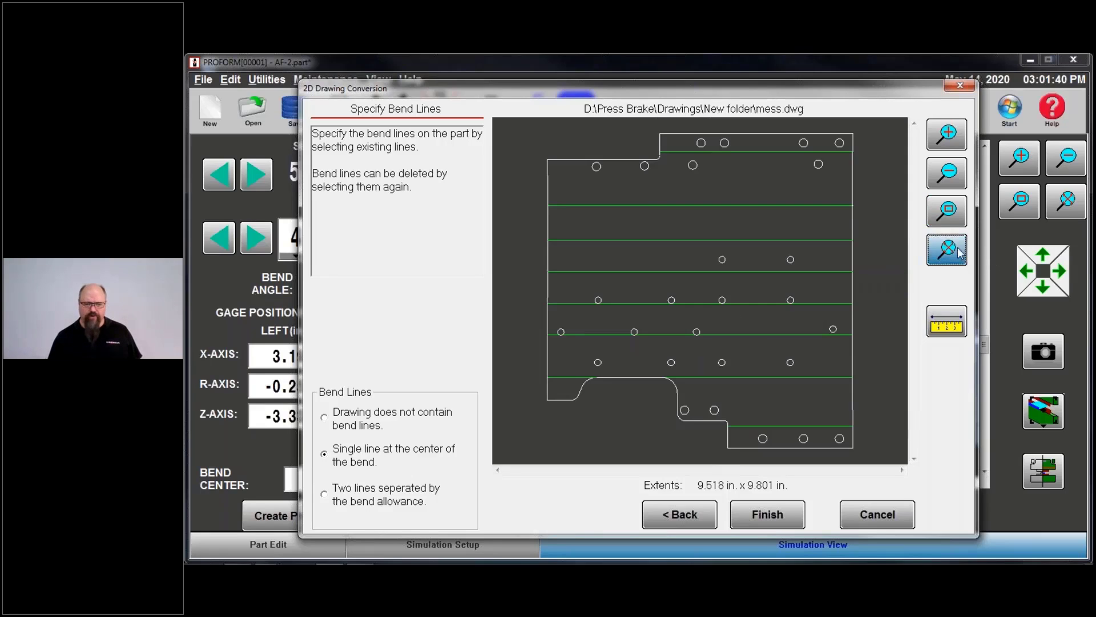
Cancel the conversion and reload mess.dwg as a new 2D drawing conversion without saving changes to AF-2.part
{"action": "left_click", "coordinate": [859, 515]}
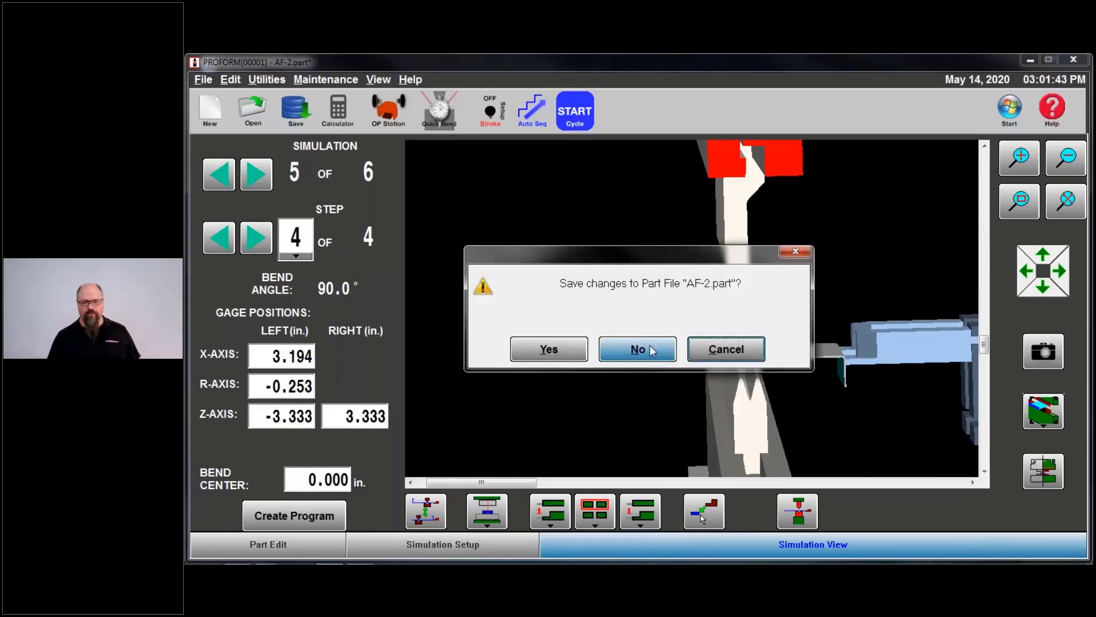
{"action": "left_click", "coordinate": [651, 350]}
{"action": "left_click", "coordinate": [748, 289]}
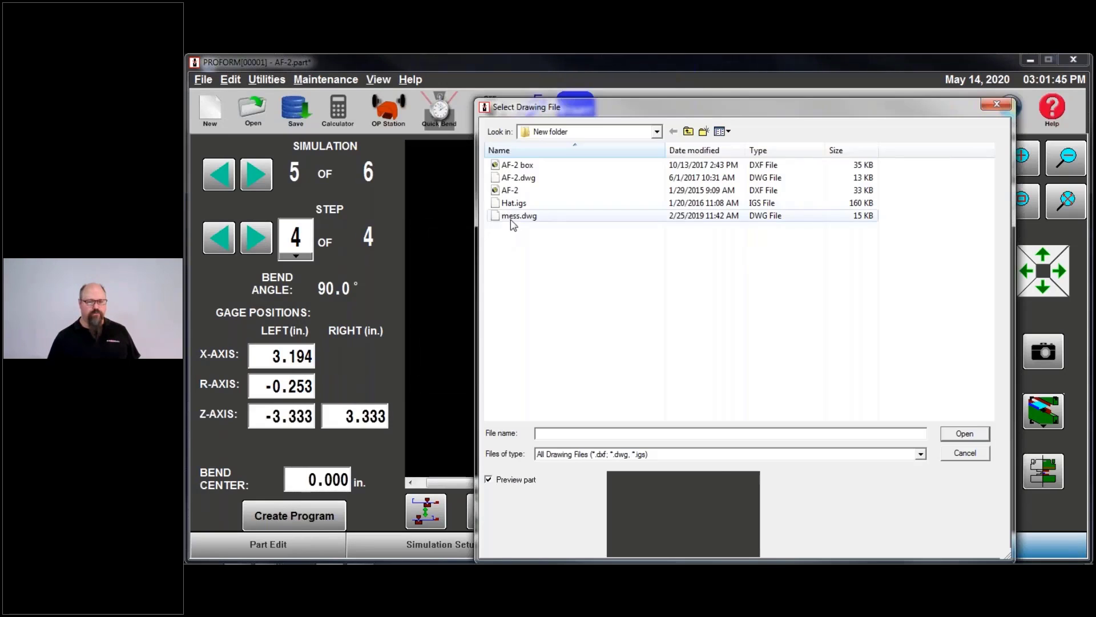
{"action": "left_click", "coordinate": [512, 219]}
{"action": "left_click", "coordinate": [979, 439]}
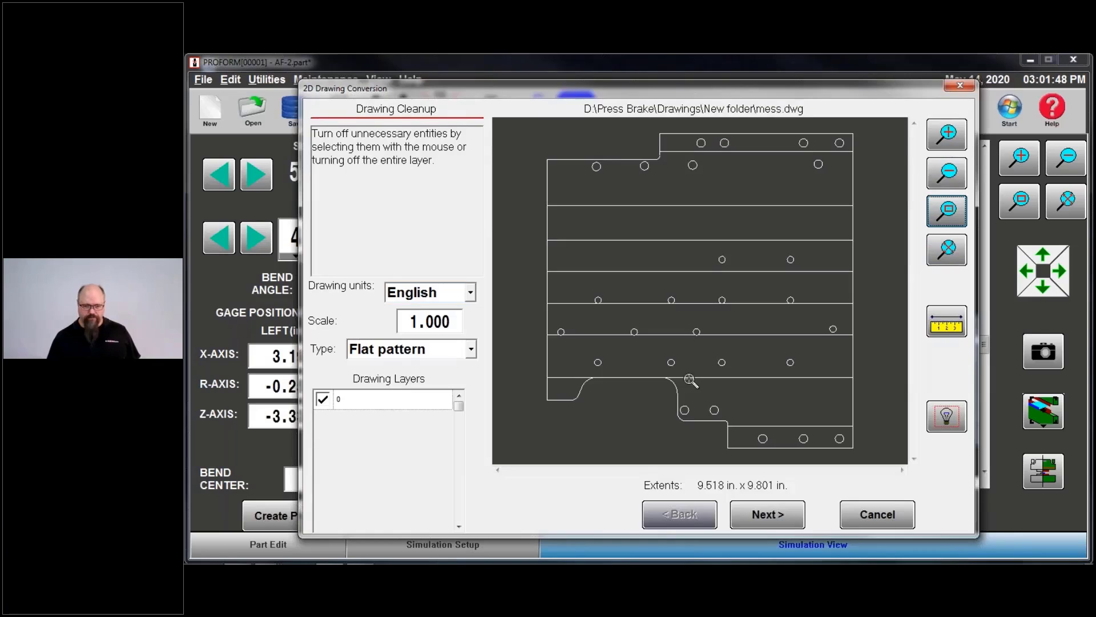
Inspect the spacing between the lowest bend line's end and the vertical outline edge in the uncleaned drawing
{"action": "left_click_drag", "start_coordinate": [719, 416], "coordinate": [738, 434]}
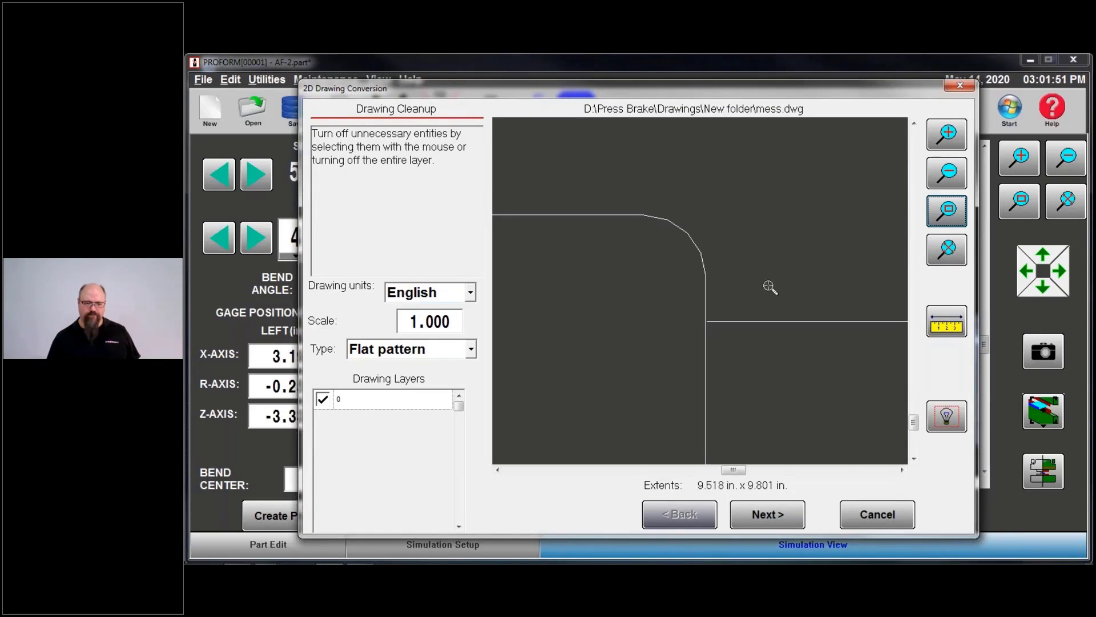
{"action": "left_click", "coordinate": [718, 337]}
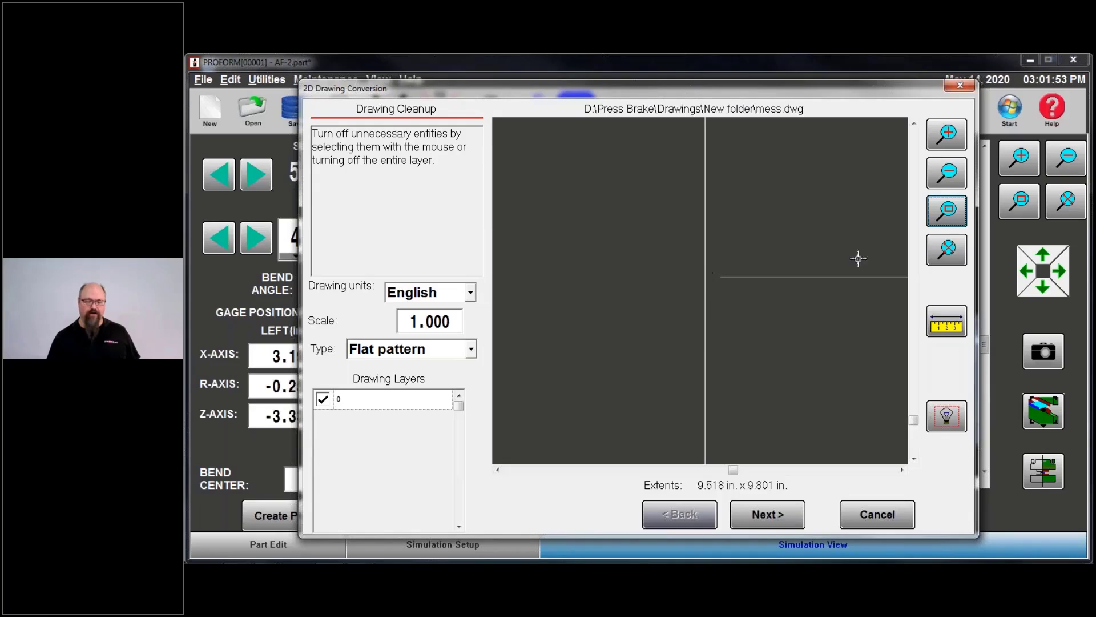
{"action": "left_click_drag", "start_coordinate": [653, 237], "coordinate": [757, 324]}
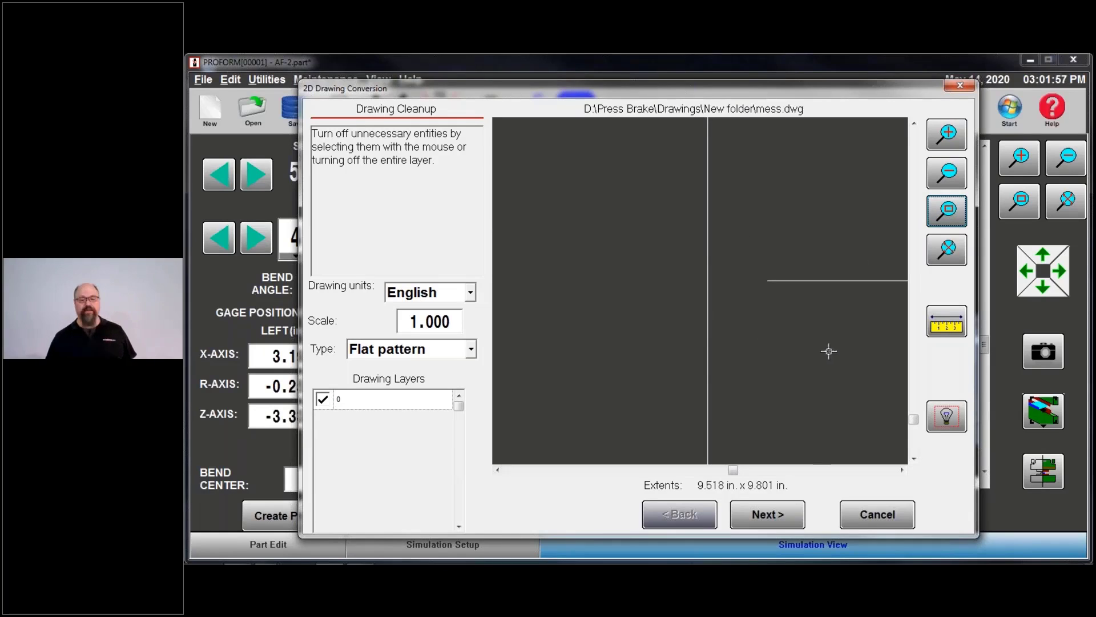
{"action": "left_click", "coordinate": [949, 250]}
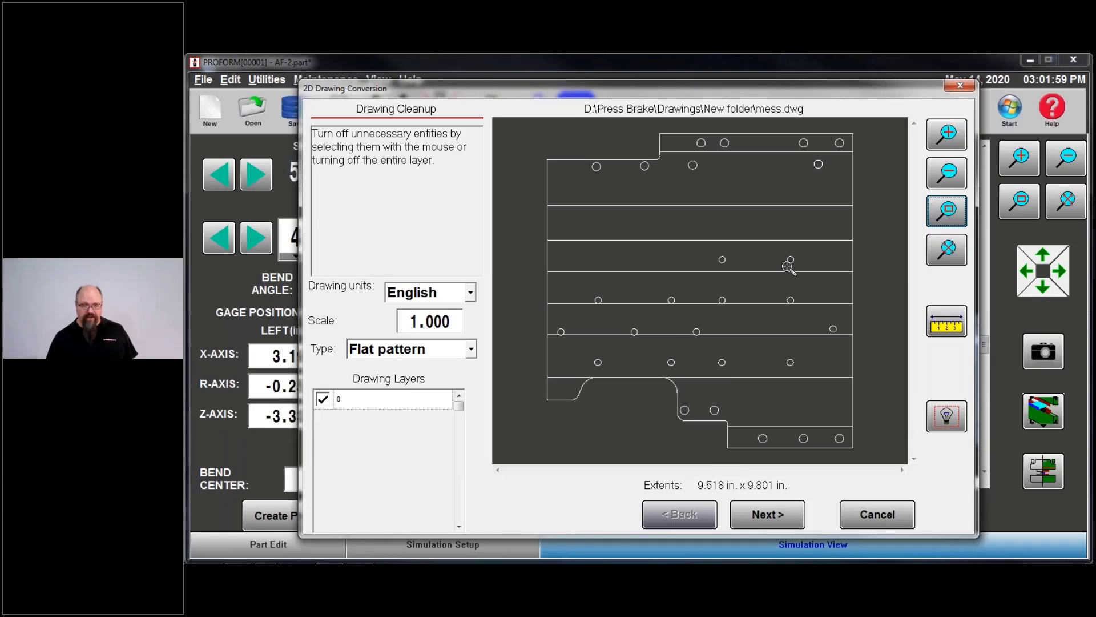
Inspect how the sixth line ends at the third hole from the left in the uncleaned drawing
{"action": "left_click_drag", "start_coordinate": [706, 350], "coordinate": [782, 304]}
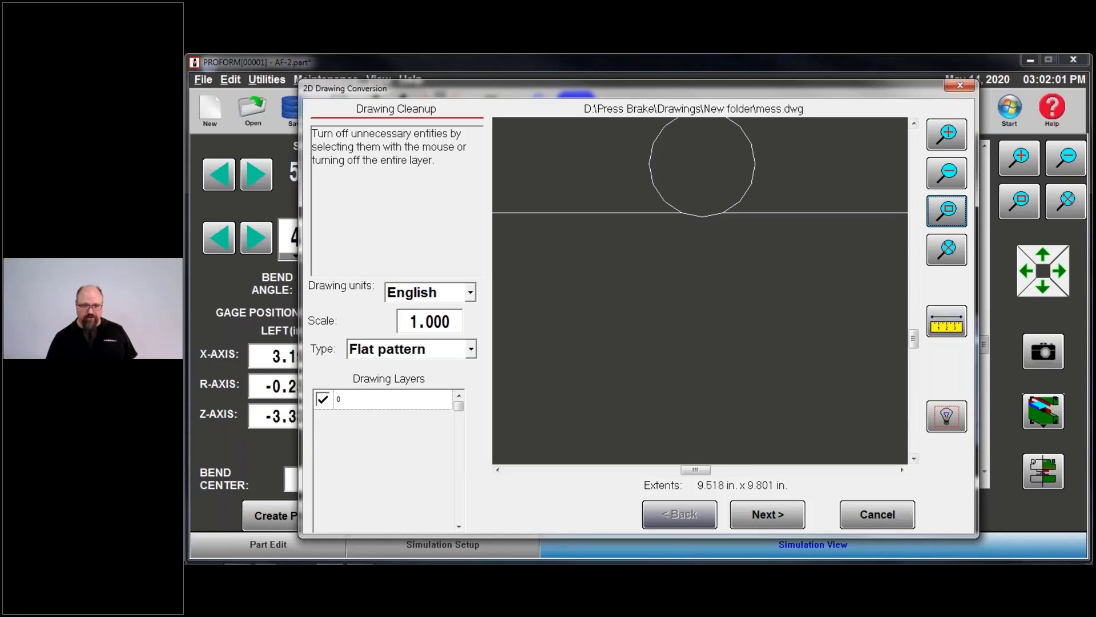
{"action": "mouse_move", "coordinate": [723, 200]}
{"action": "left_mouse_down"}
{"action": "mouse_move", "coordinate": [720, 222]}
{"action": "mouse_move", "coordinate": [736, 237]}
{"action": "mouse_move", "coordinate": [737, 328]}
{"action": "mouse_move", "coordinate": [721, 311]}
{"action": "left_mouse_up"}
{"action": "left_click", "coordinate": [946, 211]}
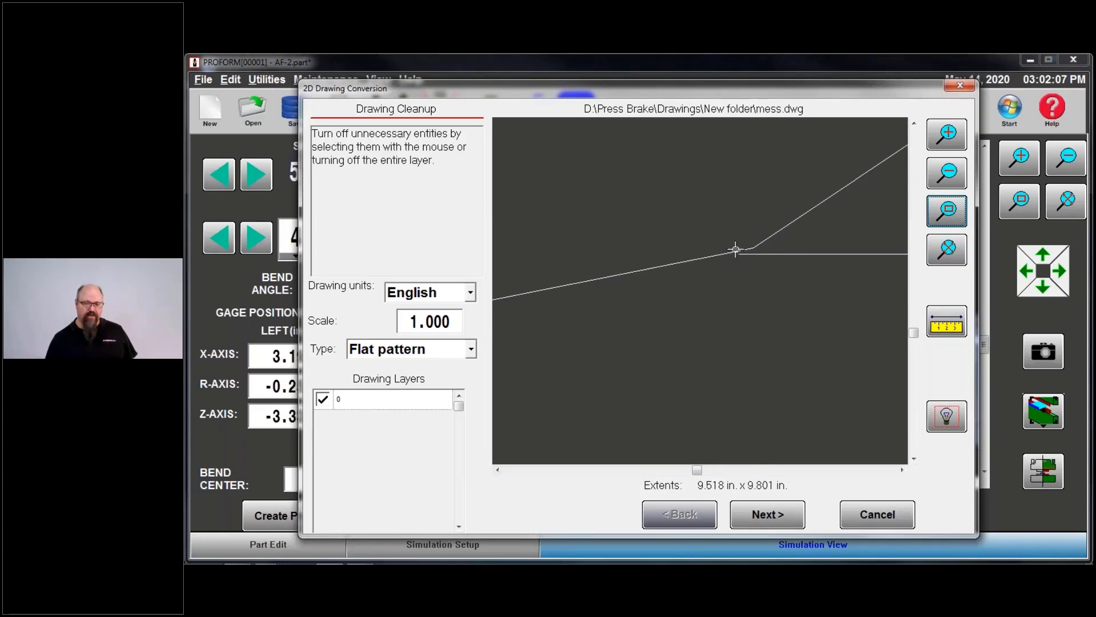
{"action": "left_click_drag", "start_coordinate": [725, 236], "coordinate": [776, 290]}
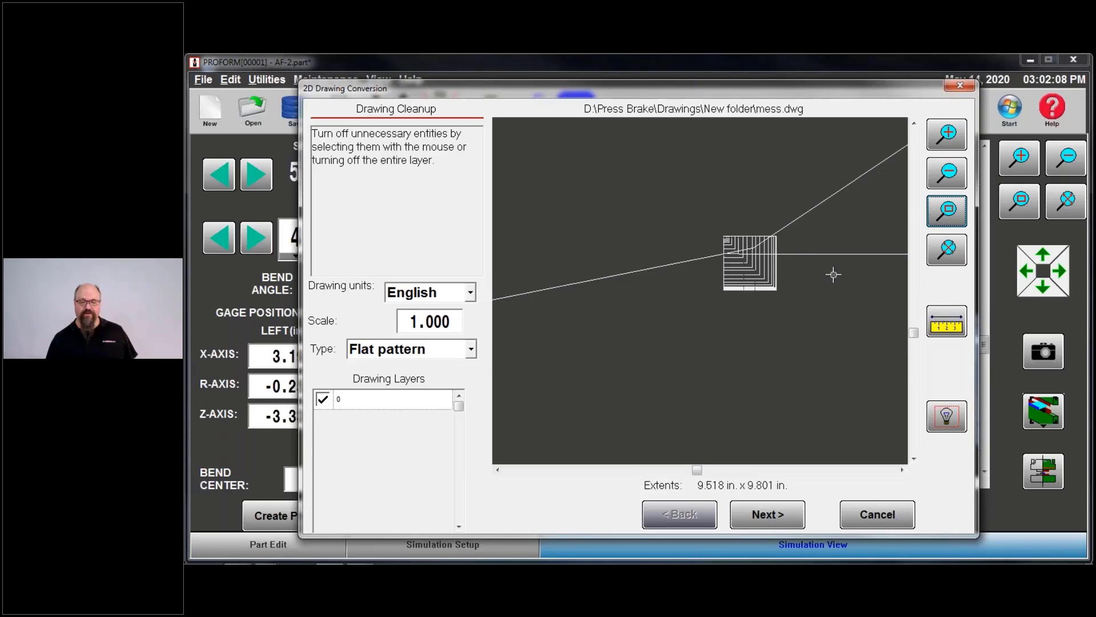
{"action": "left_click", "coordinate": [946, 250]}
Inspect the tangent point between the seventh line and the notch's curved corner at increasing magnification during drawing cleanup
{"action": "left_click", "coordinate": [956, 216]}
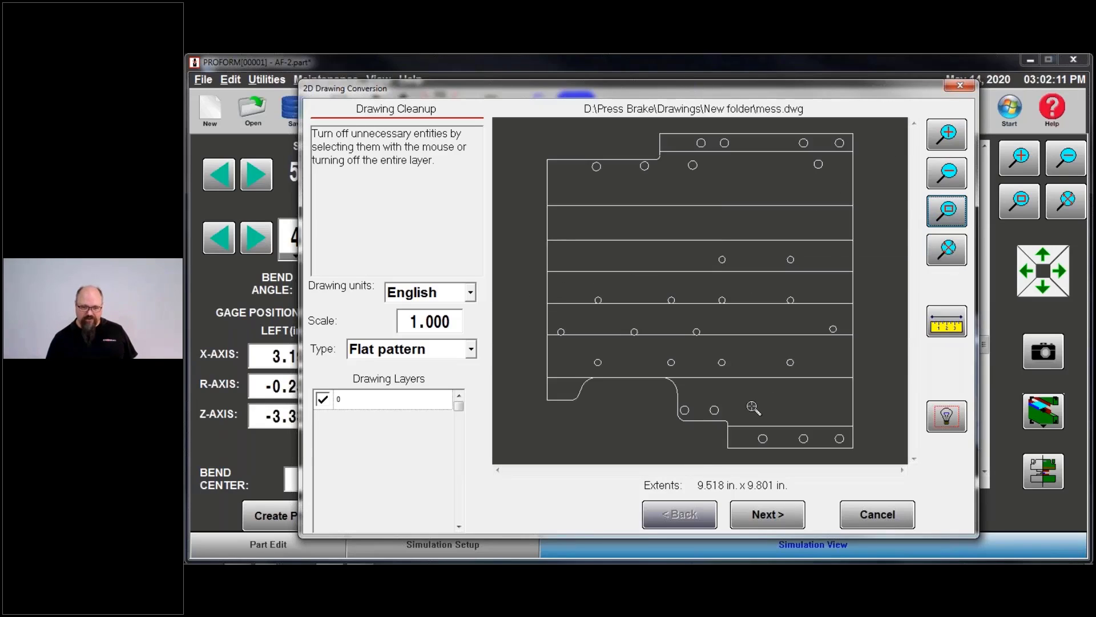
{"action": "left_click_drag", "start_coordinate": [654, 371], "coordinate": [676, 390]}
{"action": "left_click", "coordinate": [947, 211]}
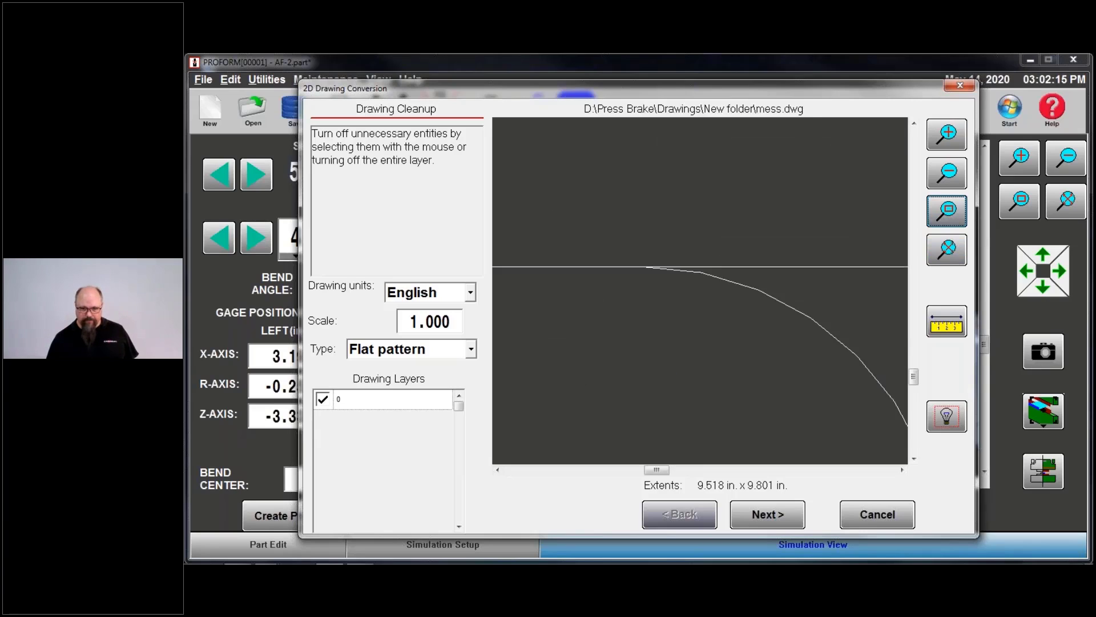
{"action": "left_click_drag", "start_coordinate": [612, 237], "coordinate": [682, 309]}
{"action": "left_click", "coordinate": [947, 211]}
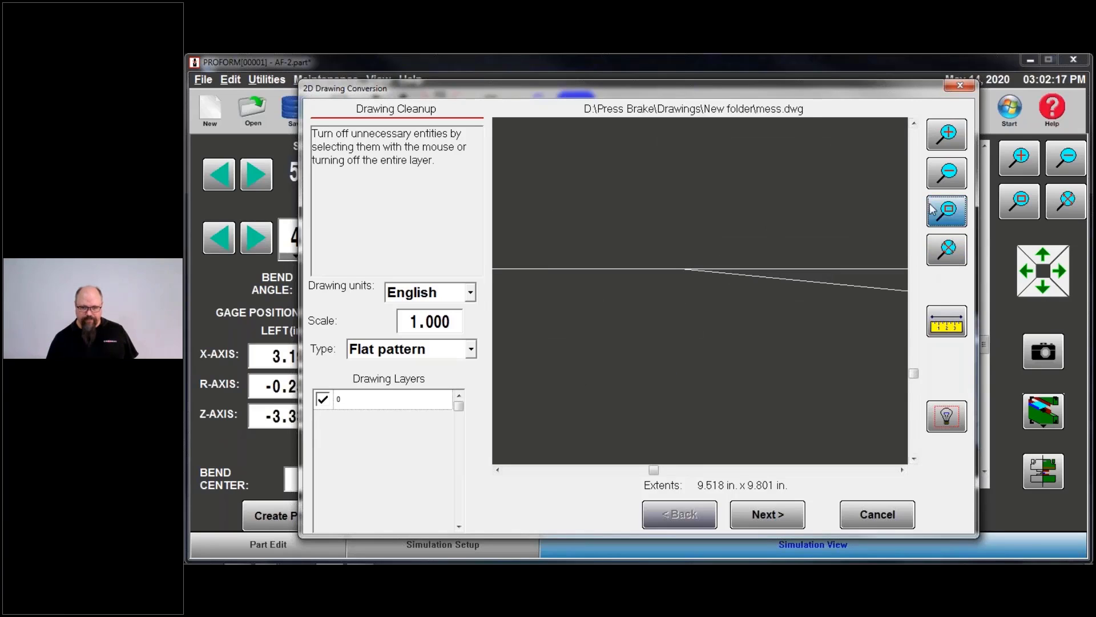
{"action": "left_click_drag", "start_coordinate": [652, 230], "coordinate": [725, 301]}
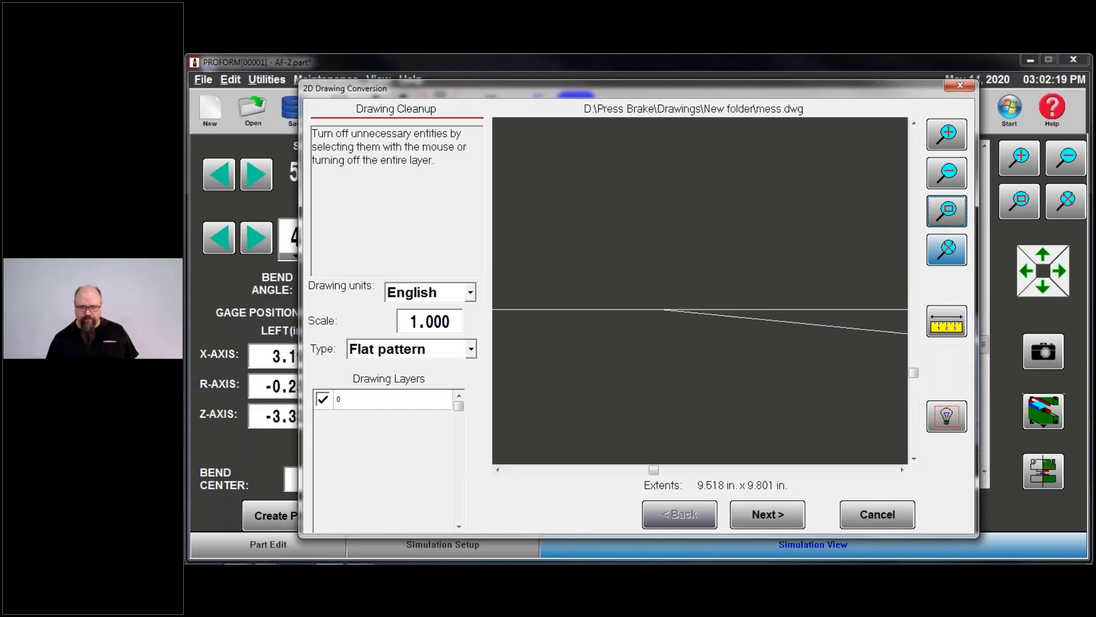
{"action": "left_click", "coordinate": [946, 212]}
{"action": "left_click_drag", "start_coordinate": [648, 270], "coordinate": [770, 371]}
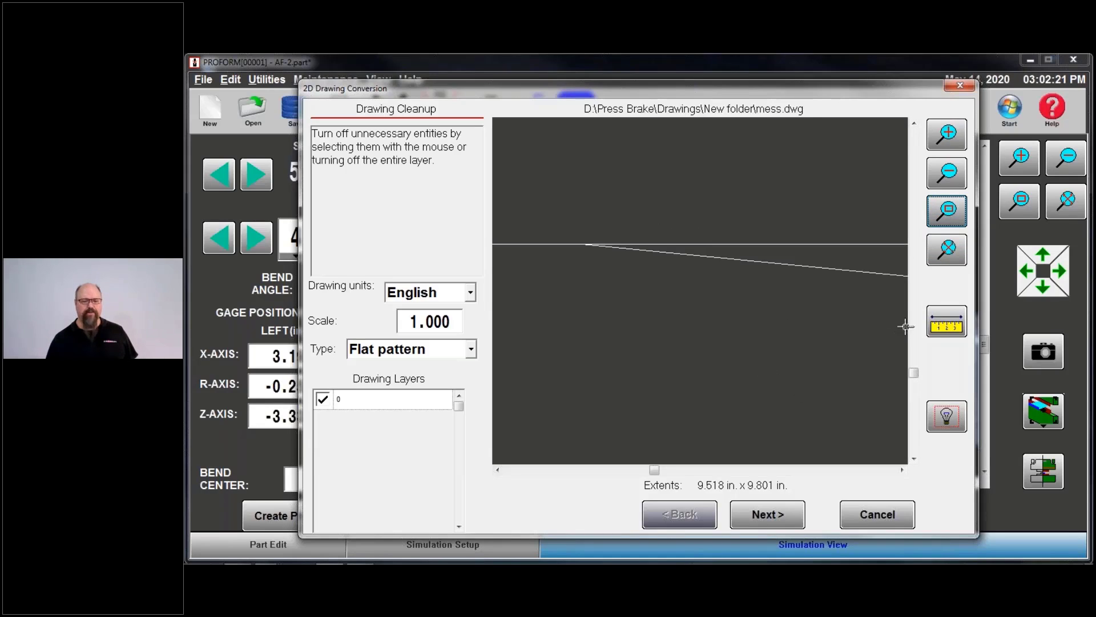
{"action": "left_click", "coordinate": [948, 251]}
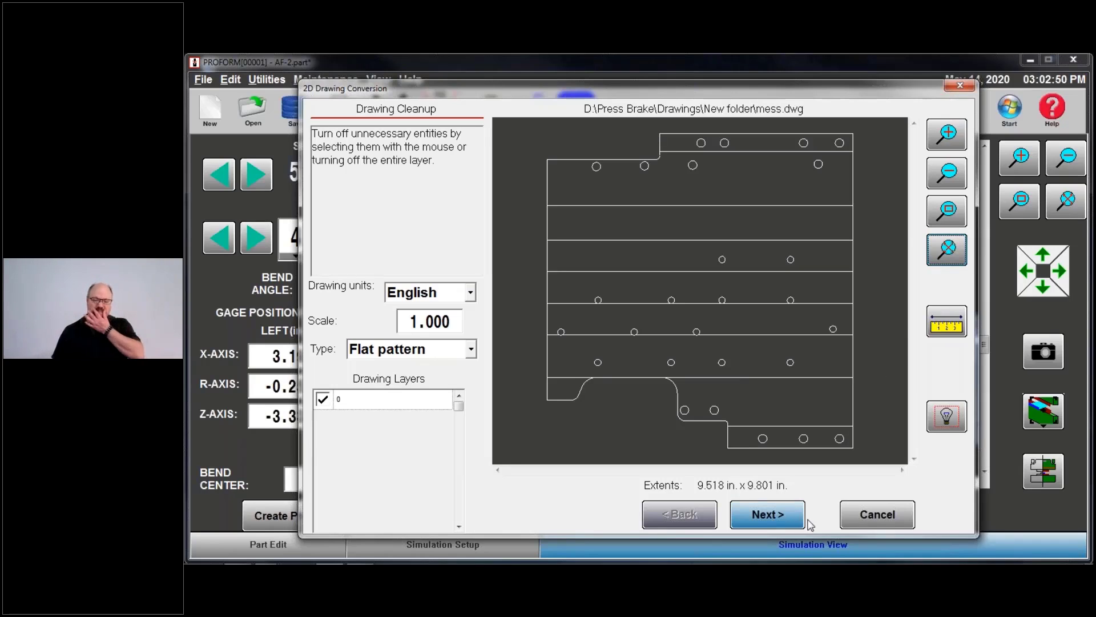
Cancel the conversion of mess.dwg and return to the AF-2 bend simulation
{"action": "left_click", "coordinate": [876, 516]}
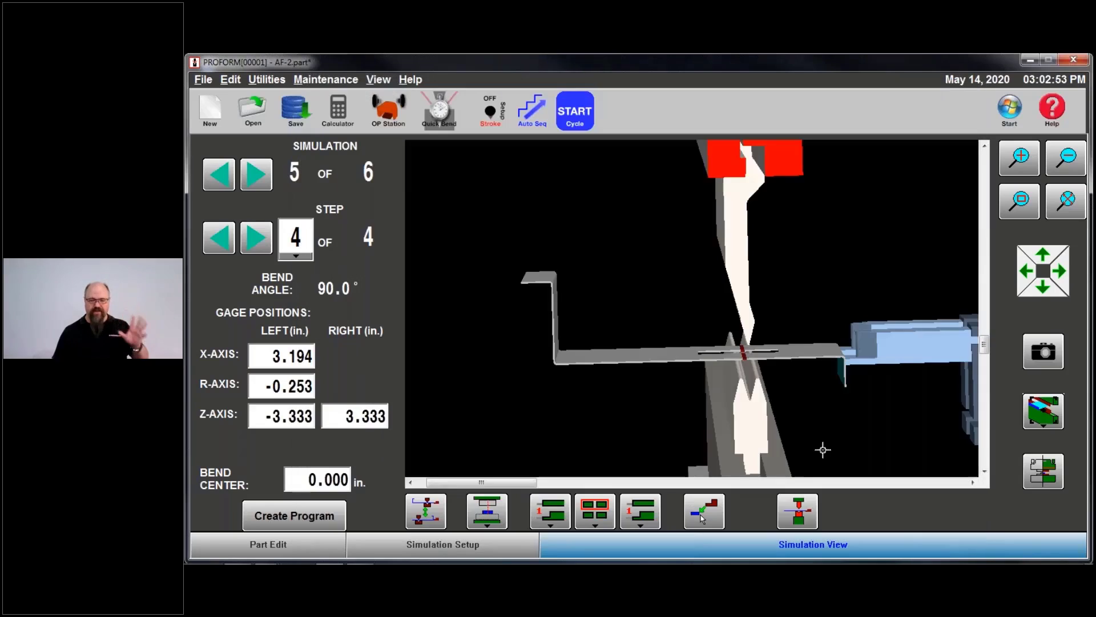
{"action": "left_click_drag", "start_coordinate": [823, 449], "coordinate": [742, 394]}
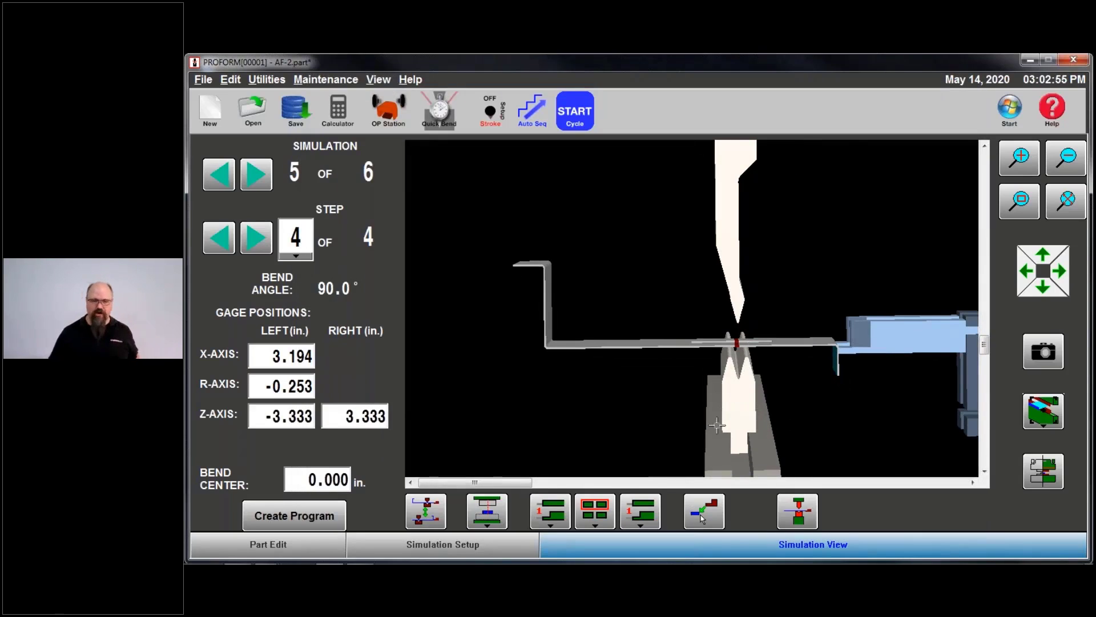